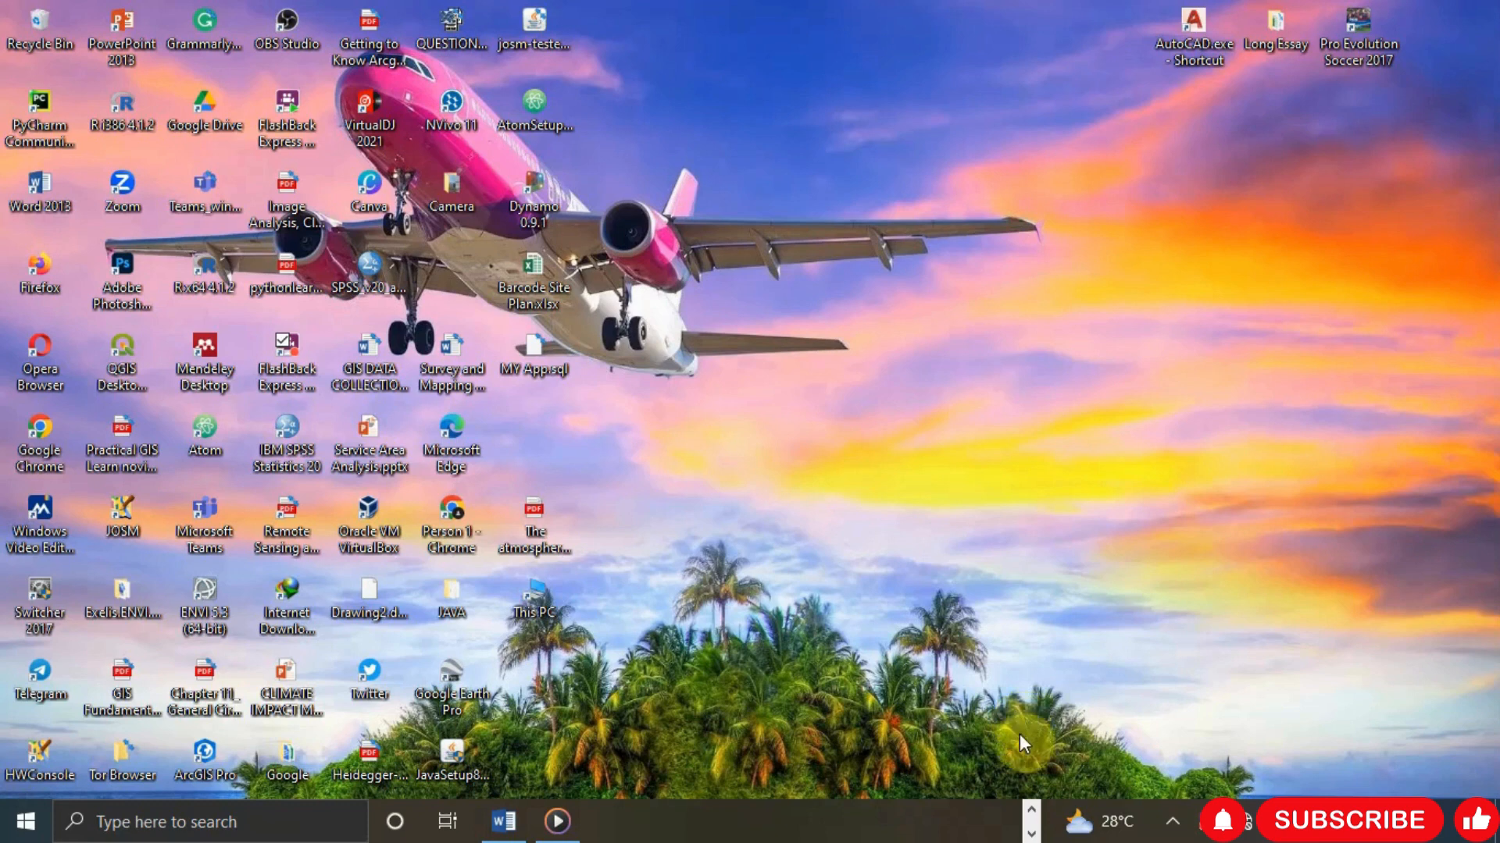
Switch to the Word document with the West and North coordinates and add an empty fifth item to the numbered list
click(1032, 808)
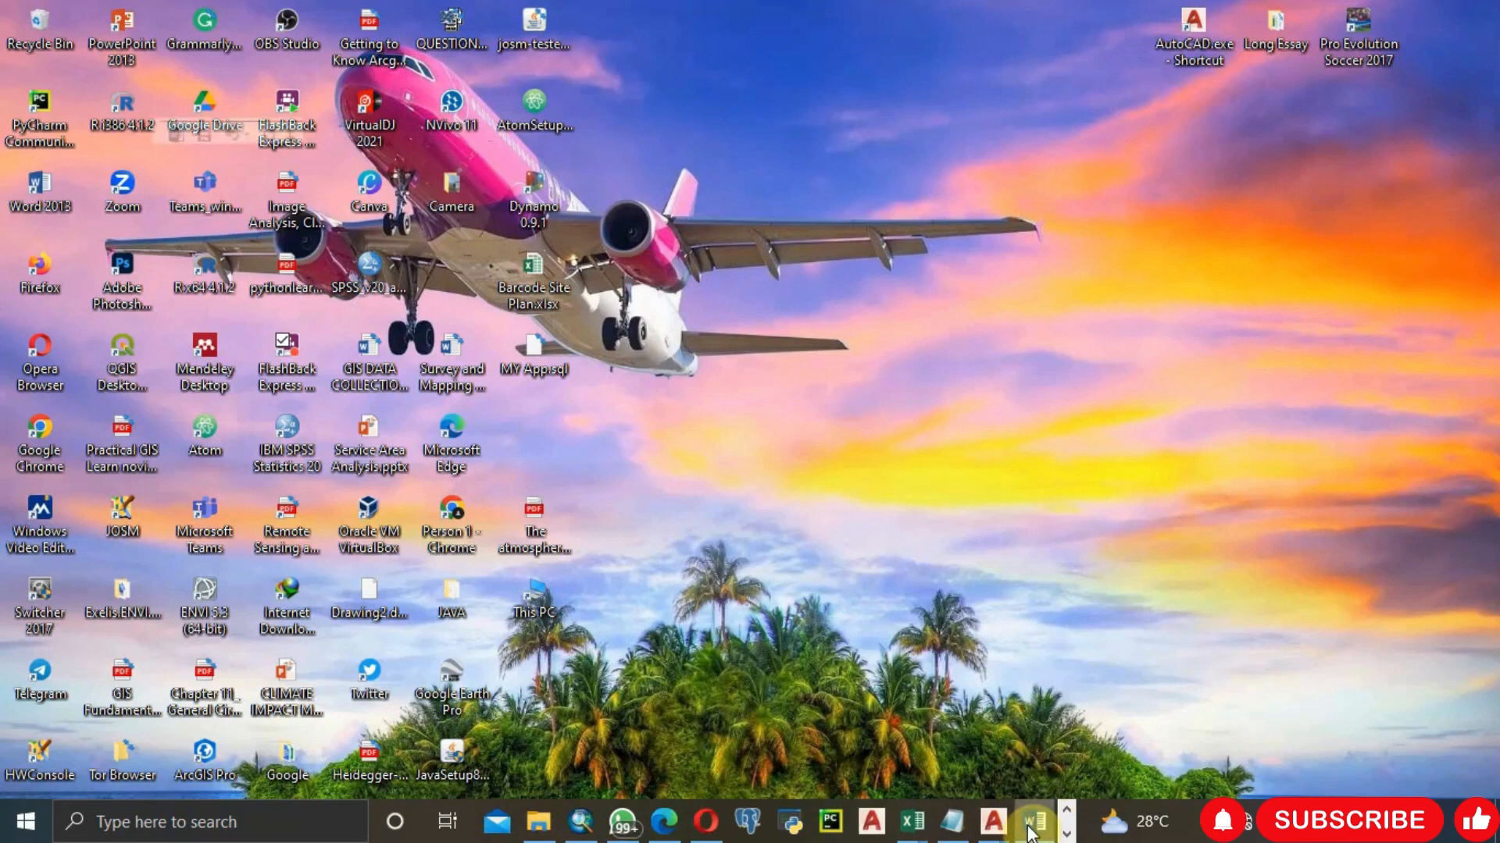
click(1028, 829)
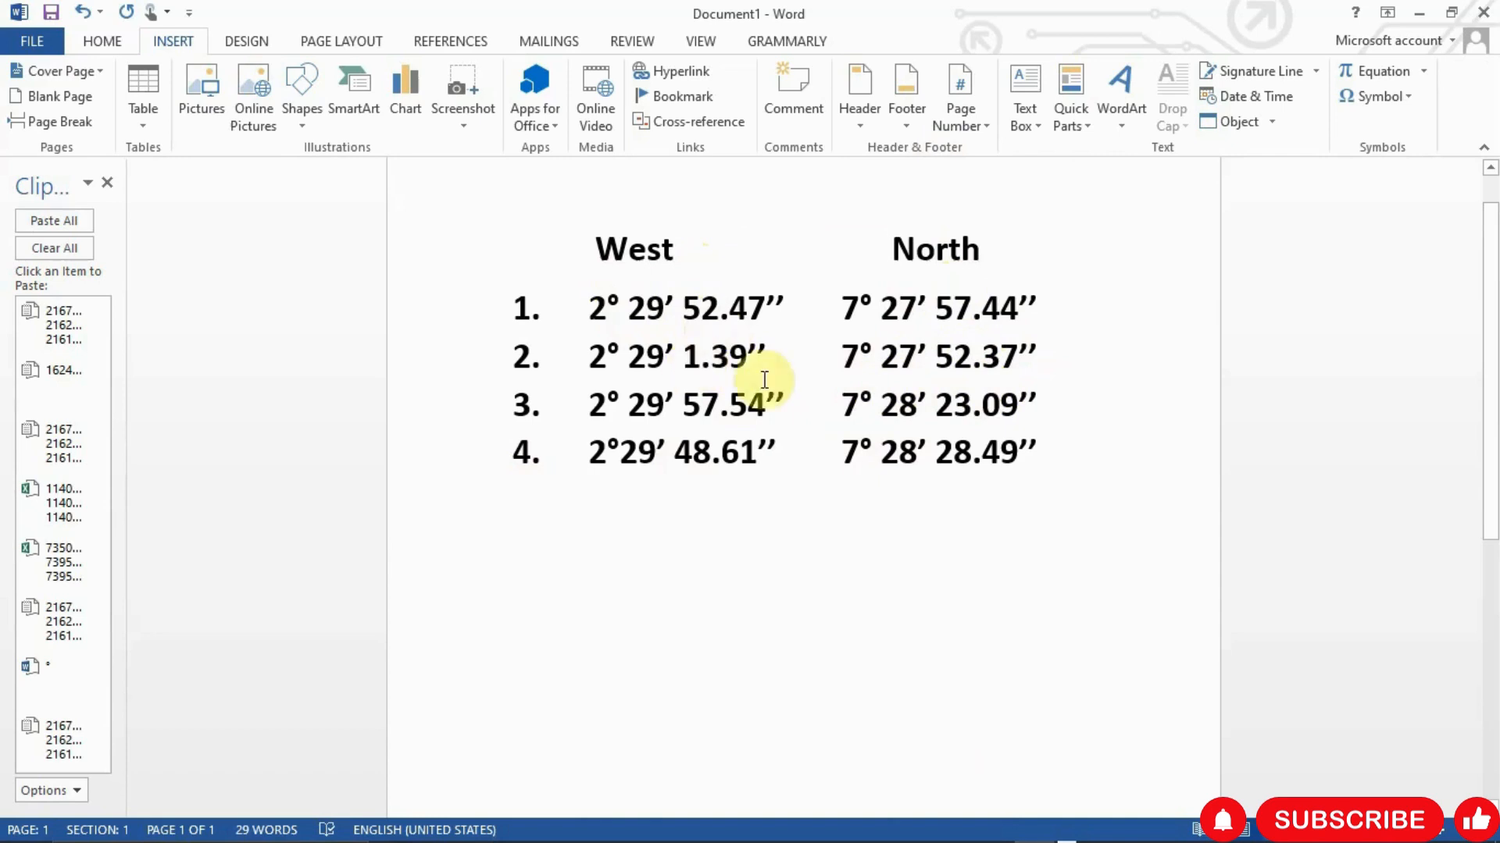
drag(1037, 465, 555, 268)
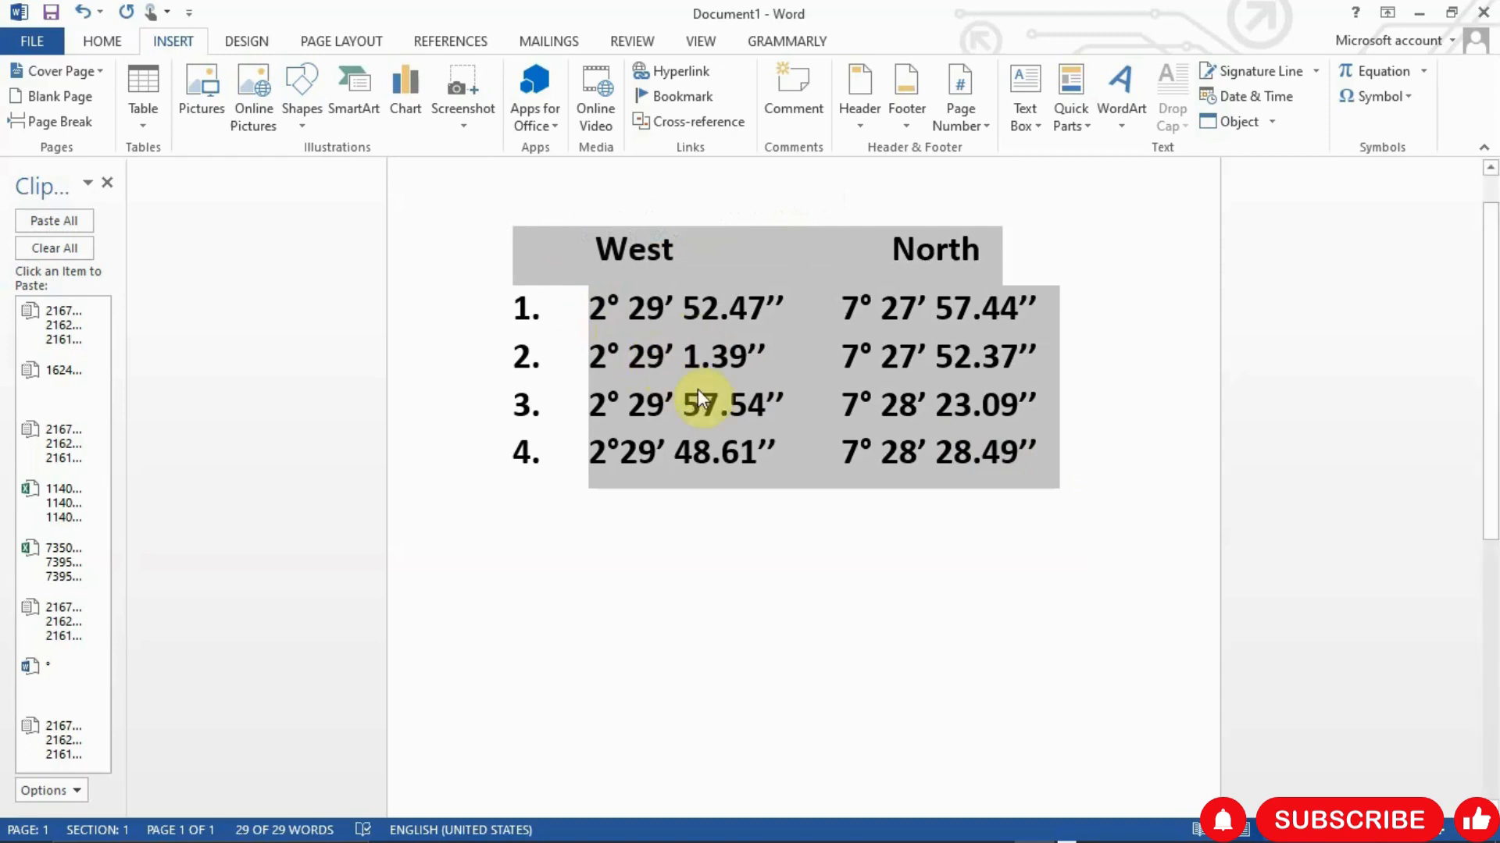
click(744, 473)
key(Return)
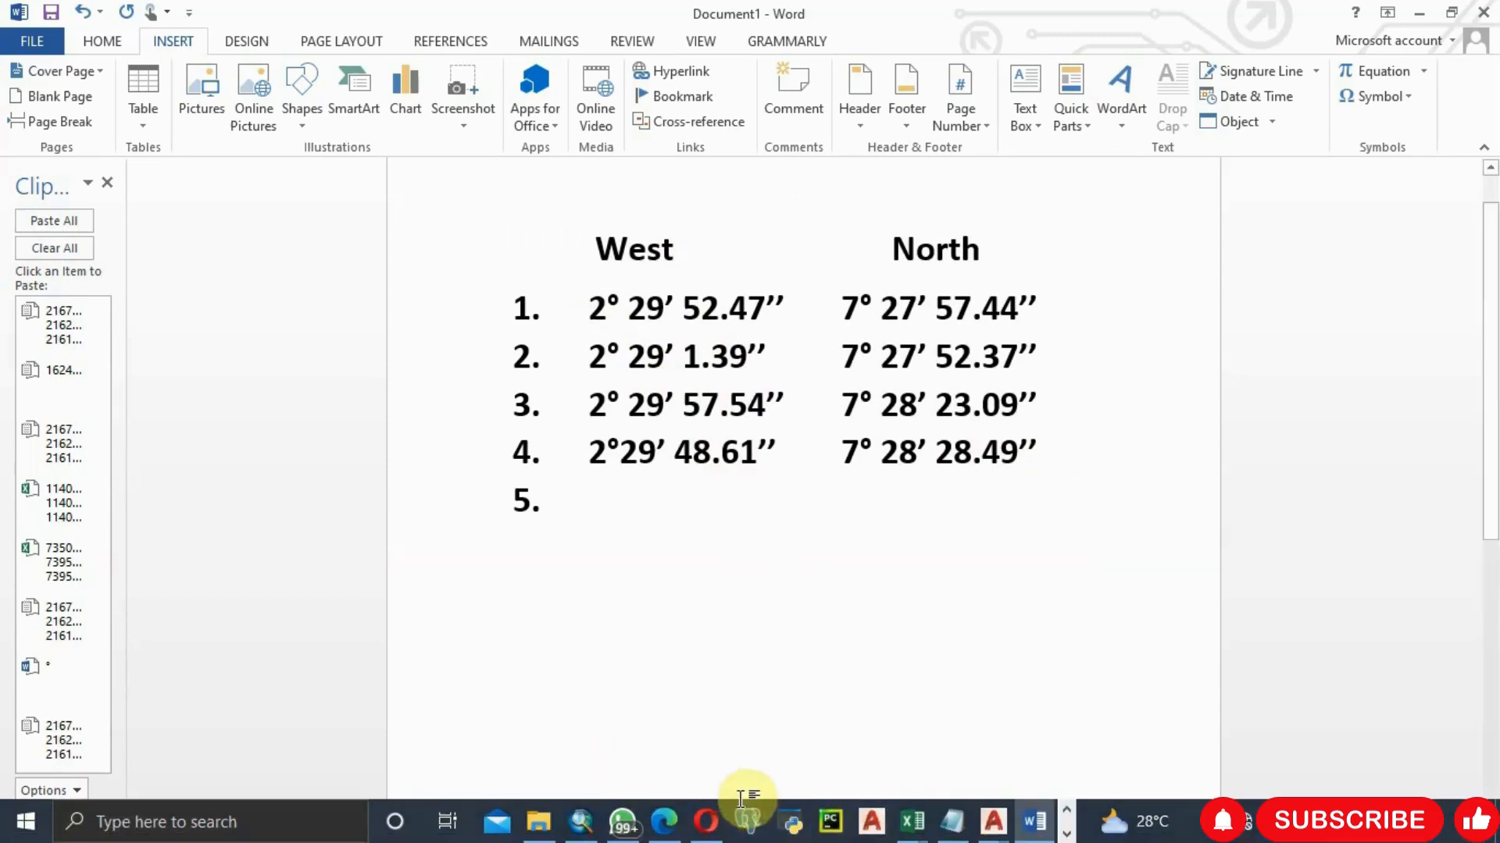
click(582, 826)
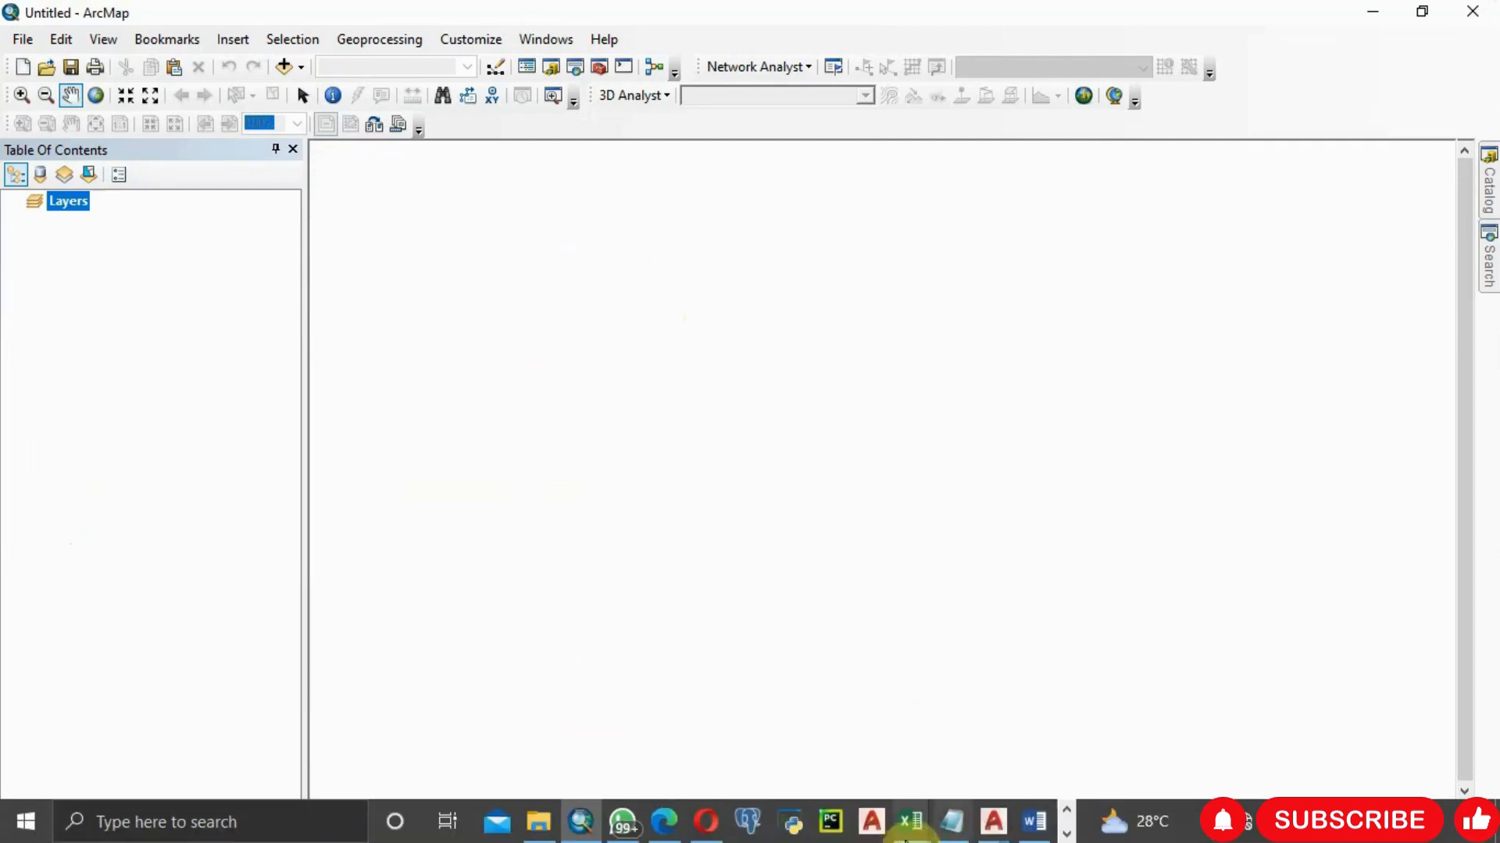
click(1035, 822)
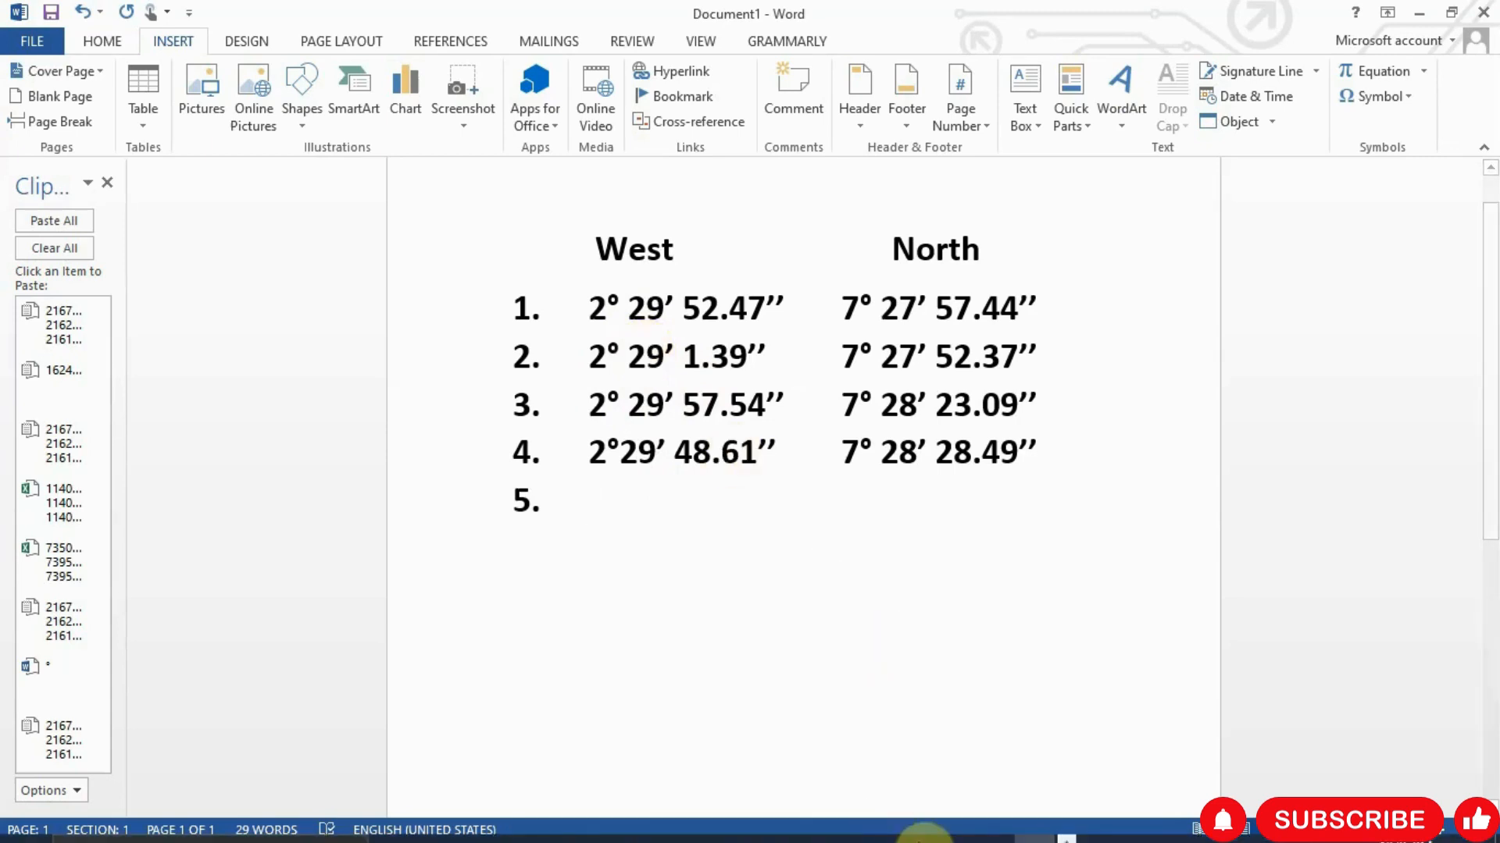
mouse_move(933, 834)
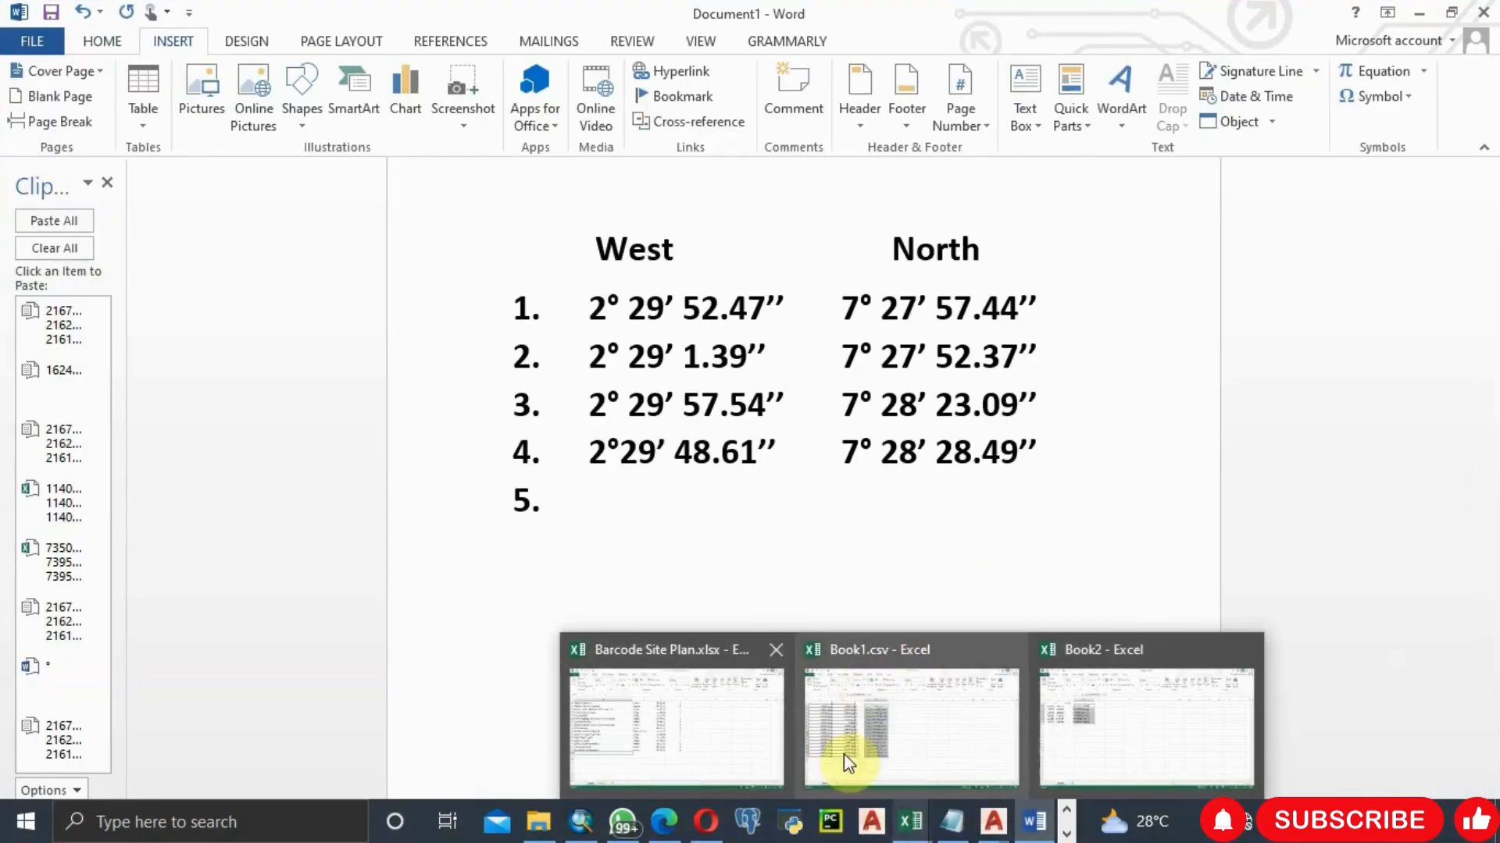
Switch to ArcMap and select WGS 1984 UTM Zone 30N from the favorites as the coordinate system of the Layers data frame
click(593, 827)
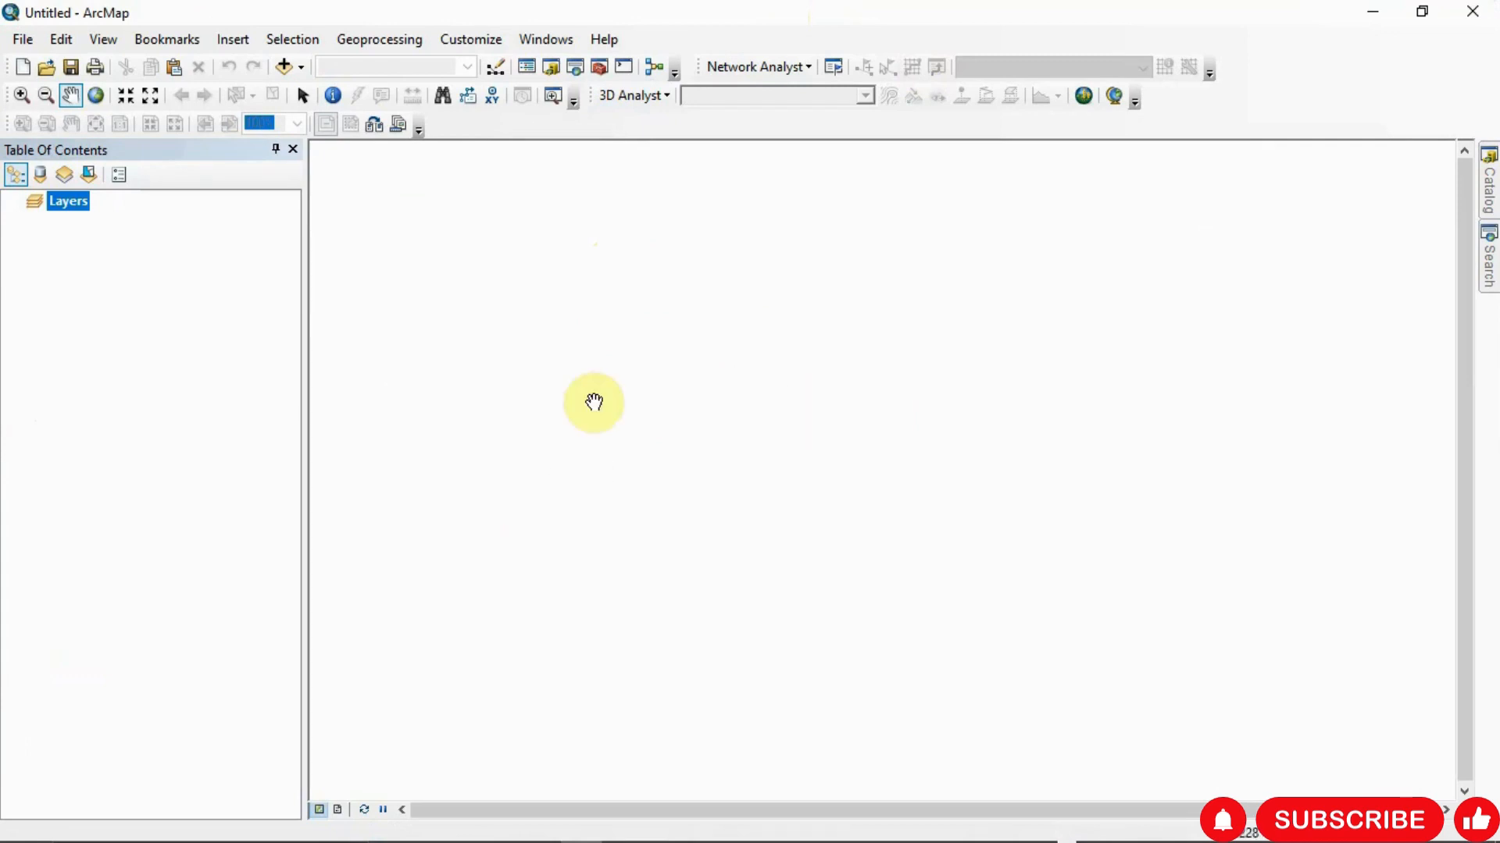
right_click(70, 205)
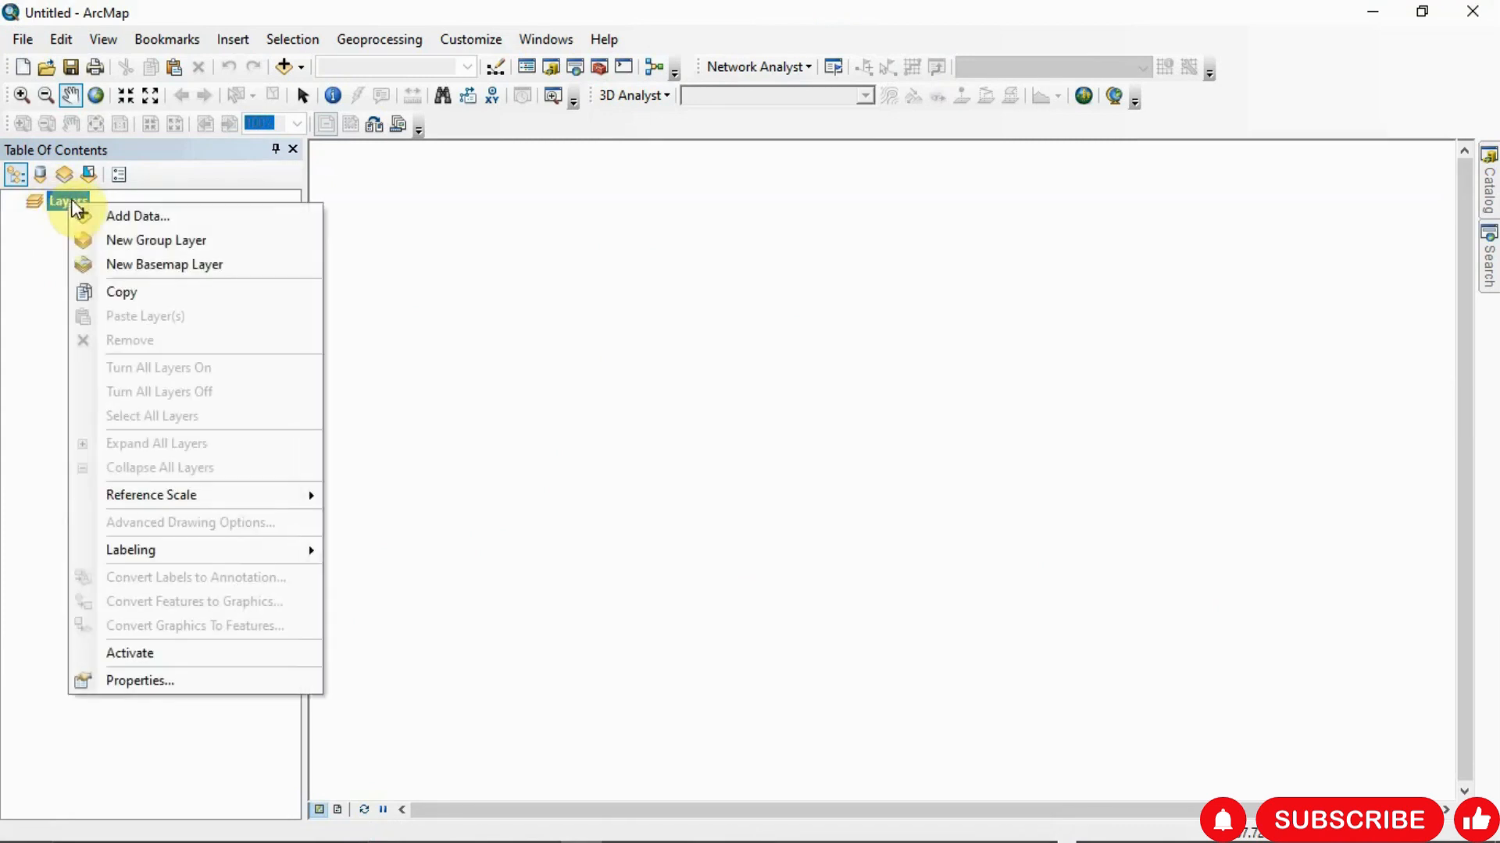
click(125, 681)
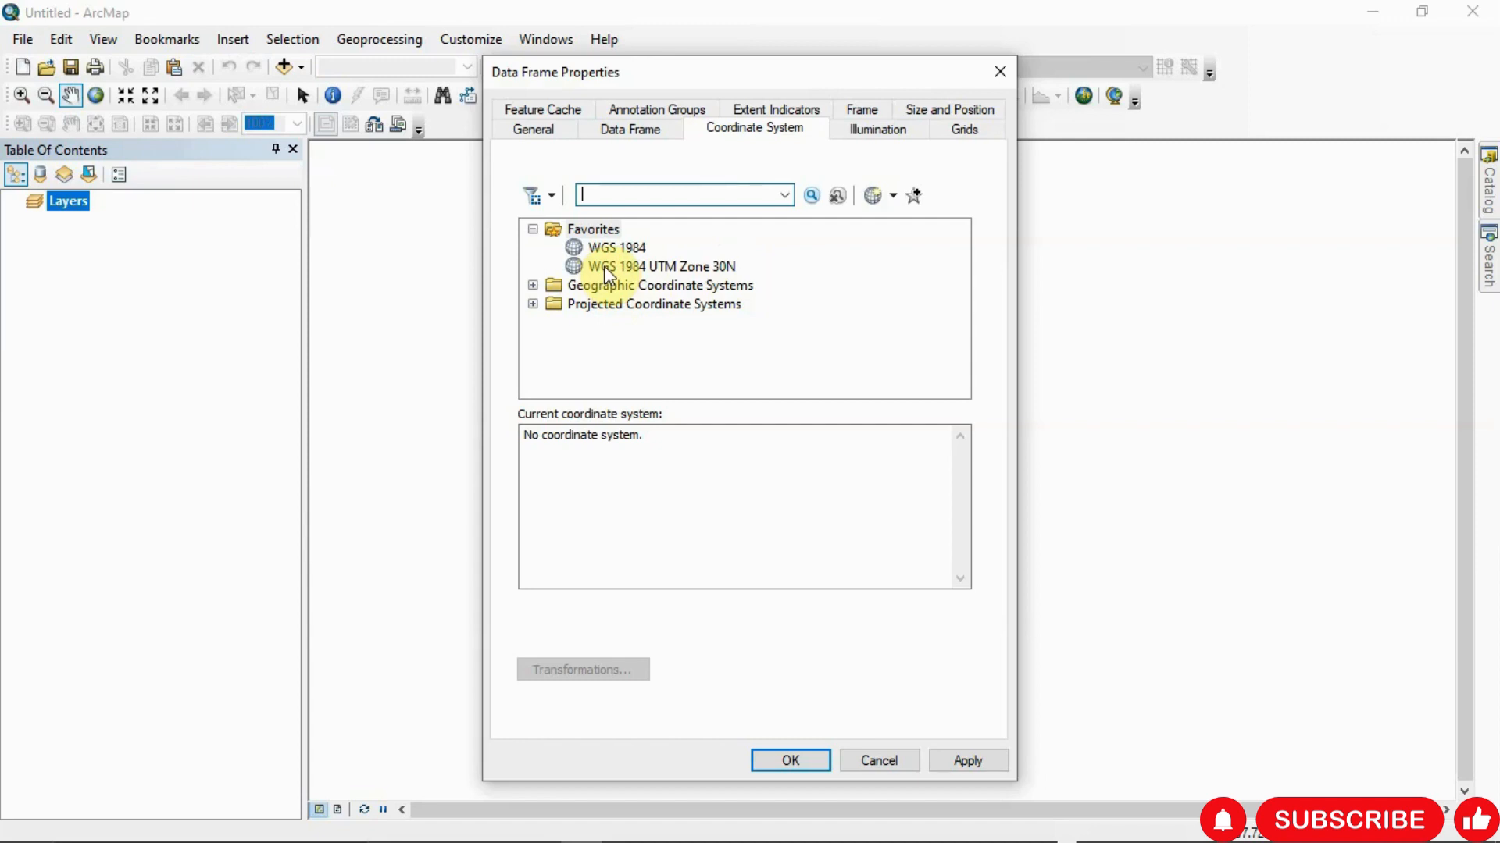
click(637, 270)
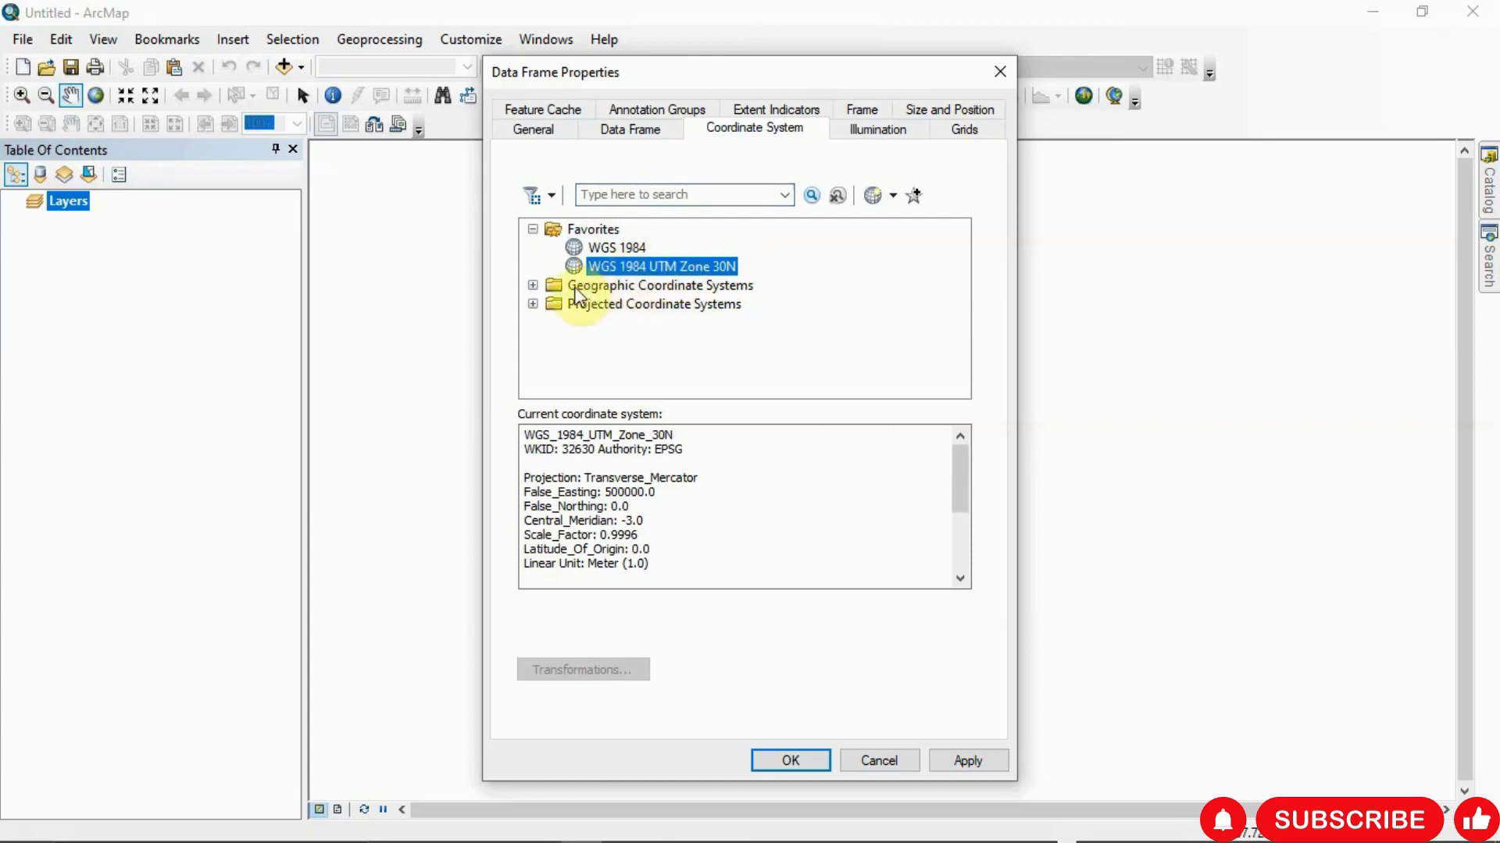
Examine the Southern Hemisphere zones of WGS 1984 under UTM in the projected coordinate systems
click(532, 304)
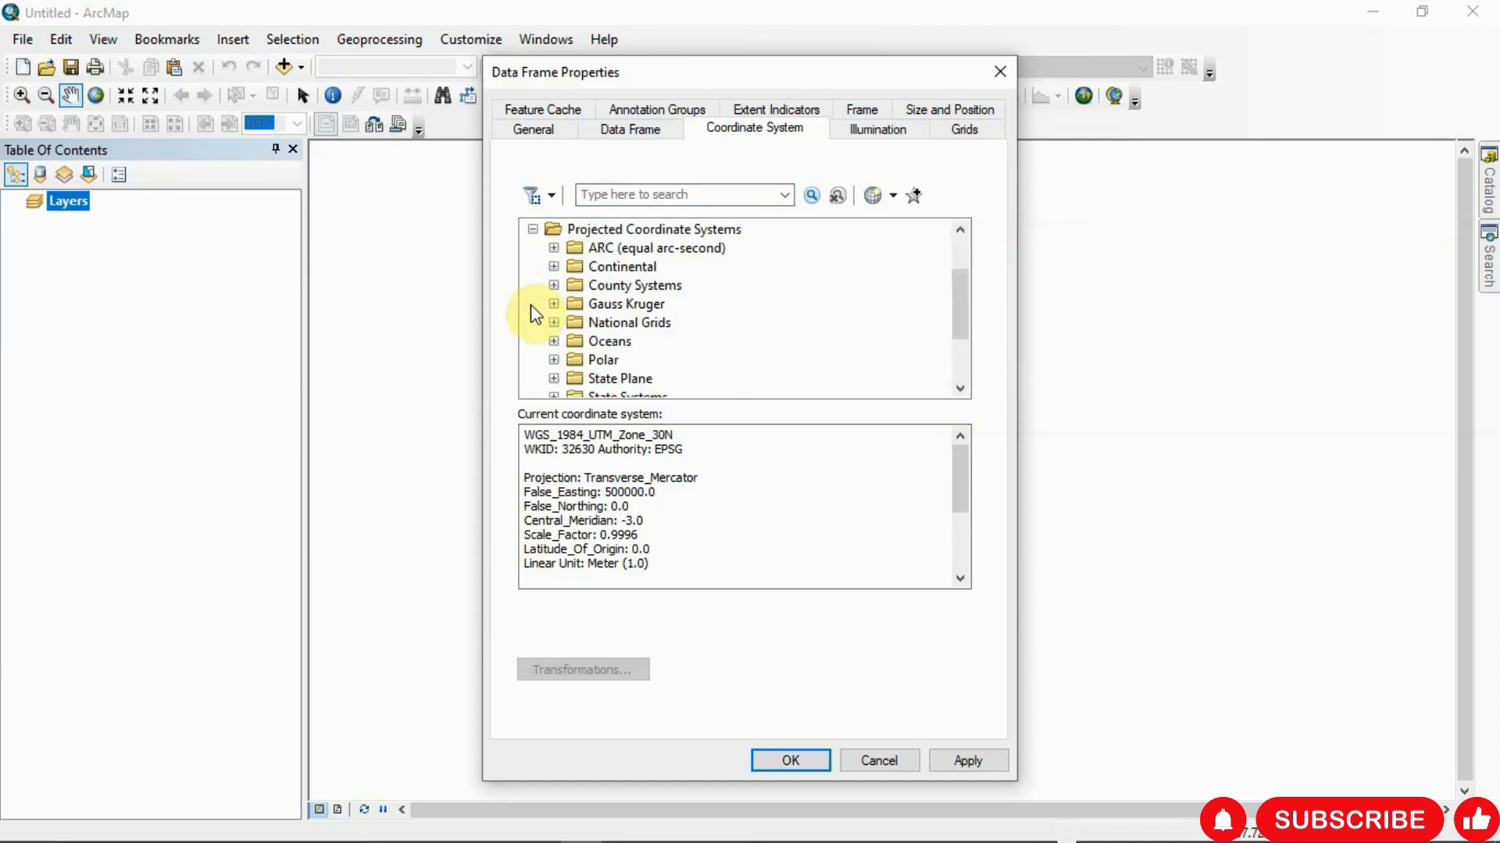
scroll(551, 316, down, 2)
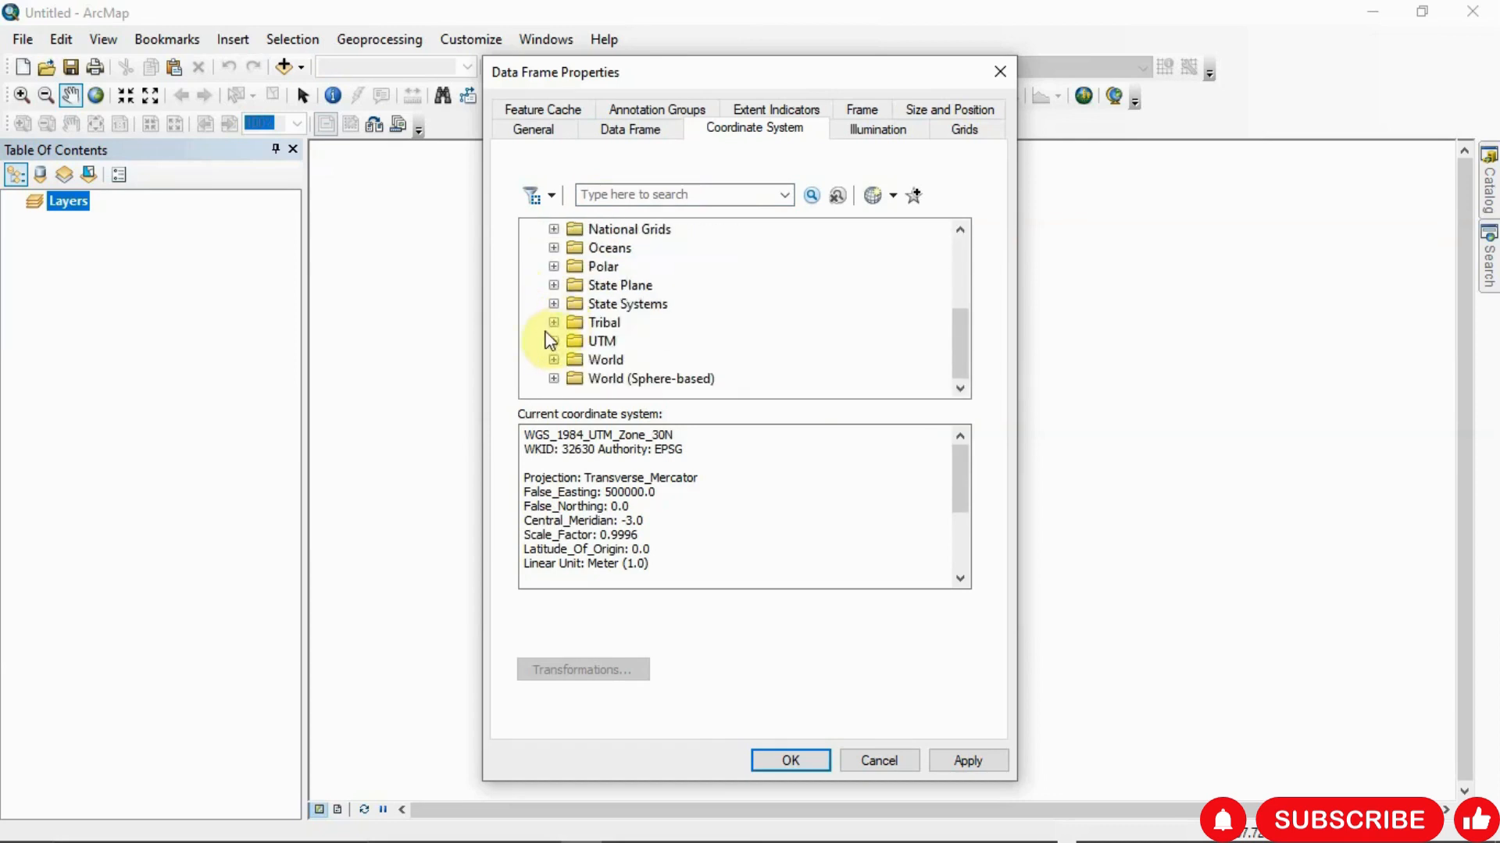
click(553, 341)
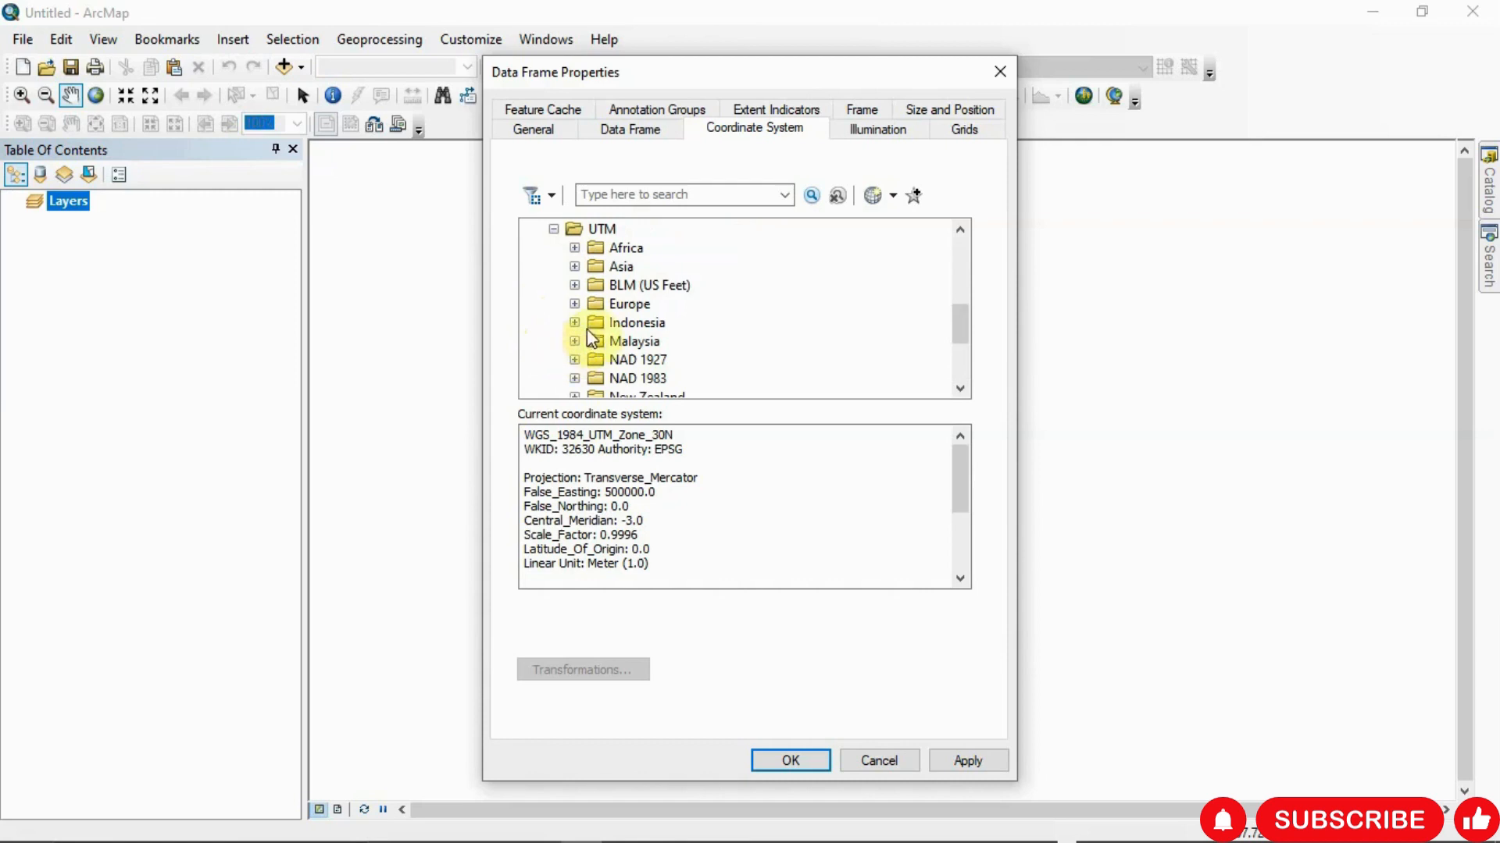
scroll(587, 334, down, 2)
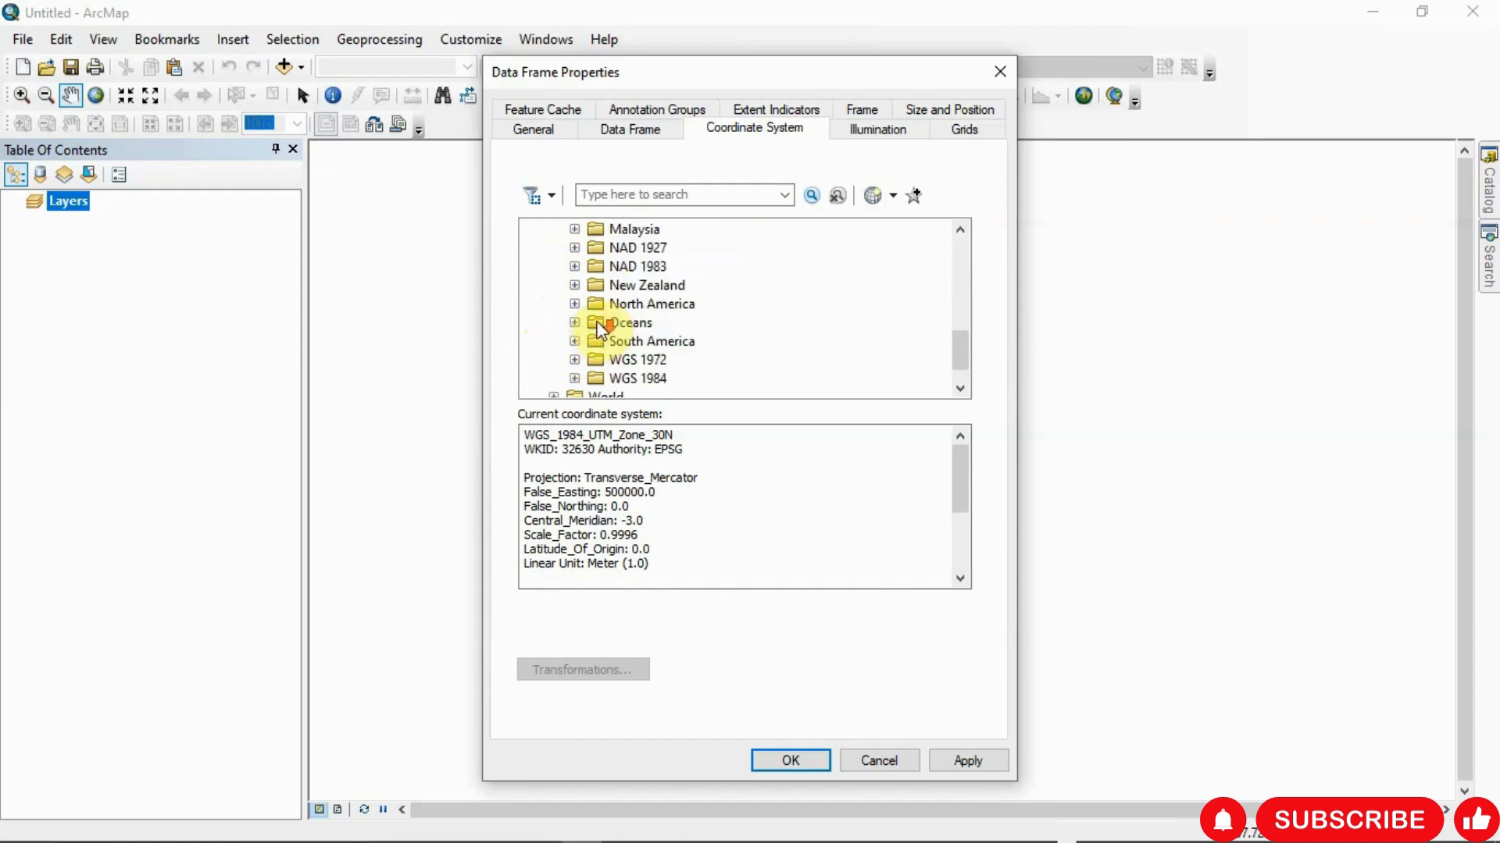
click(575, 378)
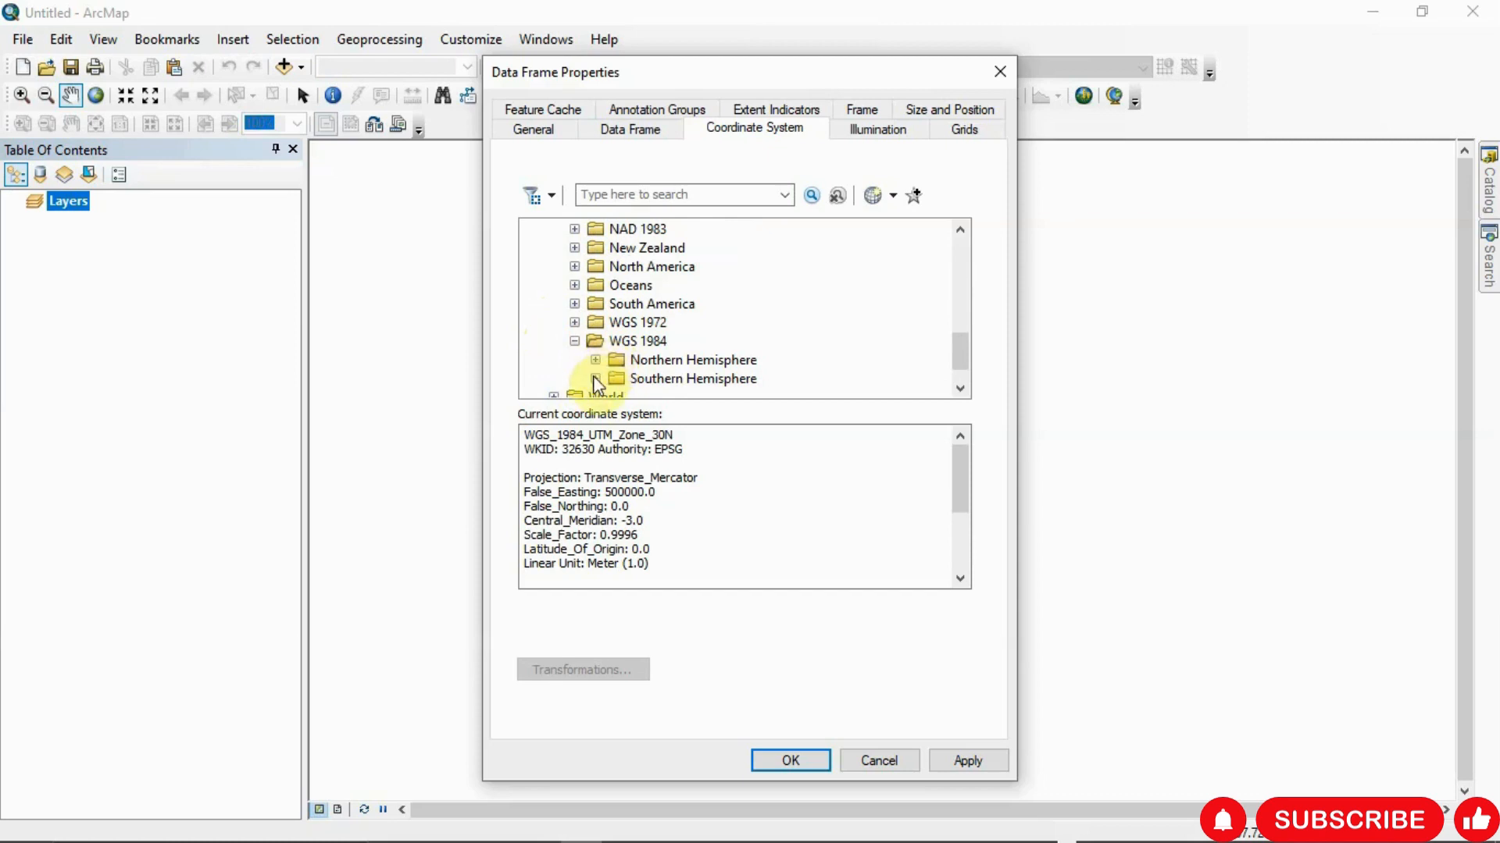
click(595, 379)
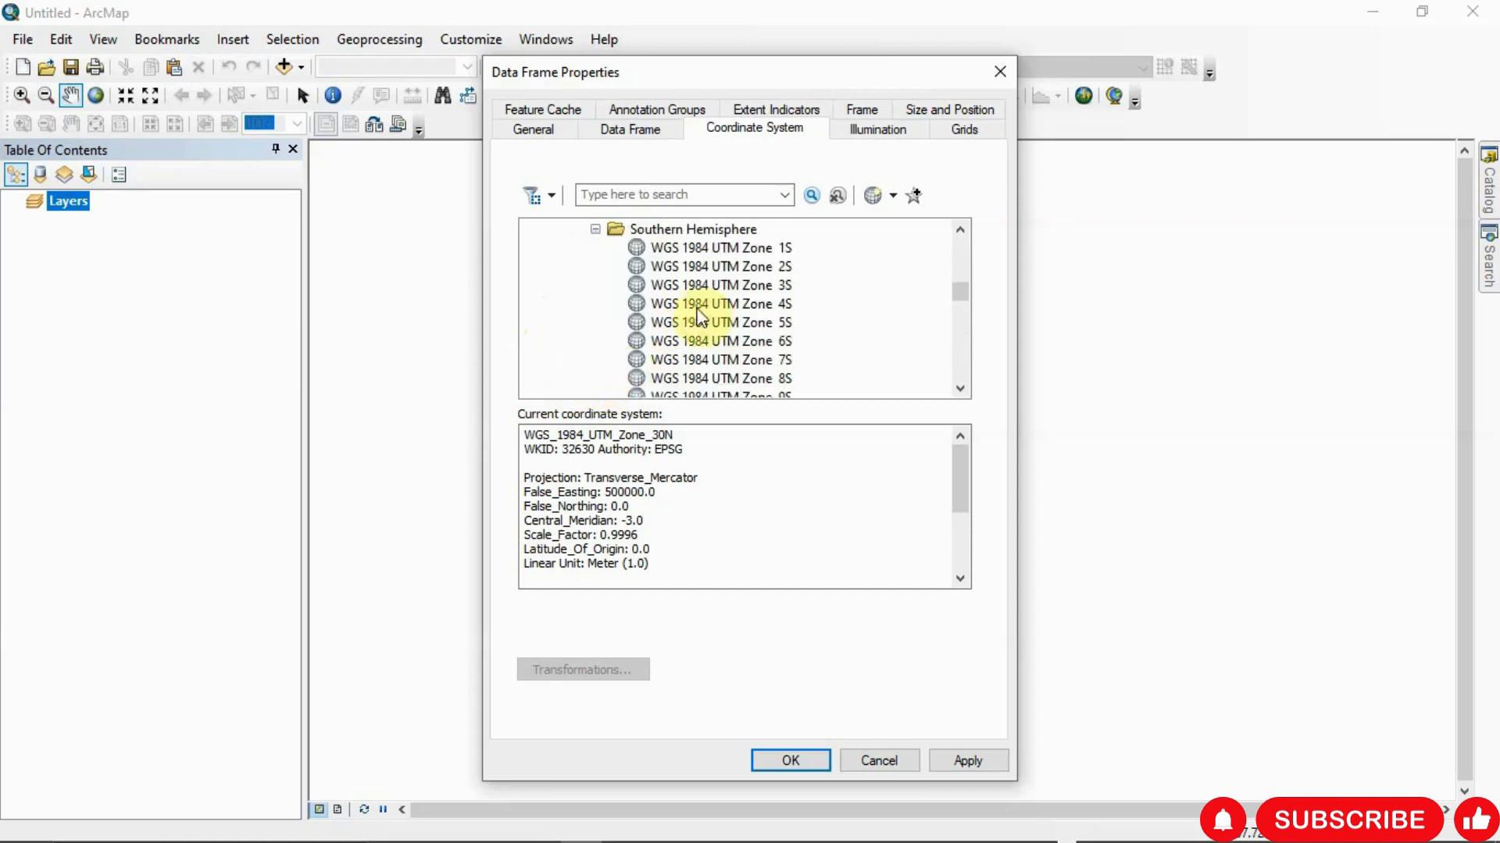
scroll(728, 305, down, 6)
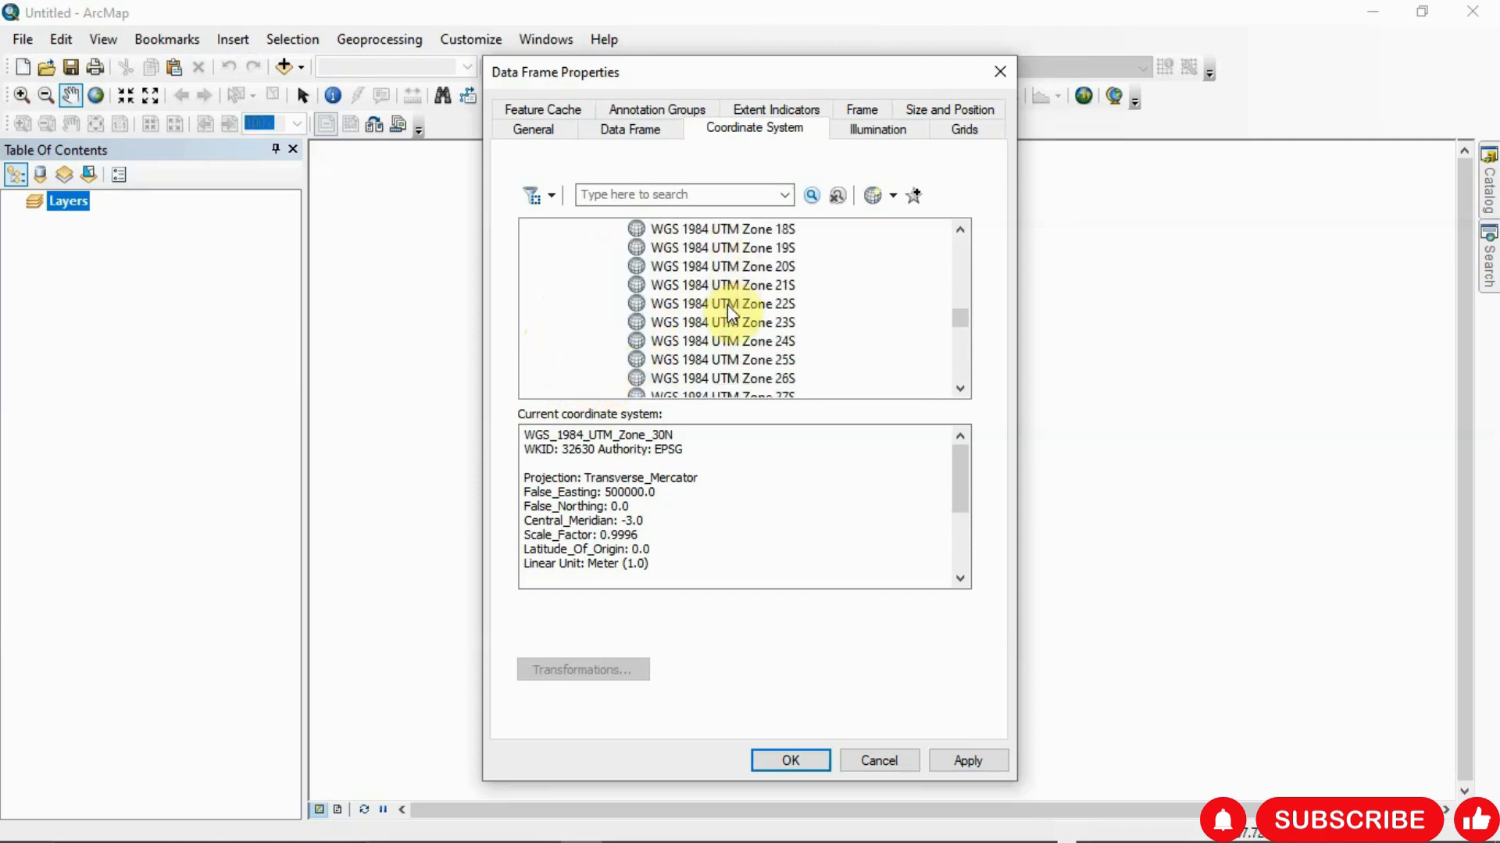
scroll(727, 305, down, 12)
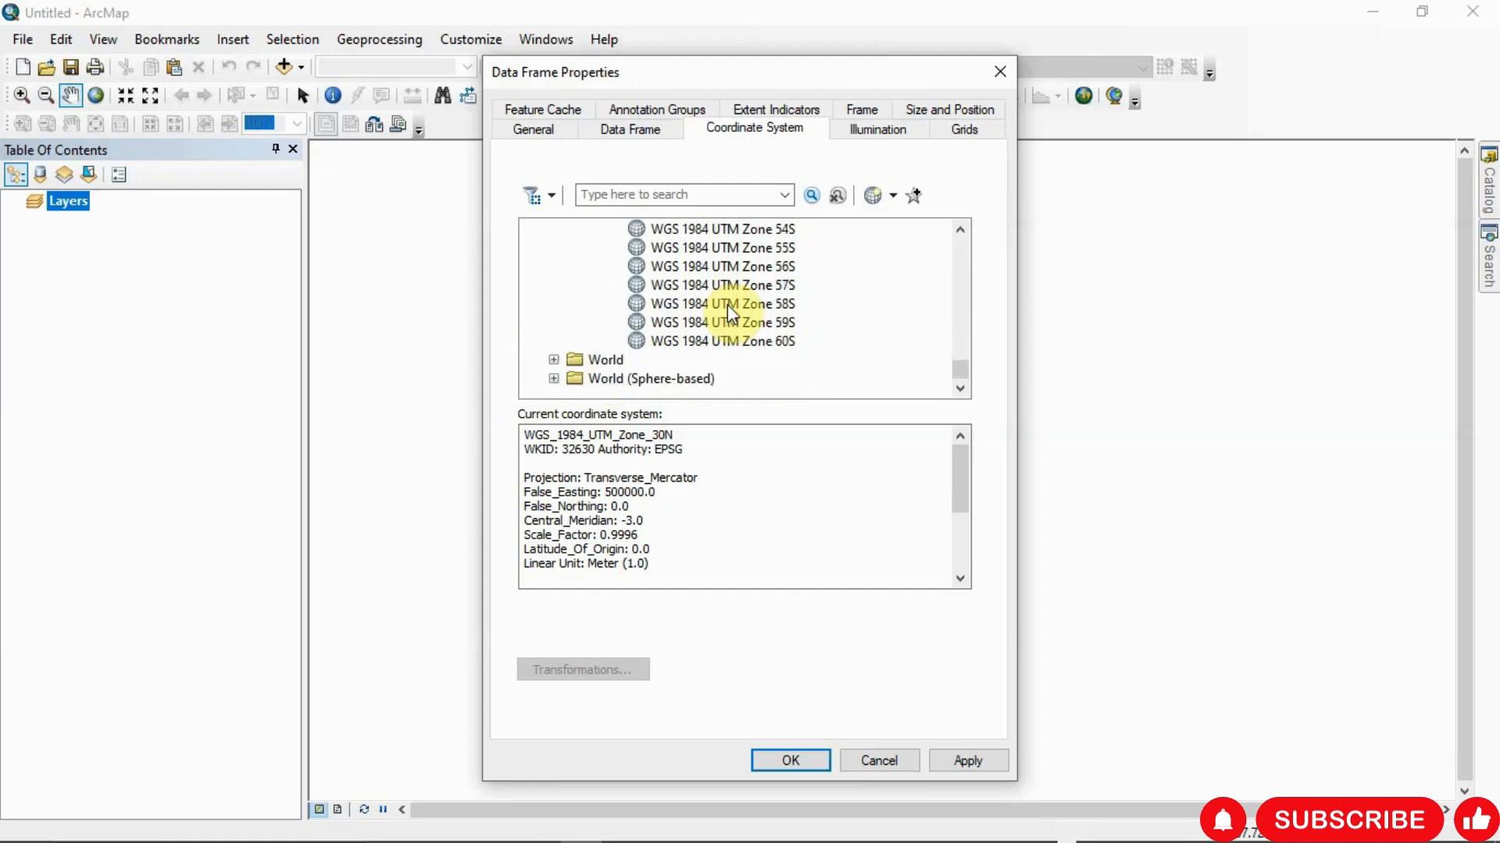
scroll(728, 304, up, 5)
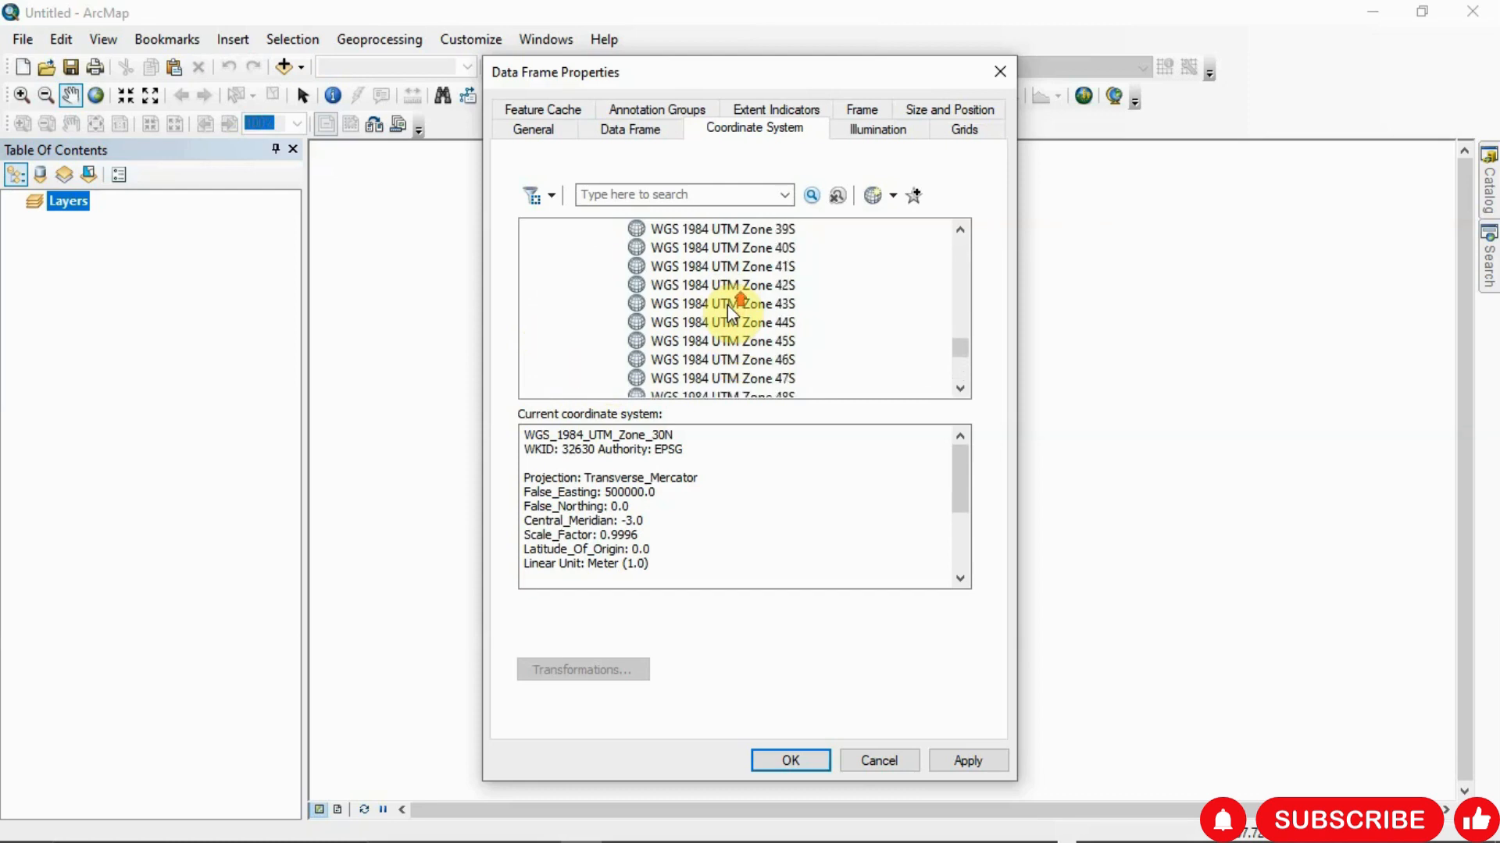
scroll(725, 321, up, 4)
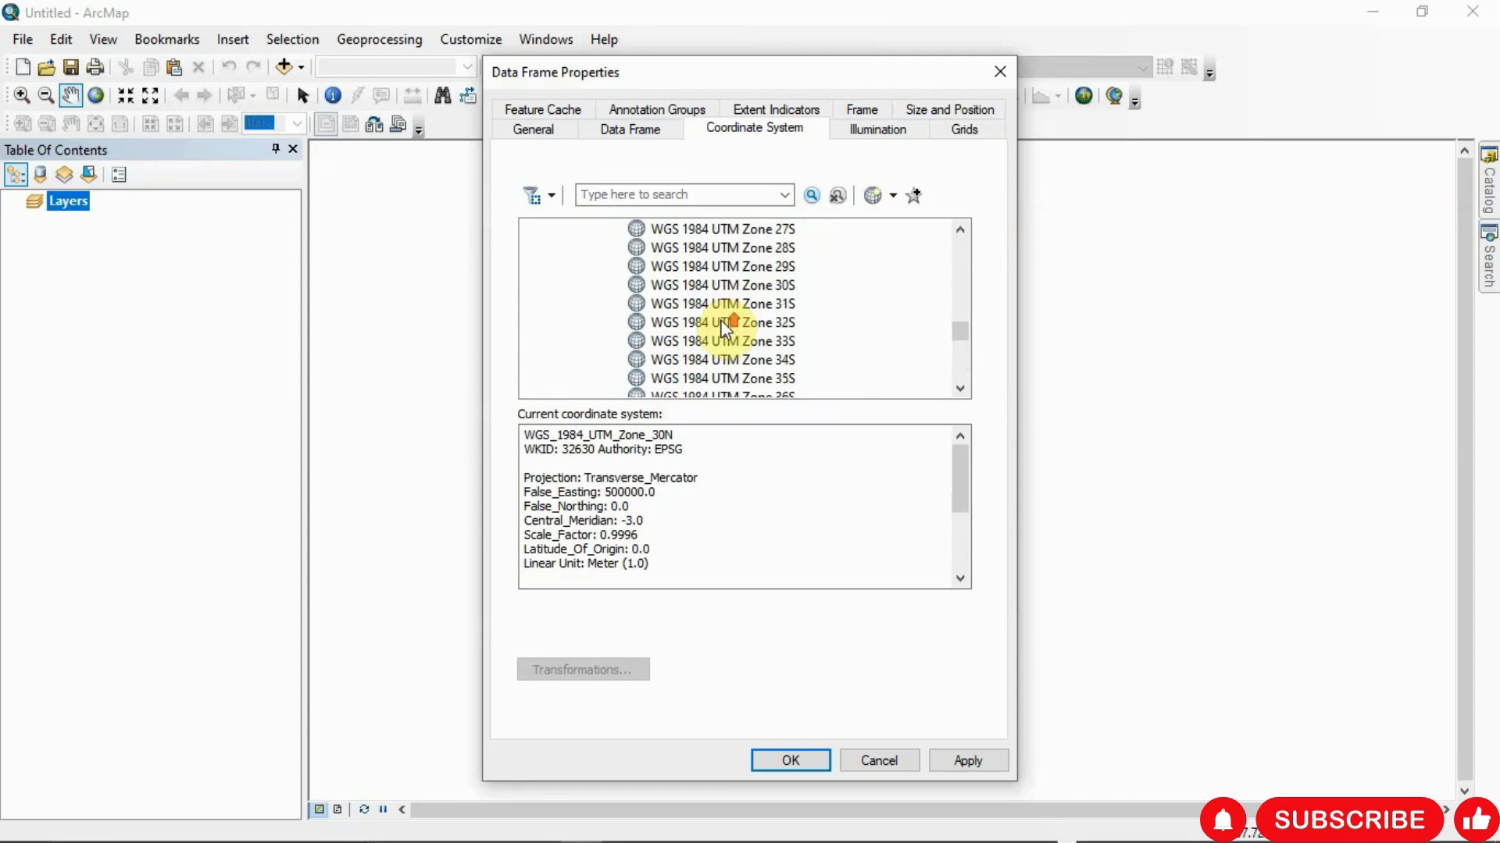
scroll(724, 328, up, 1)
scroll(725, 327, up, 9)
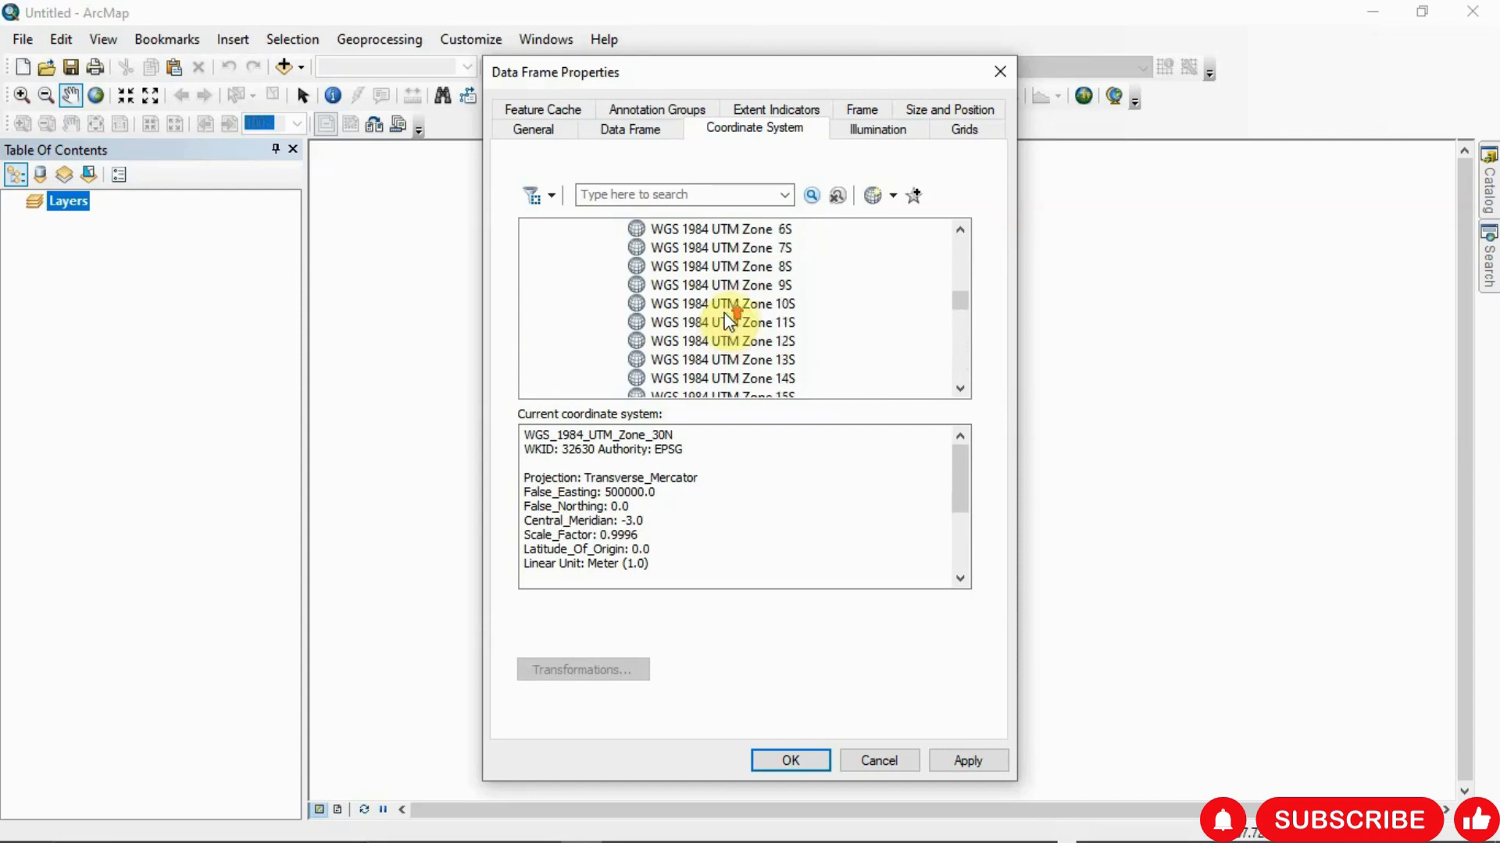
scroll(729, 322, down, 16)
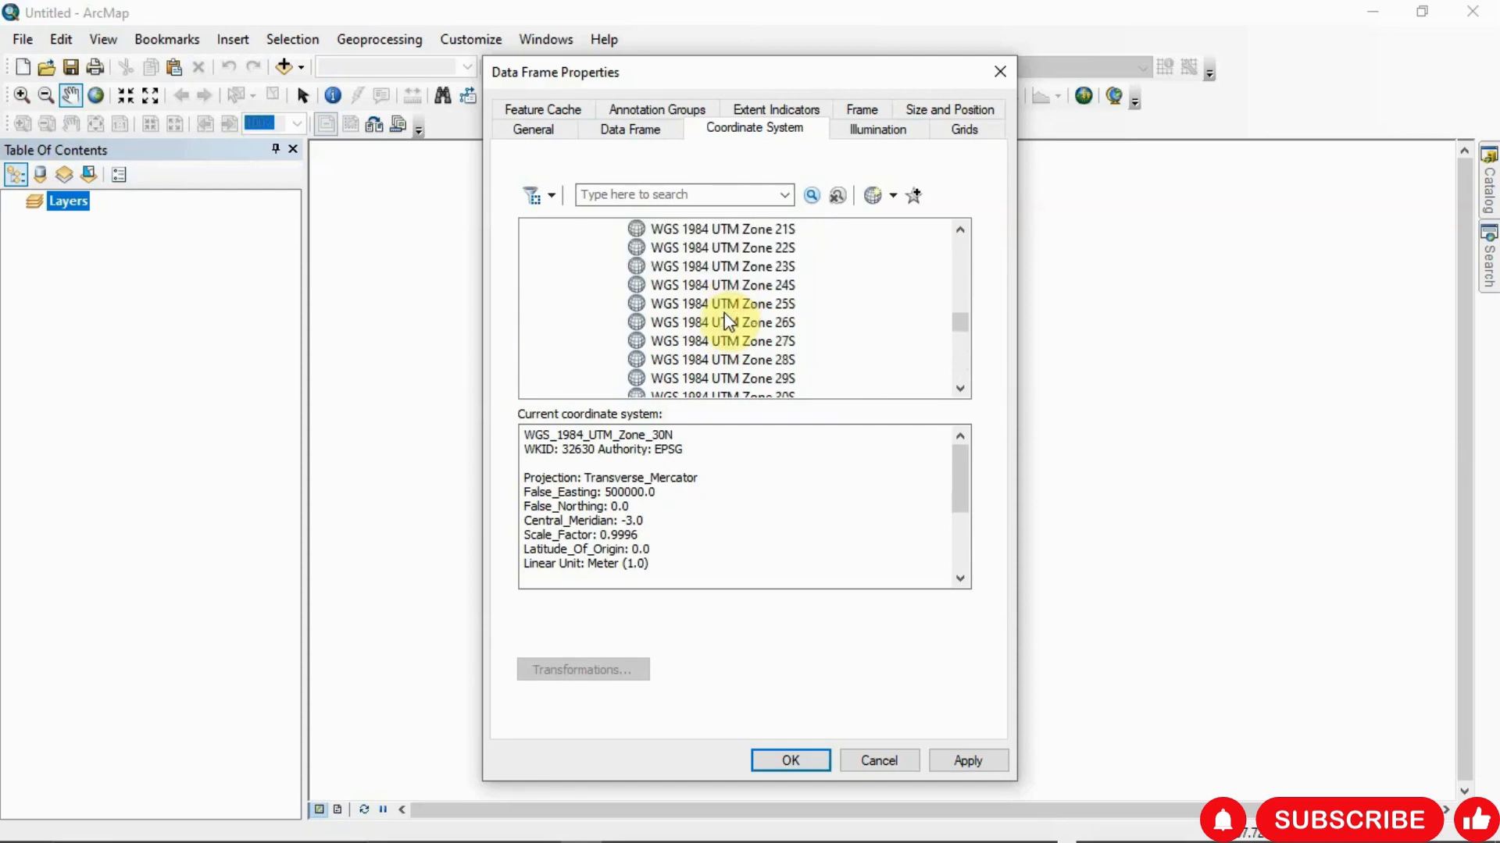
scroll(726, 320, down, 2)
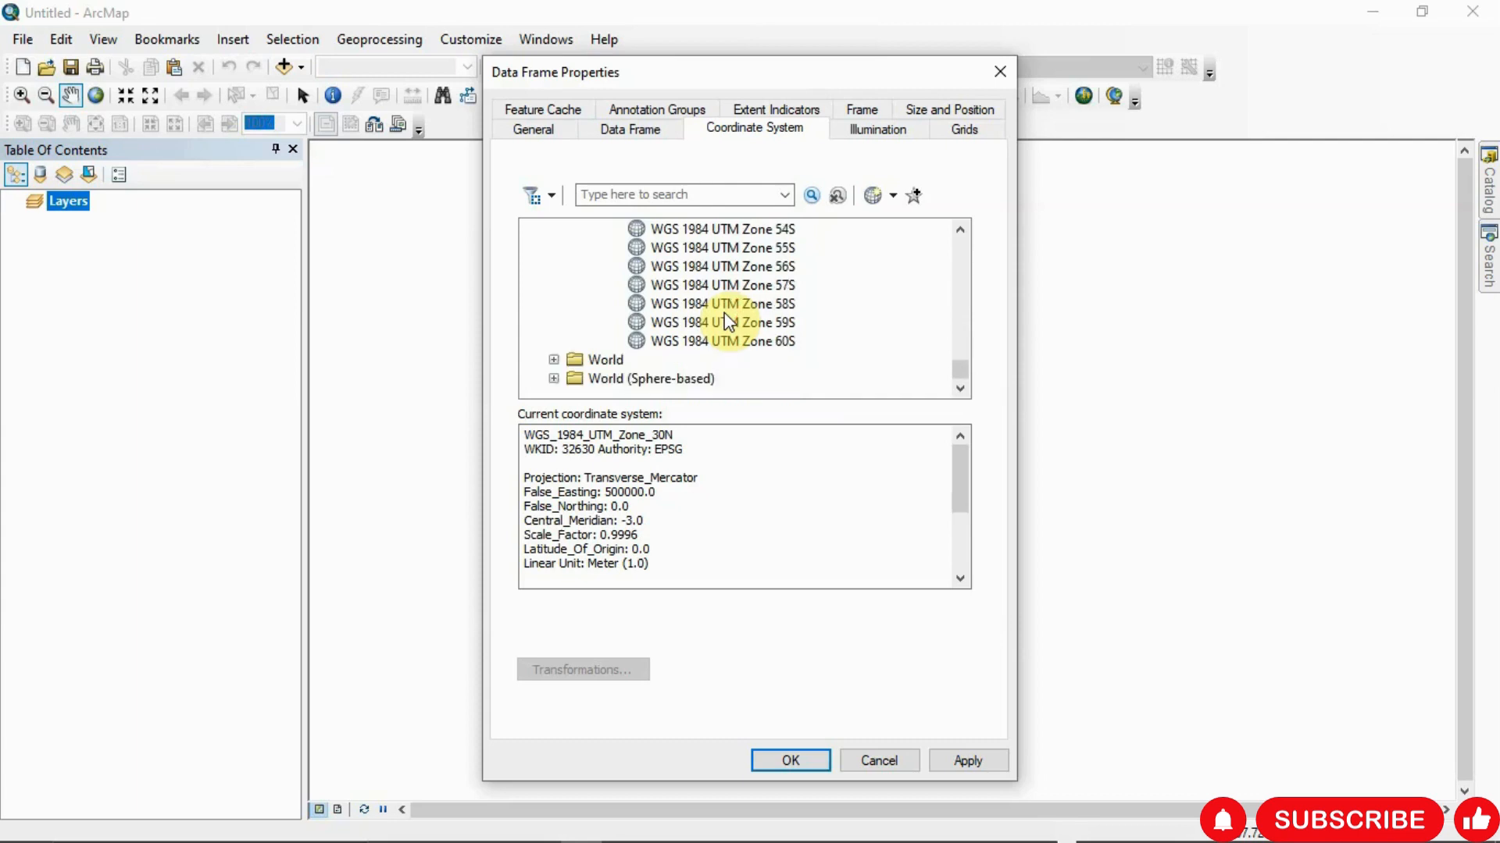
scroll(748, 344, up, 10)
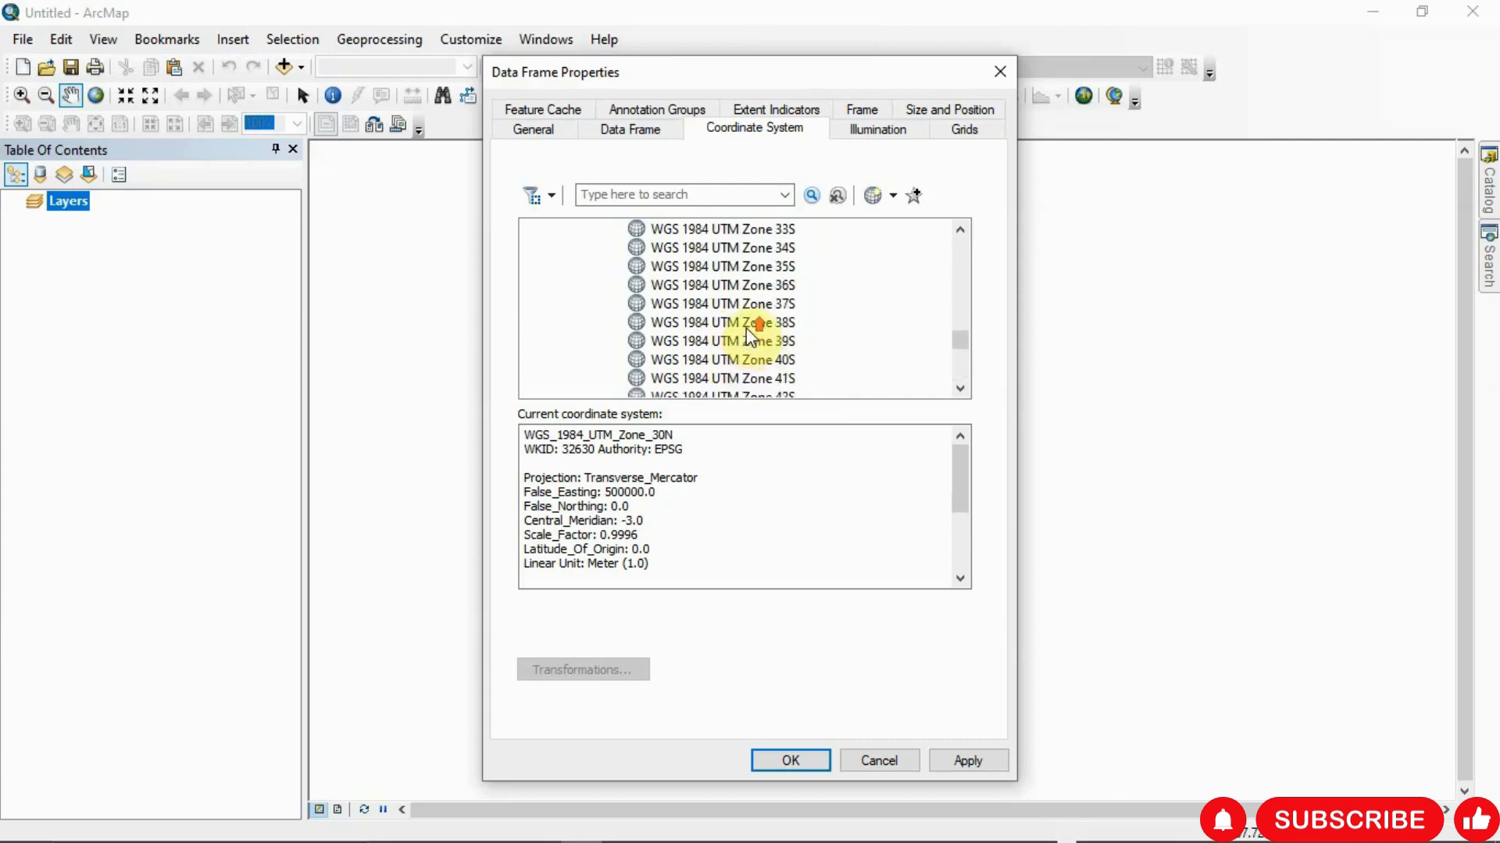
scroll(727, 308, up, 9)
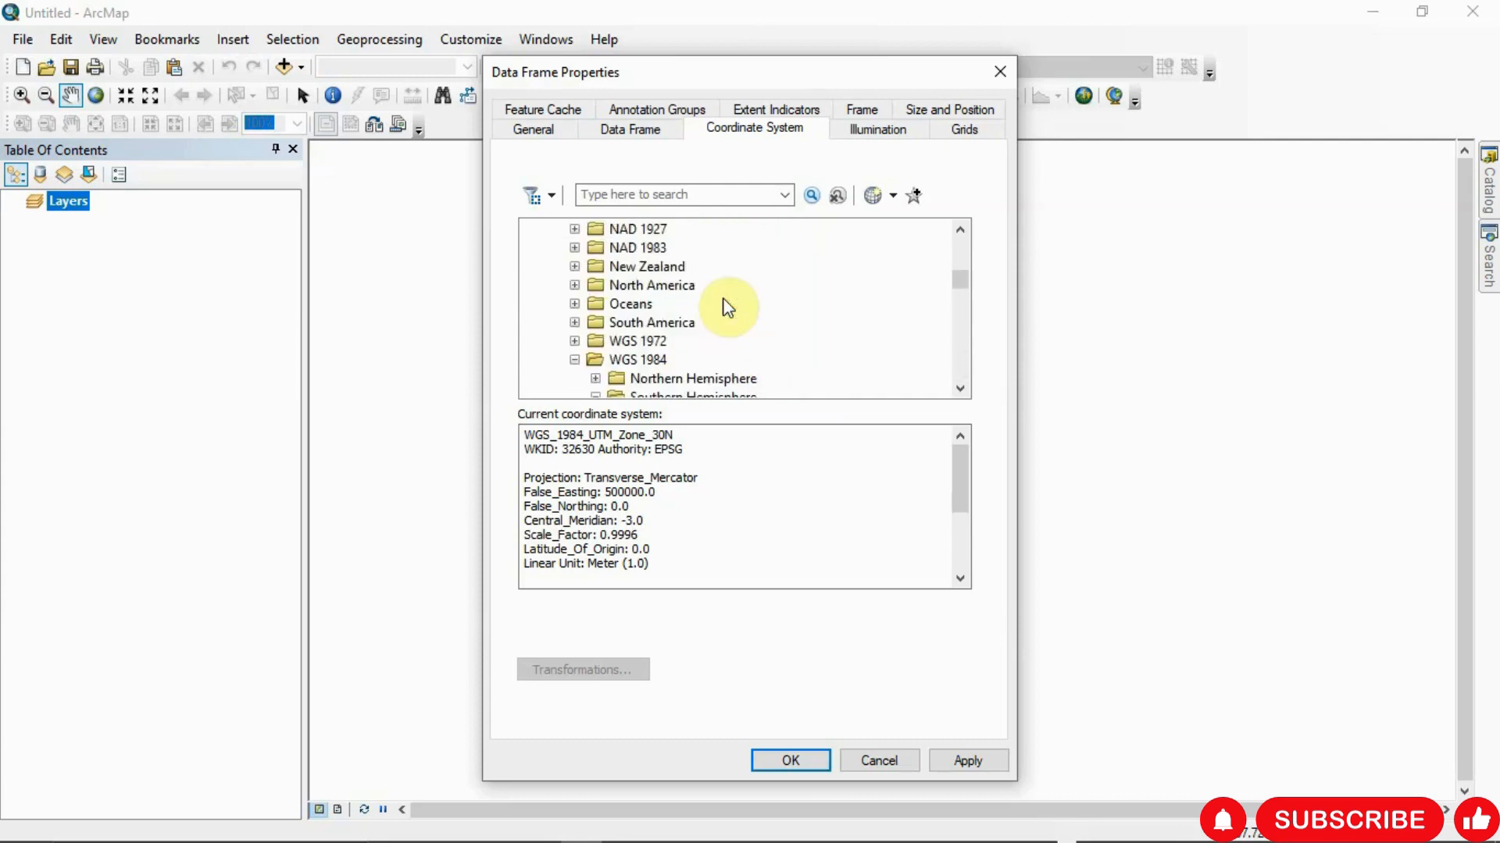
Examine the WGS 1984 UTM zones listed for the Northern Hemisphere
click(596, 379)
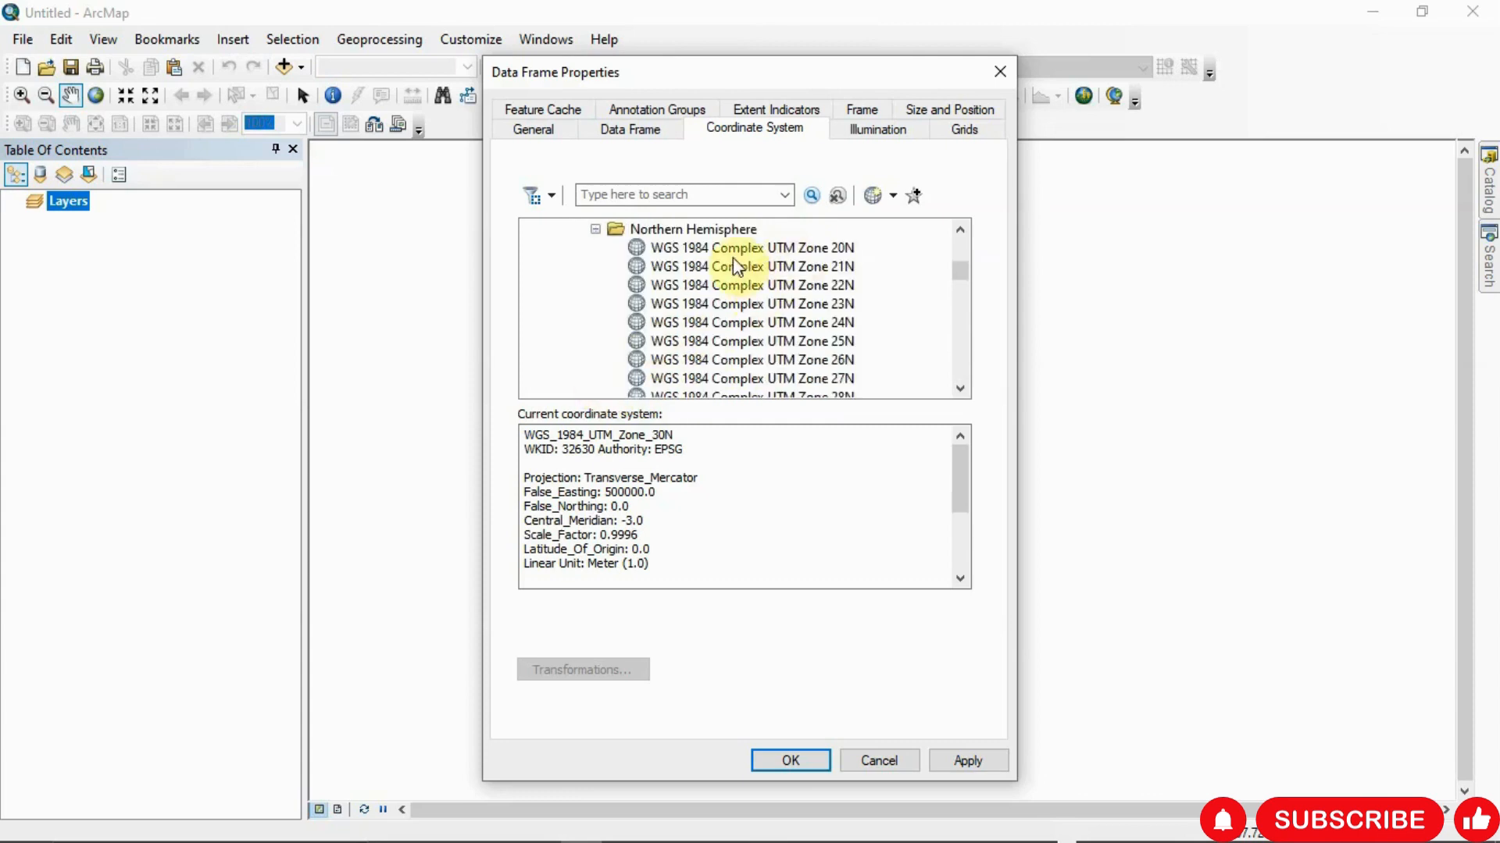
scroll(781, 265, down, 1)
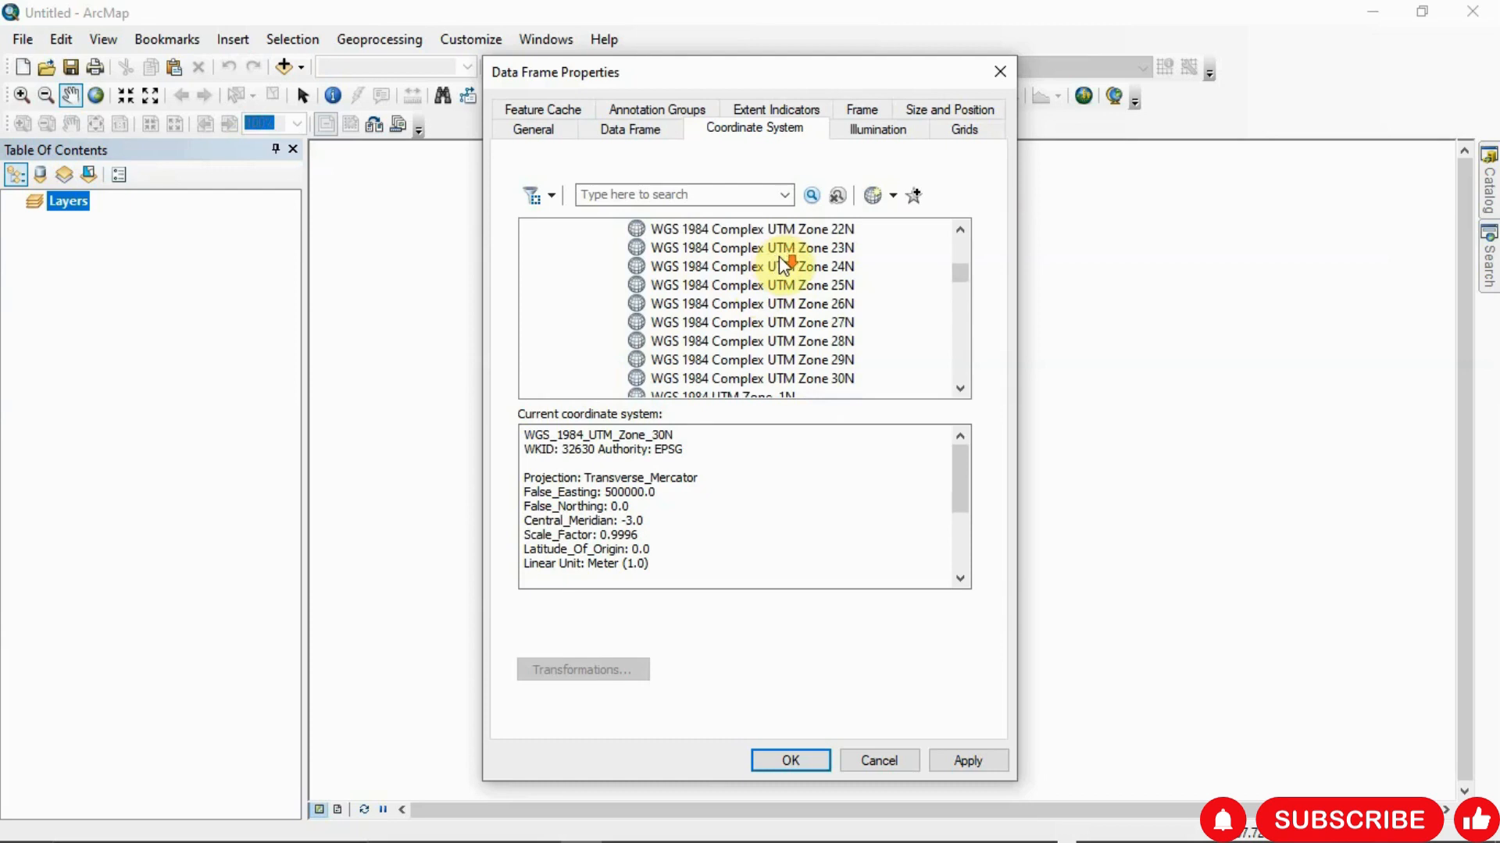
scroll(784, 266, down, 12)
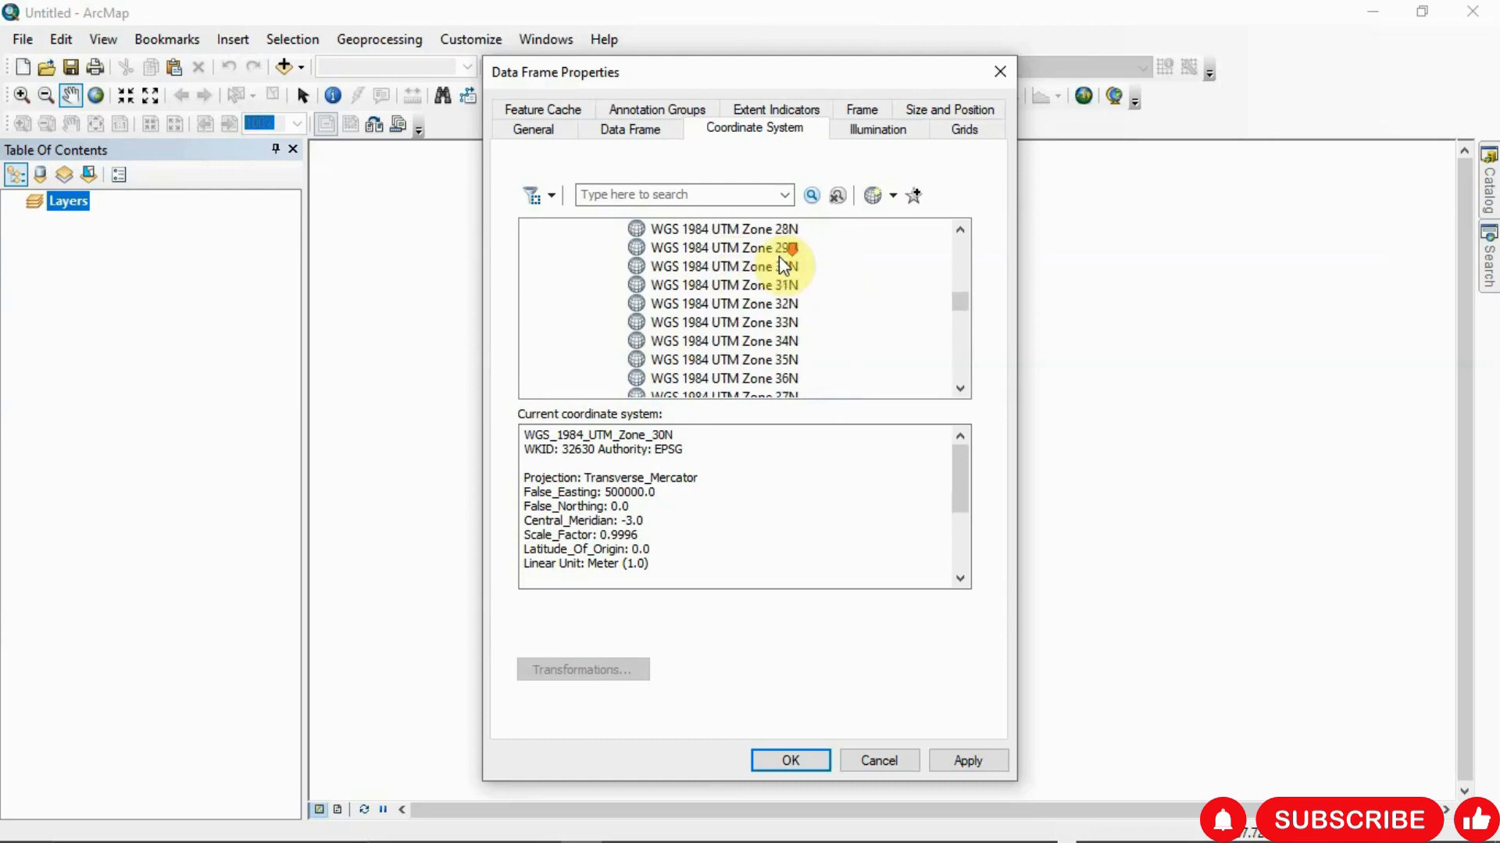
scroll(779, 257, down, 11)
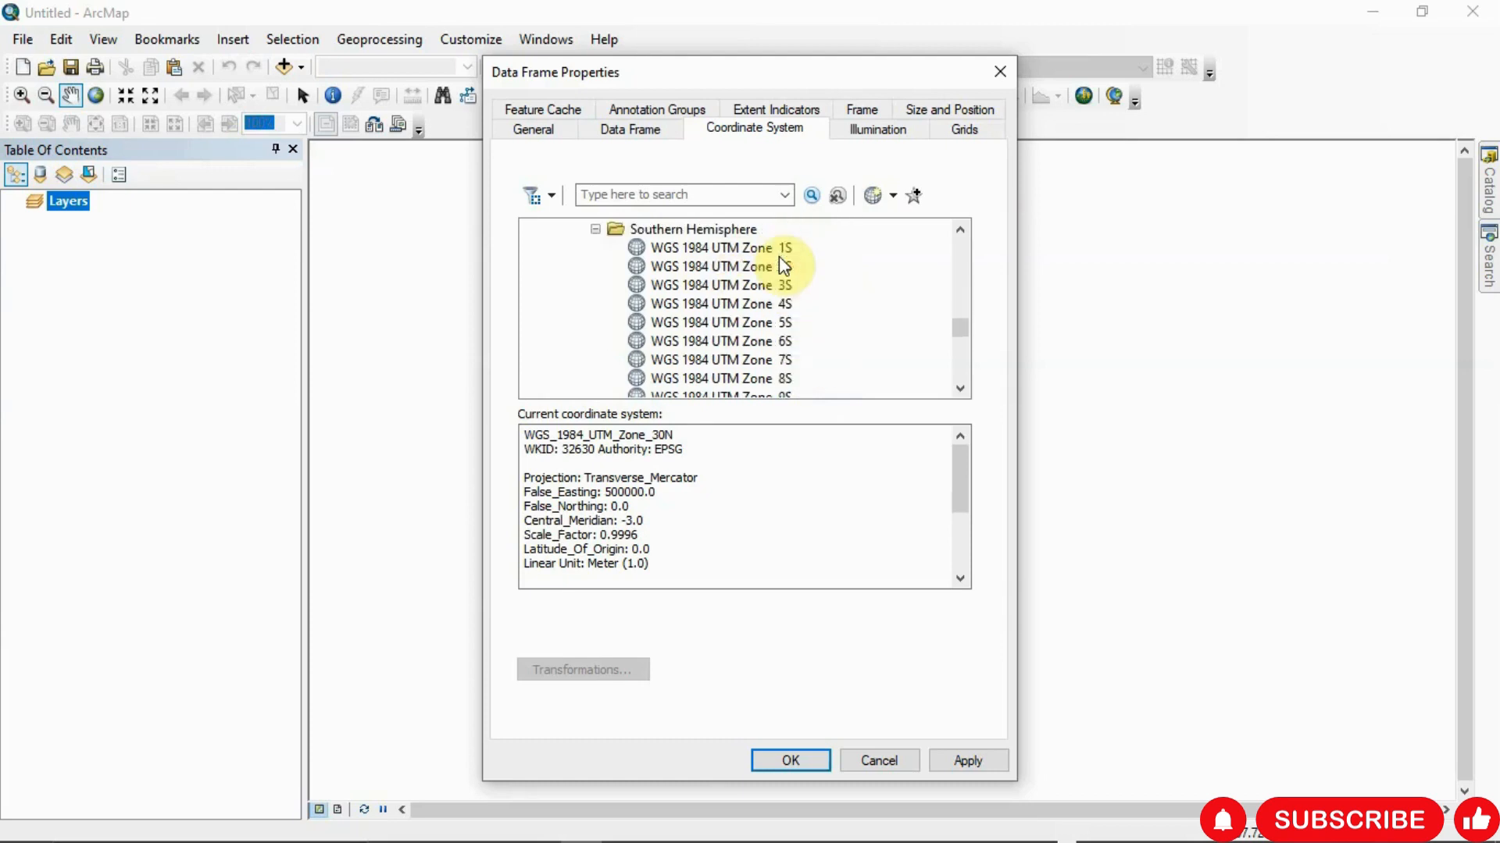
scroll(780, 258, up, 1)
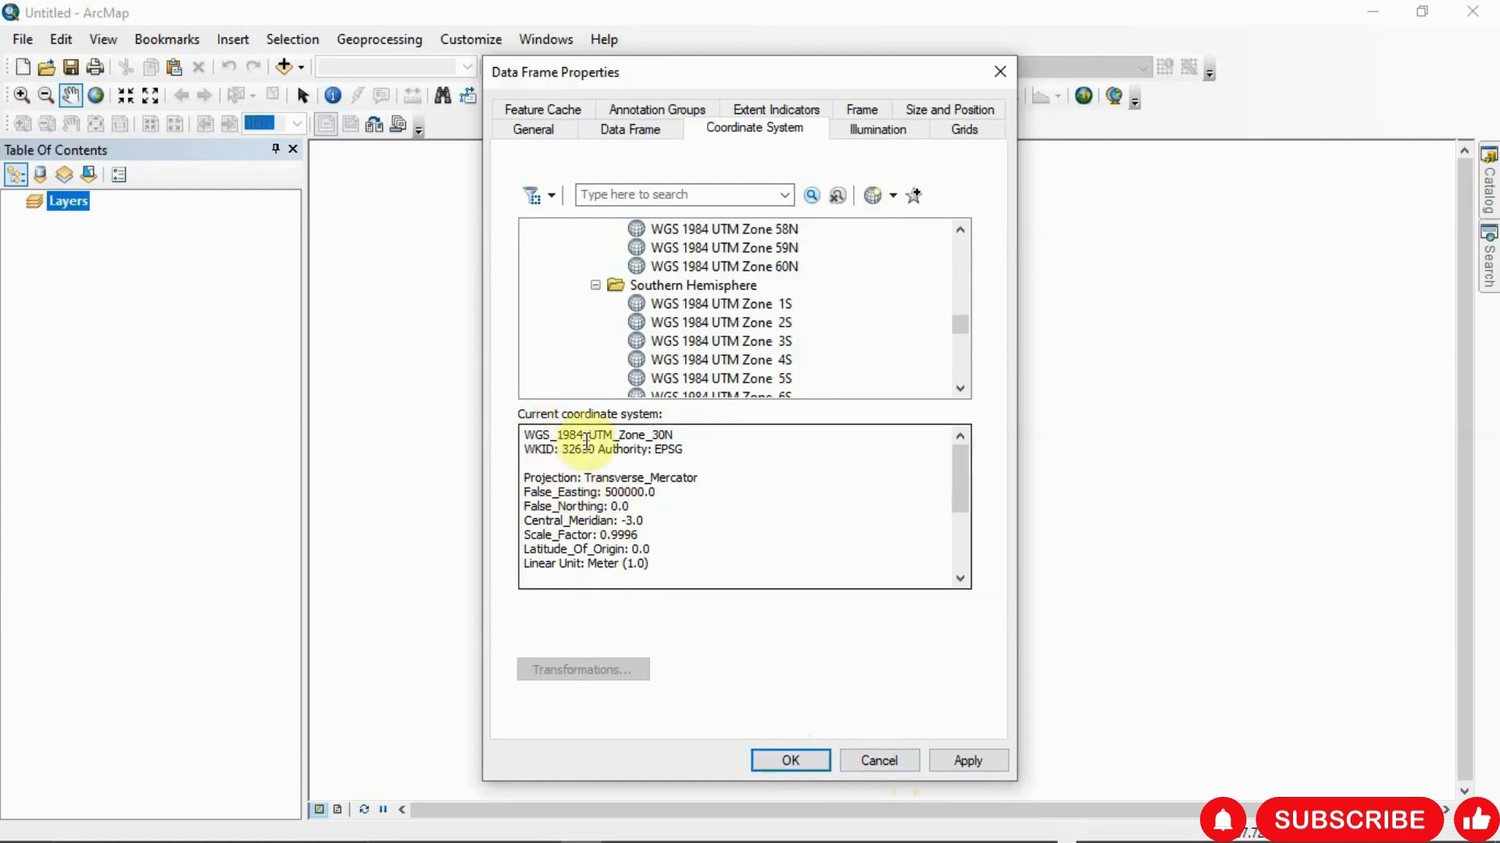
Apply WGS 1984 UTM Zone 30N to the data frame and highlight that system among the favorites
click(973, 761)
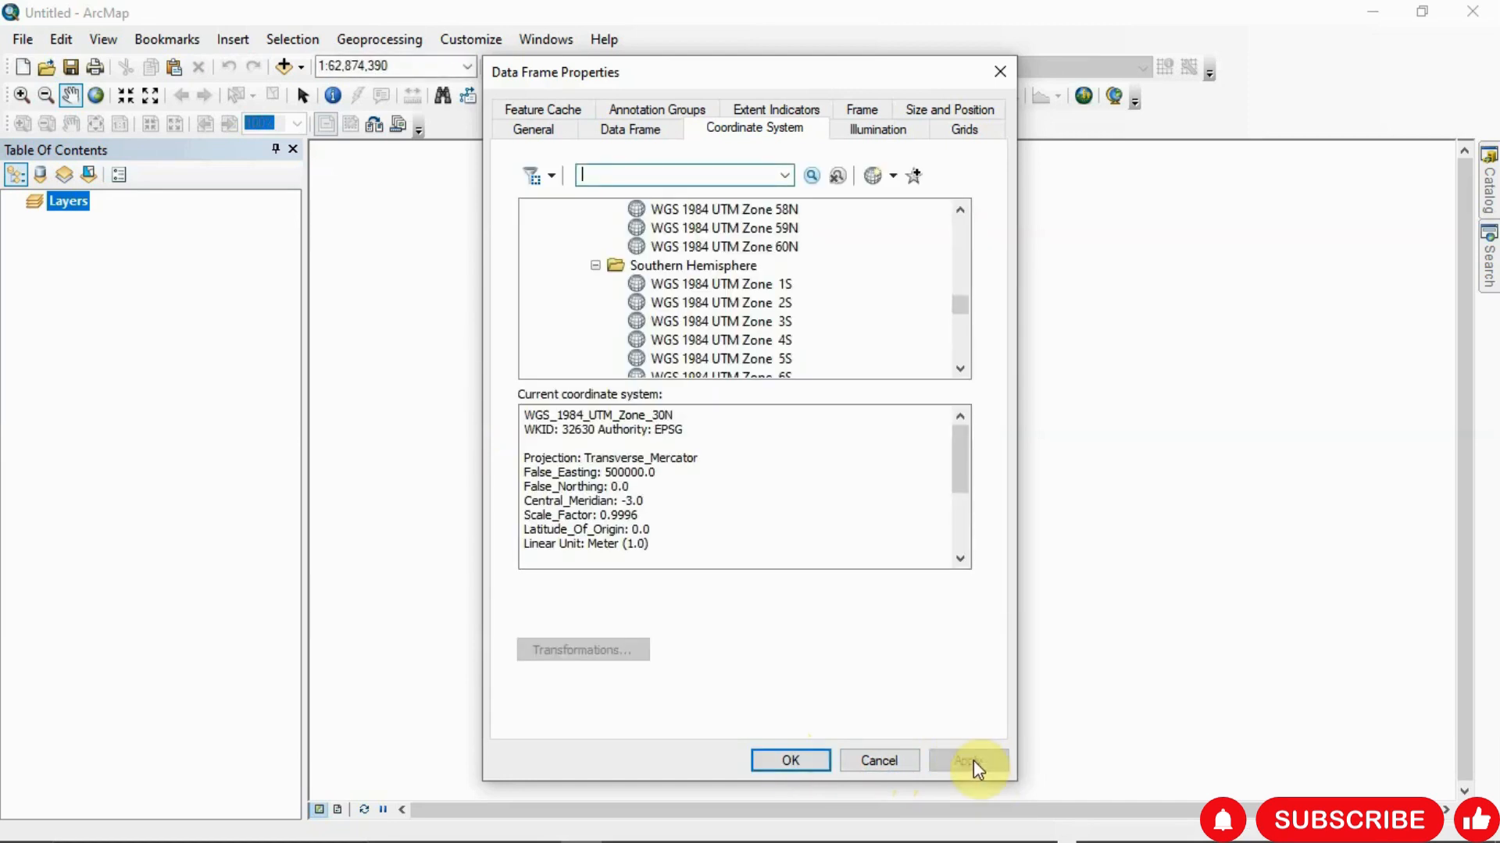
scroll(703, 355, up, 10)
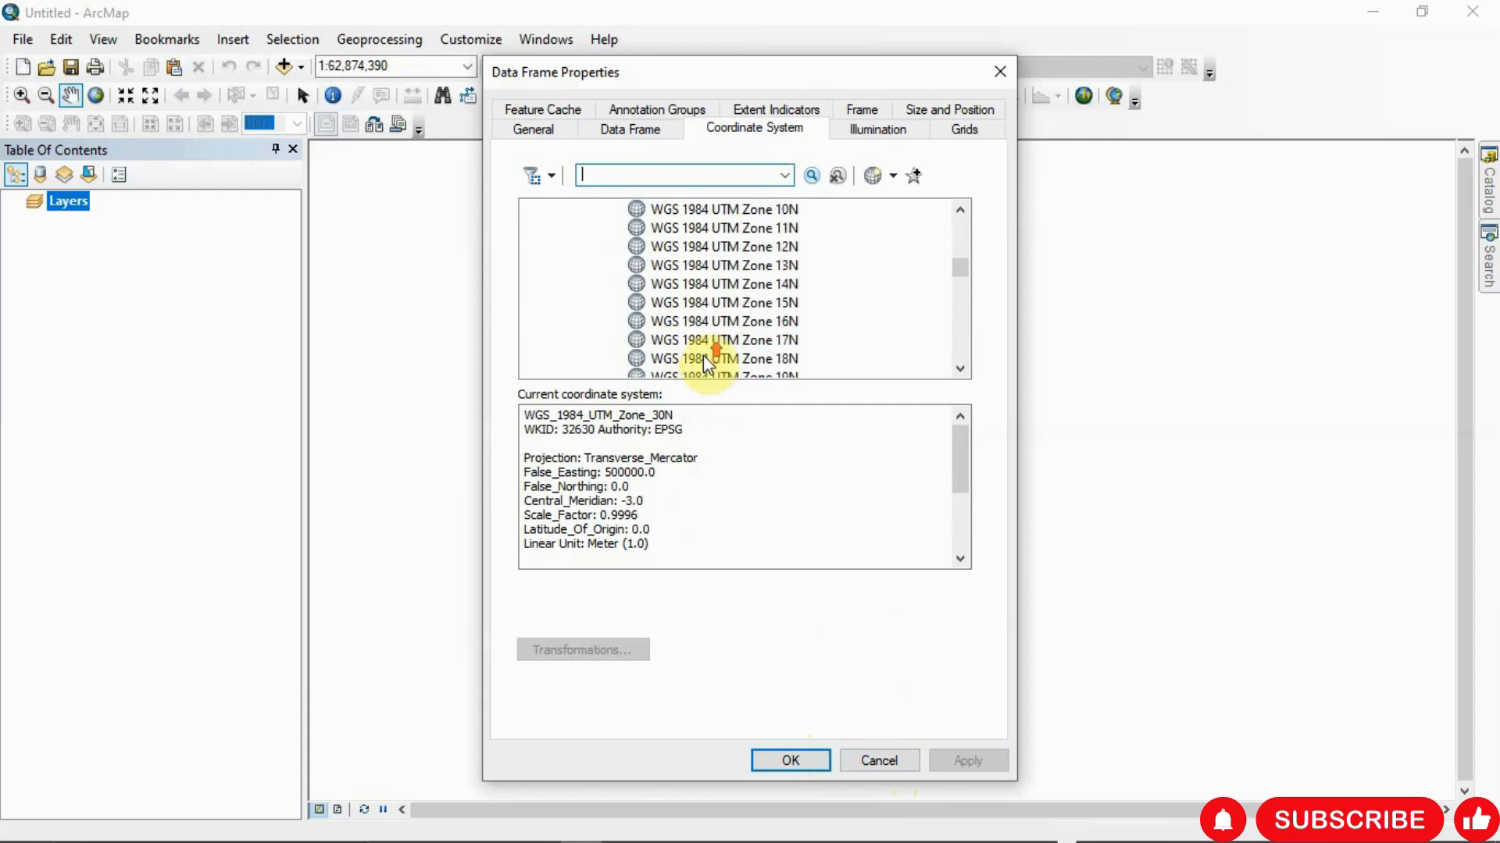
scroll(705, 355, up, 5)
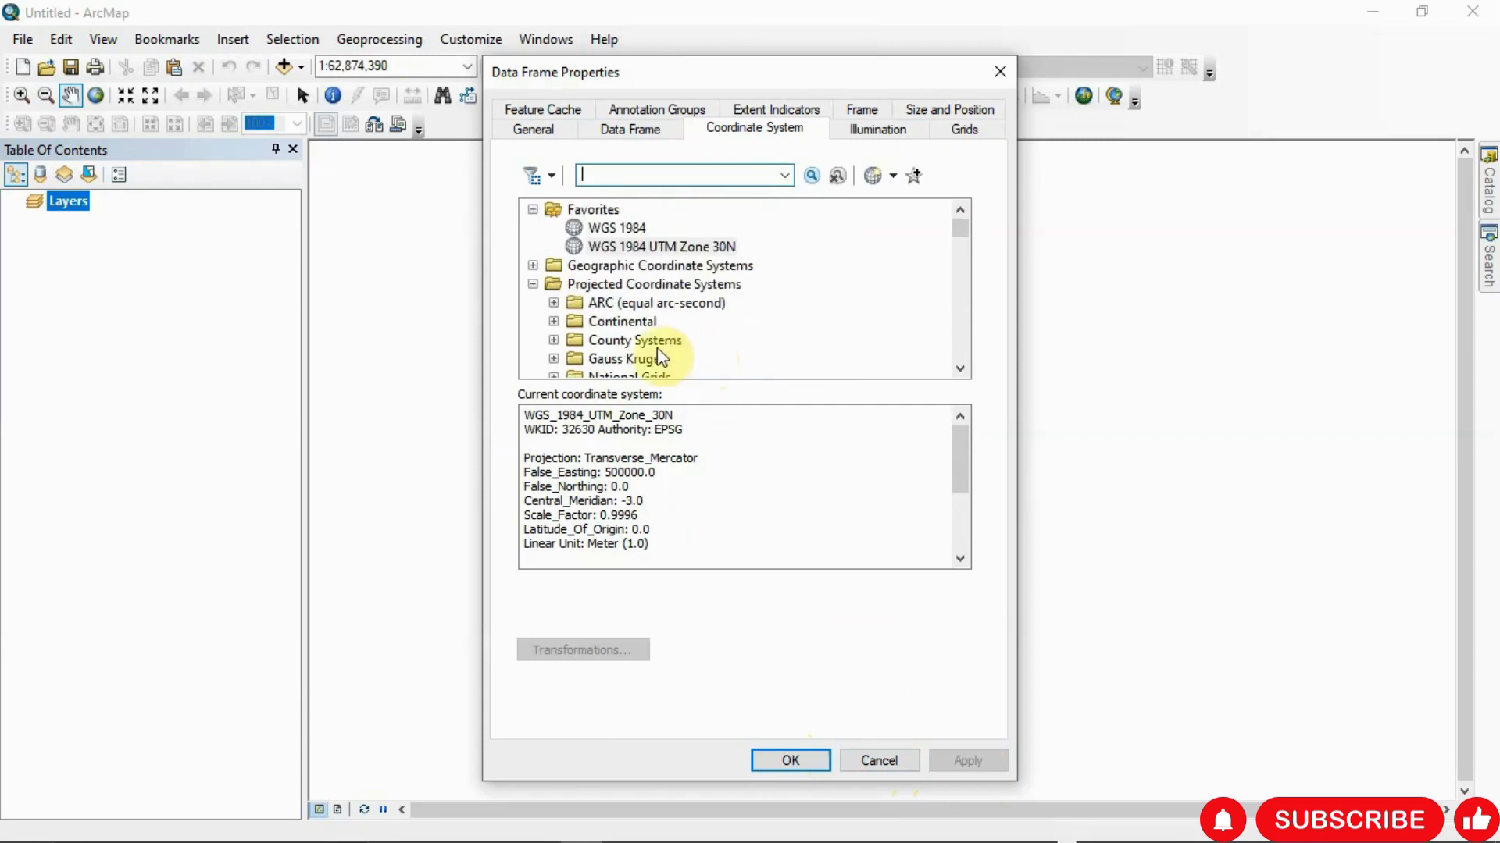
click(670, 247)
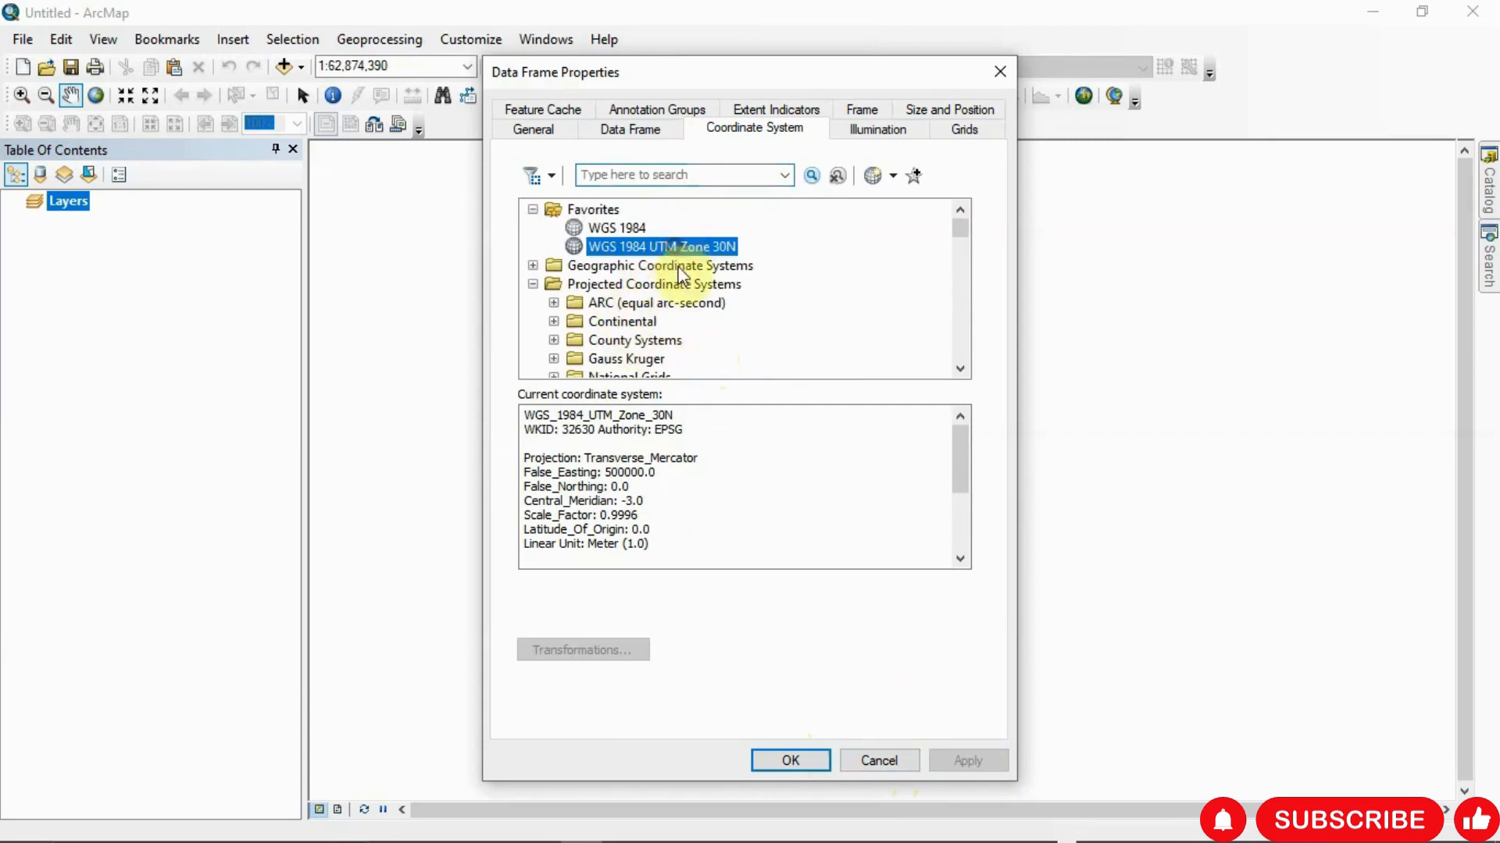
Accept the data frame's coordinate system and define a new Point shapefile named POINTS in the connected Documents\ArcGIS folder
click(790, 760)
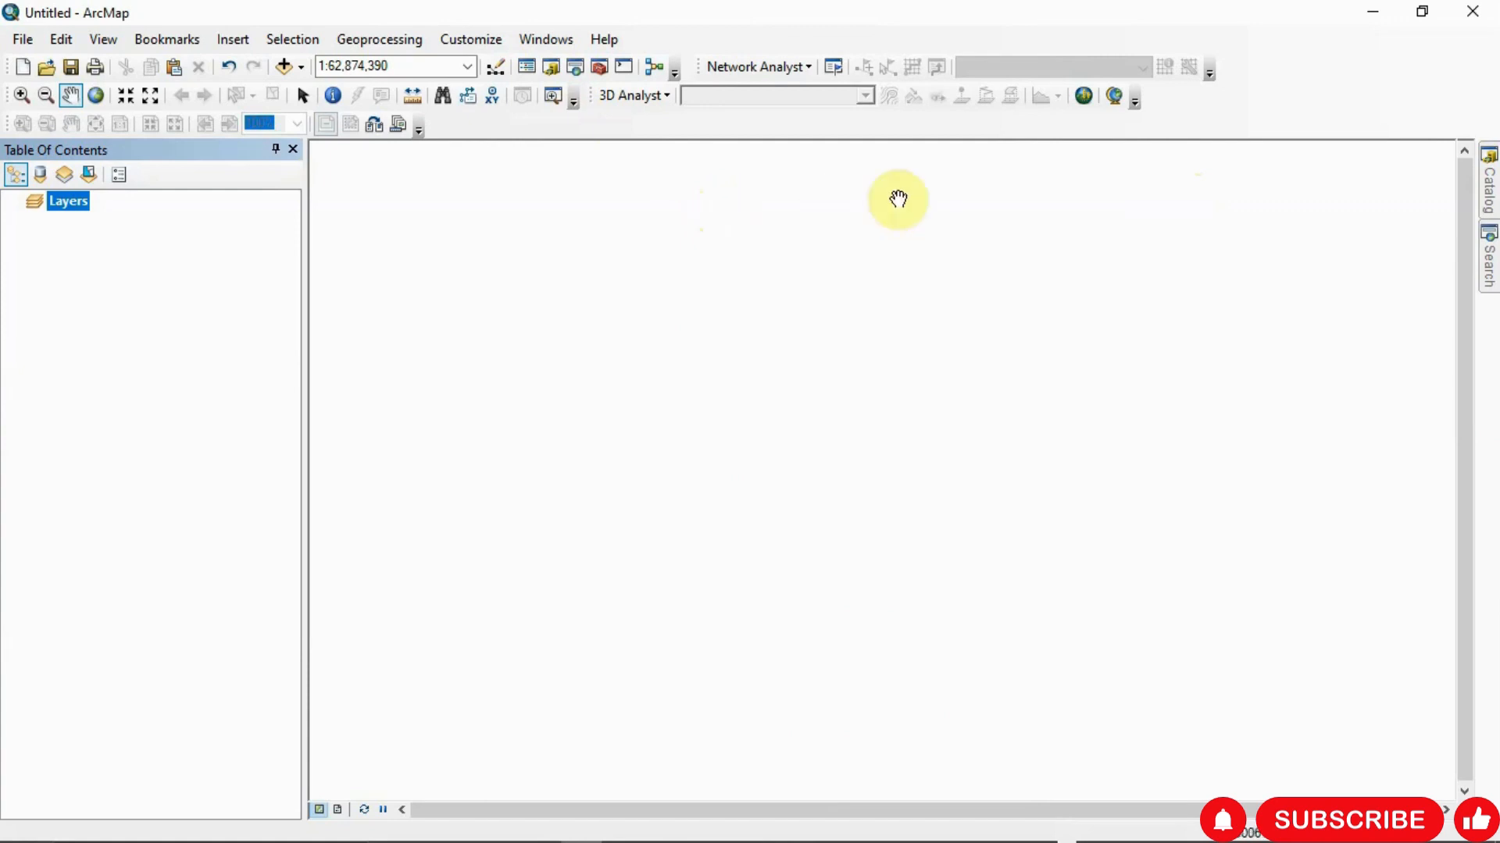
click(1490, 181)
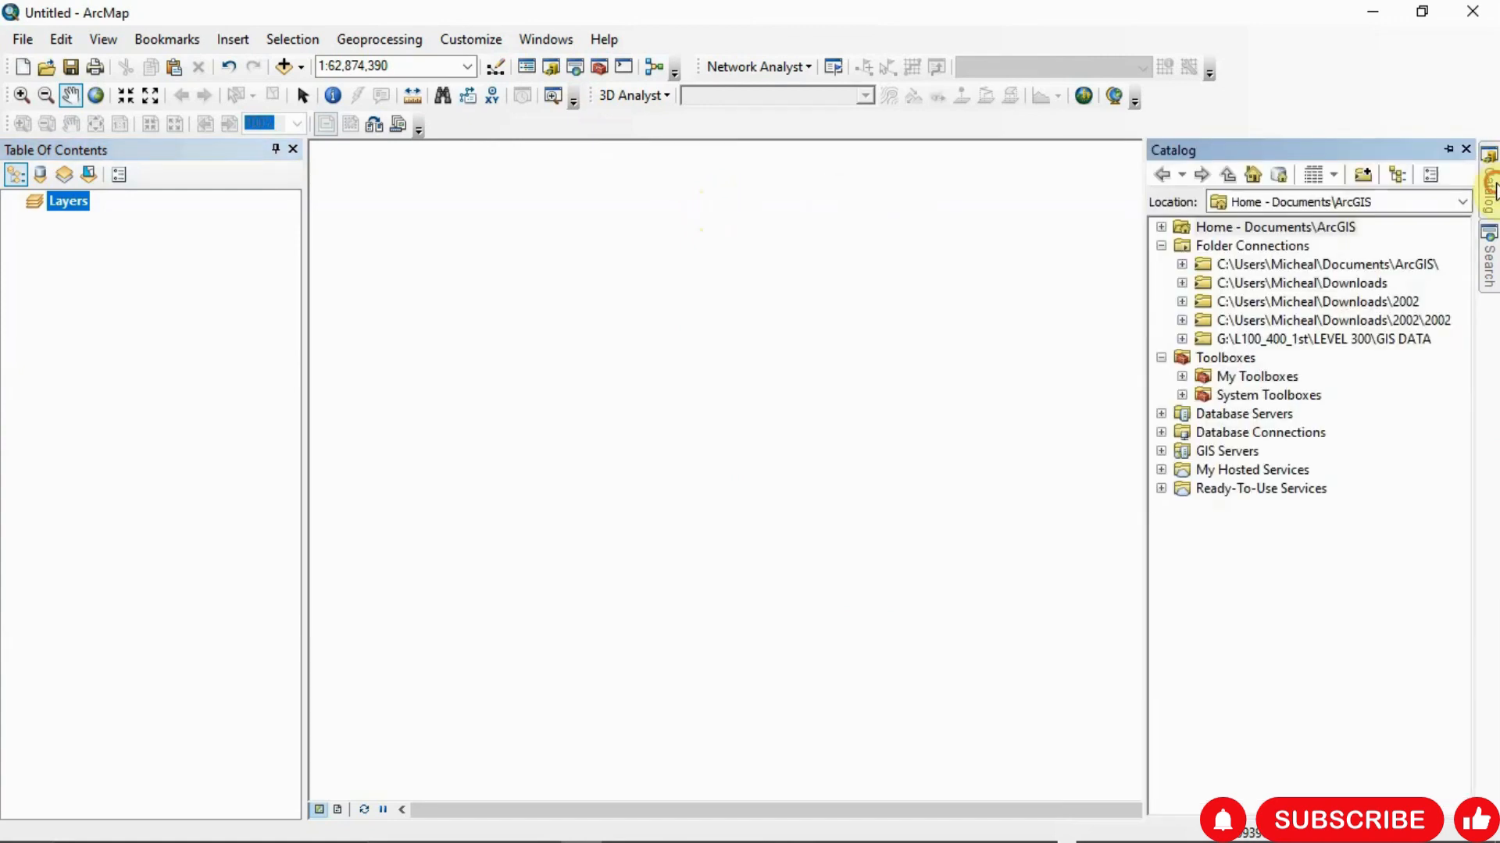
click(1254, 266)
right_click(1253, 265)
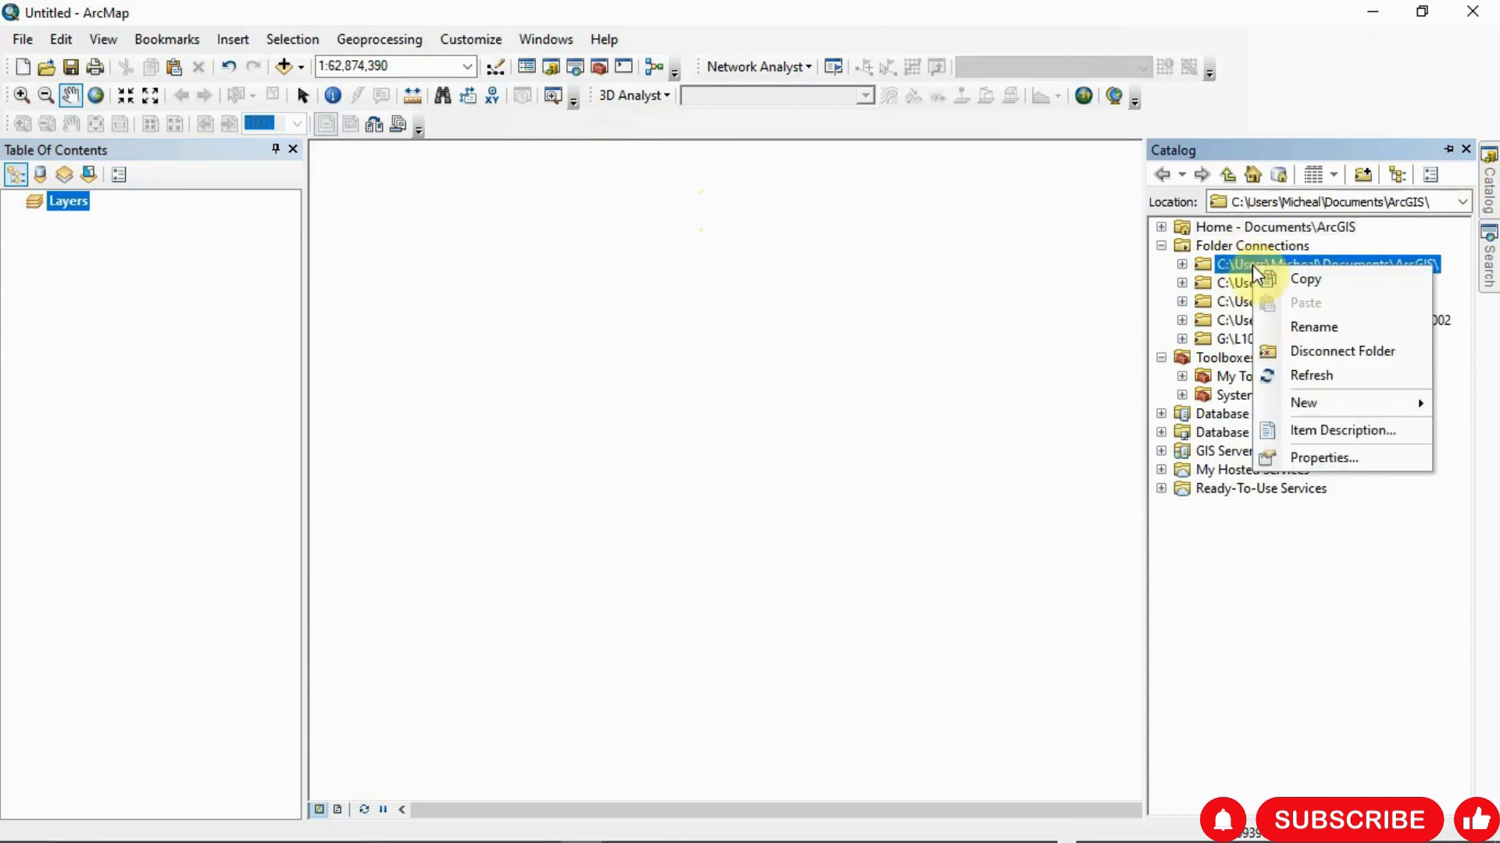
click(1300, 406)
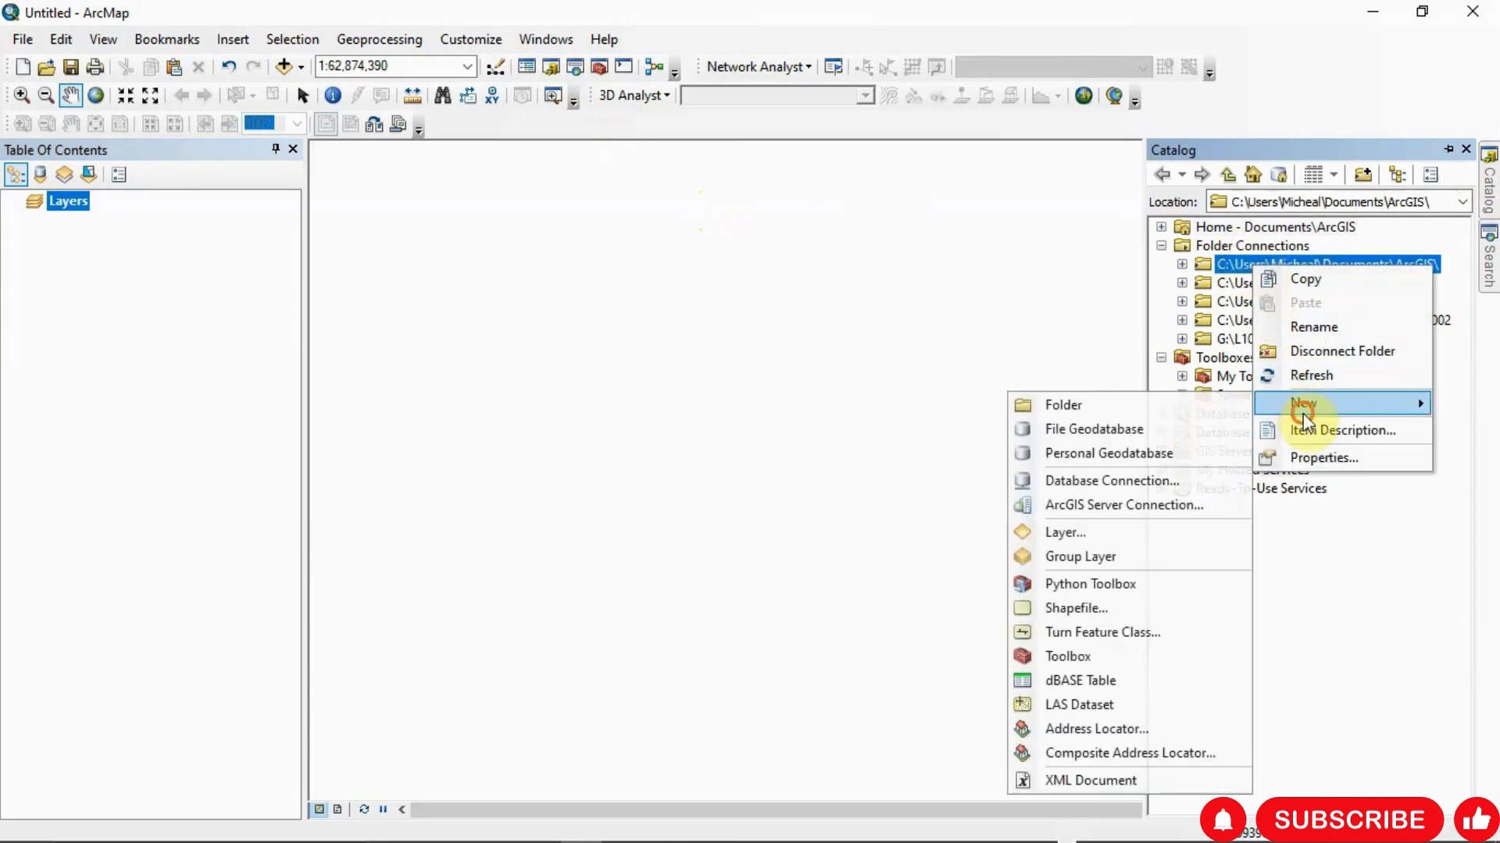
click(1170, 611)
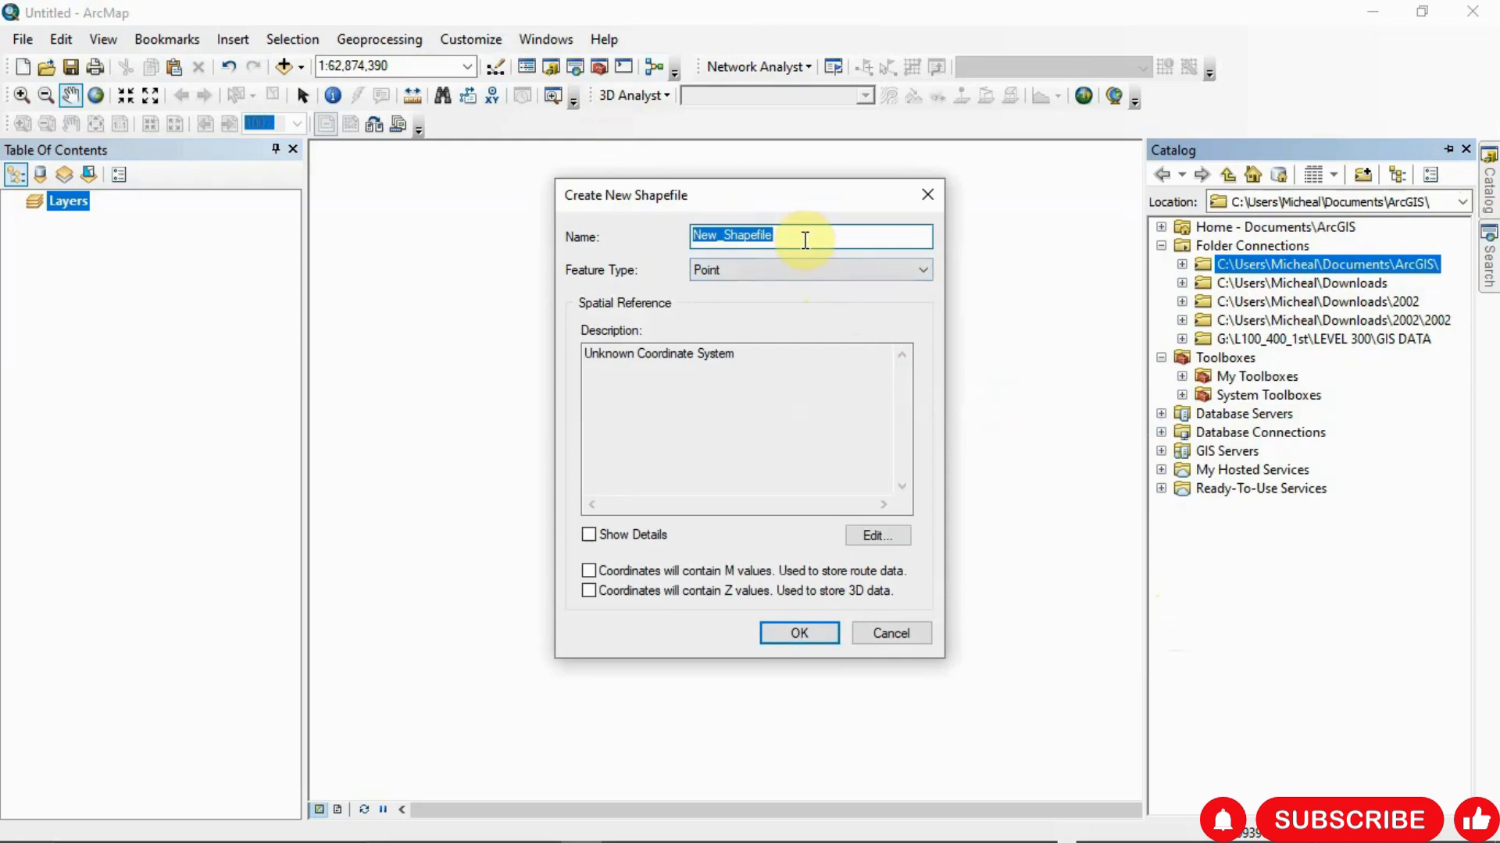
text(POI)
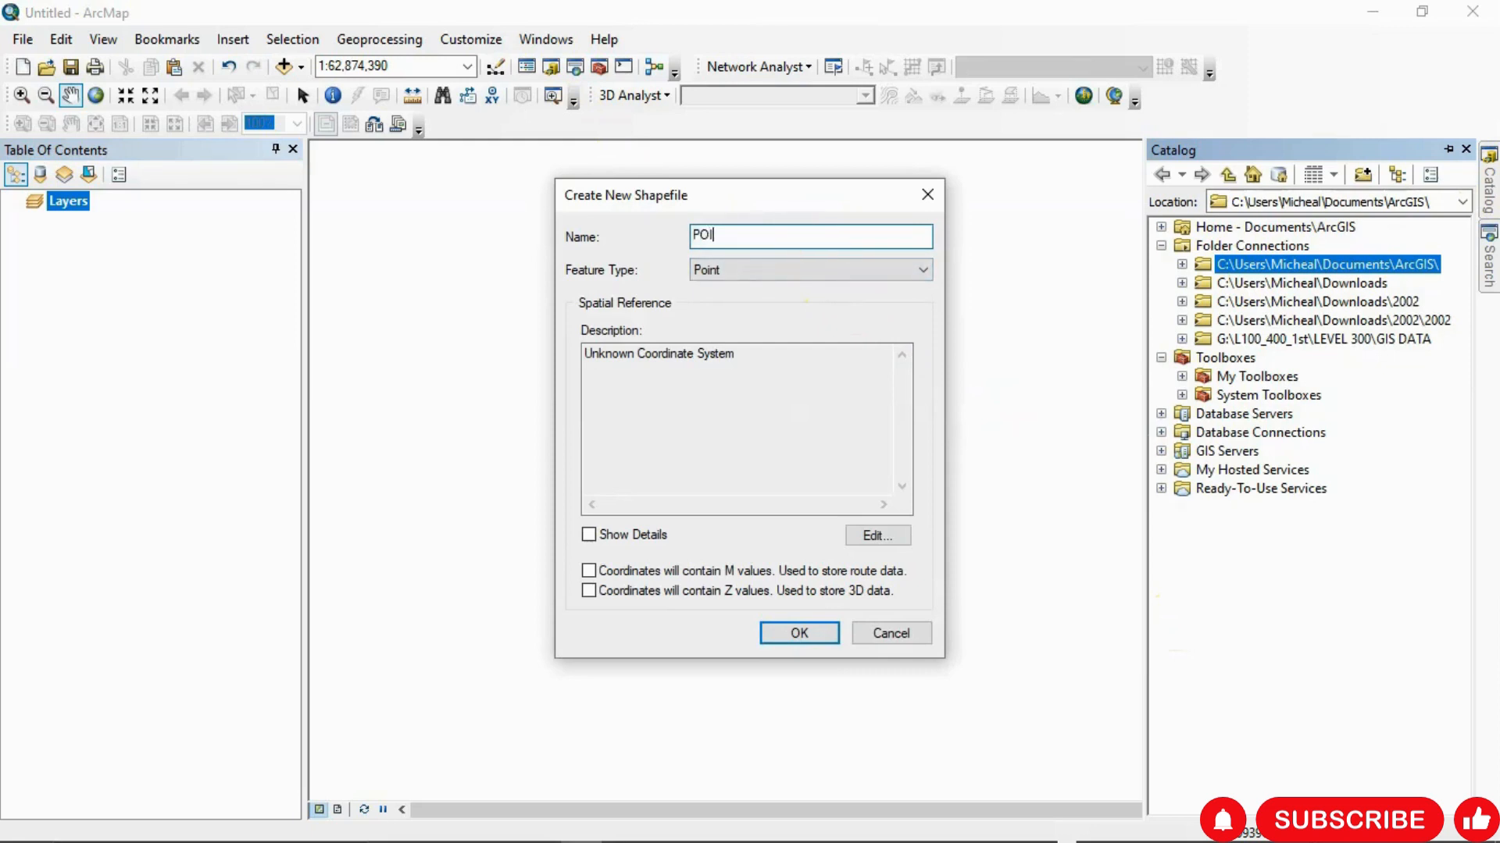
text(NTS)
click(877, 267)
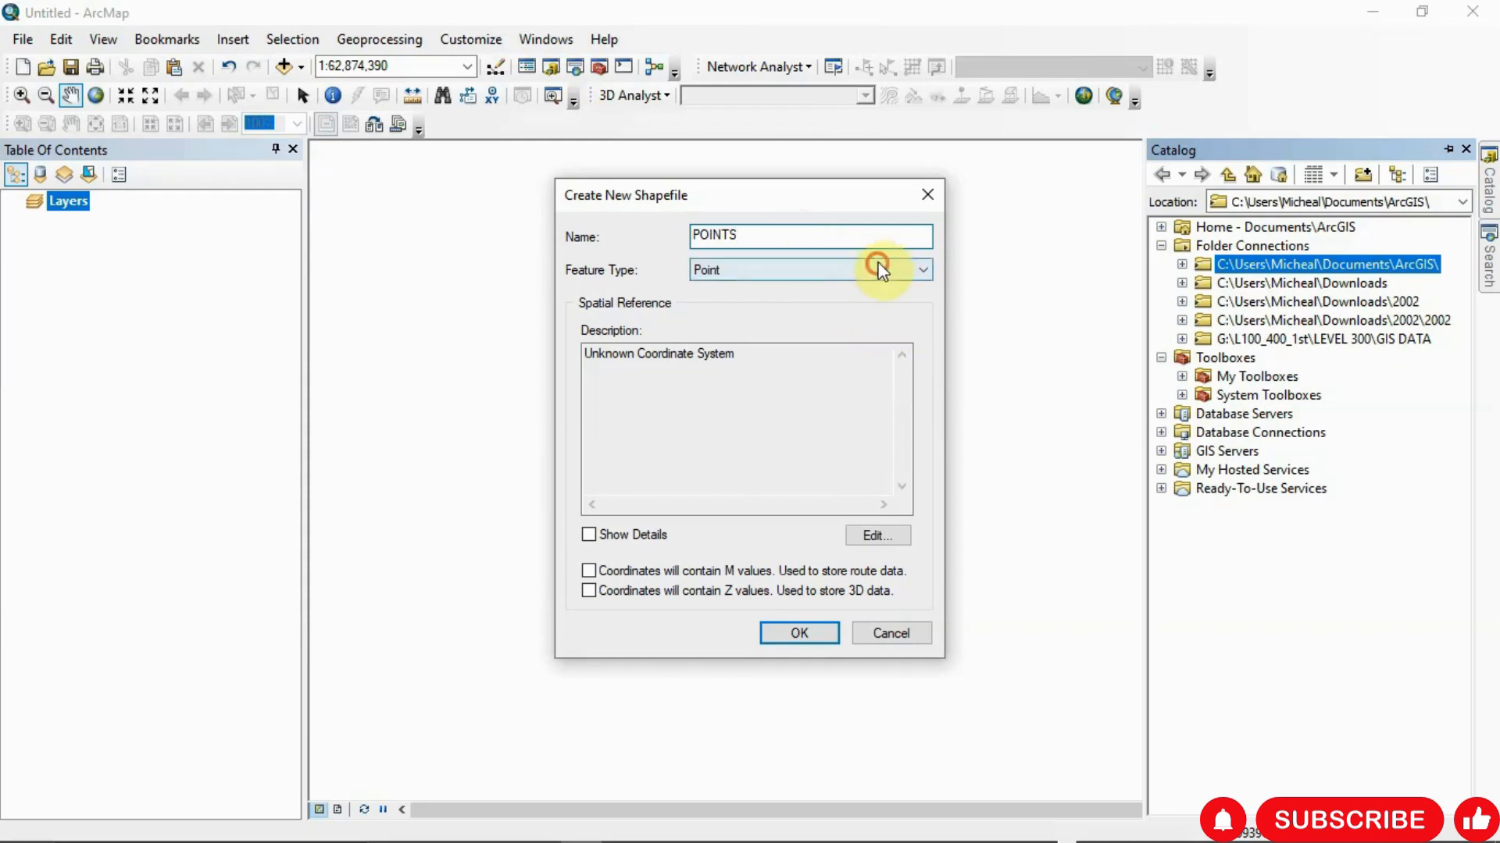
click(878, 265)
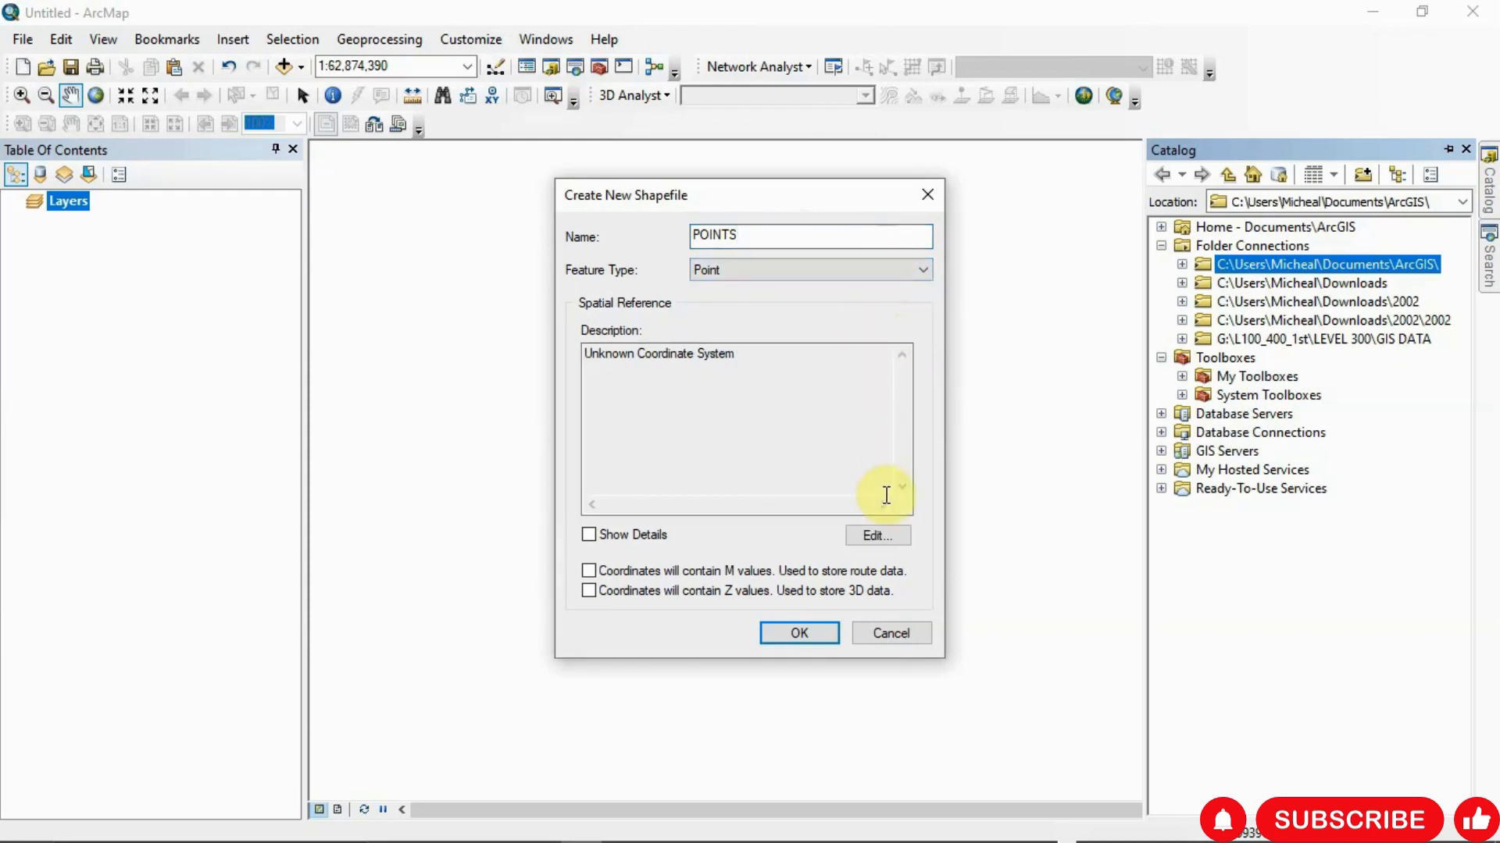
Assign WGS 1984 UTM Zone 30N from the favorites to the POINTS shapefile and create it
click(875, 535)
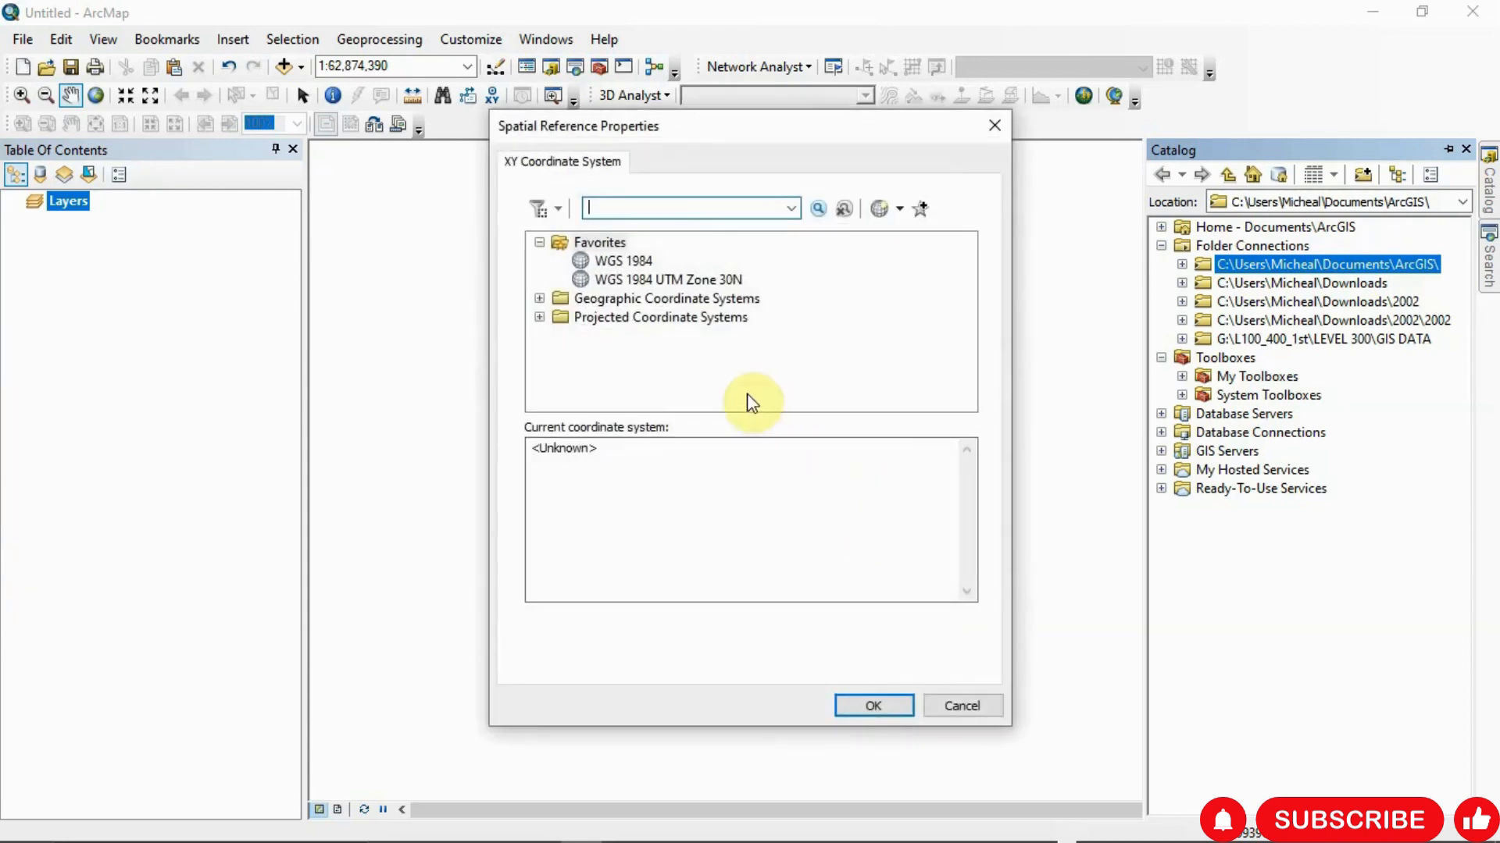
click(681, 278)
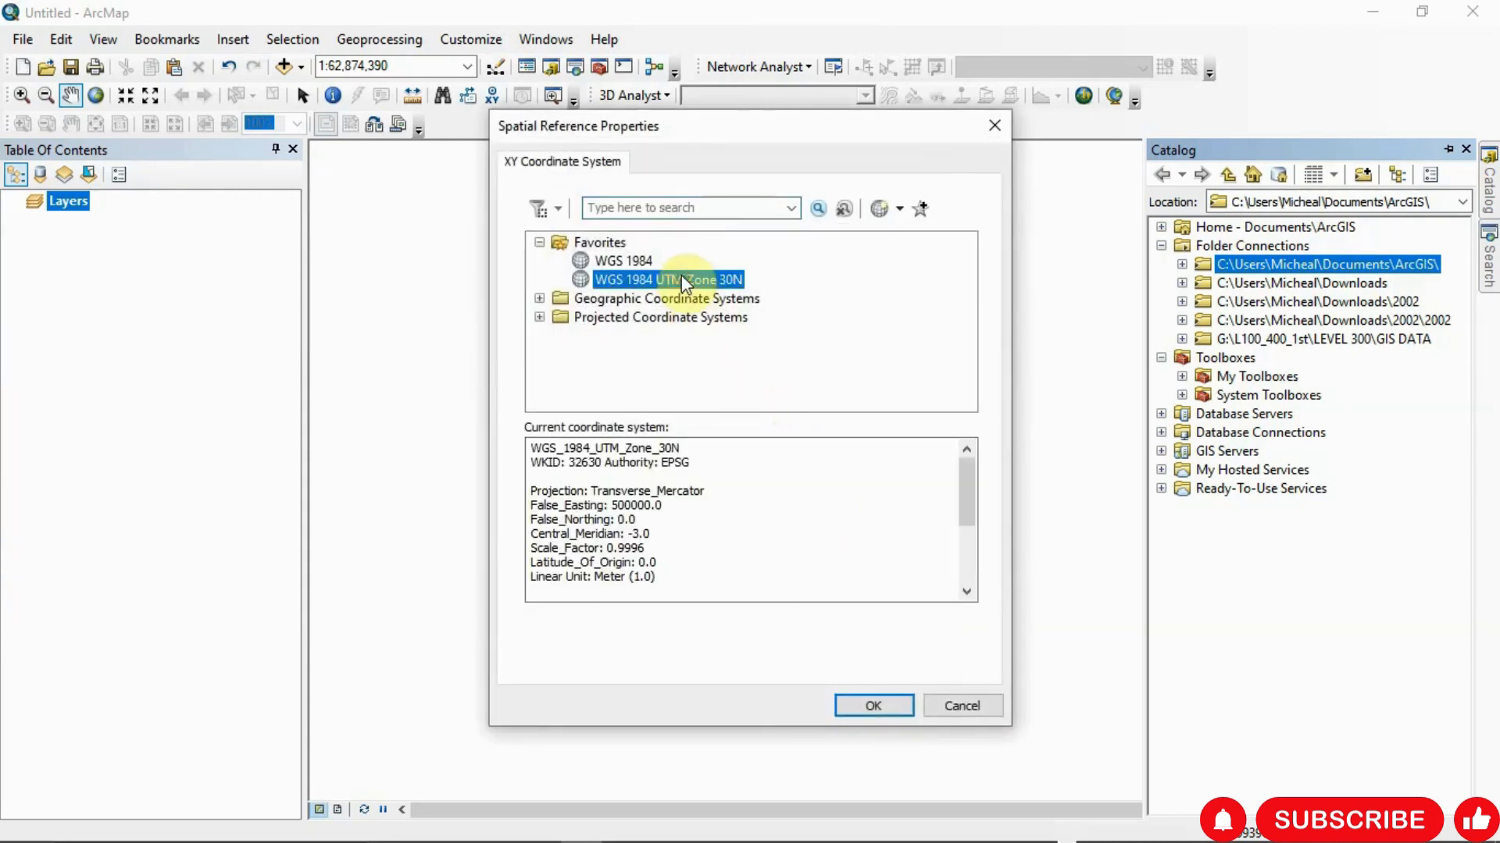
click(867, 705)
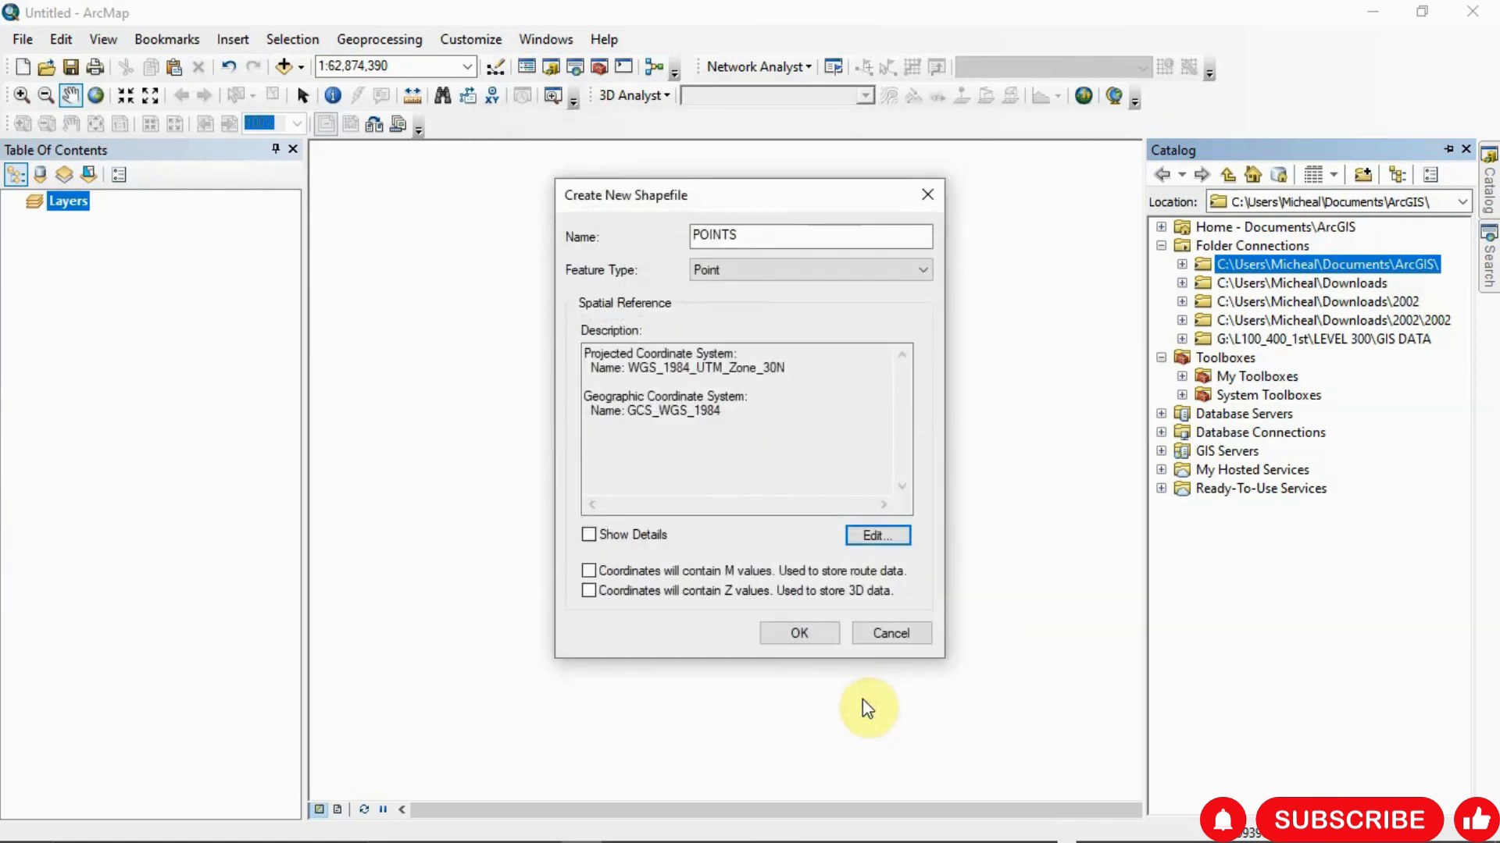
click(778, 635)
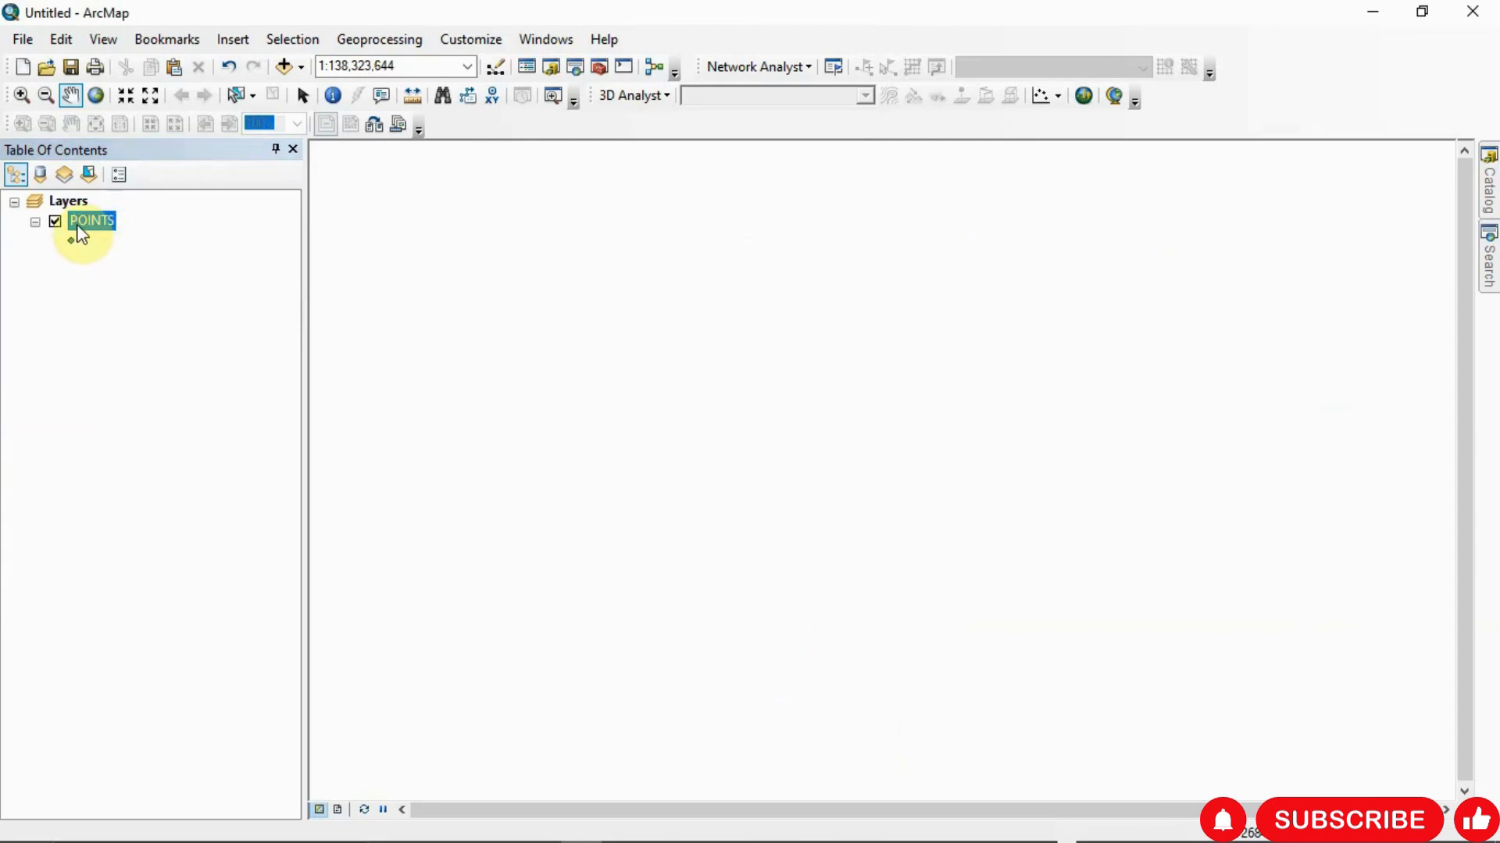
Start an edit session on the POINTS layer and activate the Point construction tool with the POINTS feature template
right_click(78, 227)
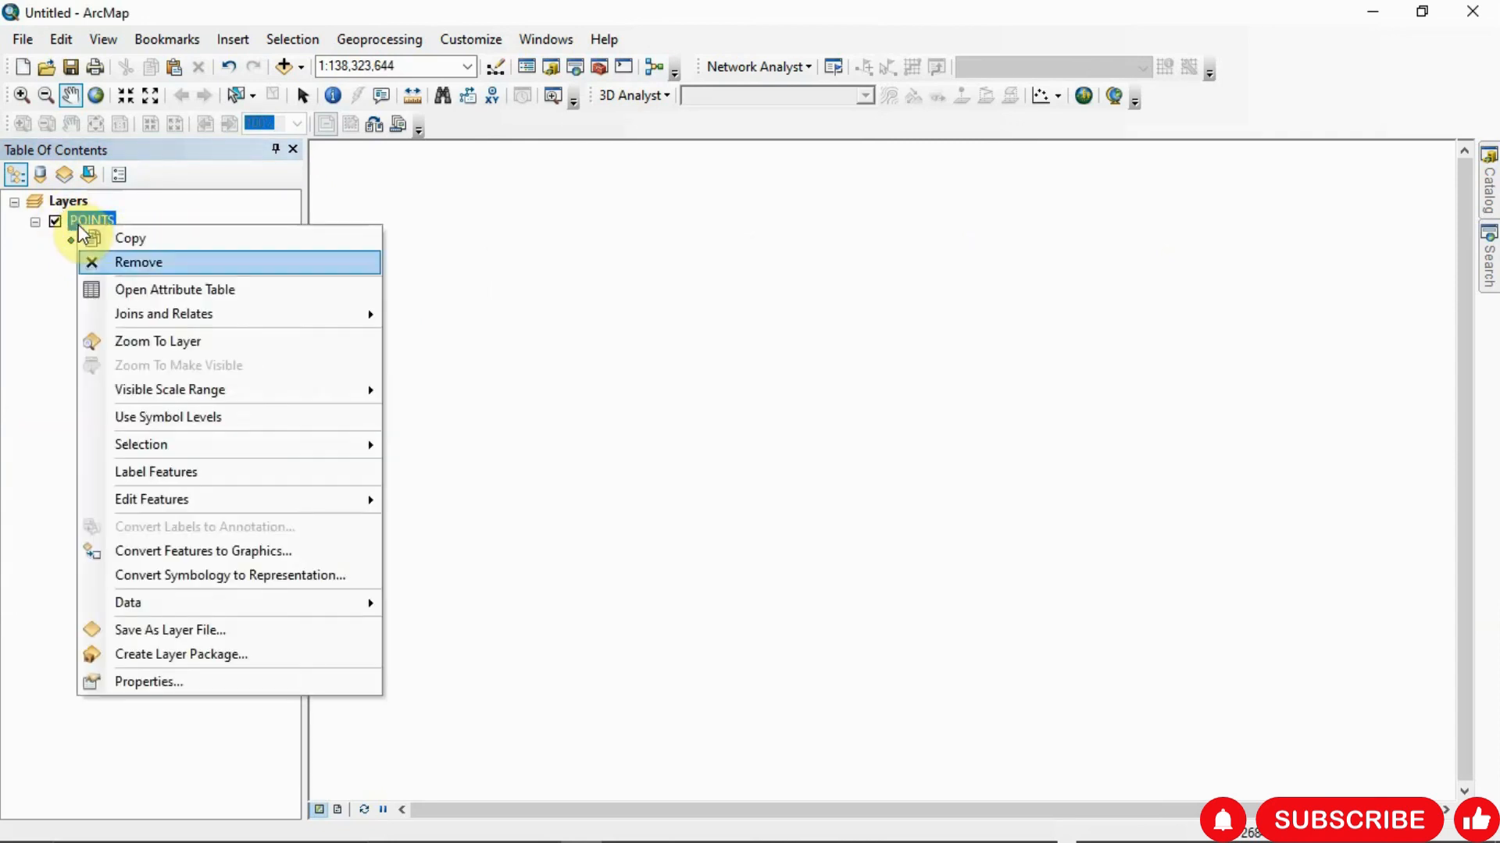
mouse_move(181, 501)
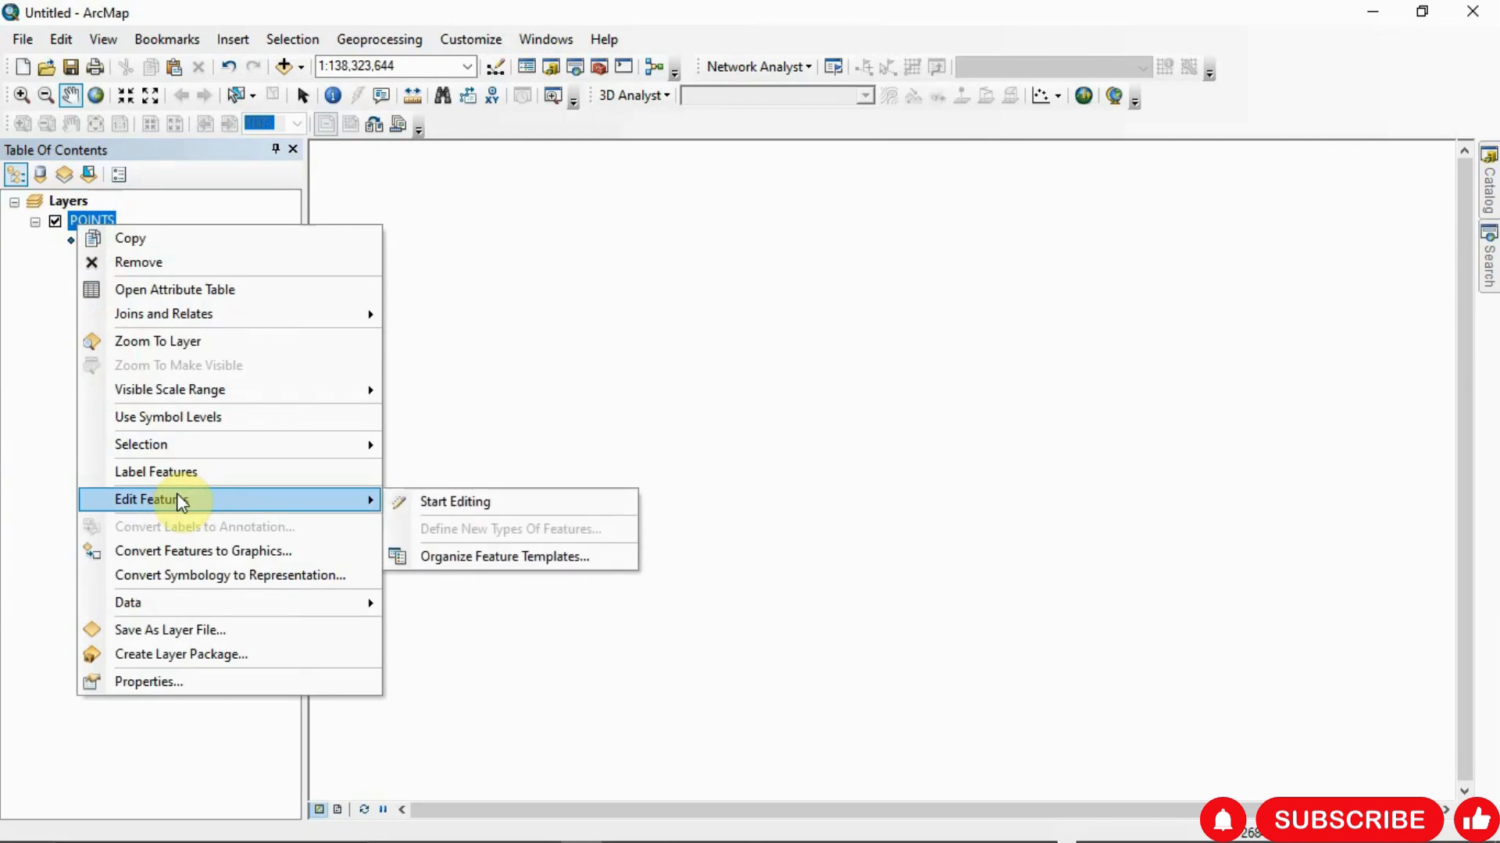
click(416, 502)
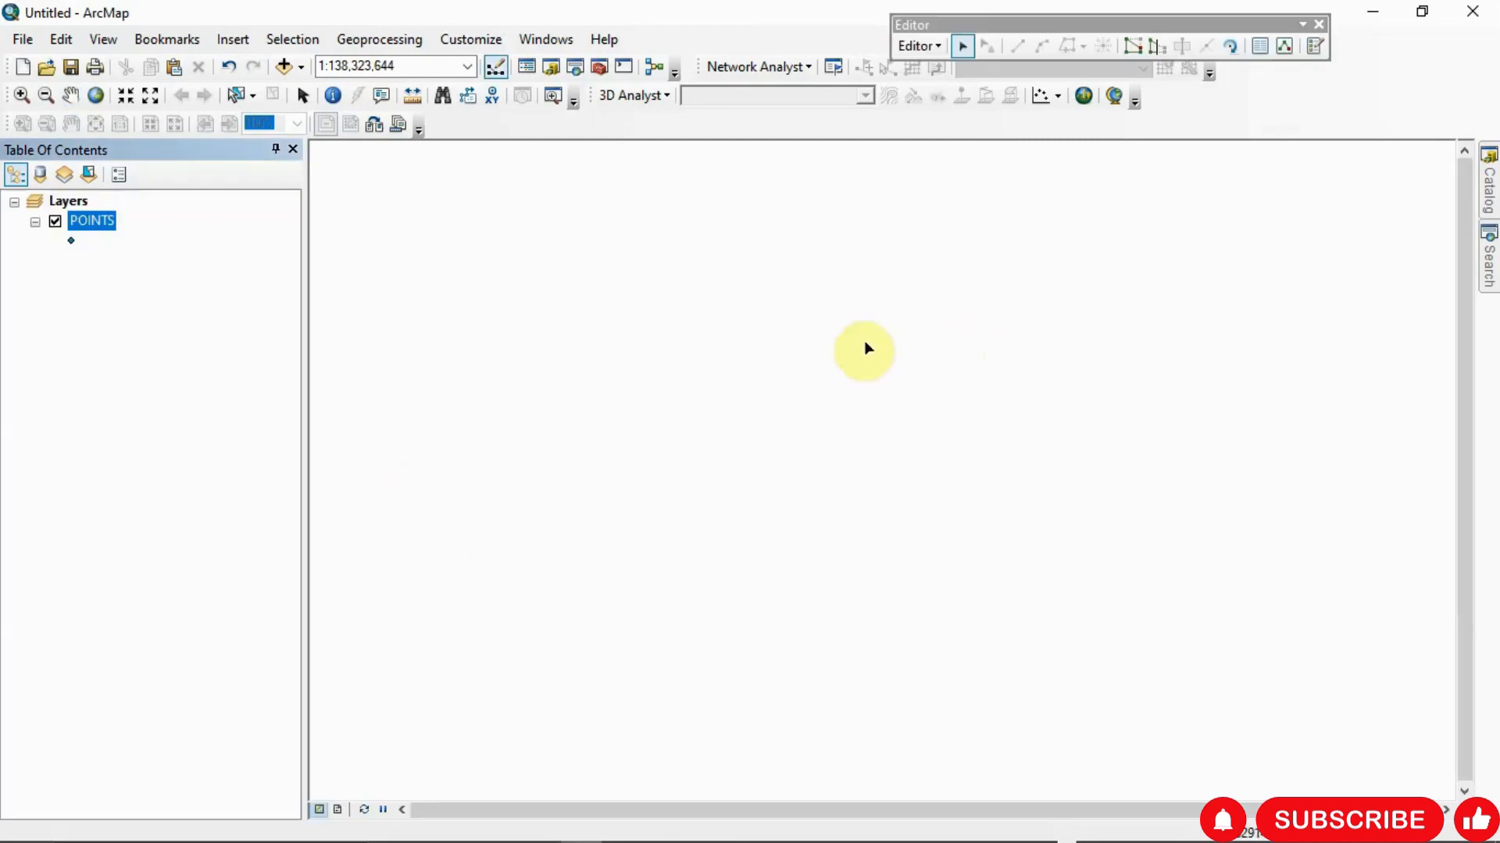
click(1310, 54)
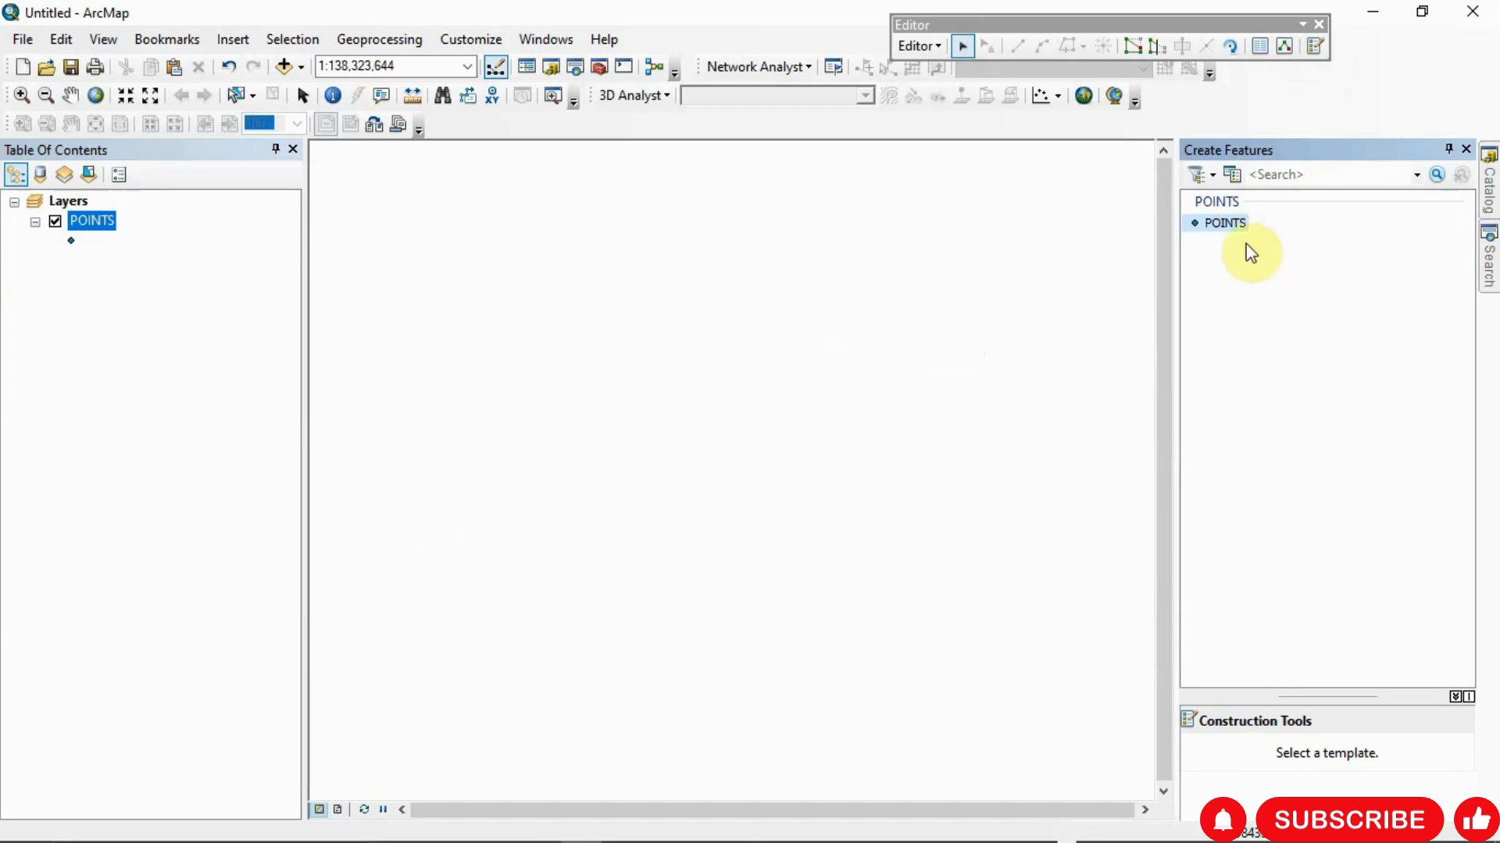
click(1219, 224)
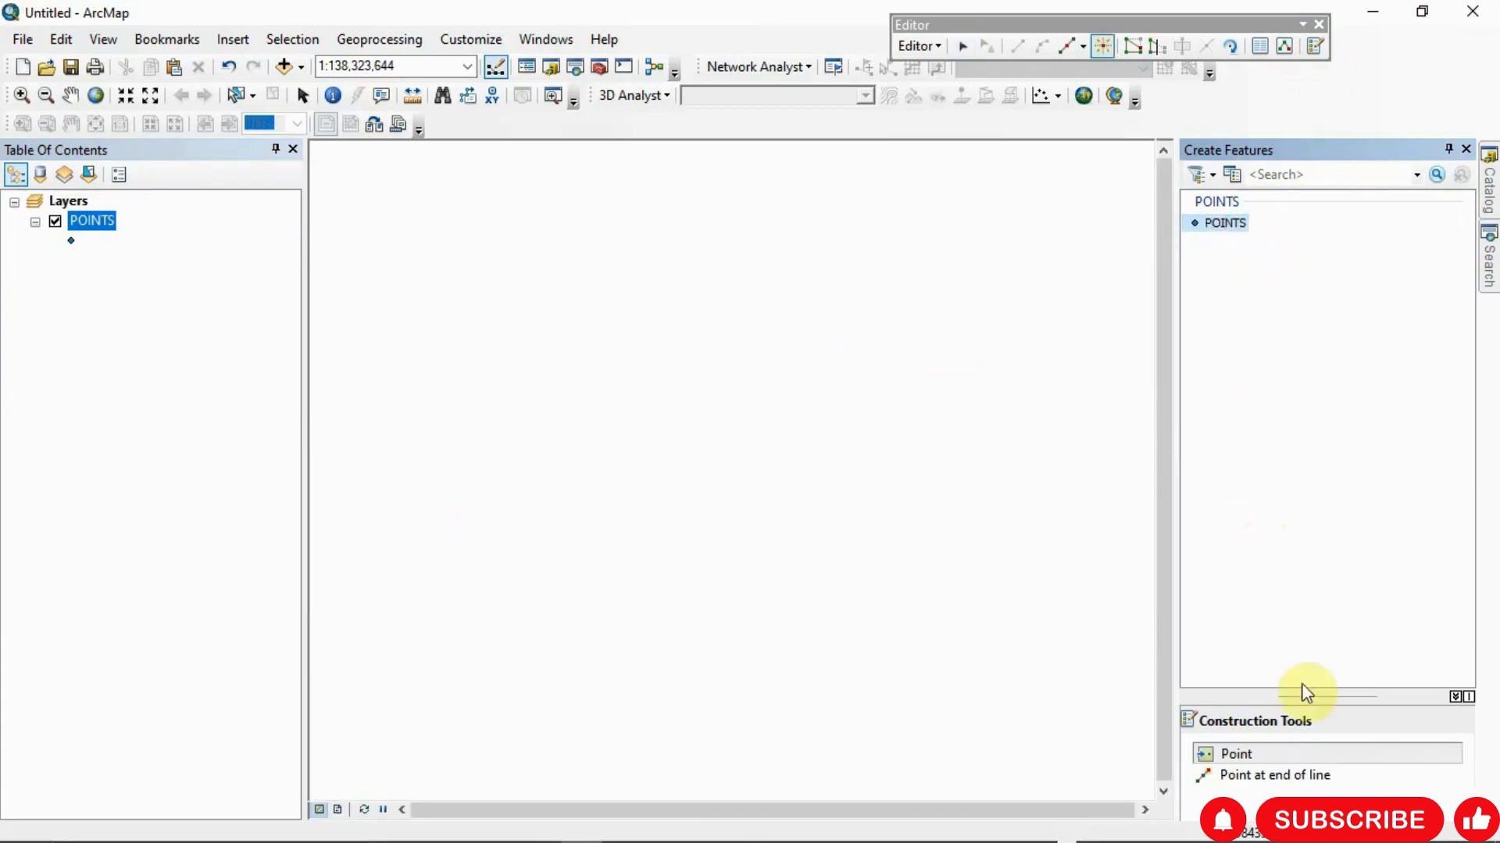
click(1270, 756)
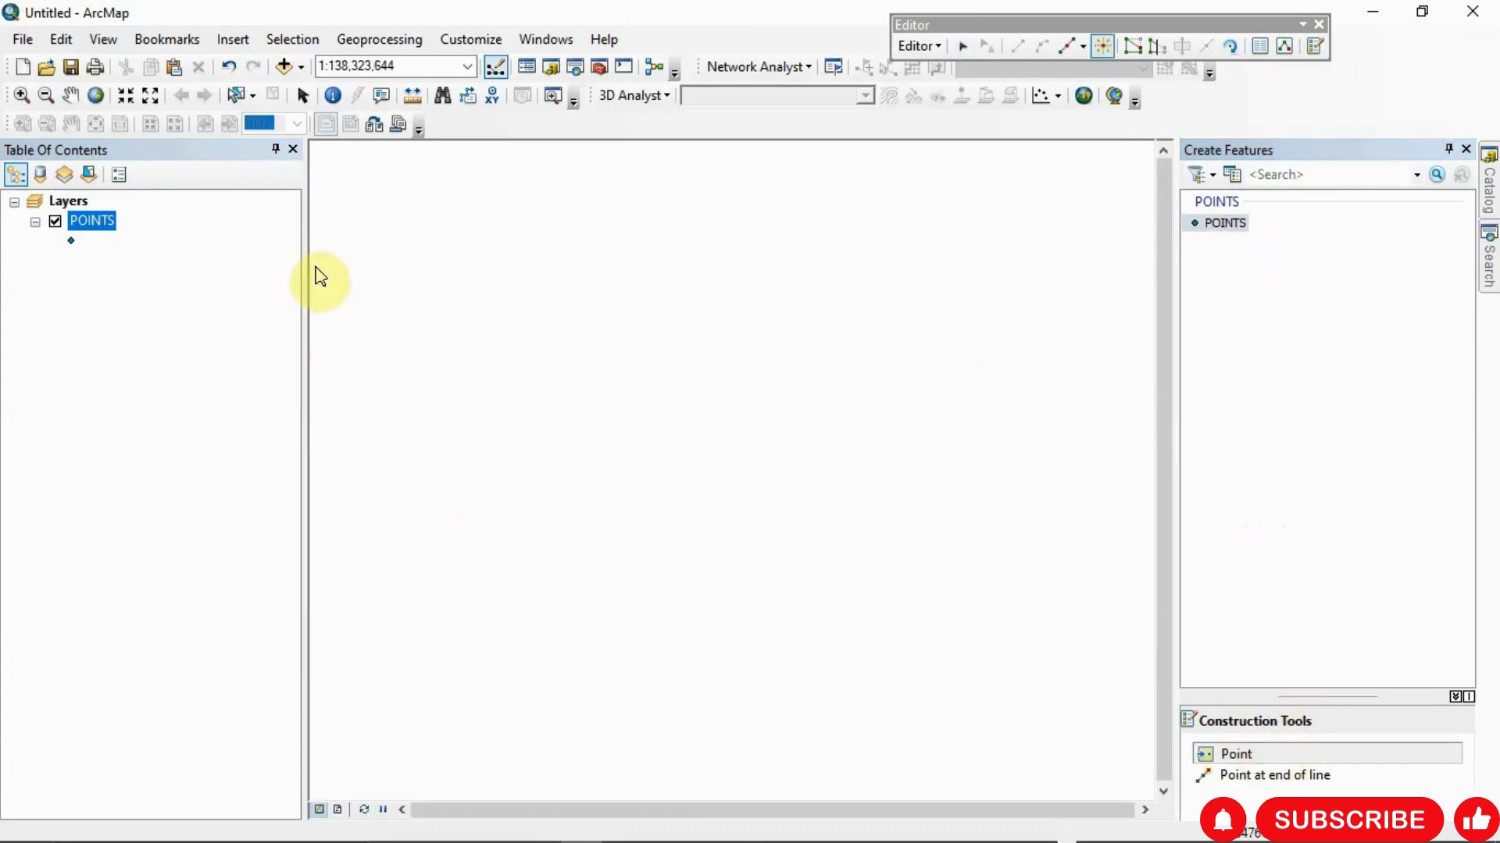
Place six freehand points at scattered locations across the upper half of the map in the POINTS layer
click(528, 282)
click(910, 296)
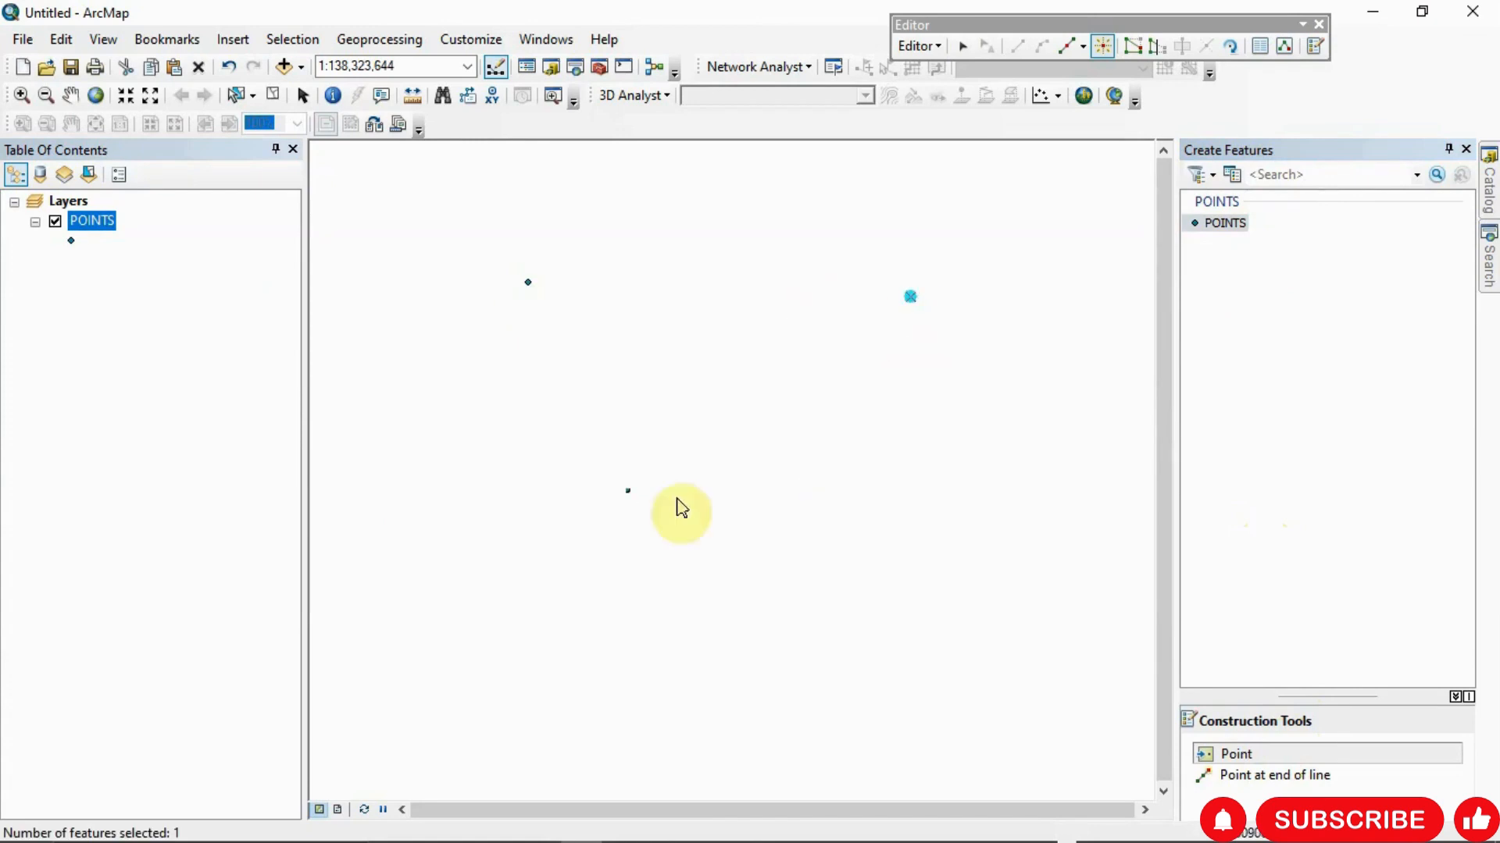
click(556, 430)
click(646, 335)
click(713, 303)
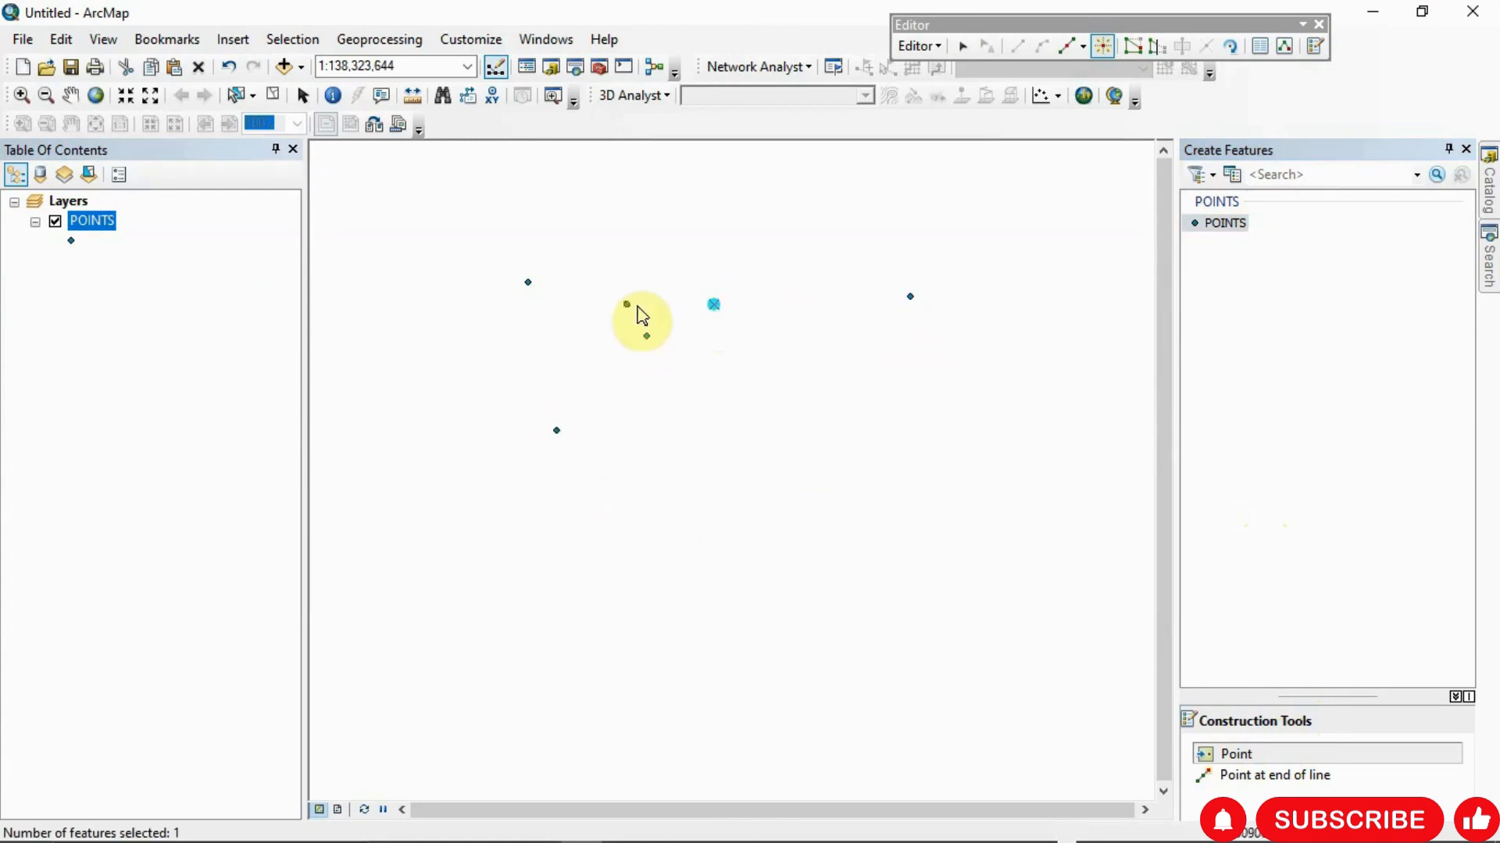
click(773, 244)
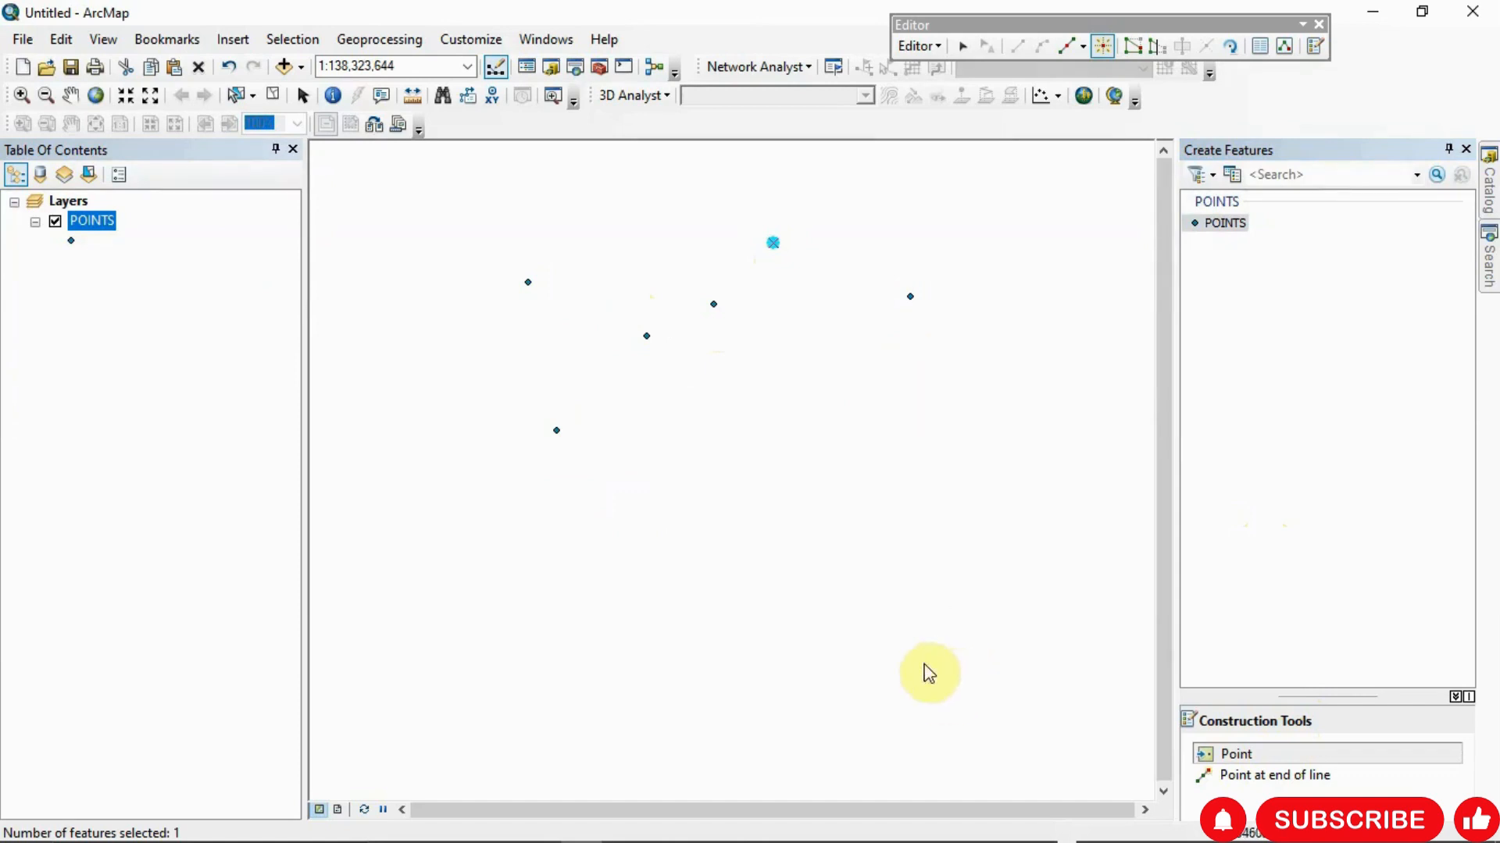
Start an Absolute X, Y entry for a new point and set its coordinate format to Degrees Minutes Seconds
mouse_move(972, 842)
mouse_move(1034, 821)
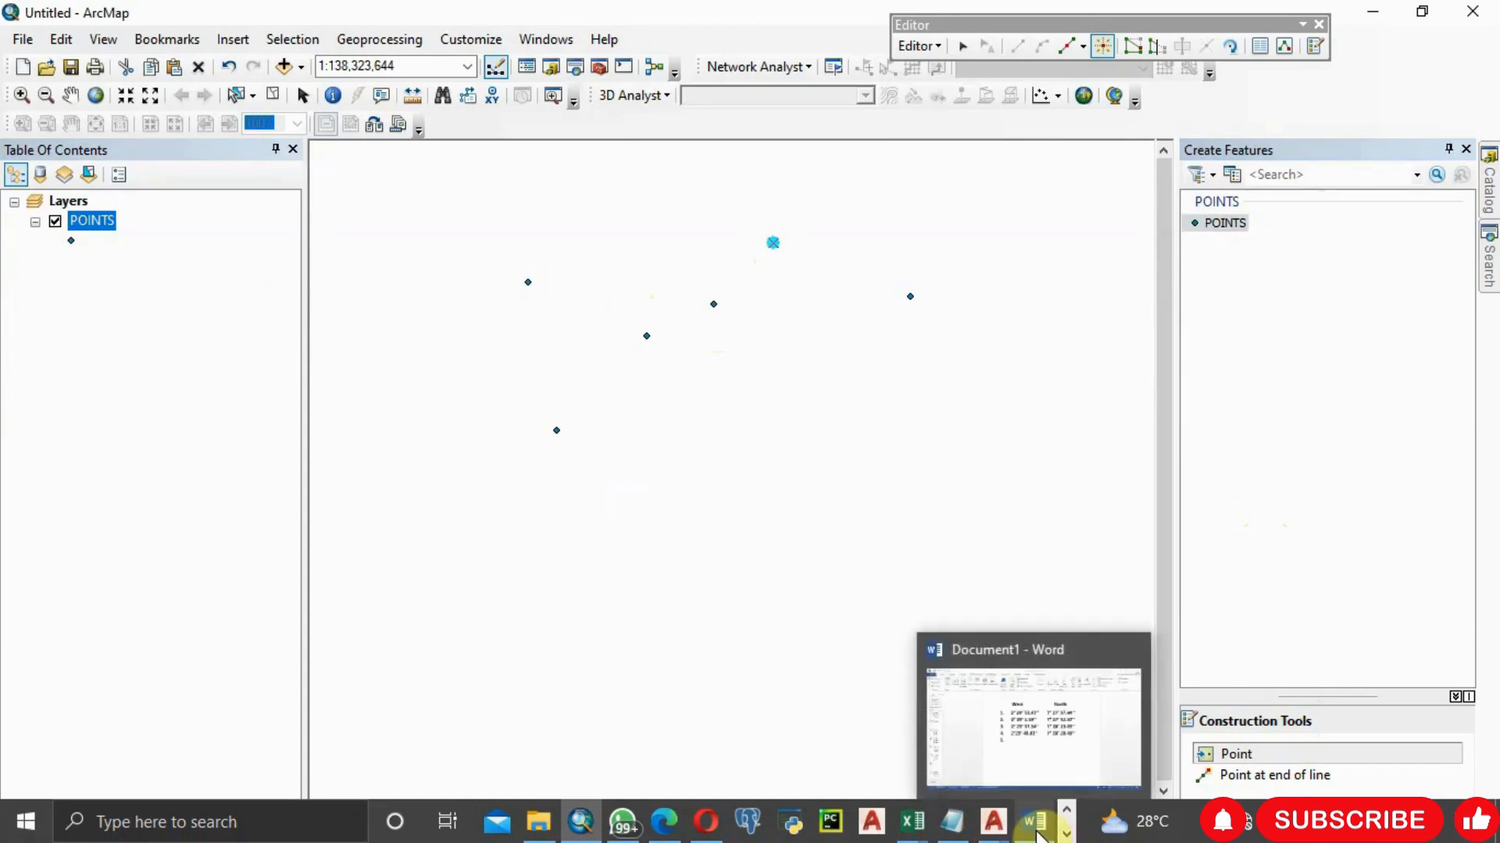
mouse_move(1040, 735)
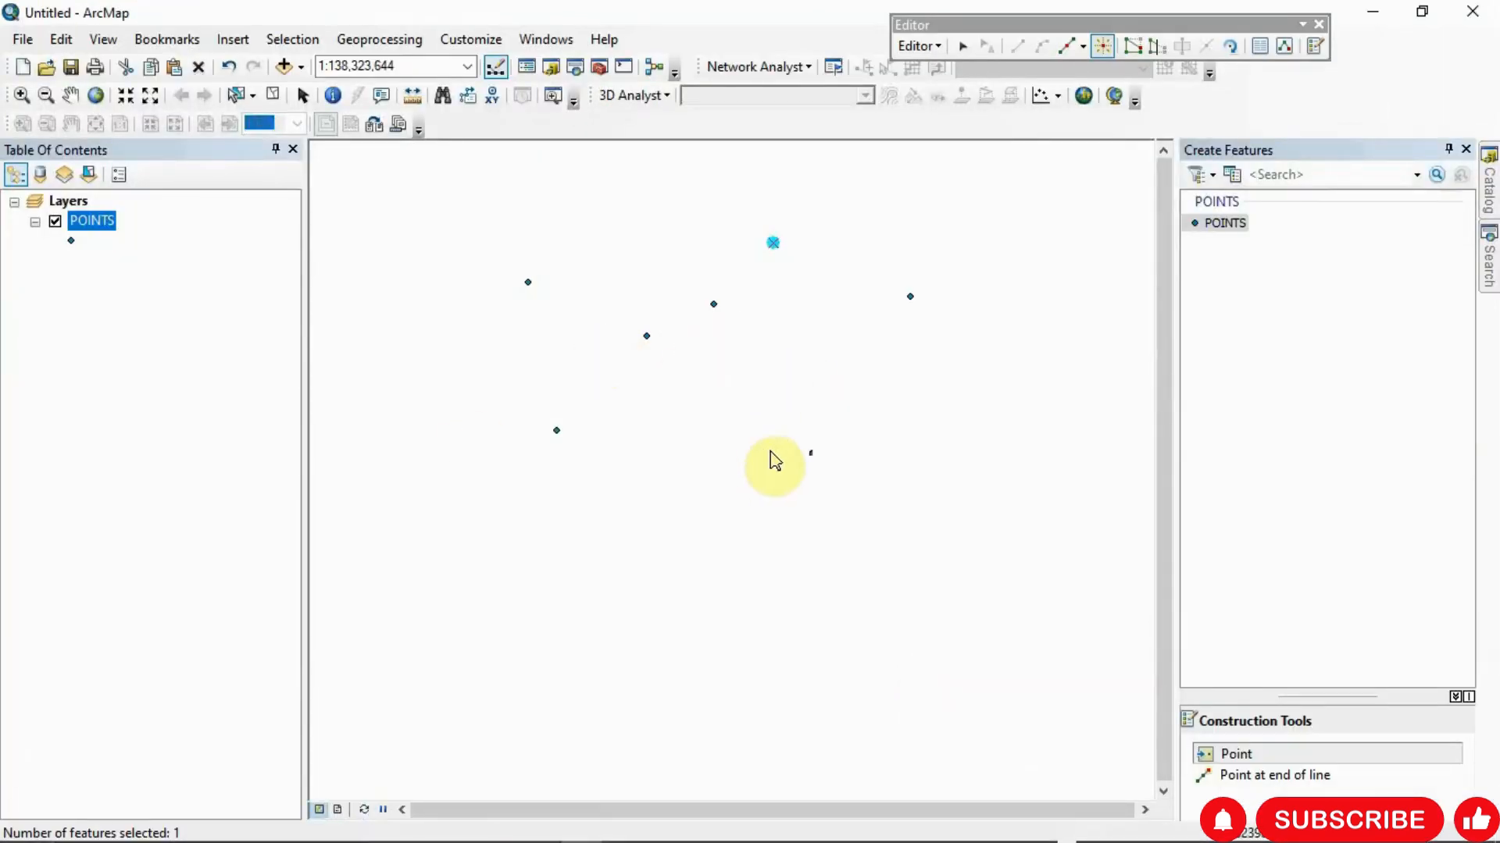
right_click(869, 453)
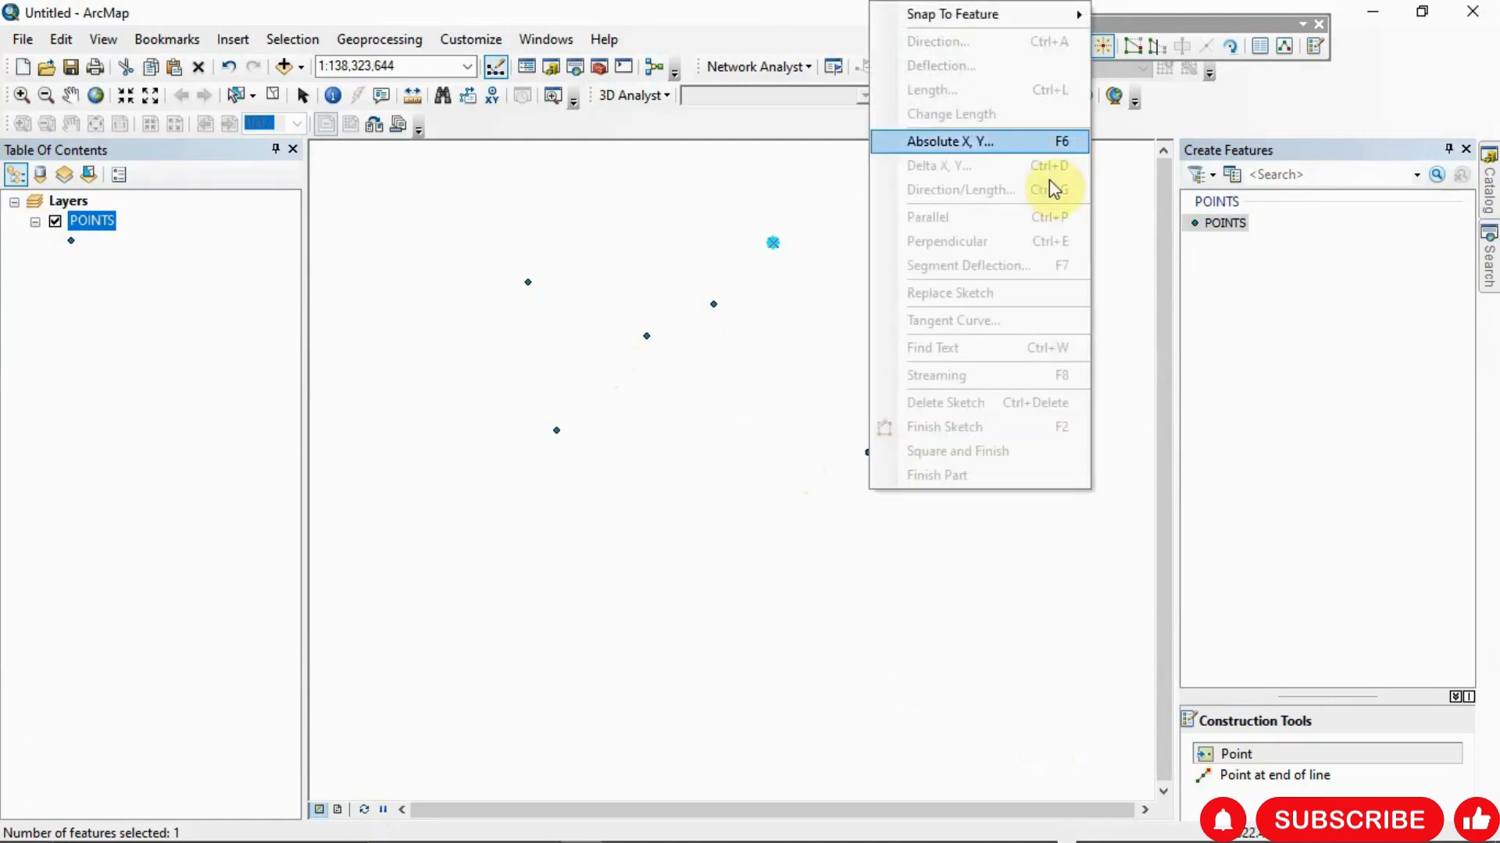
click(1009, 139)
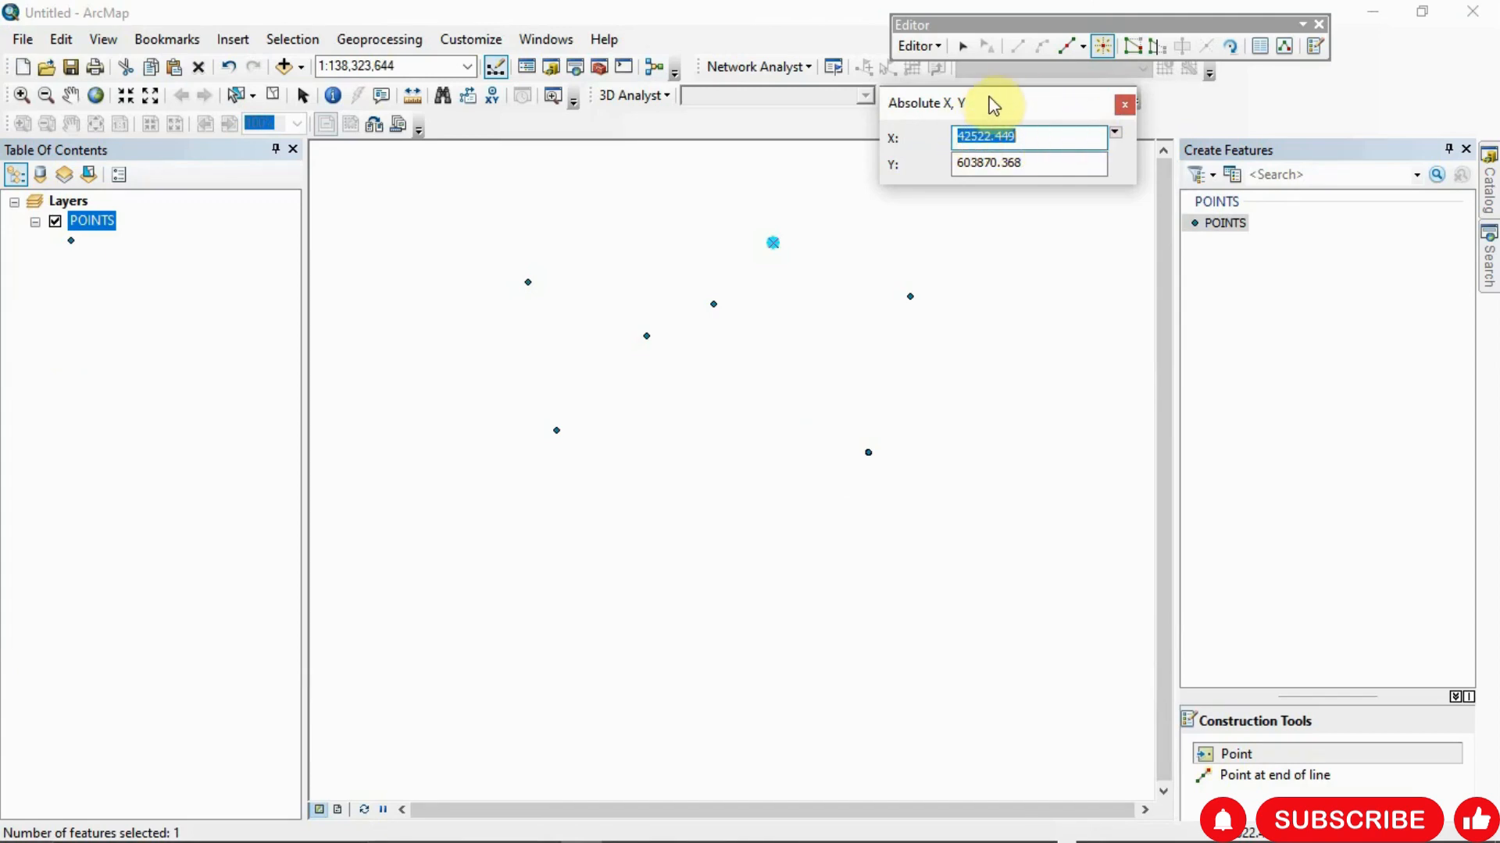
drag(991, 105, 948, 121)
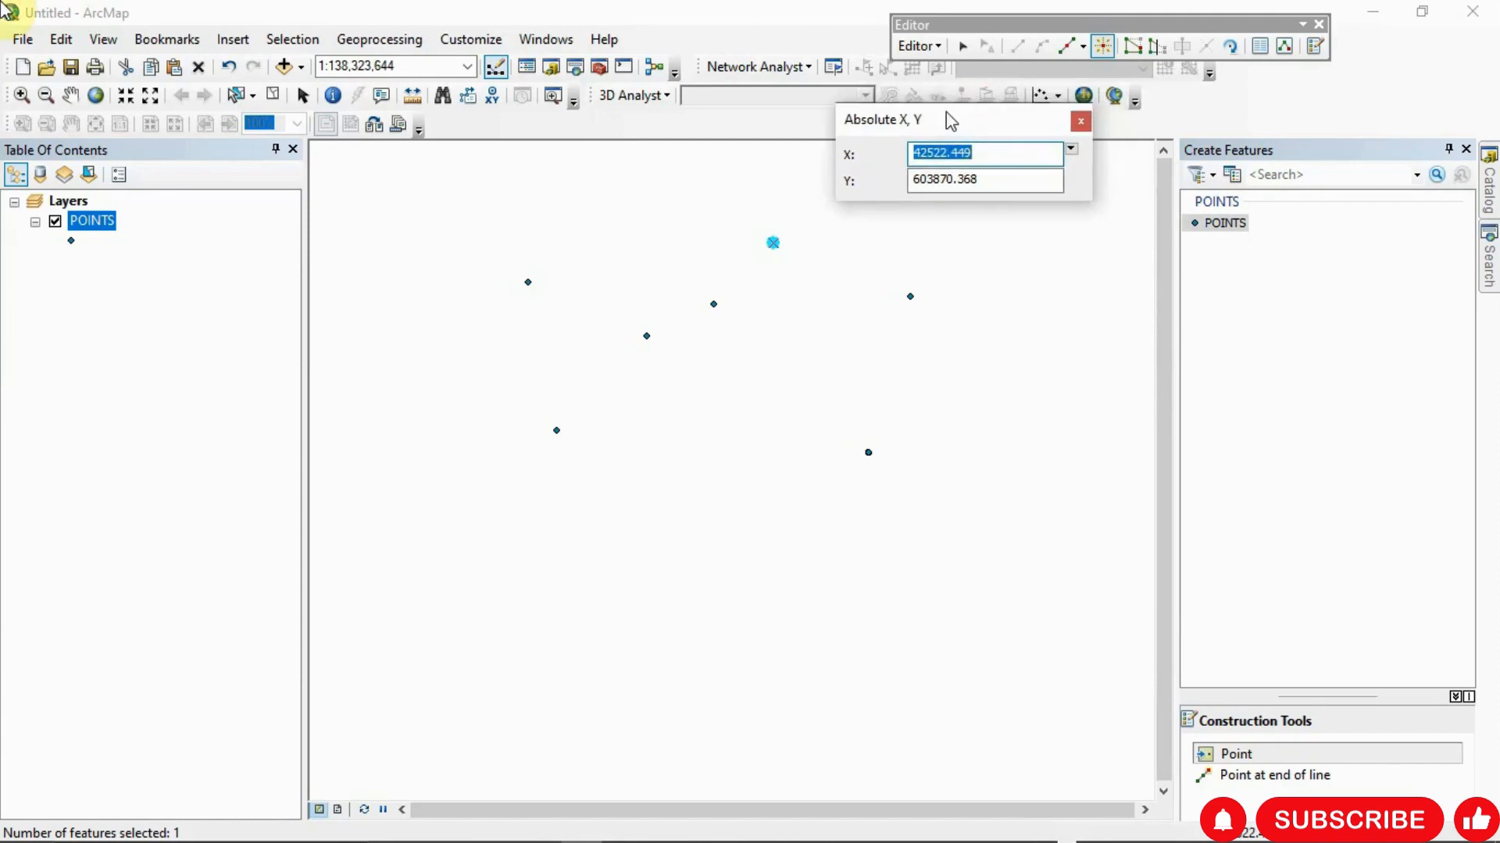
click(1072, 149)
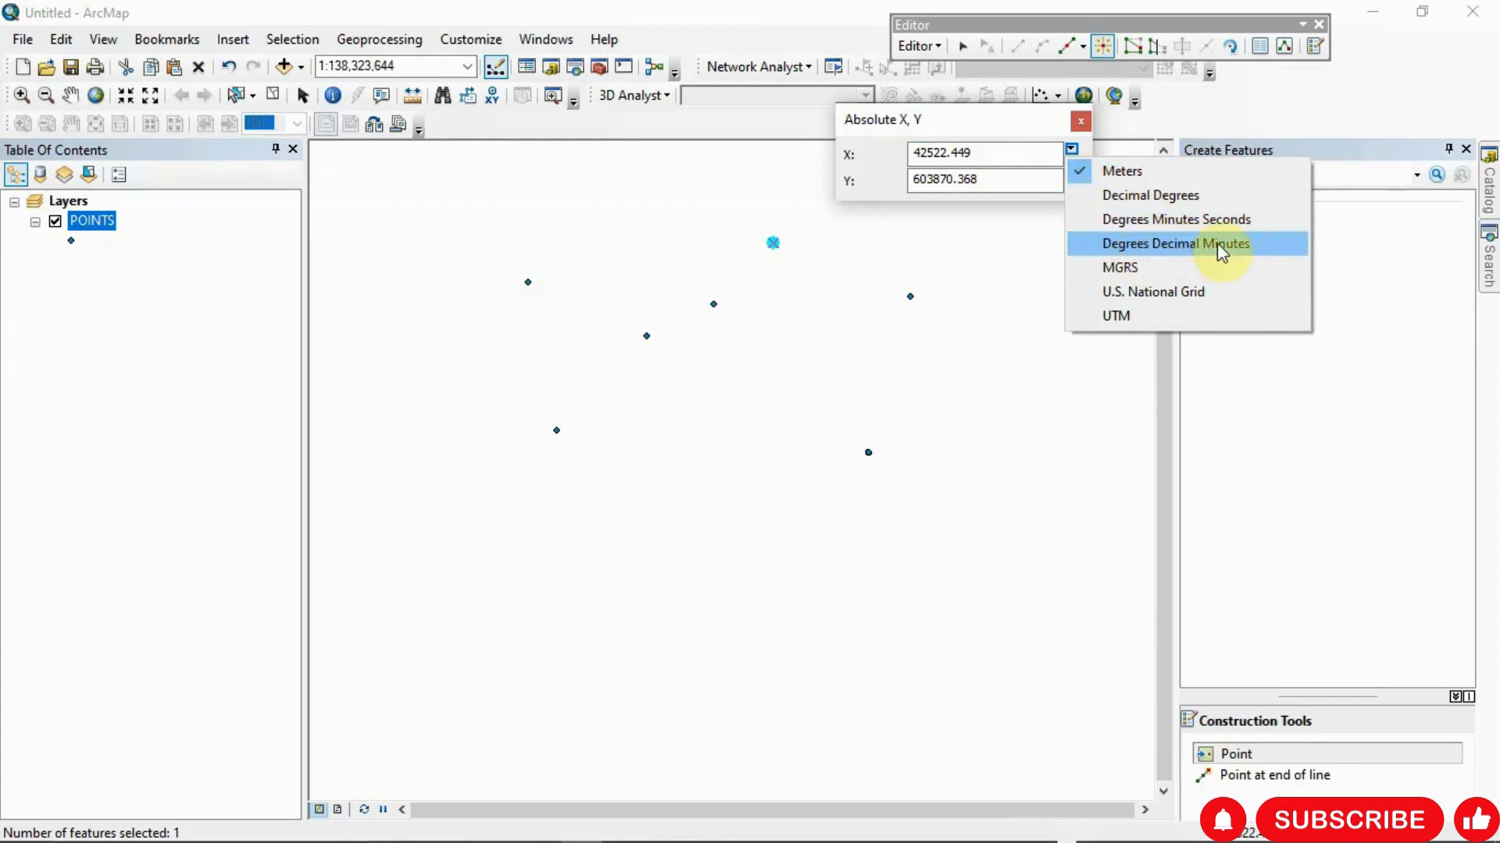
click(1150, 218)
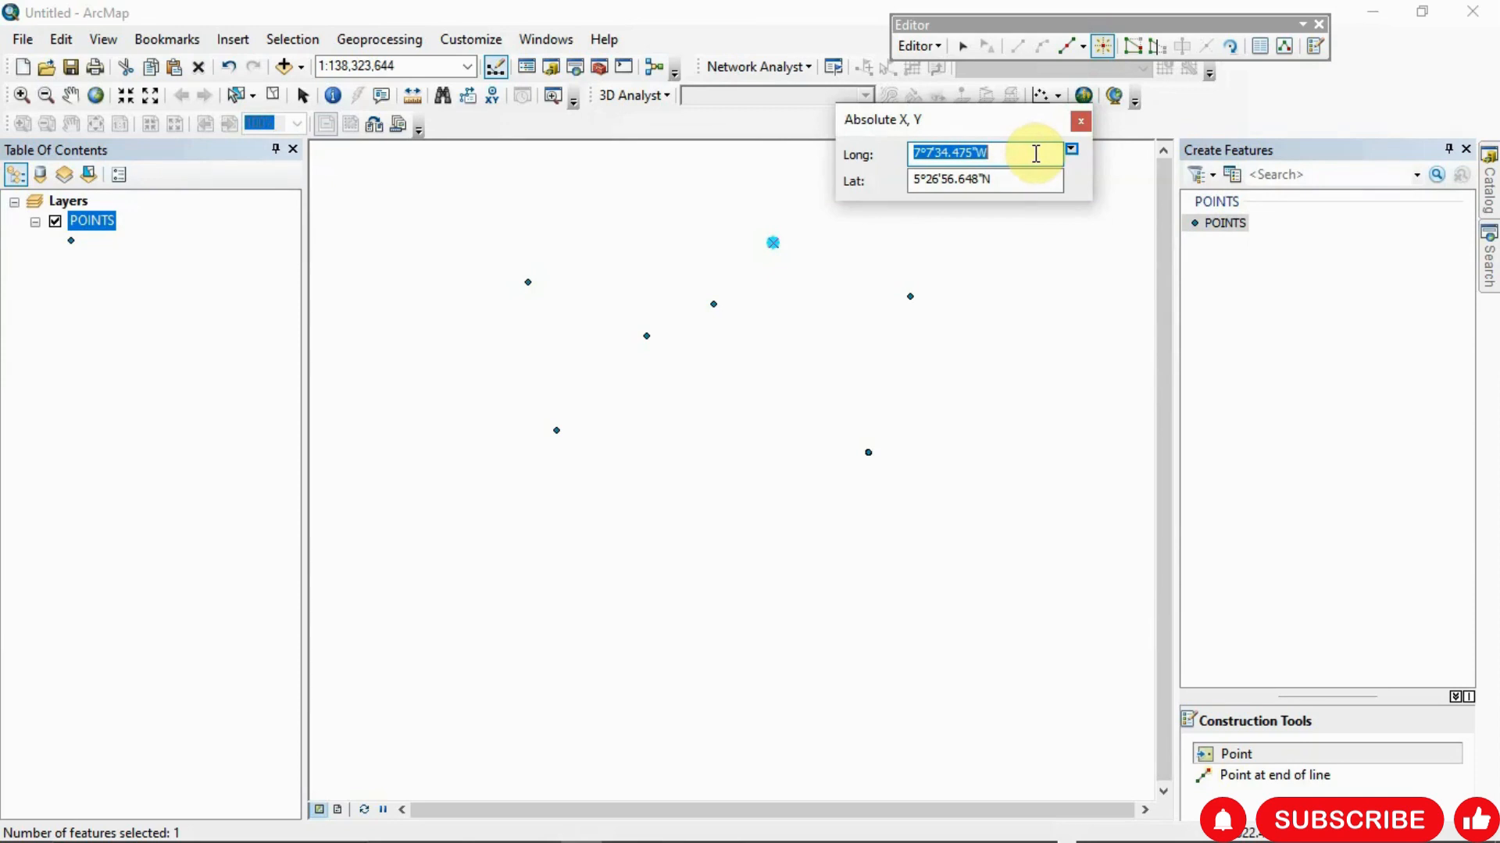
Enter 2 29 52.47W as the longitude of the new point
text(2)
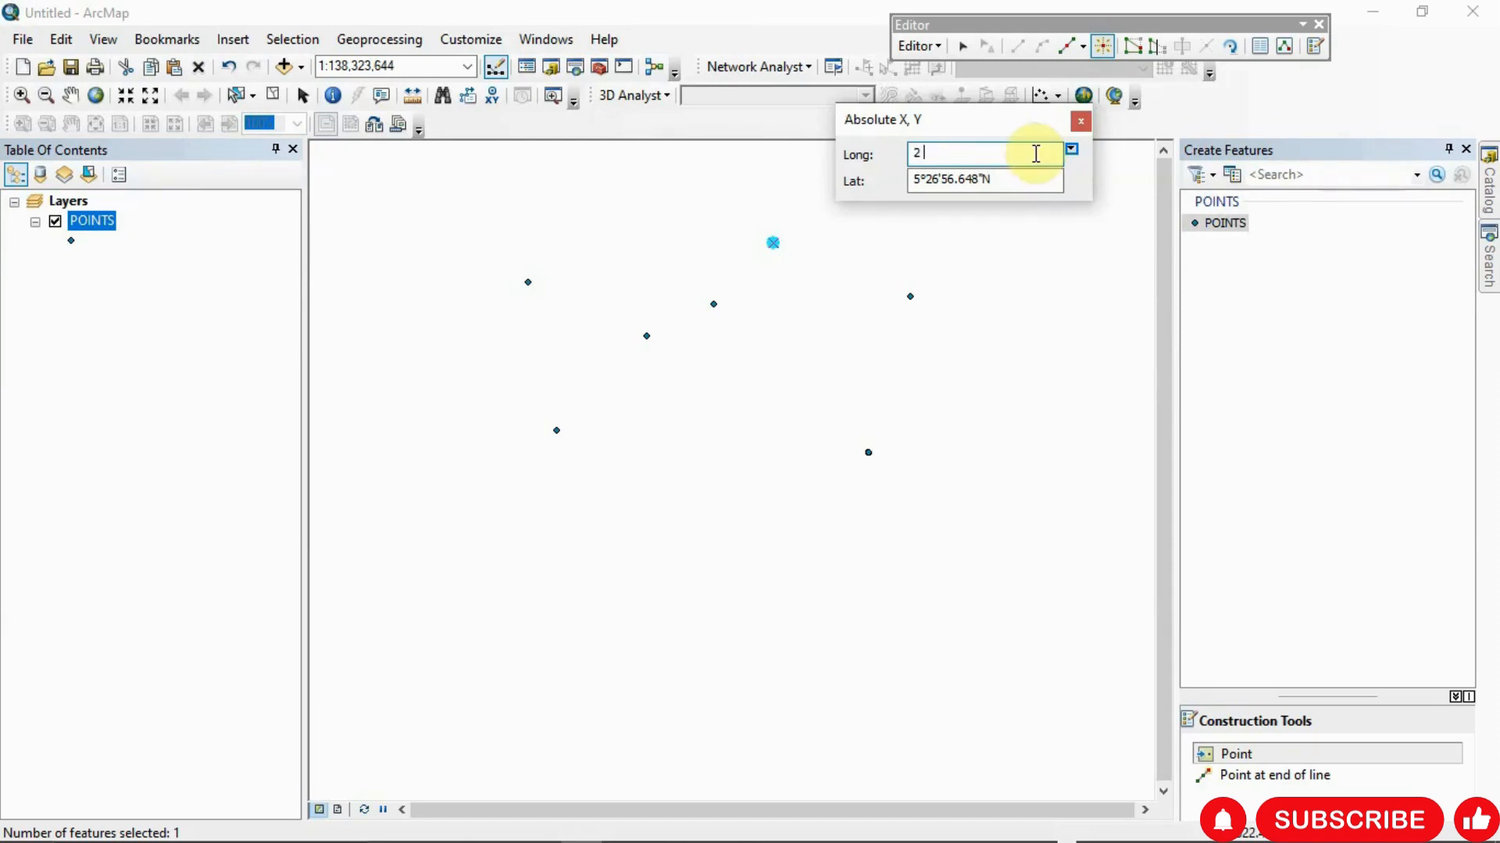
text( 29 52.)
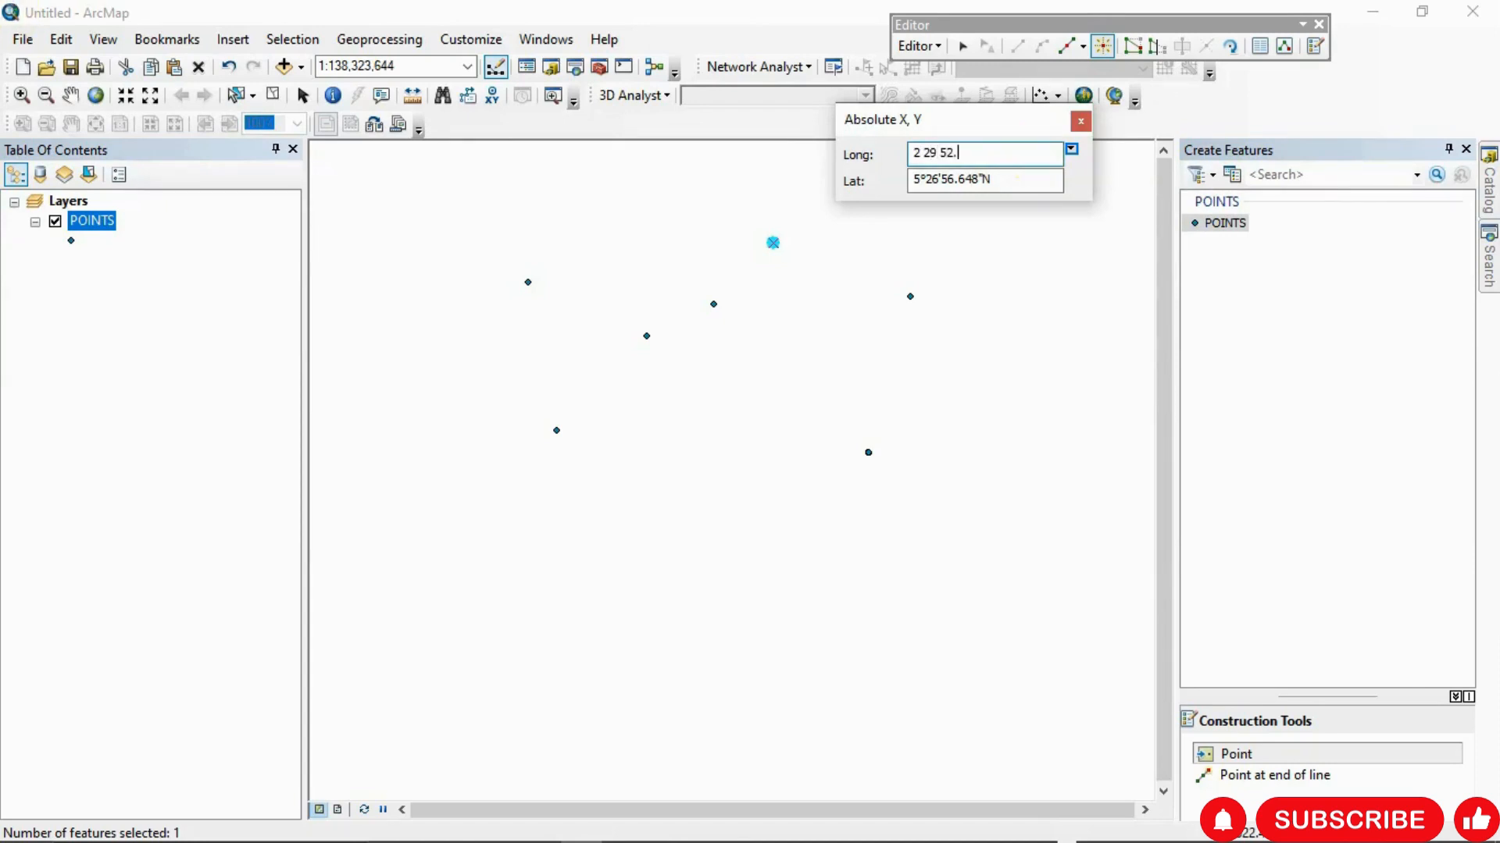
text(4)
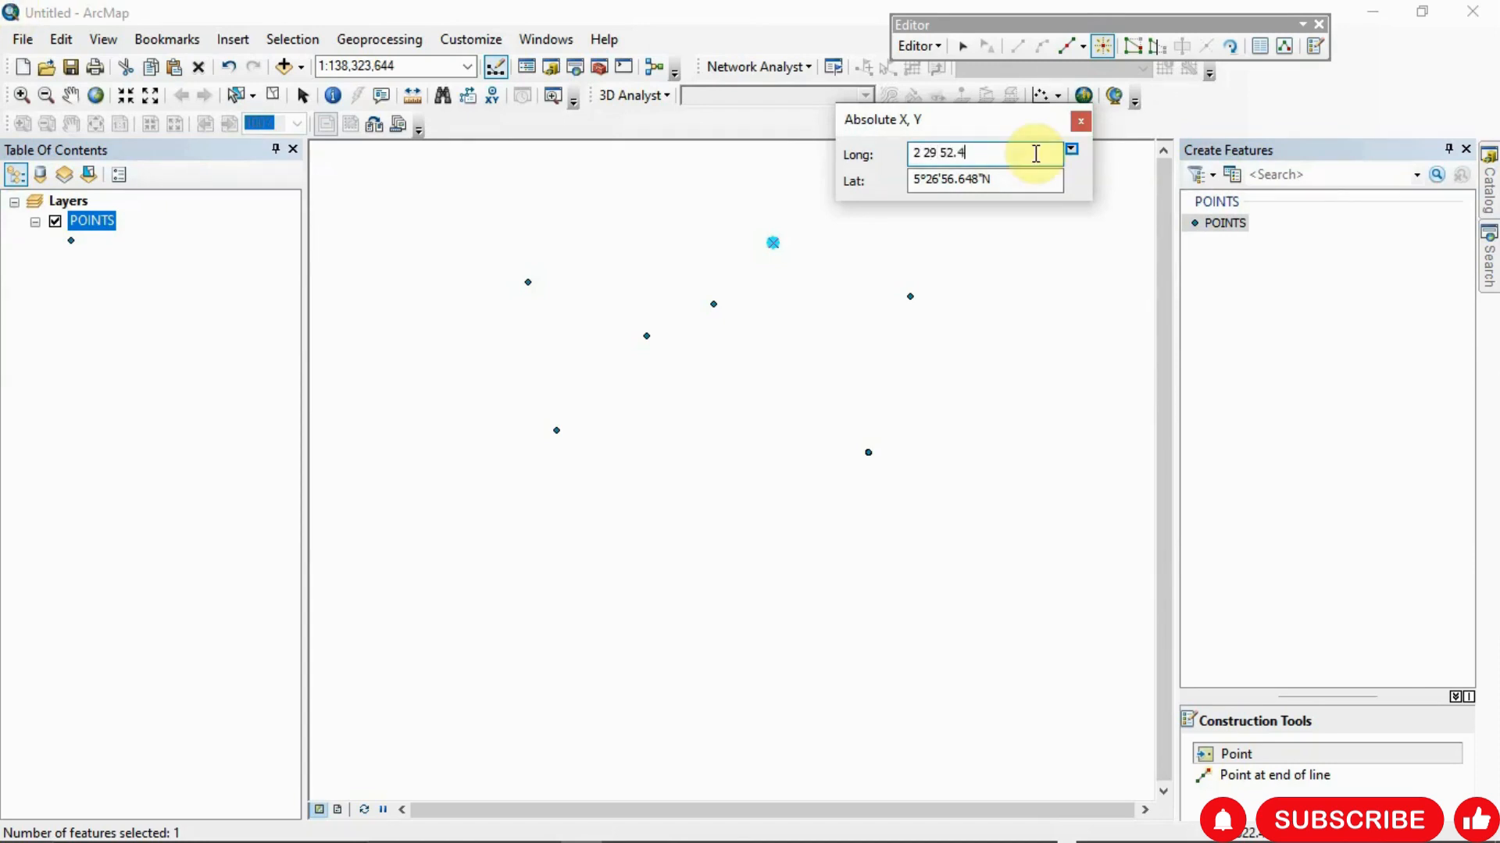
text(7)
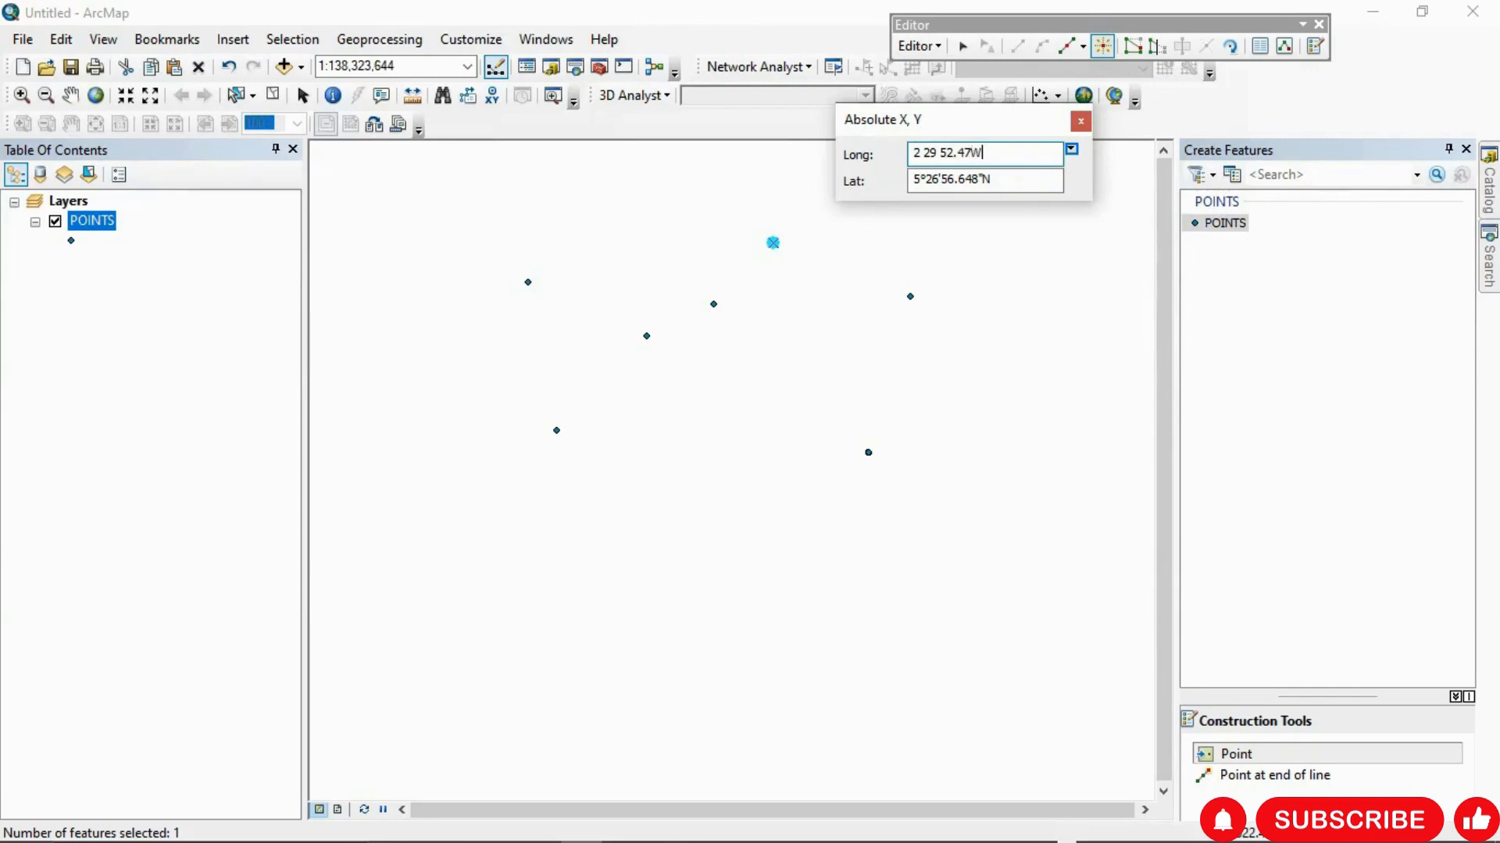
text(W)
Set the new point's latitude to 7 27 57.44N and place the point
click(1033, 183)
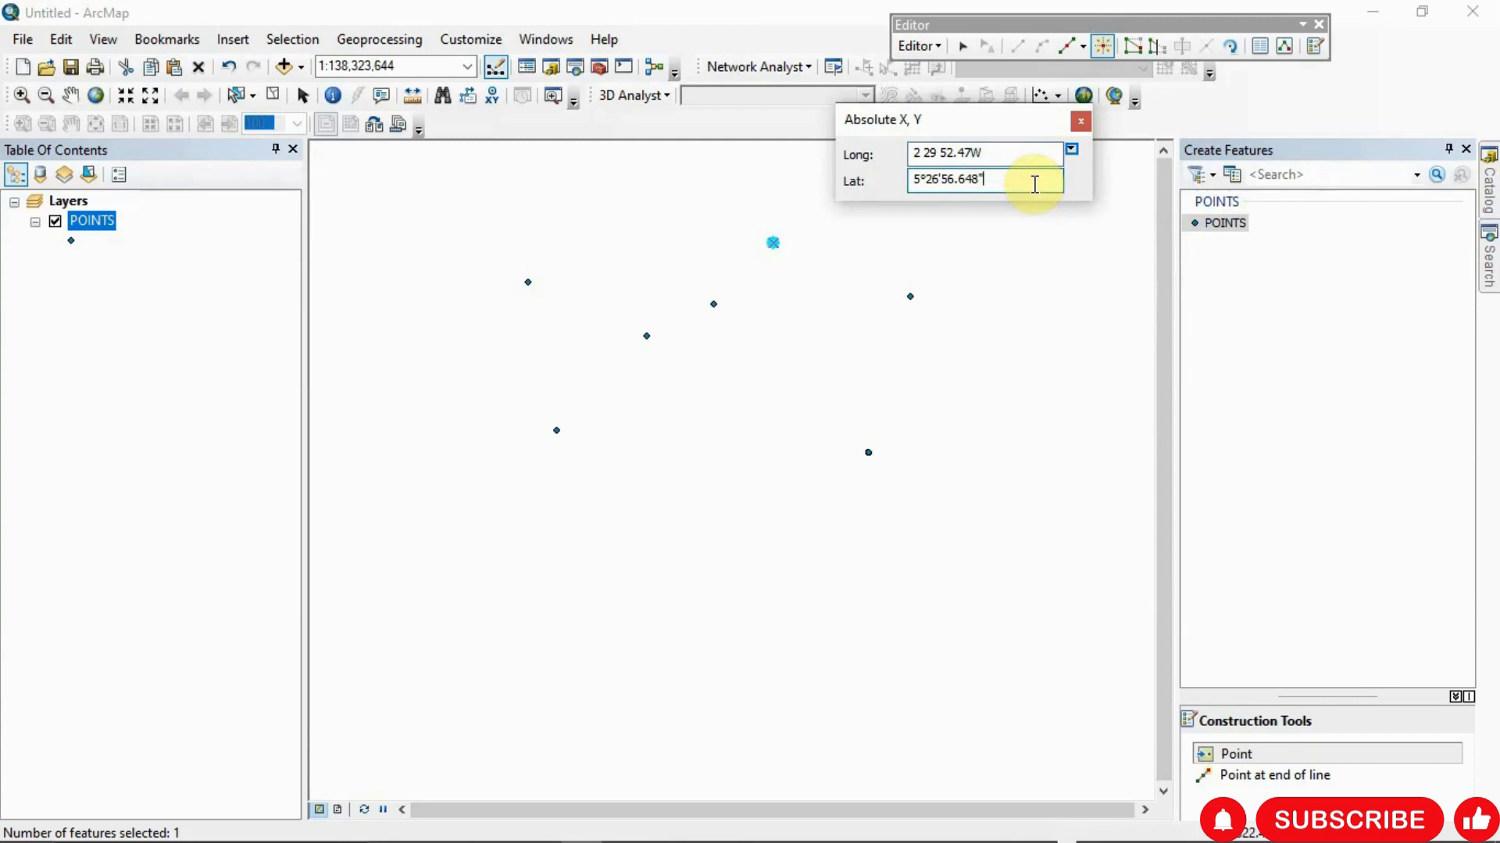
key(BackSpace)
key(BackSpace)
key(BackSpace)
key(BackSpace)
key(BackSpace)
key(BackSpace)
key(BackSpace)
key(BackSpace)
key(BackSpace)
key(BackSpace)
text(7 27 5)
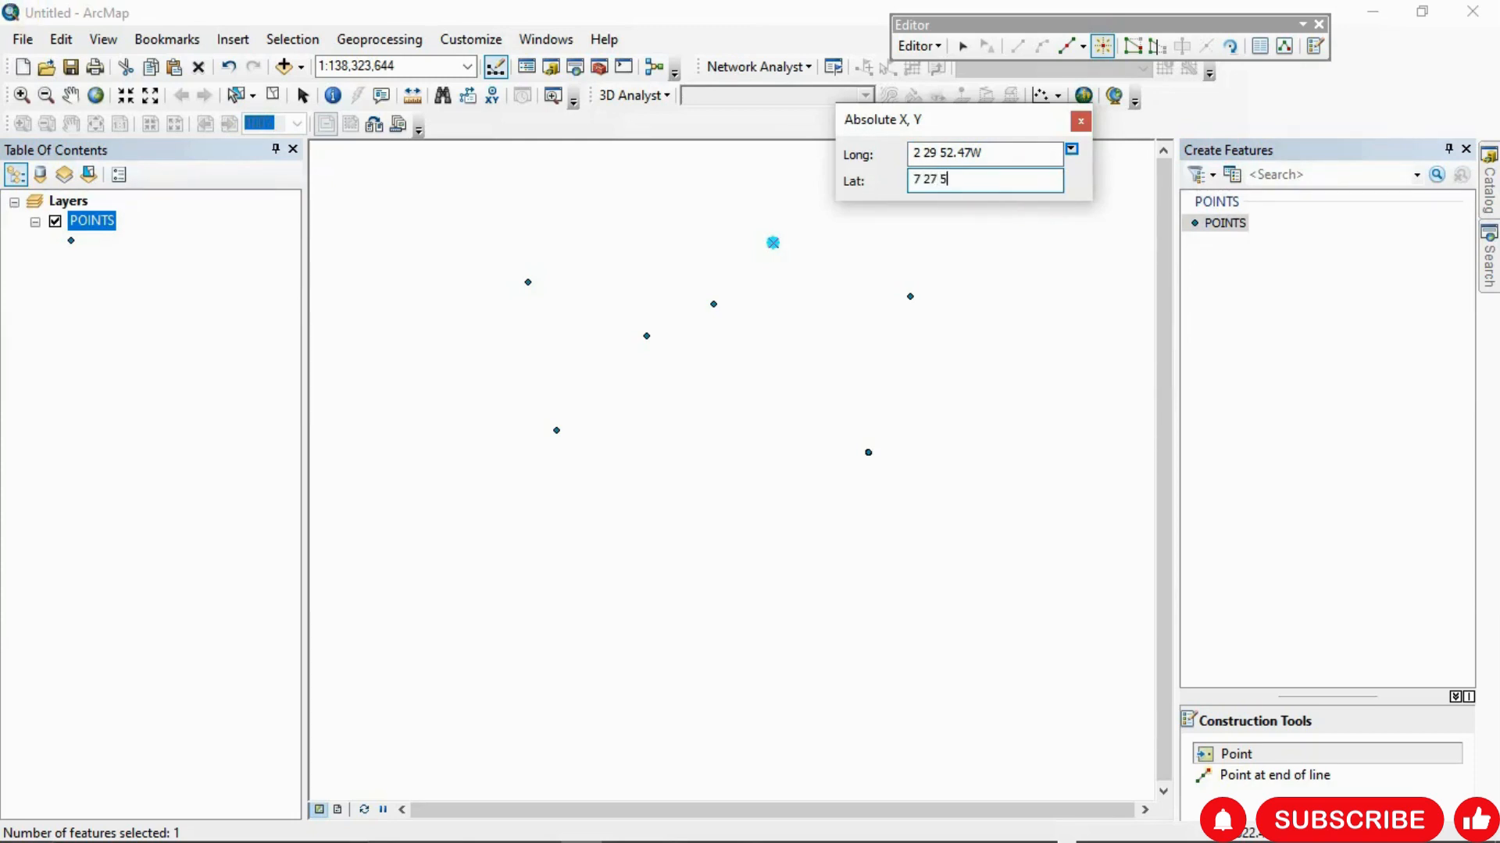
text(7.44)
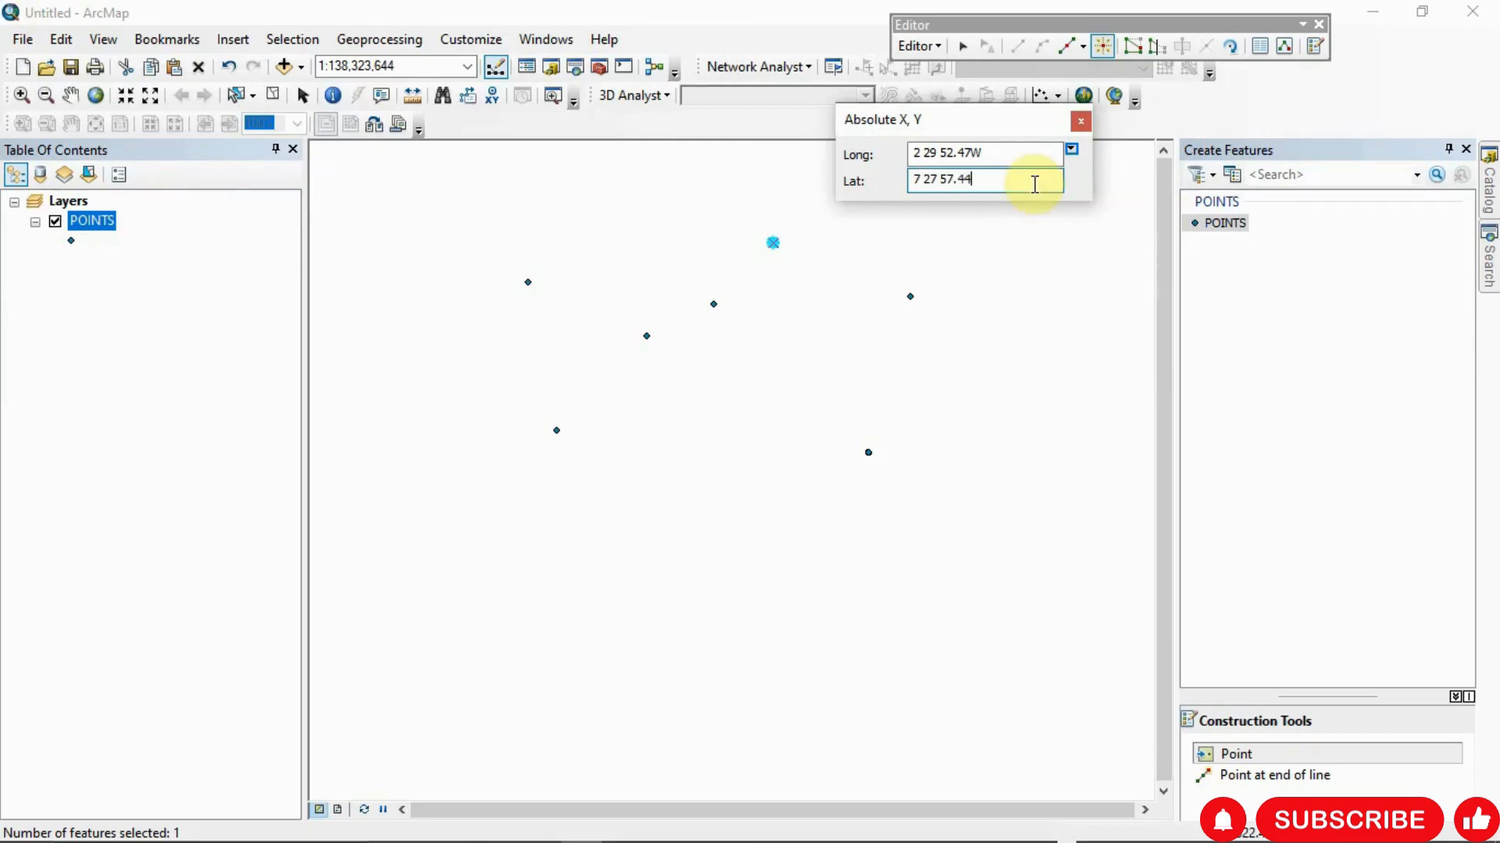
text(N)
key(Return)
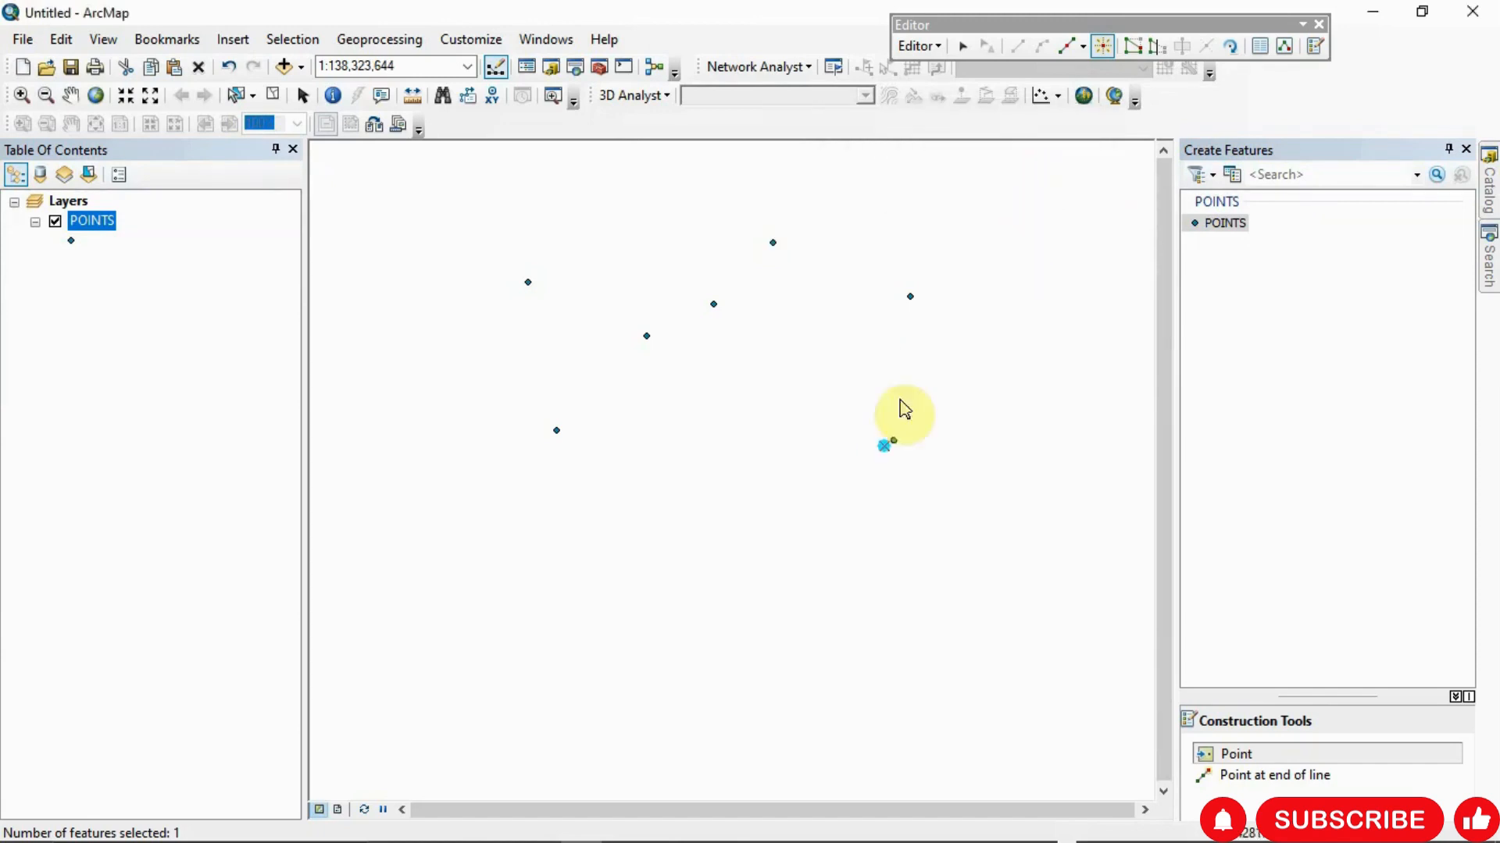
Start an Absolute X, Y entry for a second coordinate point with longitude 2 29 1.39W
scroll(889, 447, down, 2)
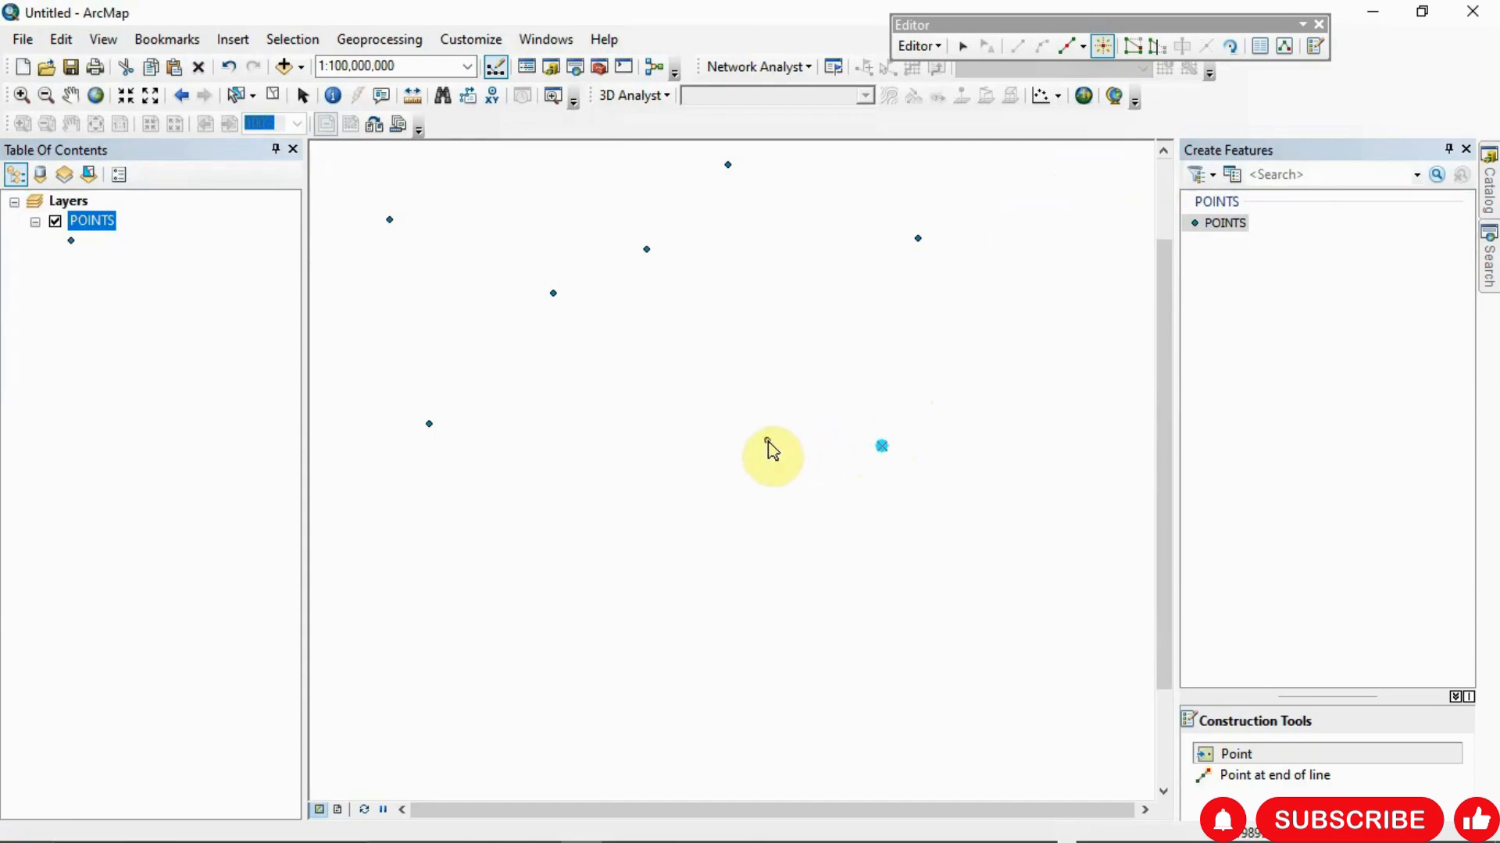
right_click(701, 455)
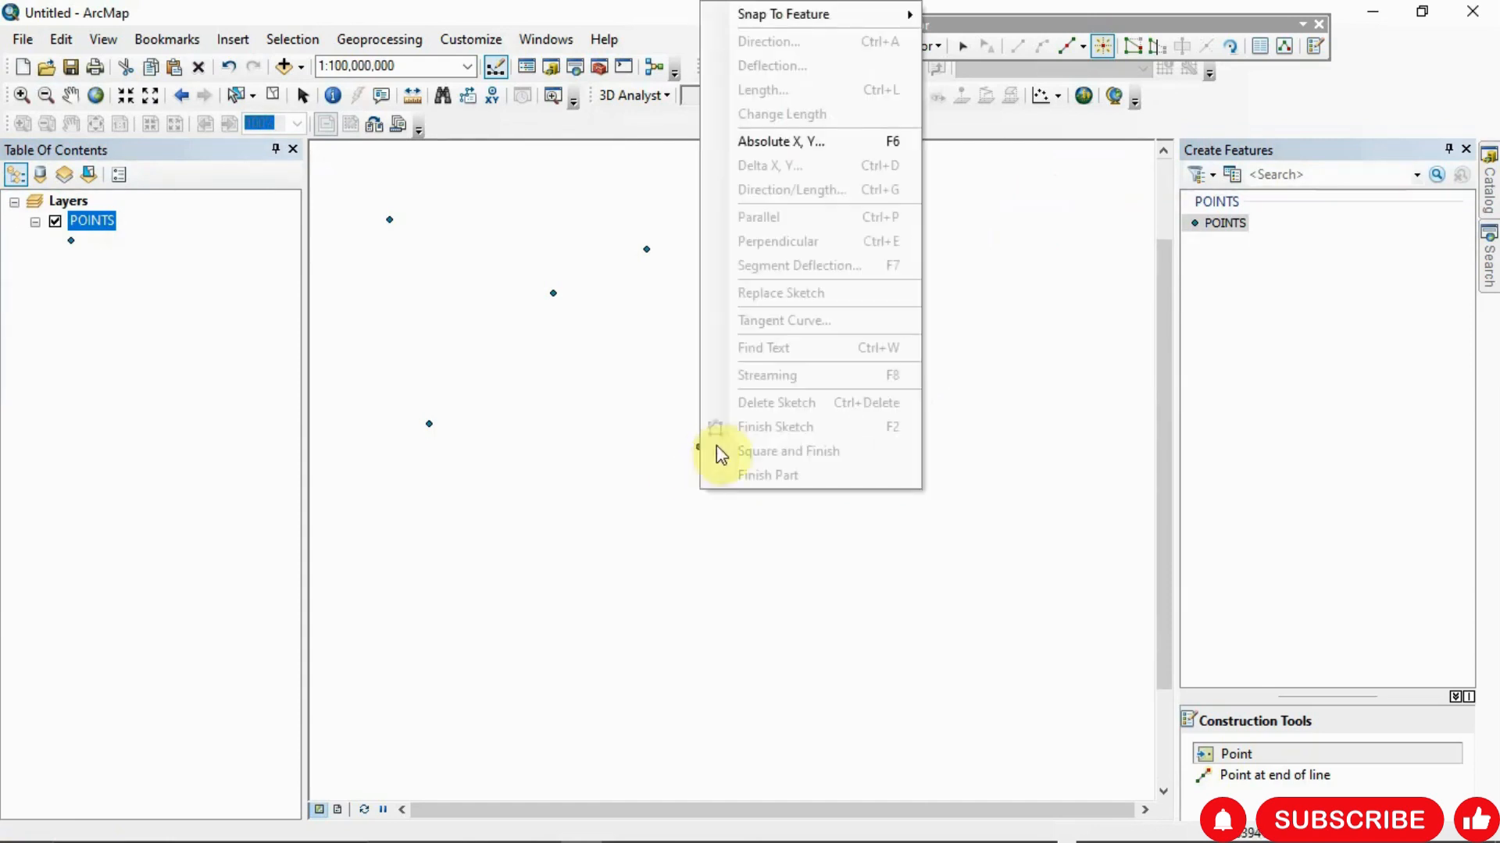
click(773, 142)
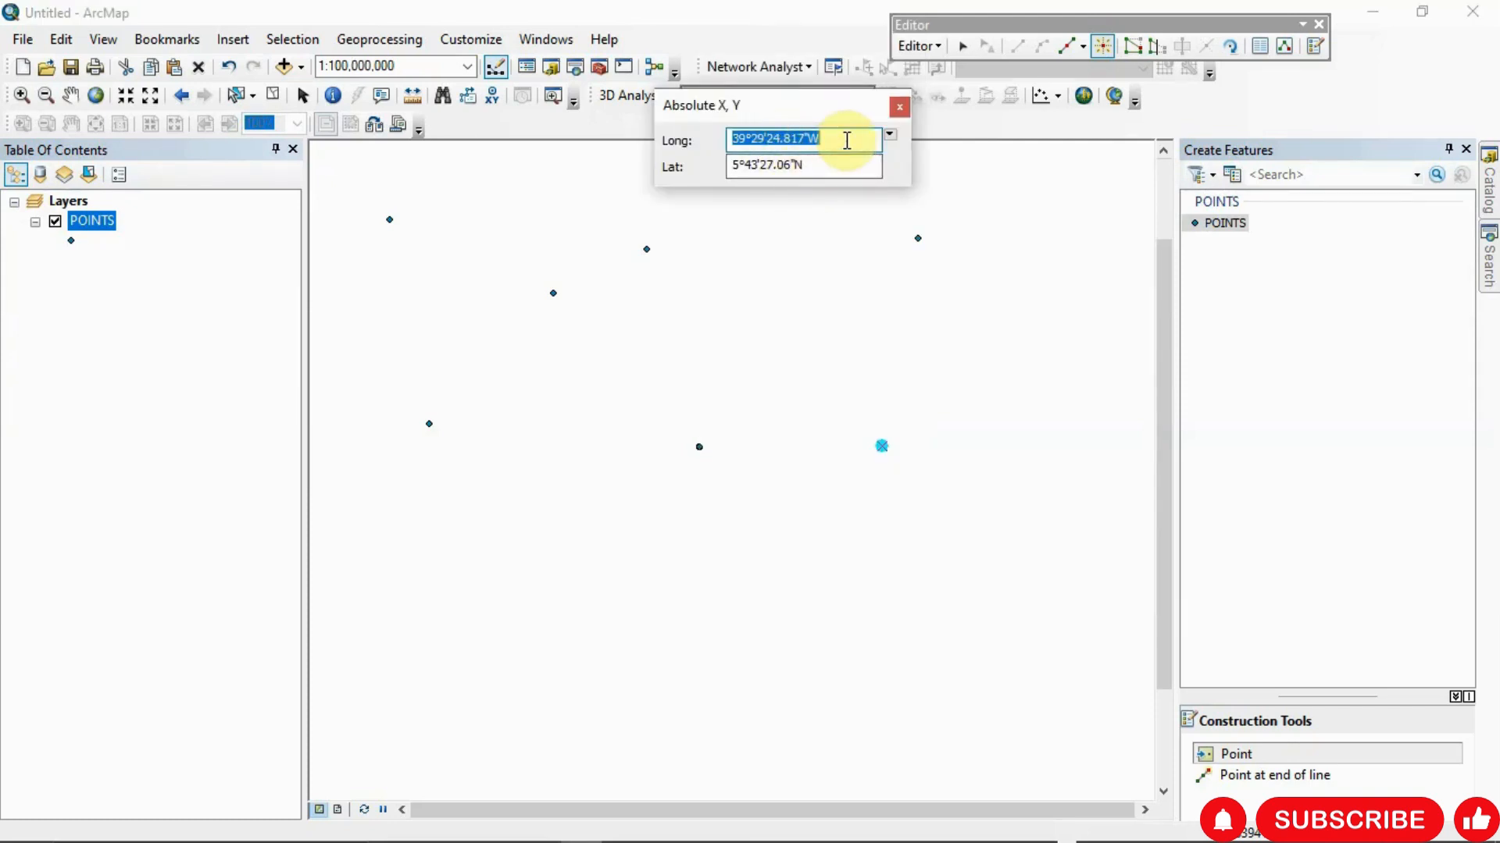
text(2 )
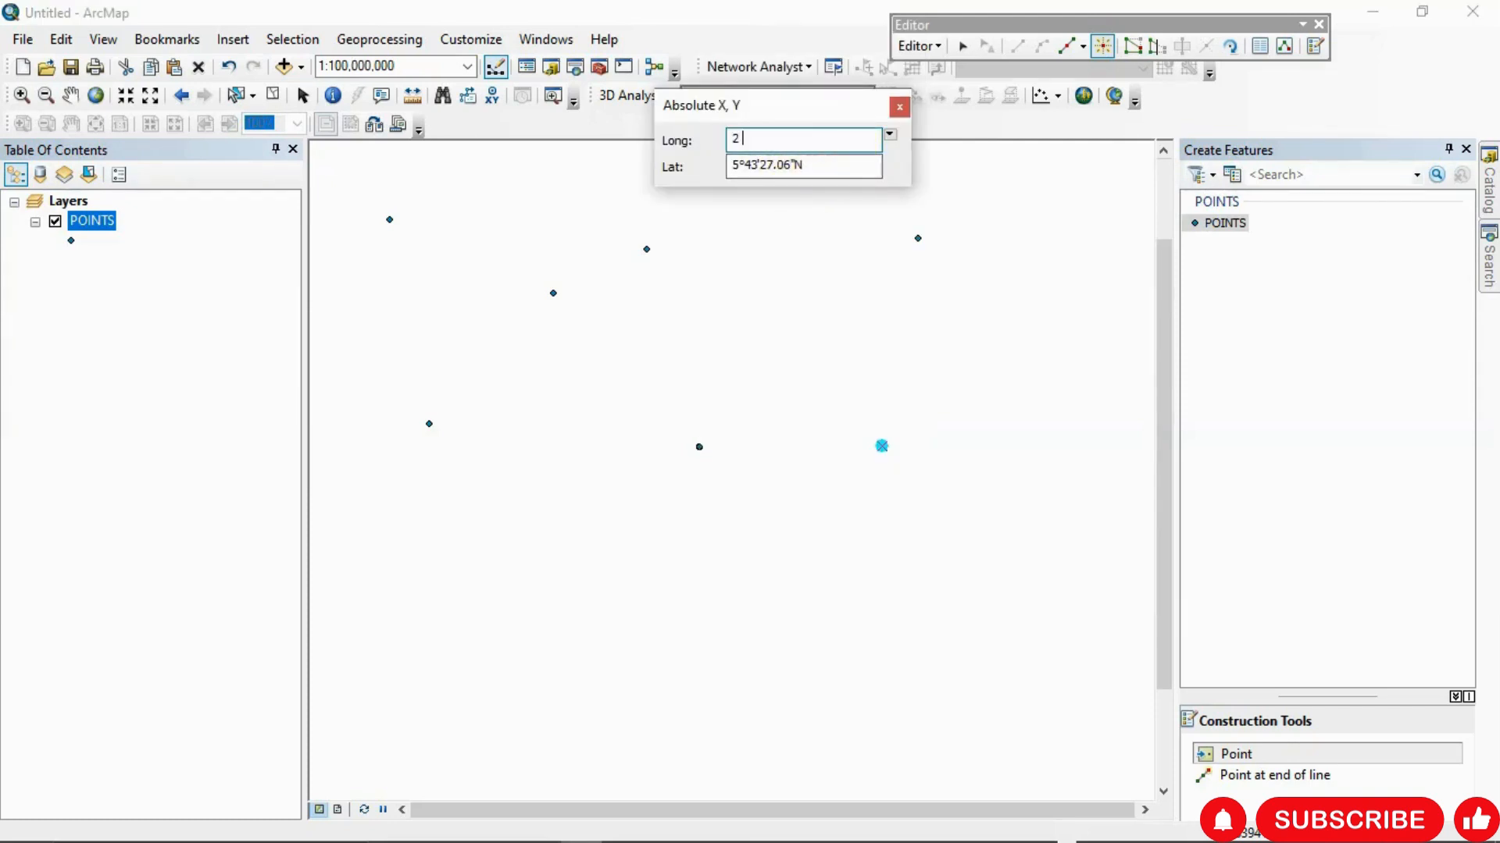
text(29)
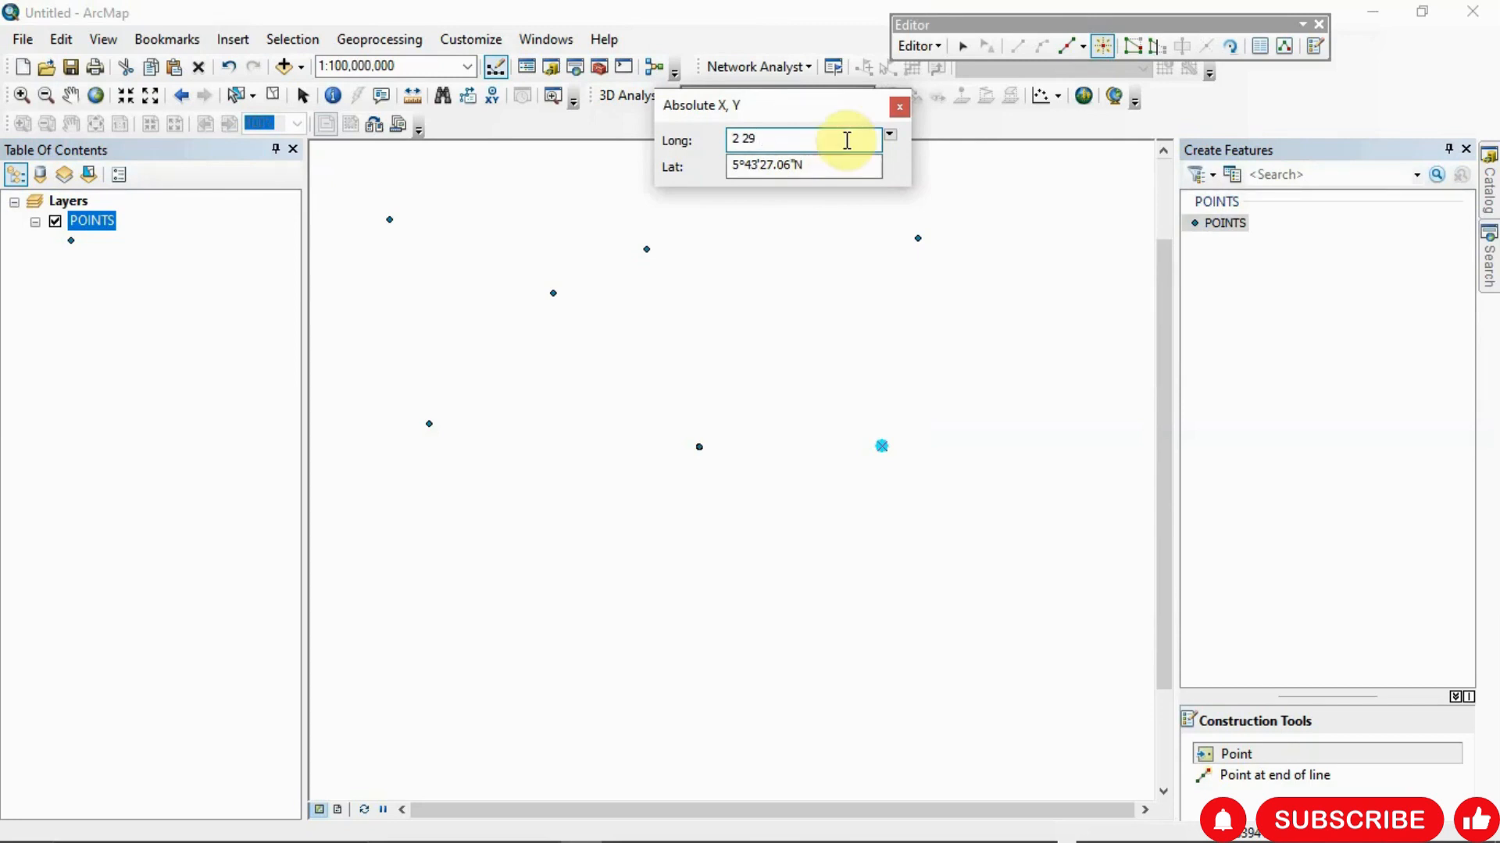
text( 1.39W)
Set the second coordinate point's latitude to 7 27 52.37N and place it
click(841, 163)
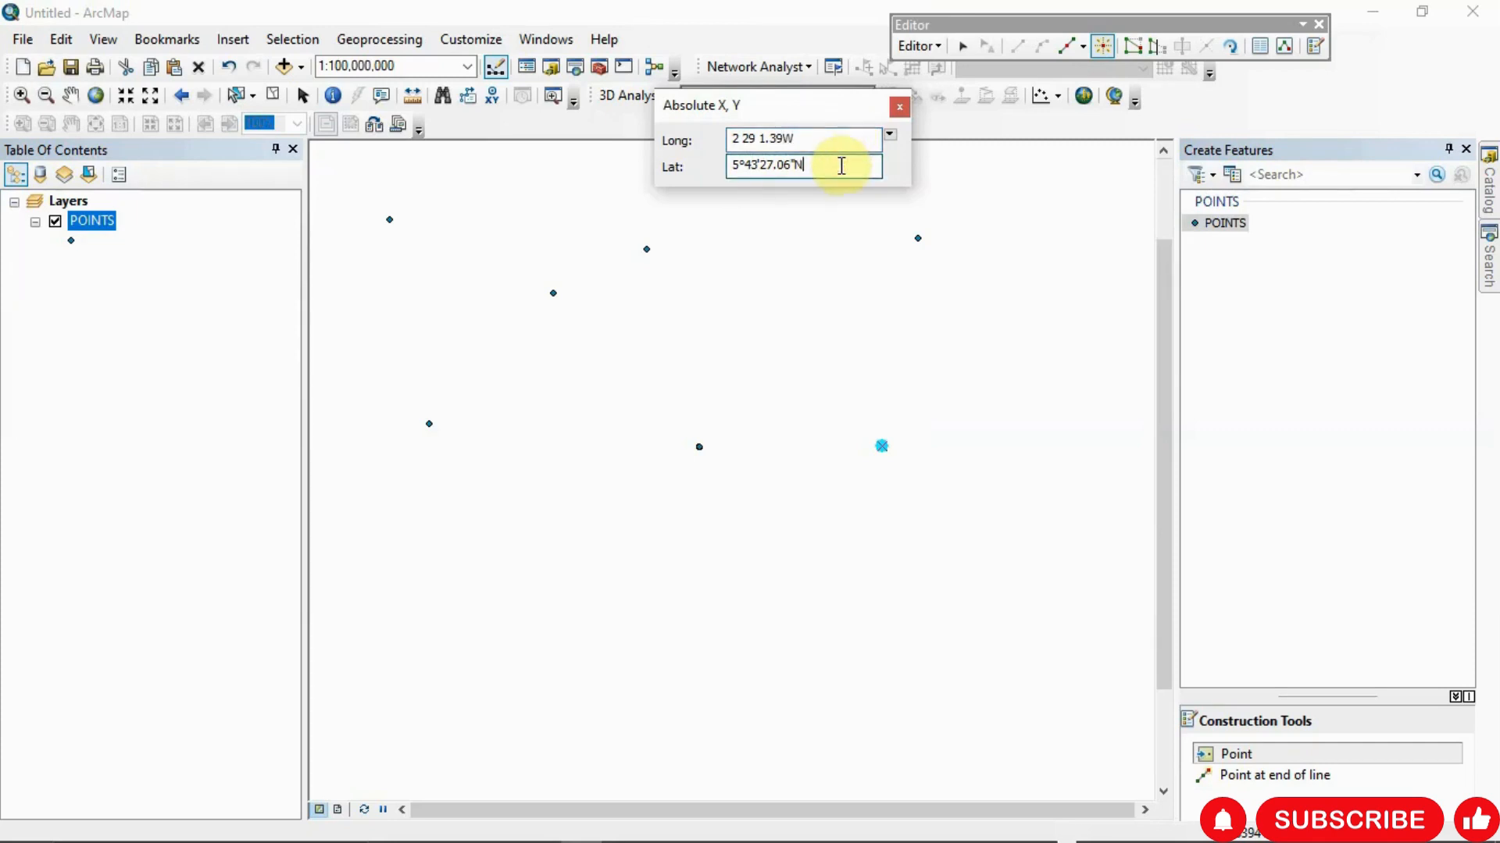
key(BackSpace)
key(BackSpace)
key(BackSpace)
key(BackSpace)
key(BackSpace)
key(BackSpace)
key(BackSpace)
key(BackSpace)
key(BackSpace)
key(BackSpace)
key(BackSpace)
text(7 2)
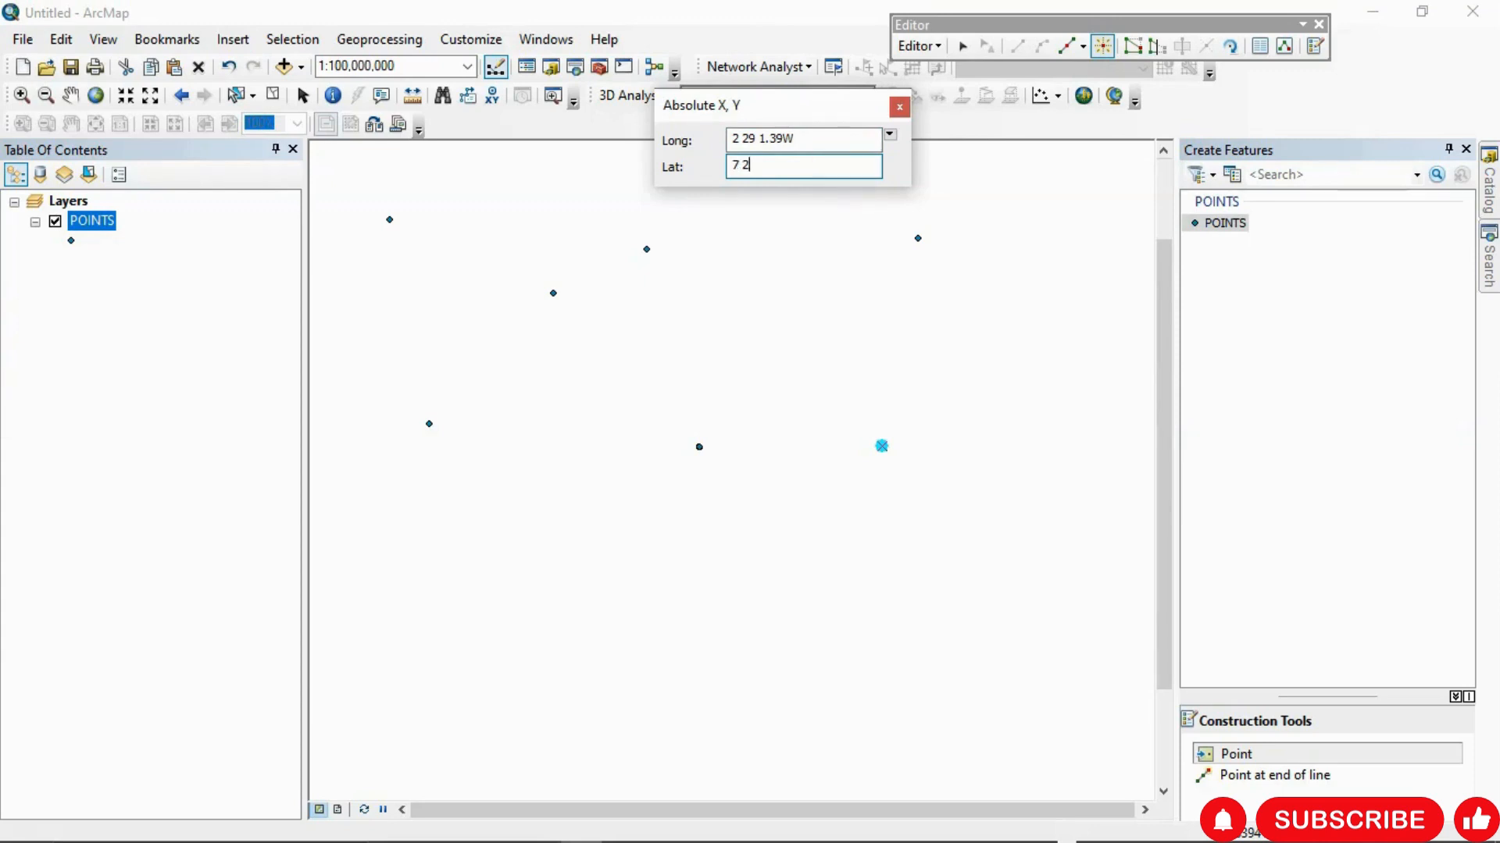
text(7)
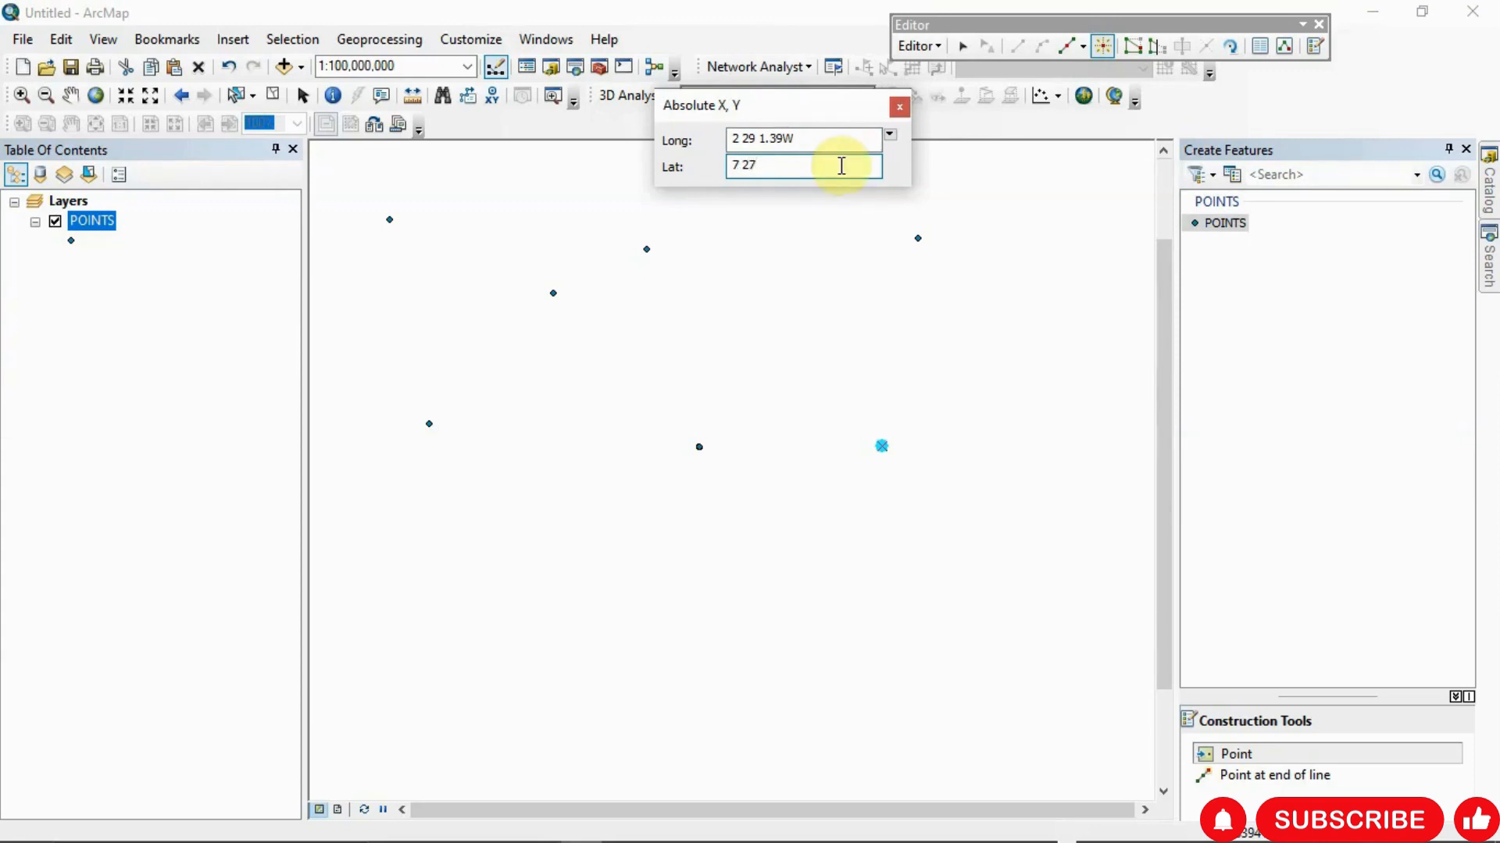
text( 52.37N)
key(Return)
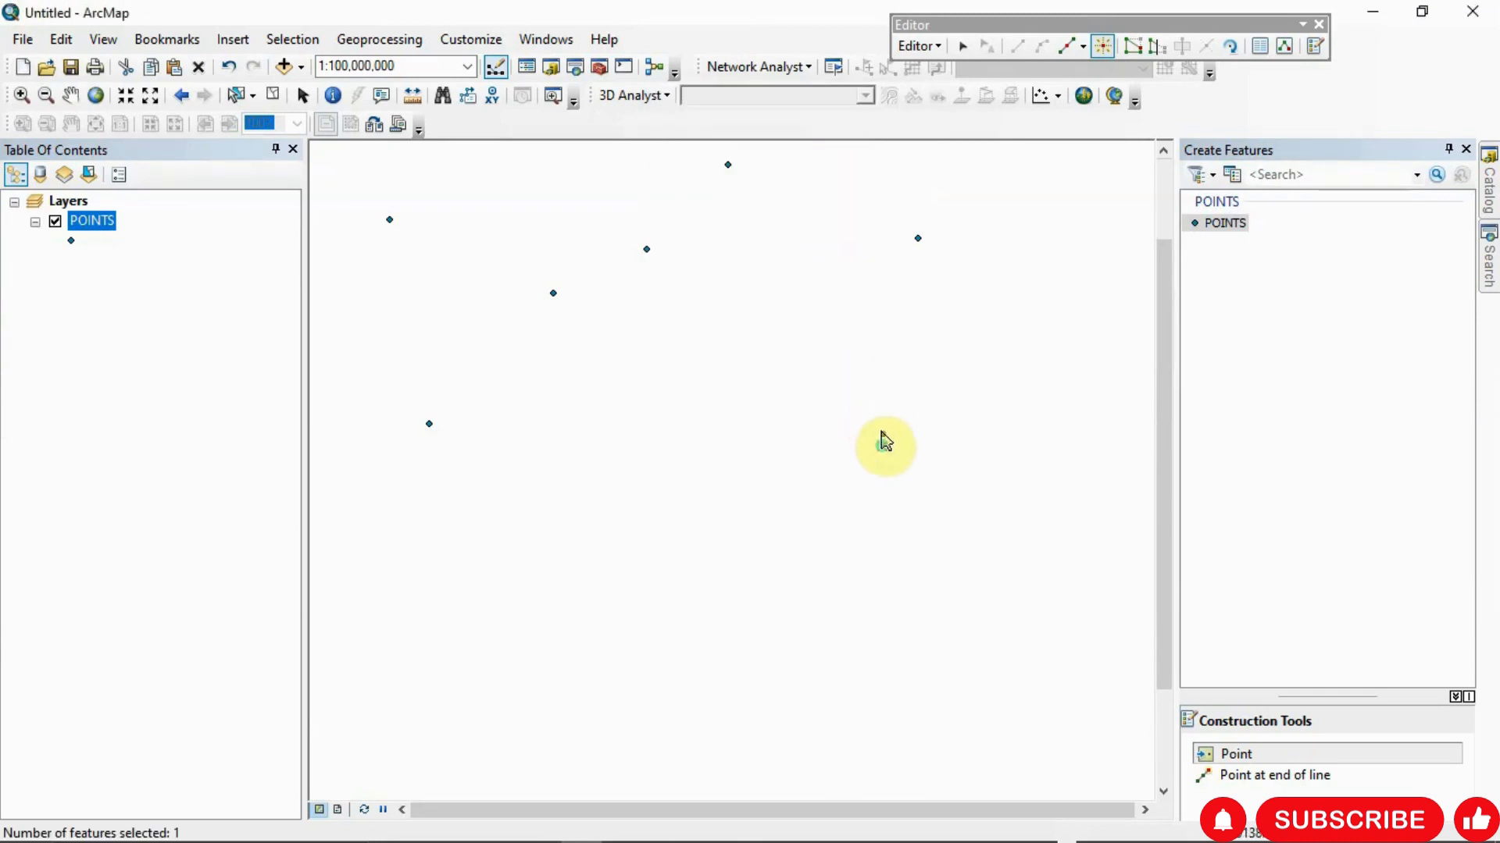
Examine the two points placed by coordinates closely enough to tell them apart on the map
scroll(891, 463, down, 4)
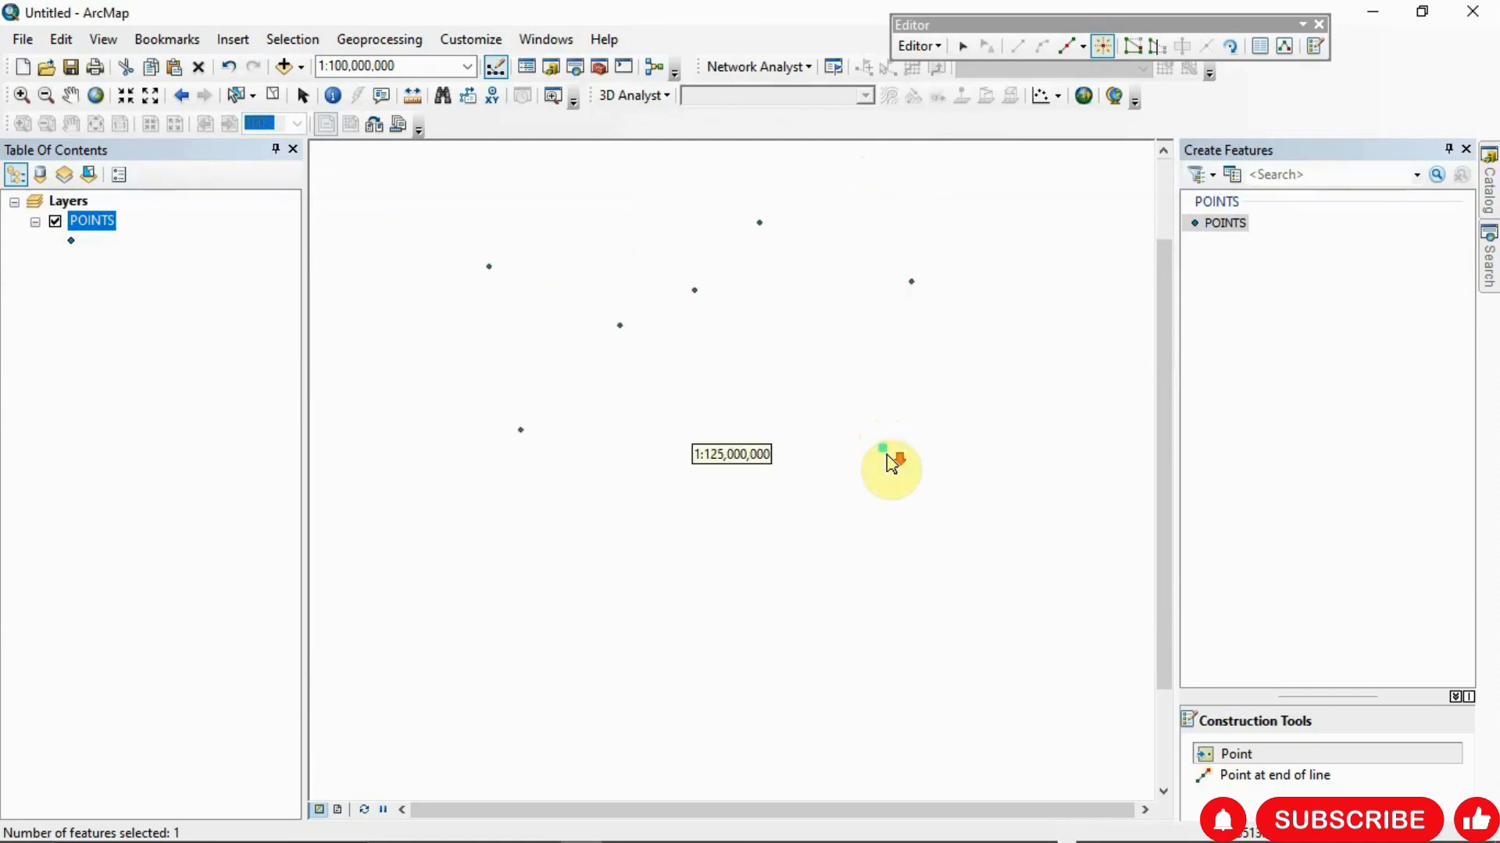
scroll(891, 463, down, 4)
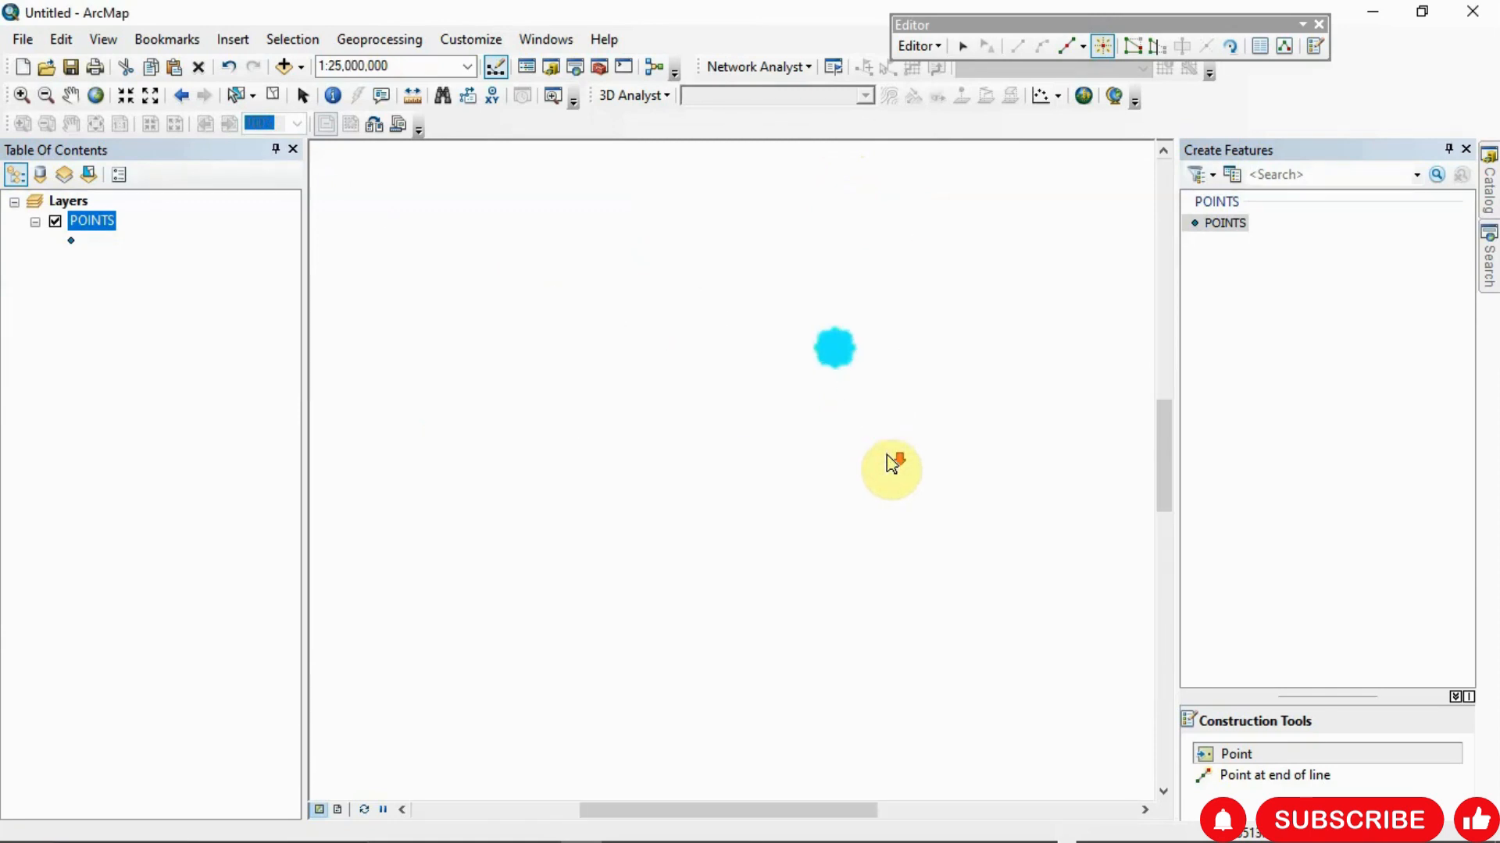
scroll(858, 445, up, 4)
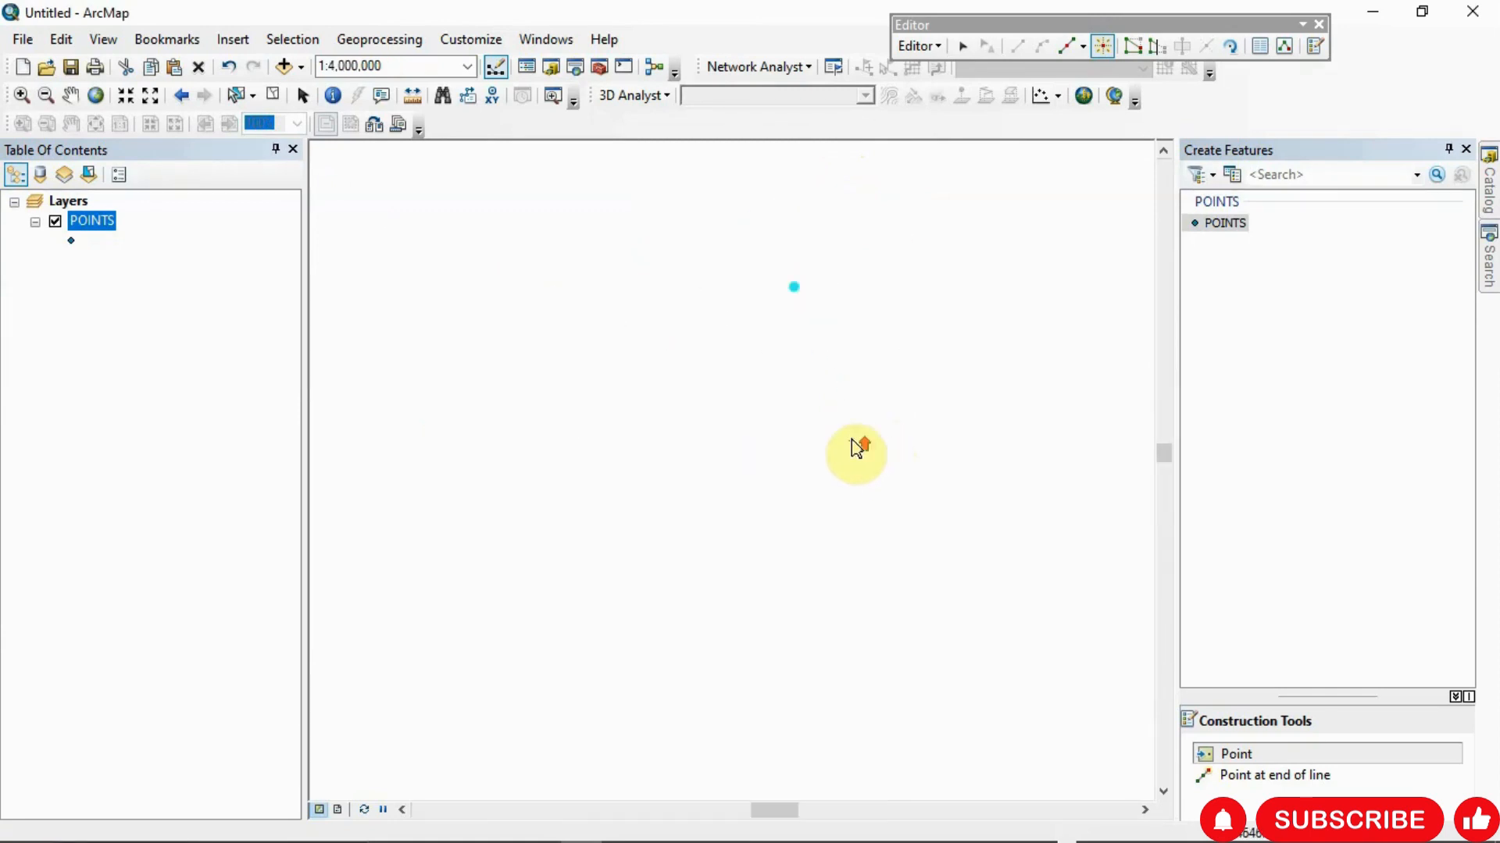
scroll(856, 449, up, 4)
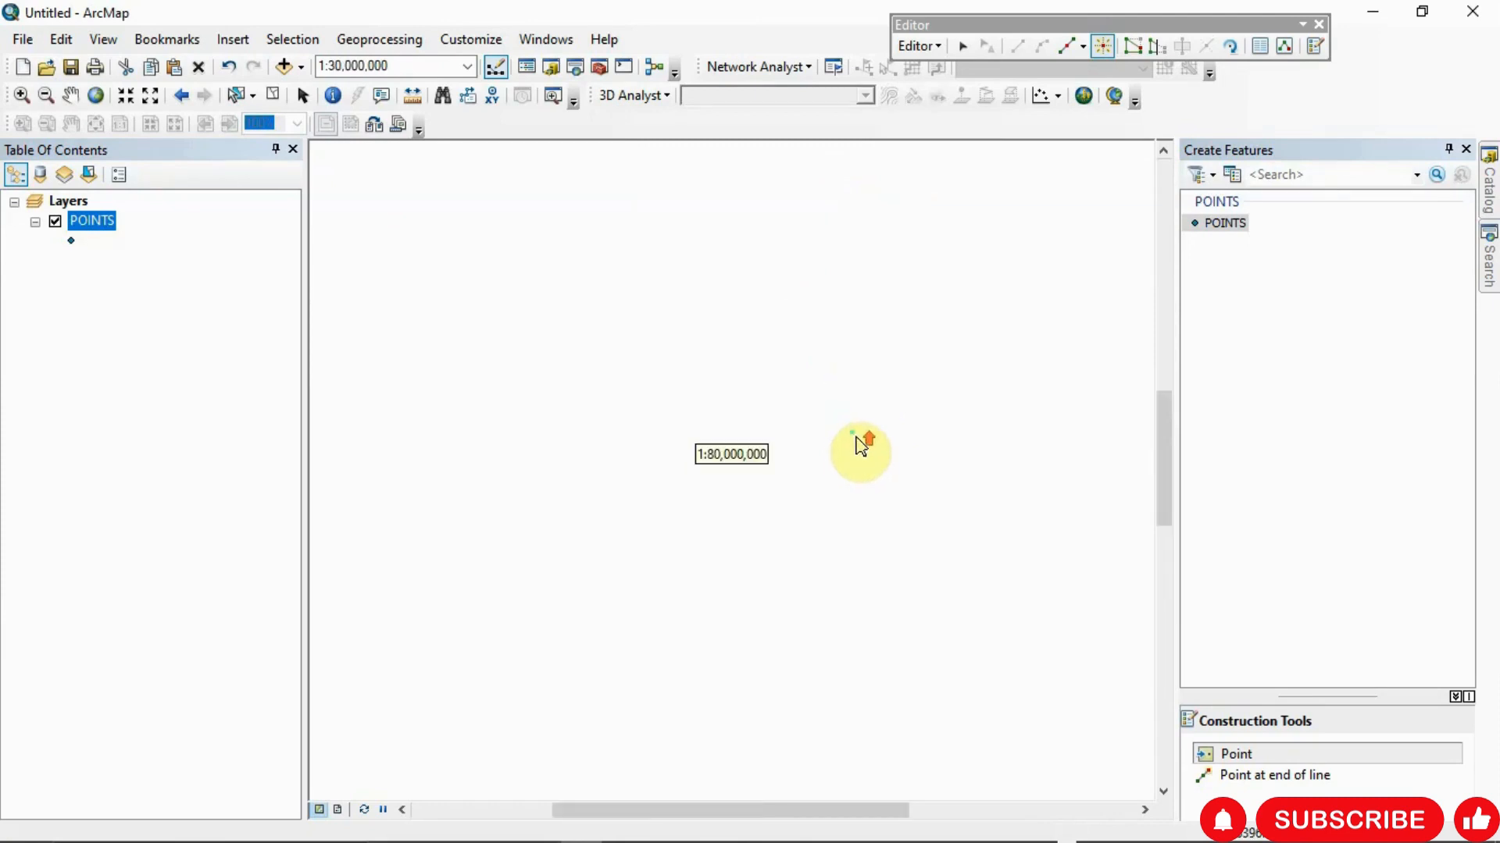
scroll(840, 461, up, 3)
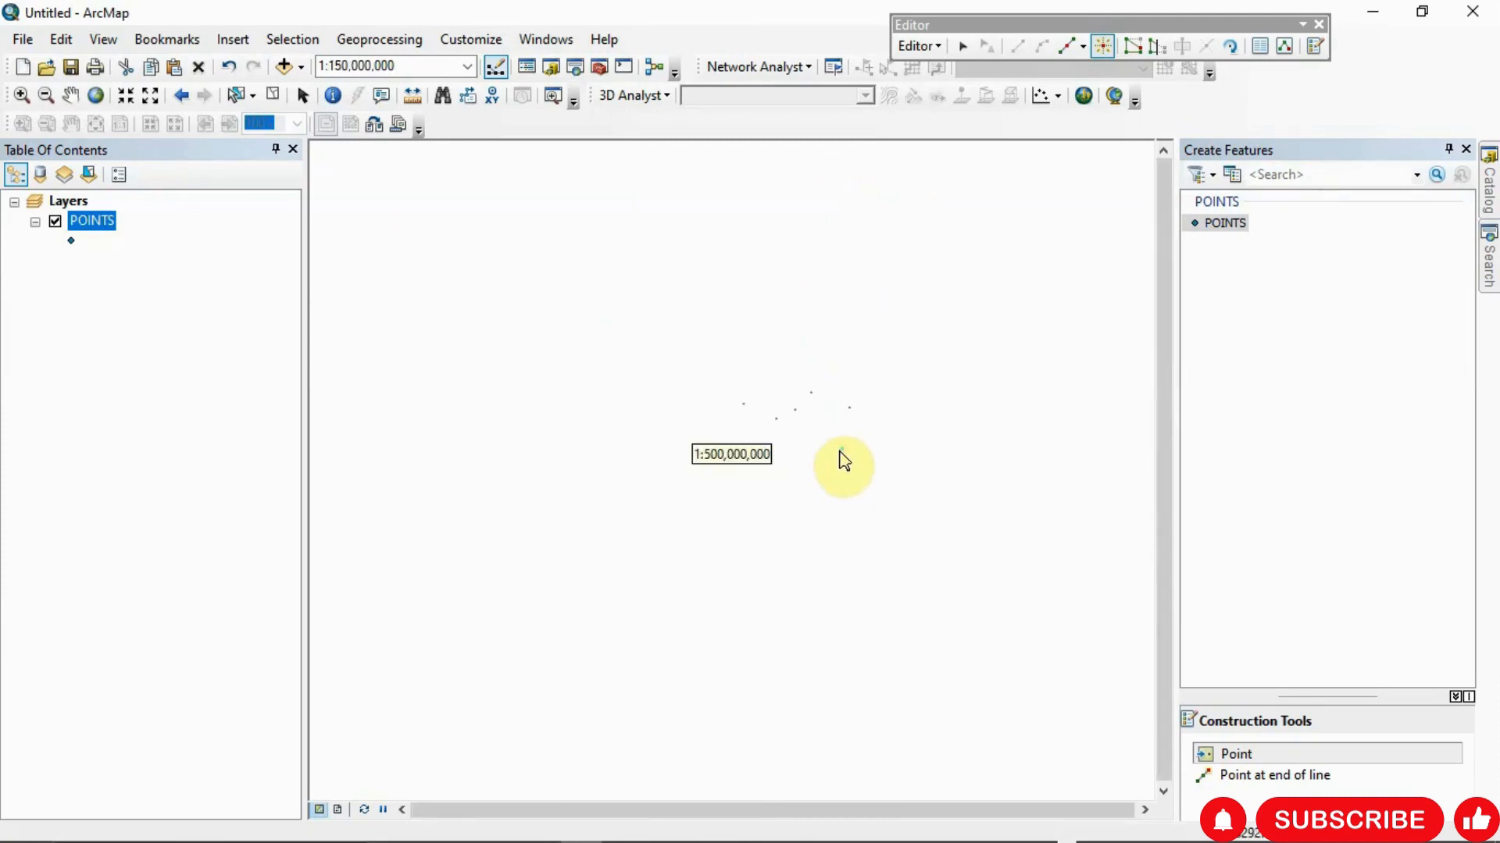
scroll(847, 455, down, 7)
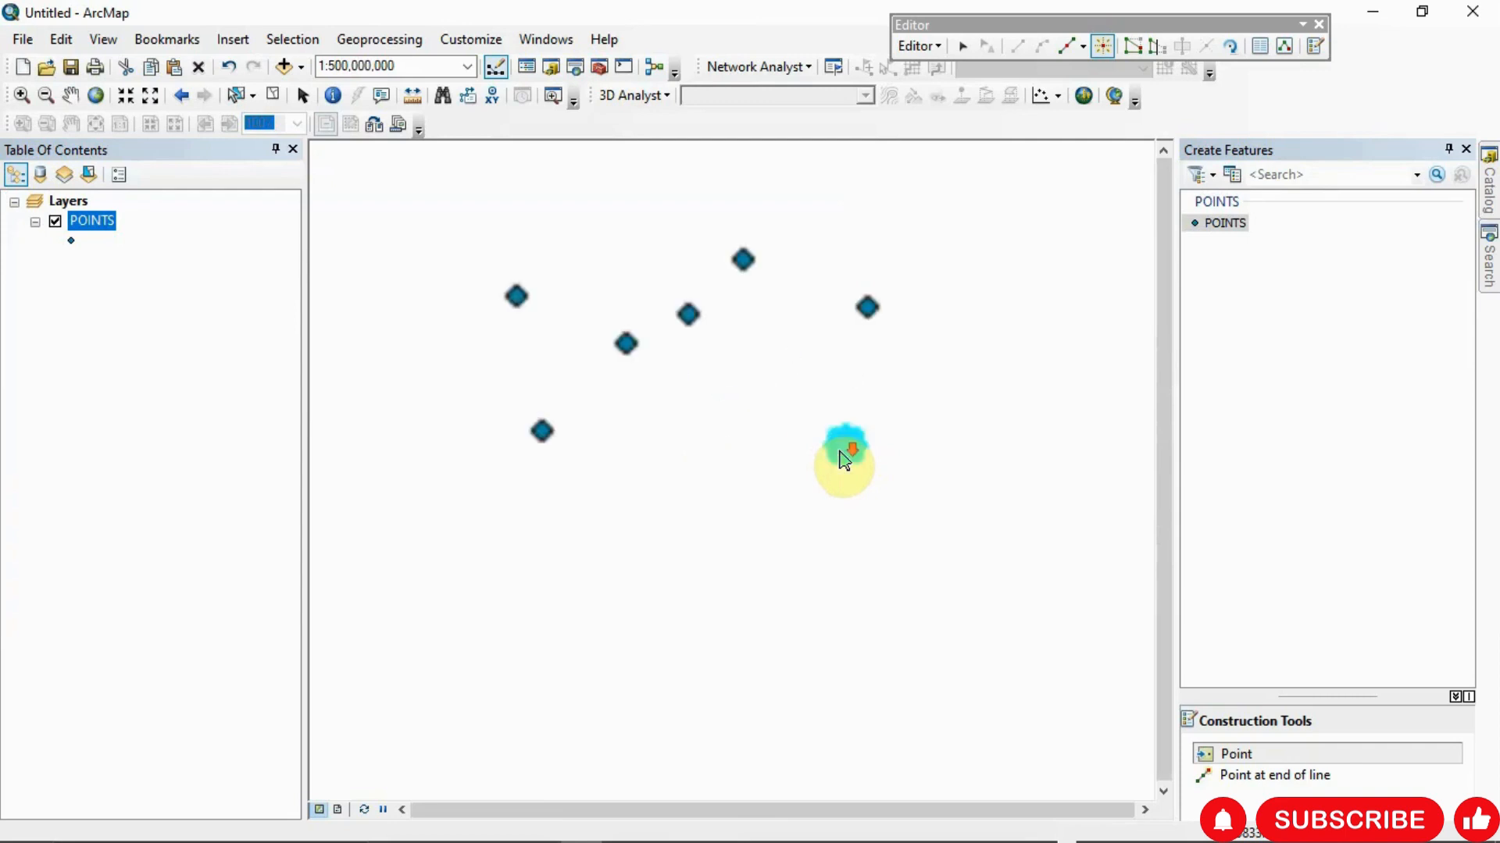
scroll(852, 447, down, 2)
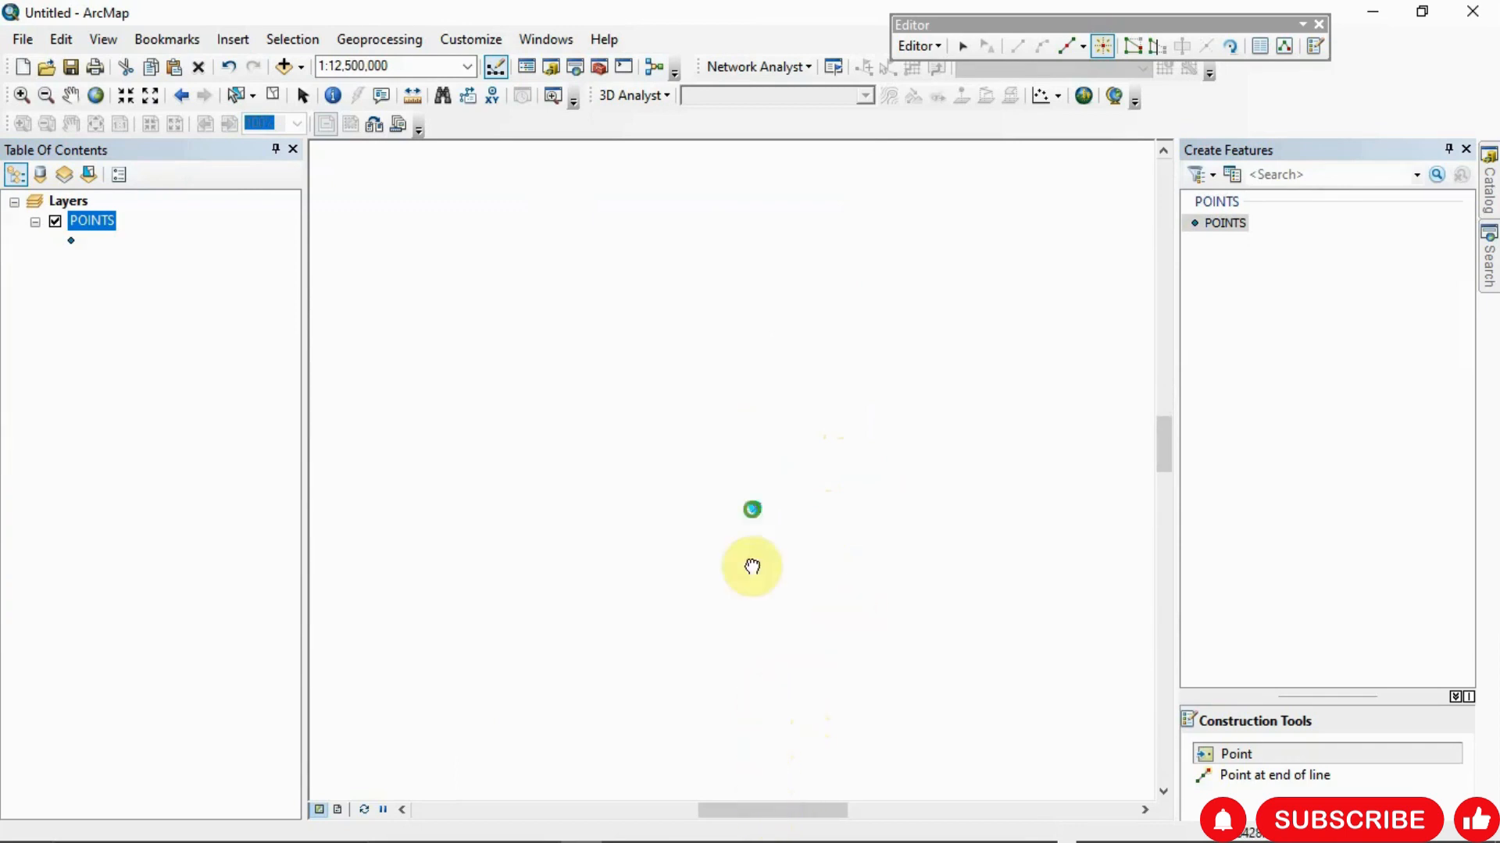
scroll(763, 511, down, 2)
scroll(763, 512, down, 3)
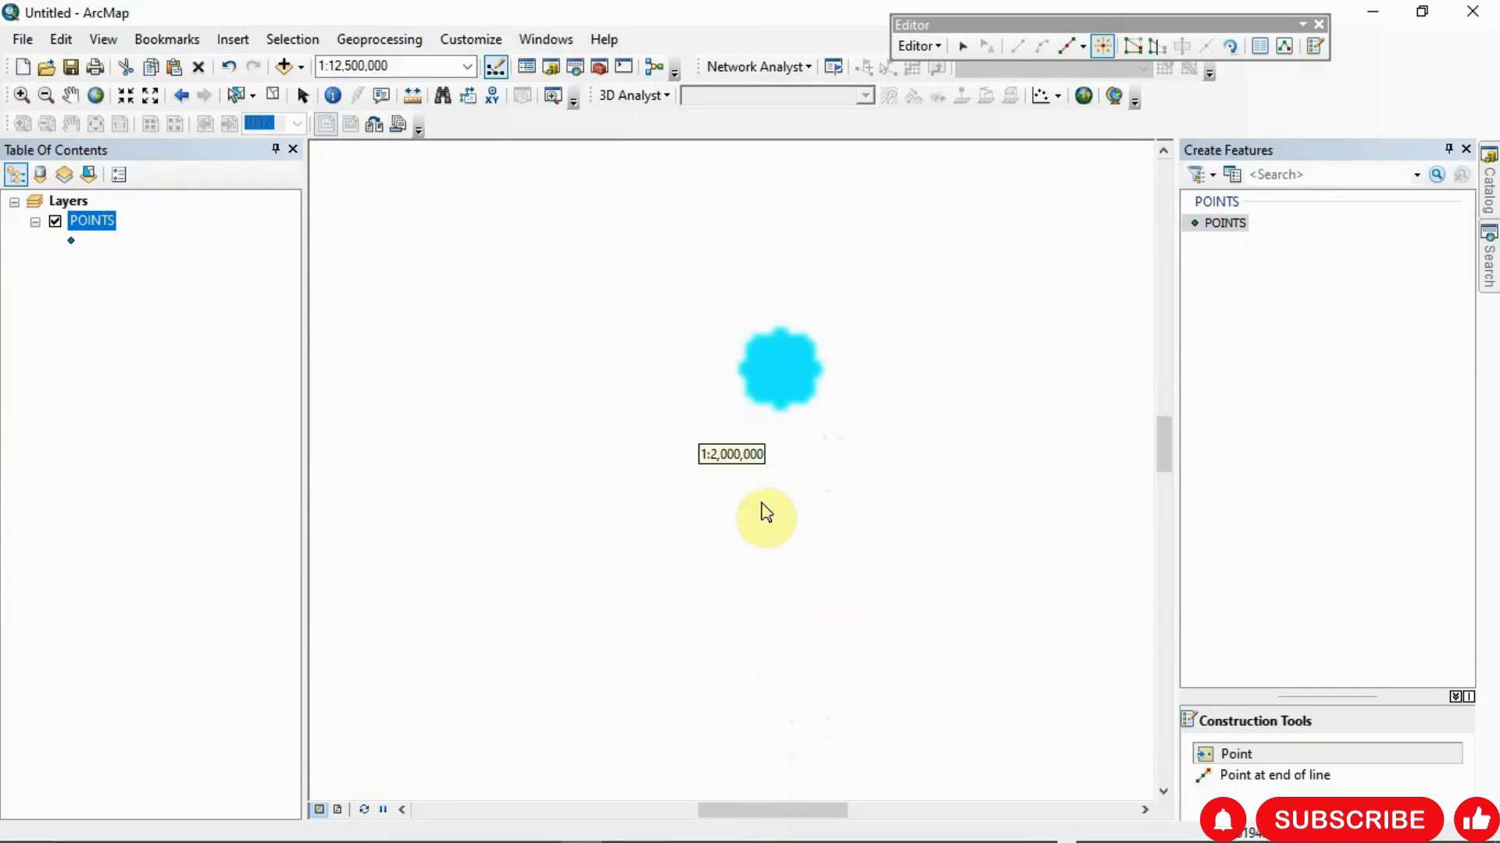
scroll(777, 411, down, 3)
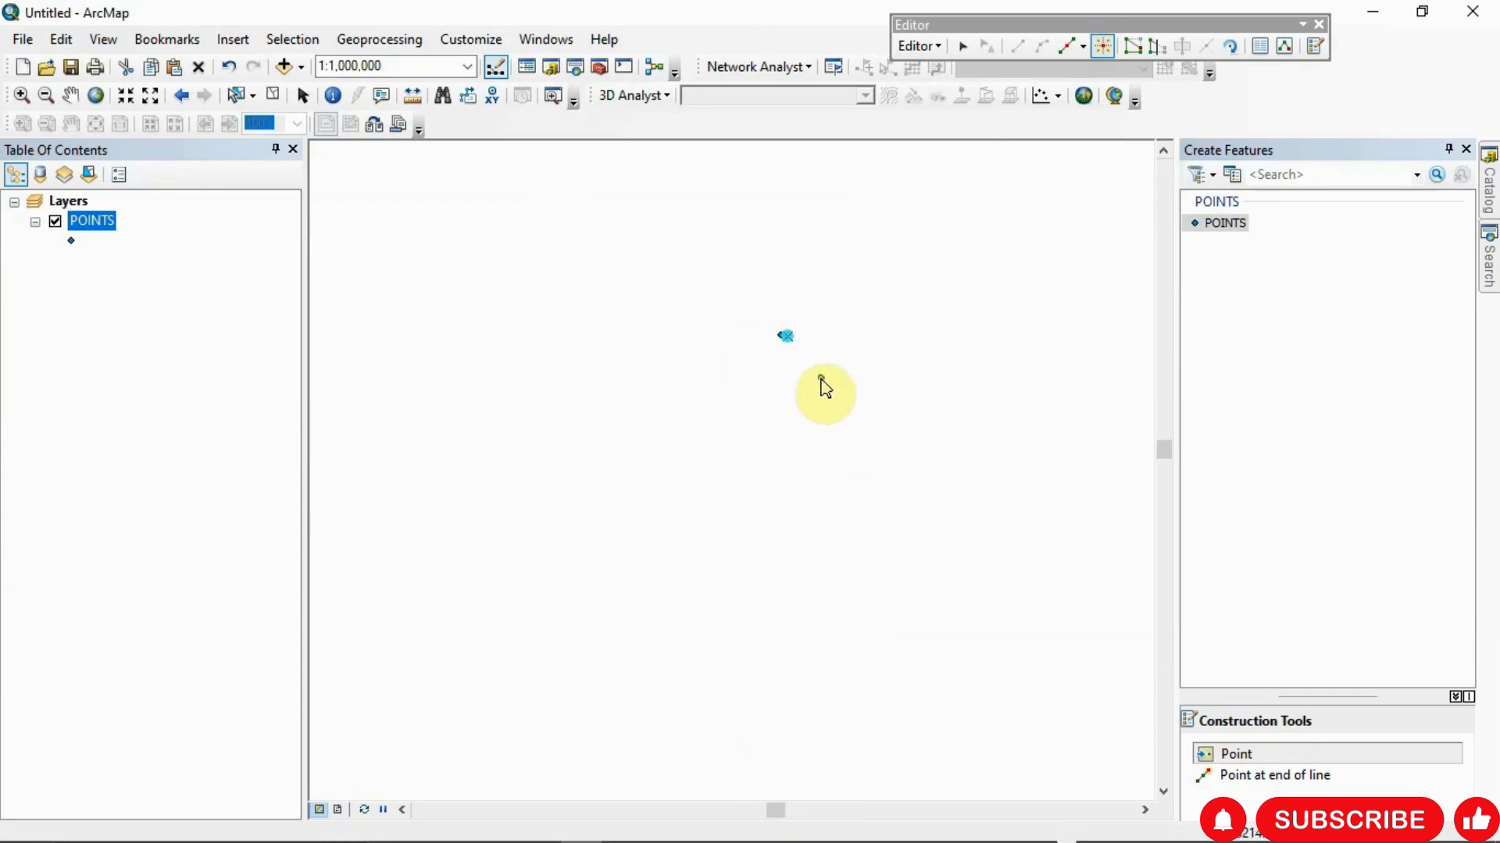
scroll(801, 344, down, 3)
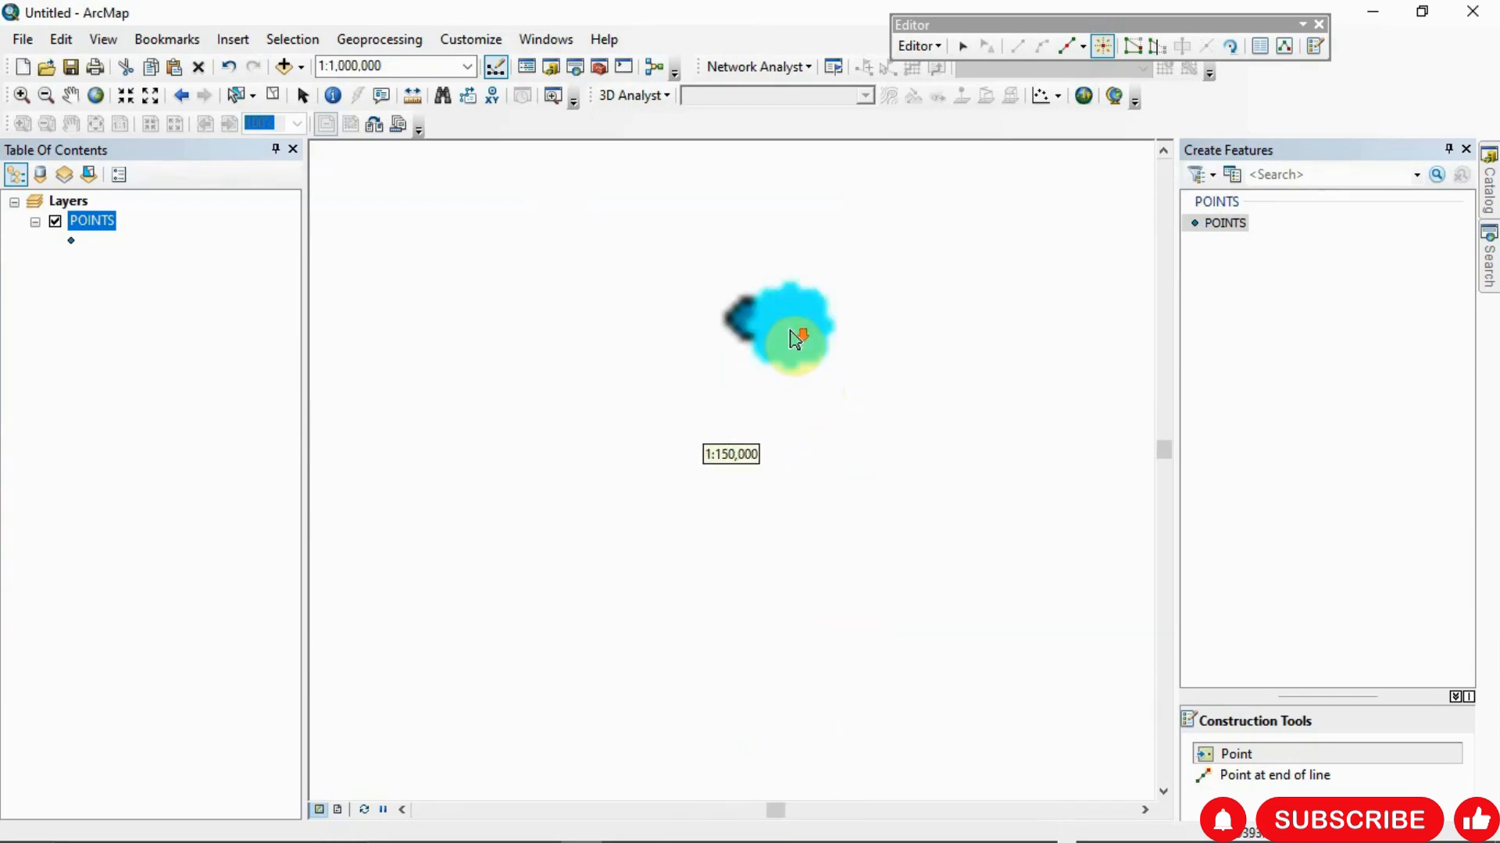
scroll(795, 337, down, 3)
click(792, 339)
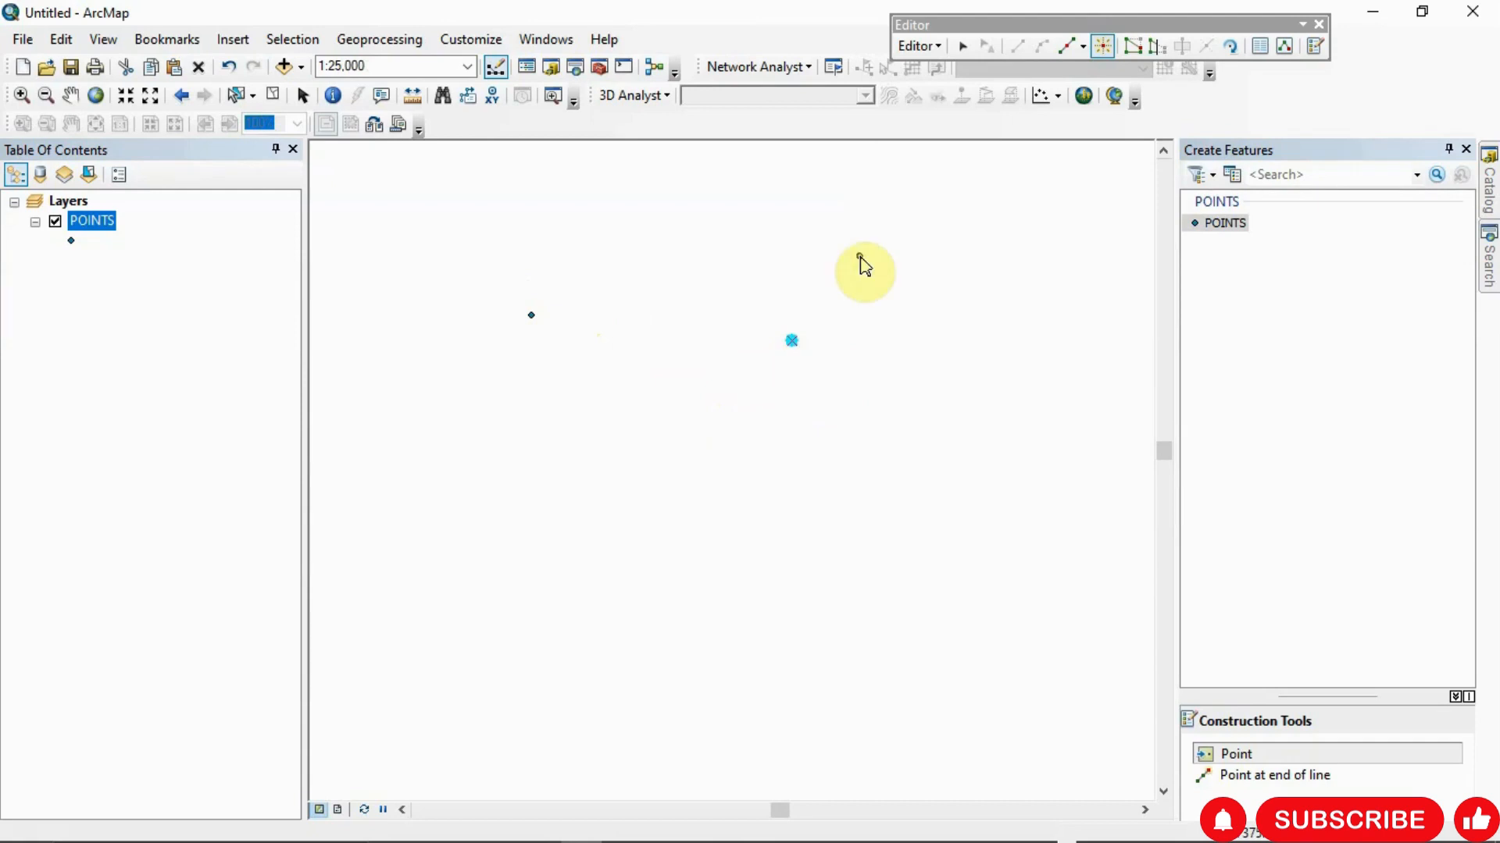
Start an Absolute X, Y entry for a third coordinate point with longitude 2 28 57.54W
right_click(859, 258)
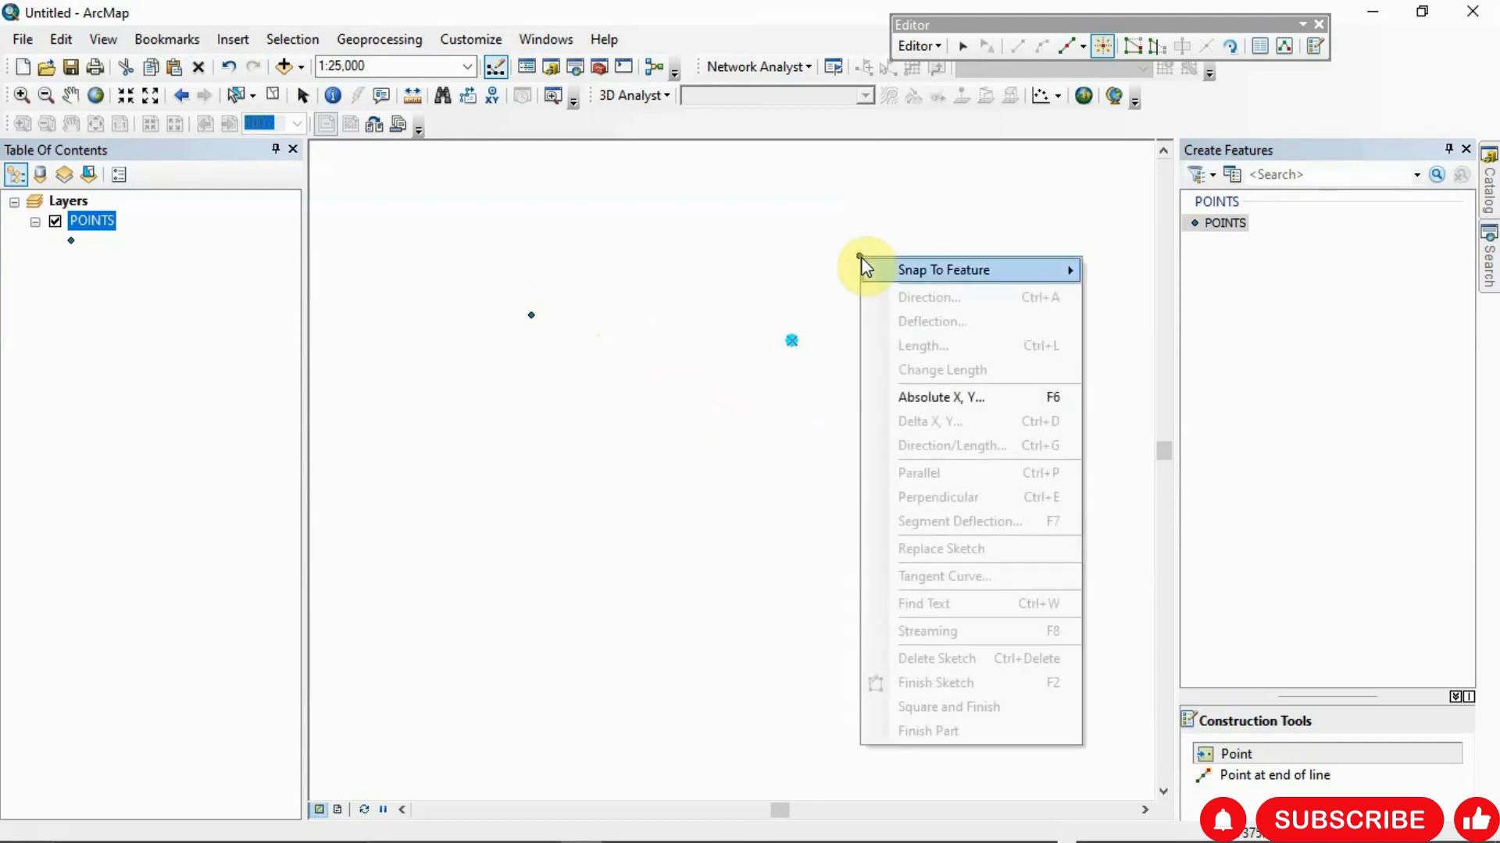
click(968, 400)
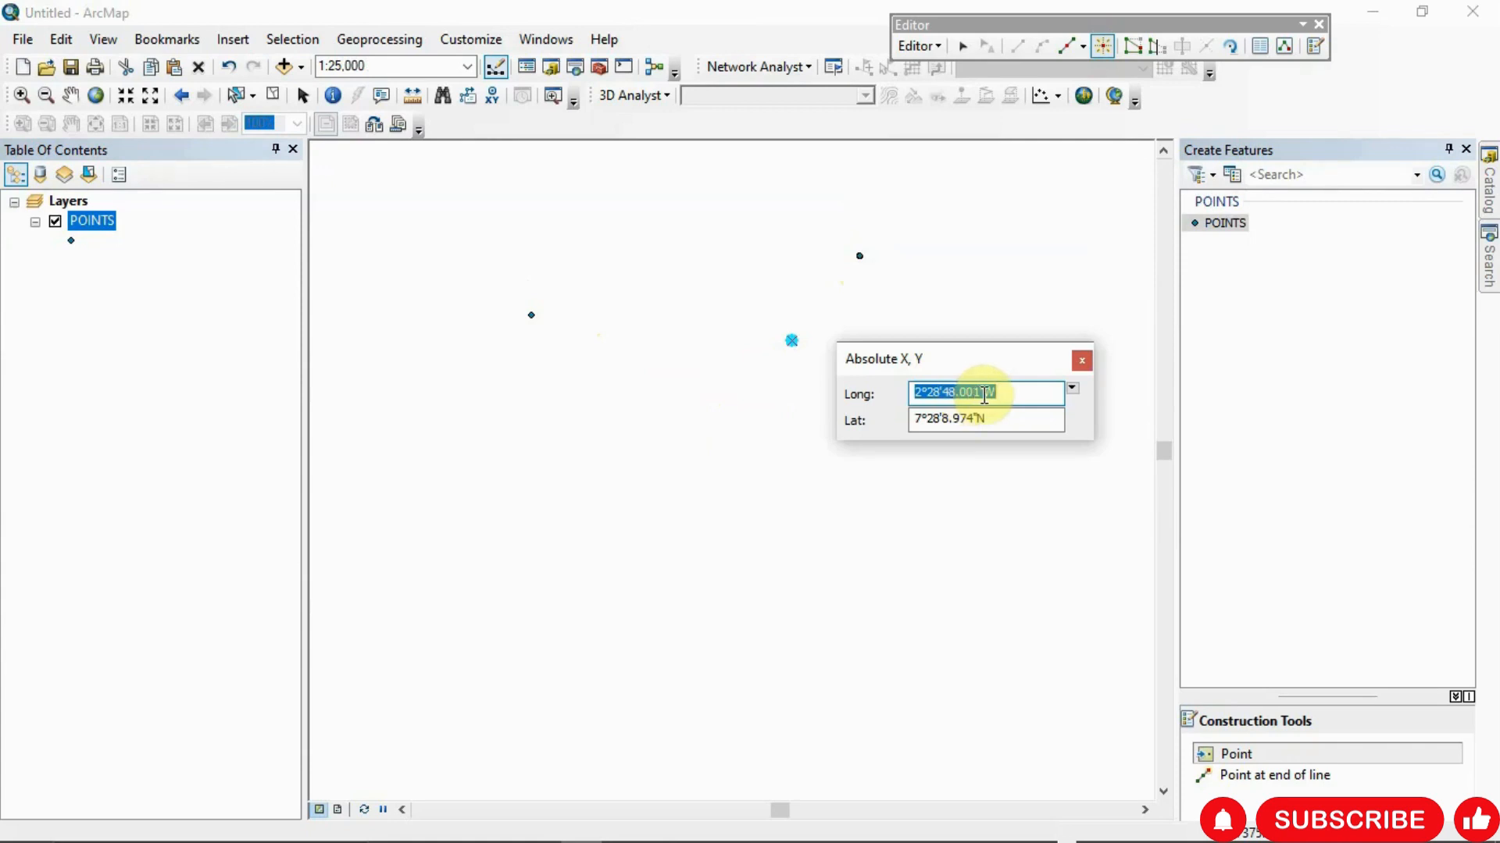
text(2)
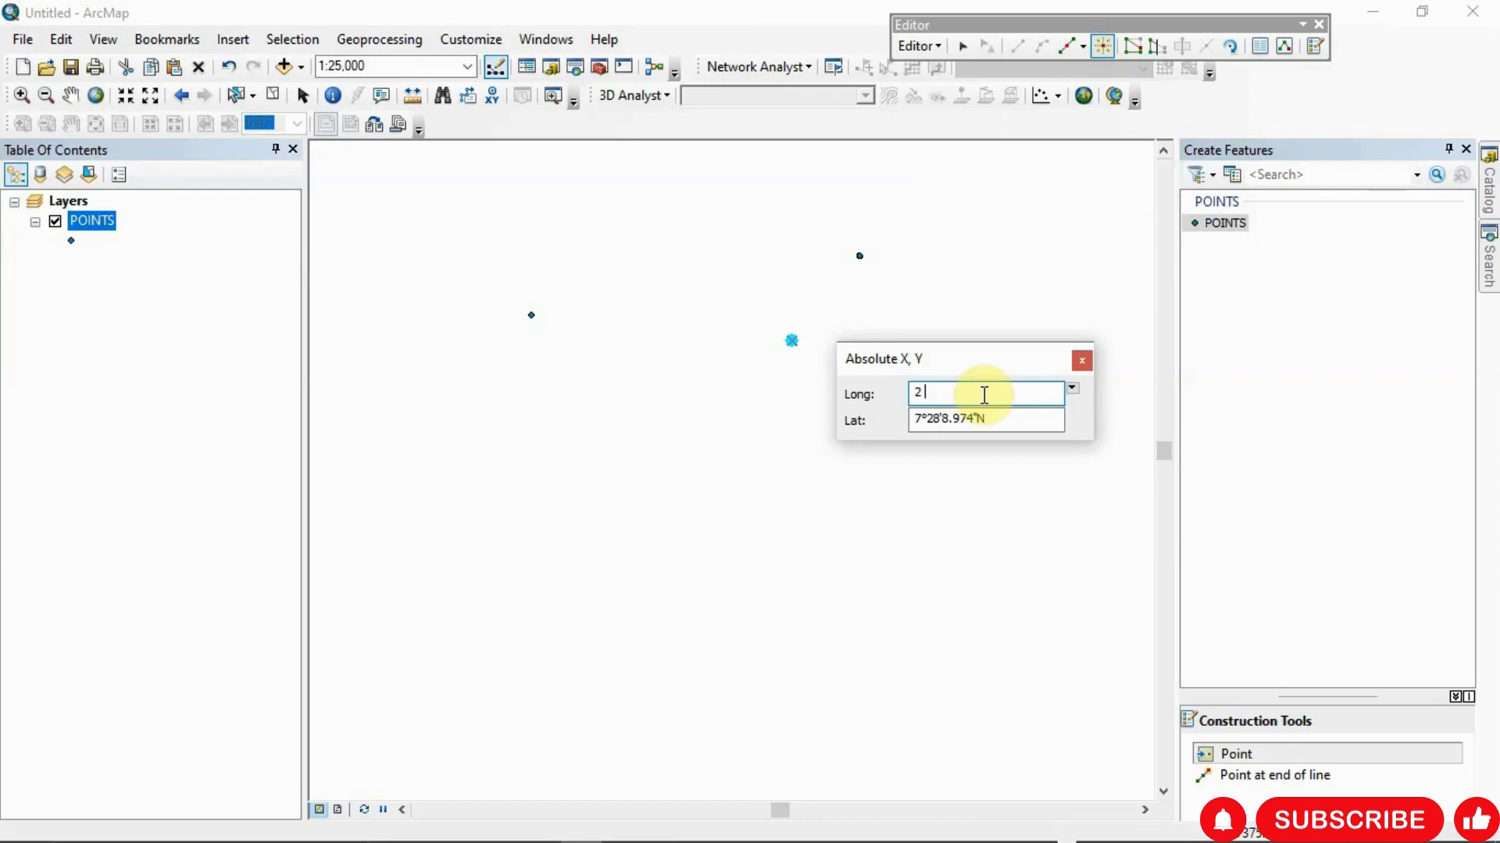
text( 28 )
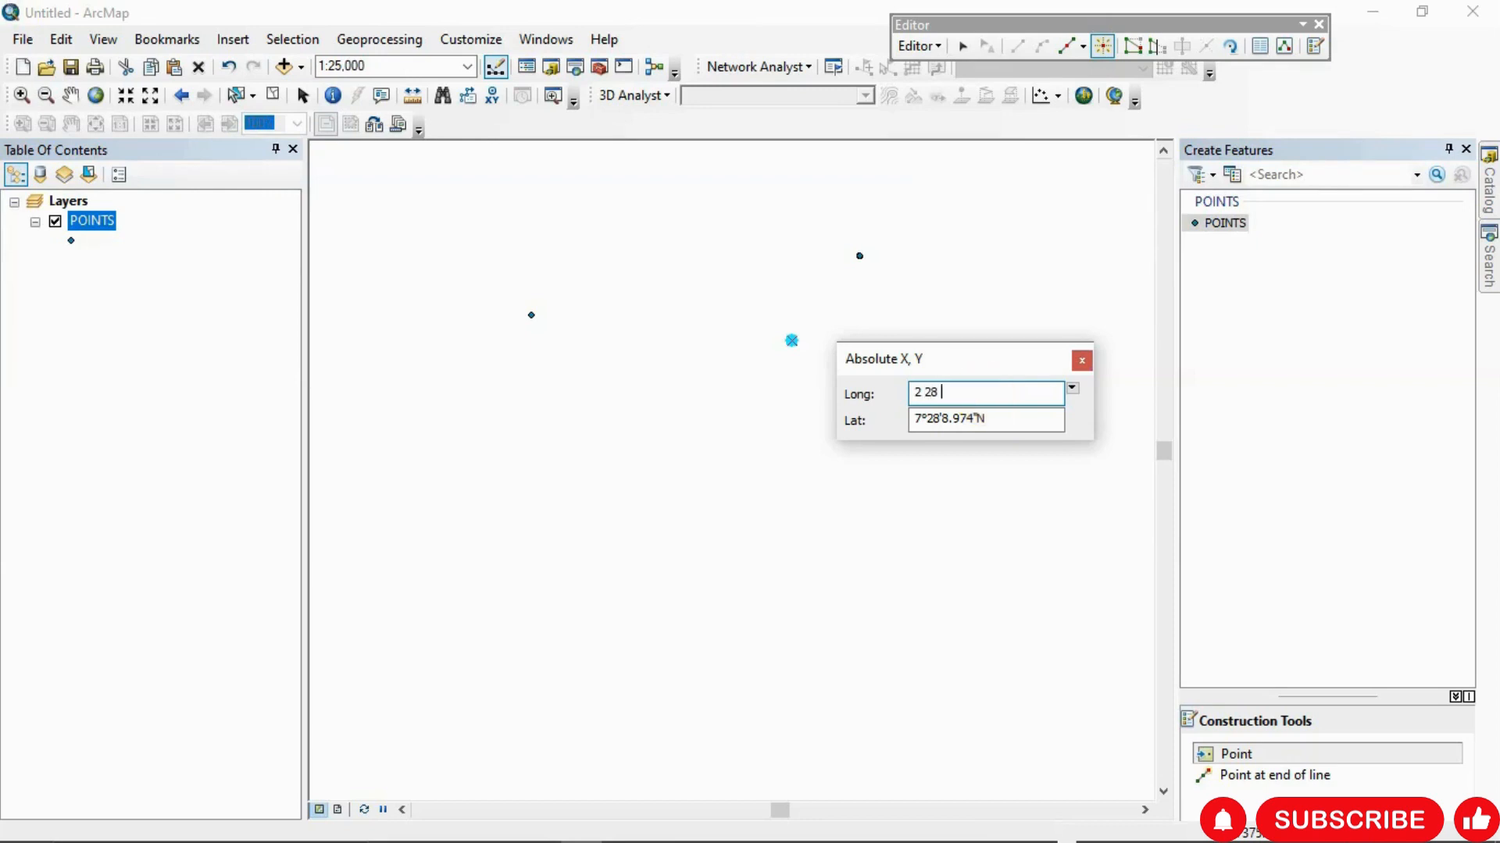
text(57)
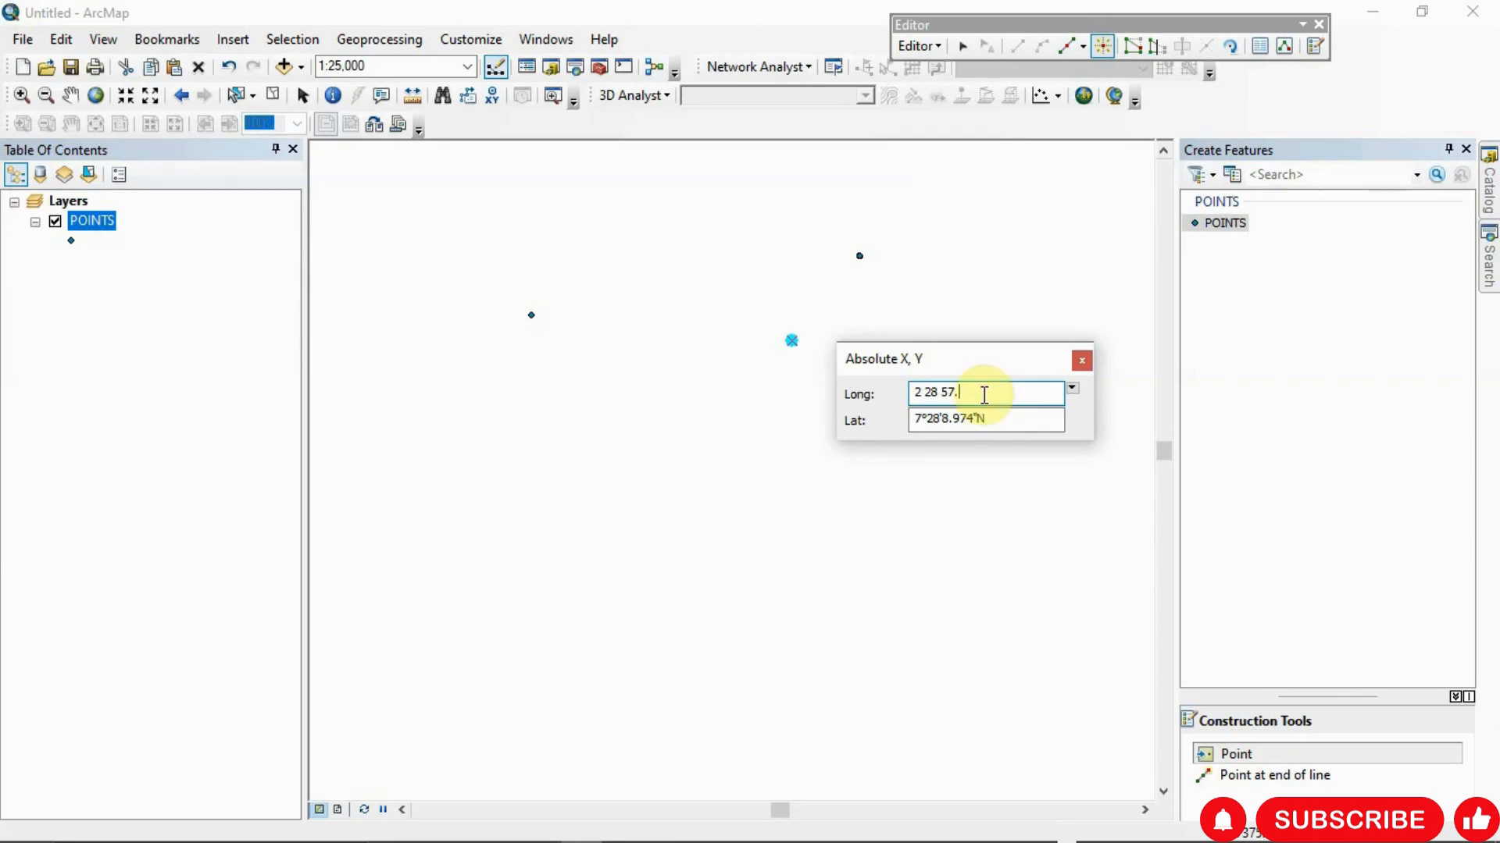
text(.54W)
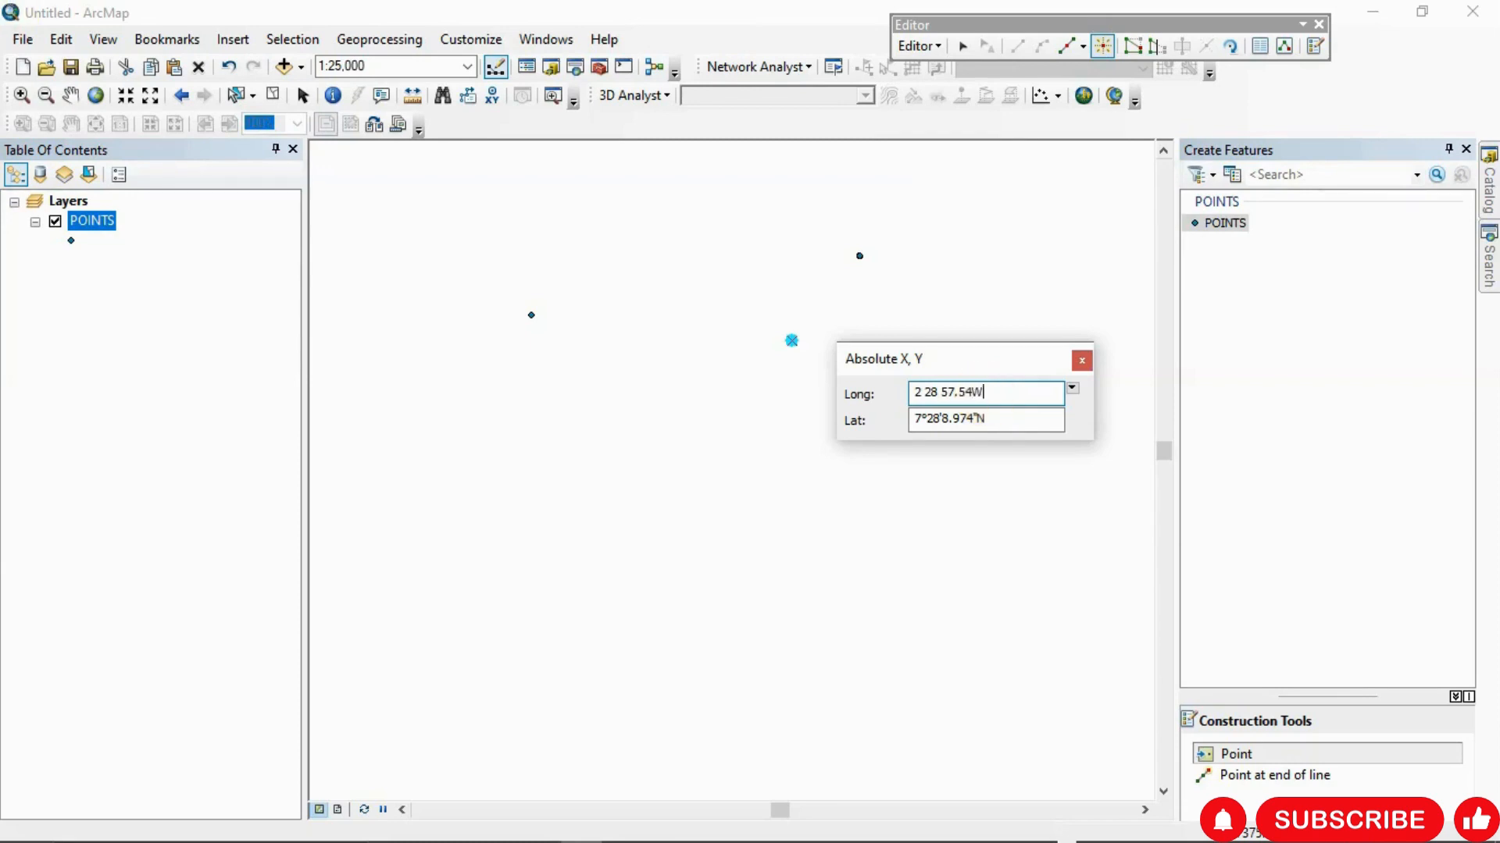
Set the third coordinate point's latitude to 7 28 23.09N and place it
click(1012, 414)
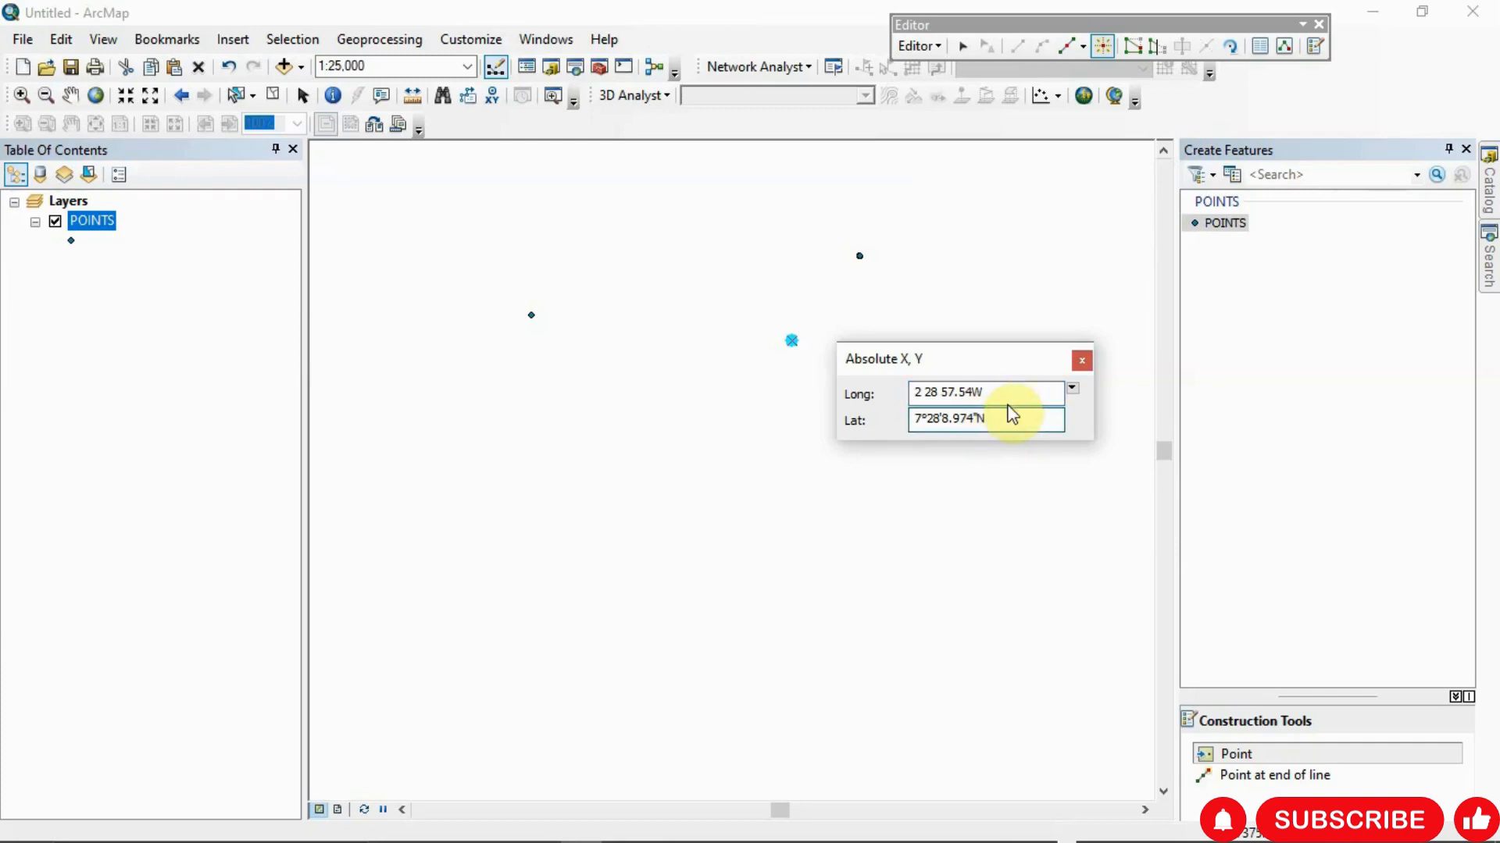
key(BackSpace)
key(BackSpace)
key(BackSpace)
key(BackSpace)
key(BackSpace)
key(BackSpace)
key(BackSpace)
key(BackSpace)
key(BackSpace)
key(BackSpace)
text(2)
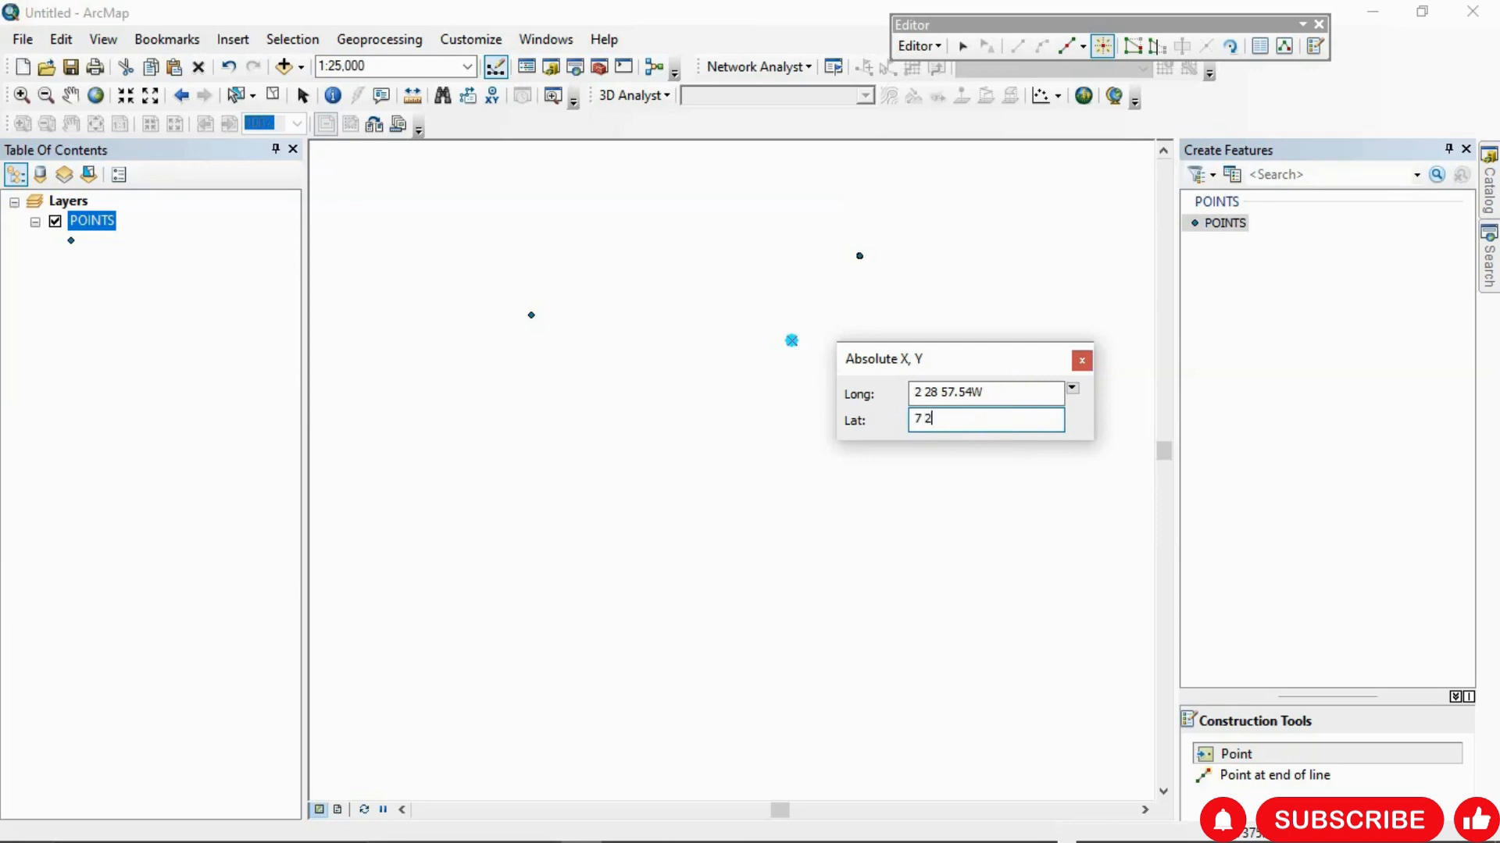
text(8 23.09N)
key(Return)
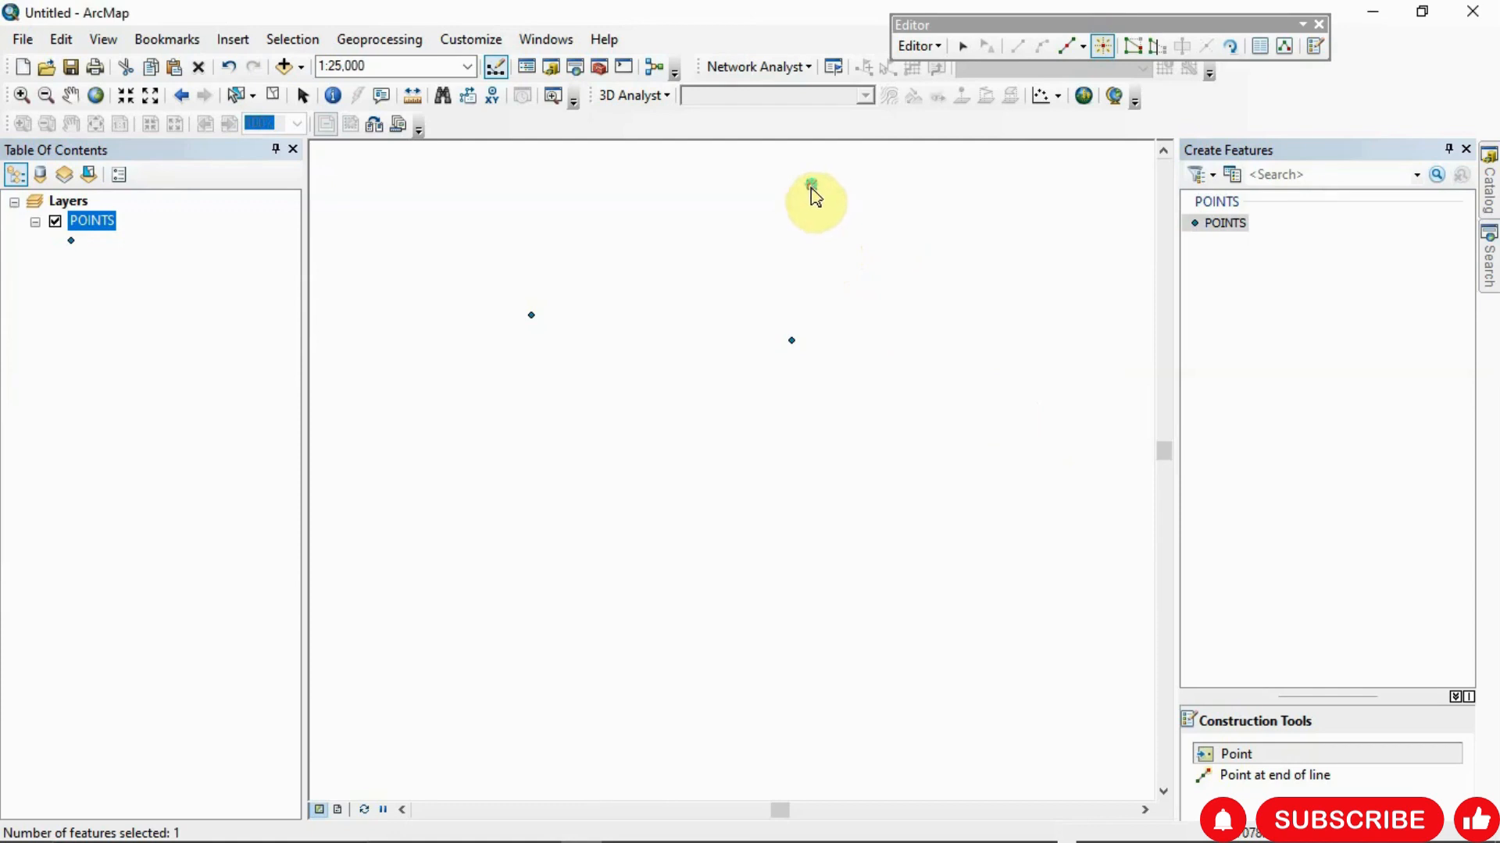
Start an Absolute X, Y entry for a fourth coordinate point with longitude 2 29 48.61W
right_click(832, 277)
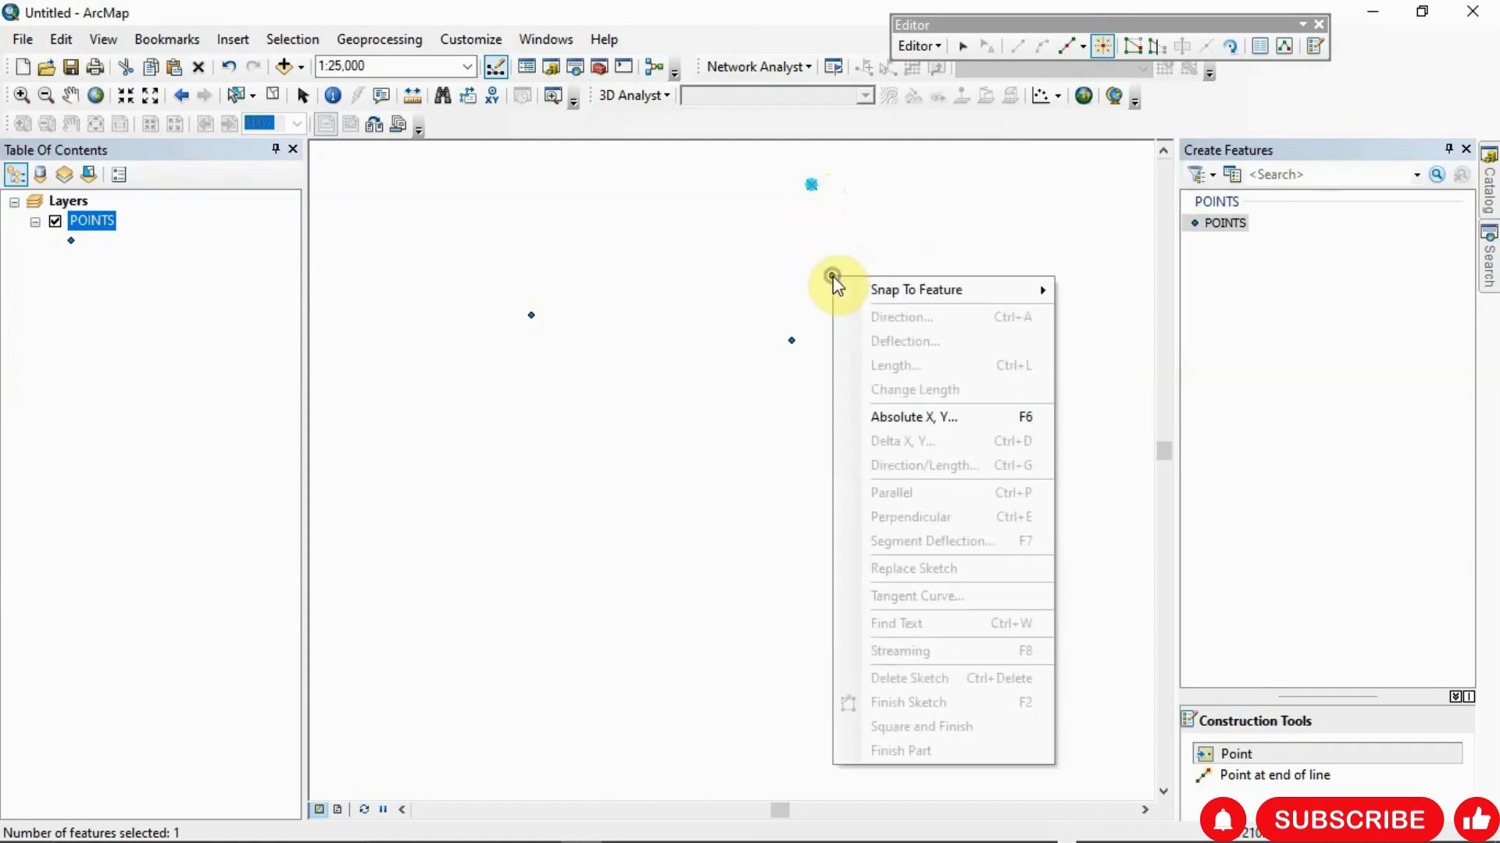
click(949, 425)
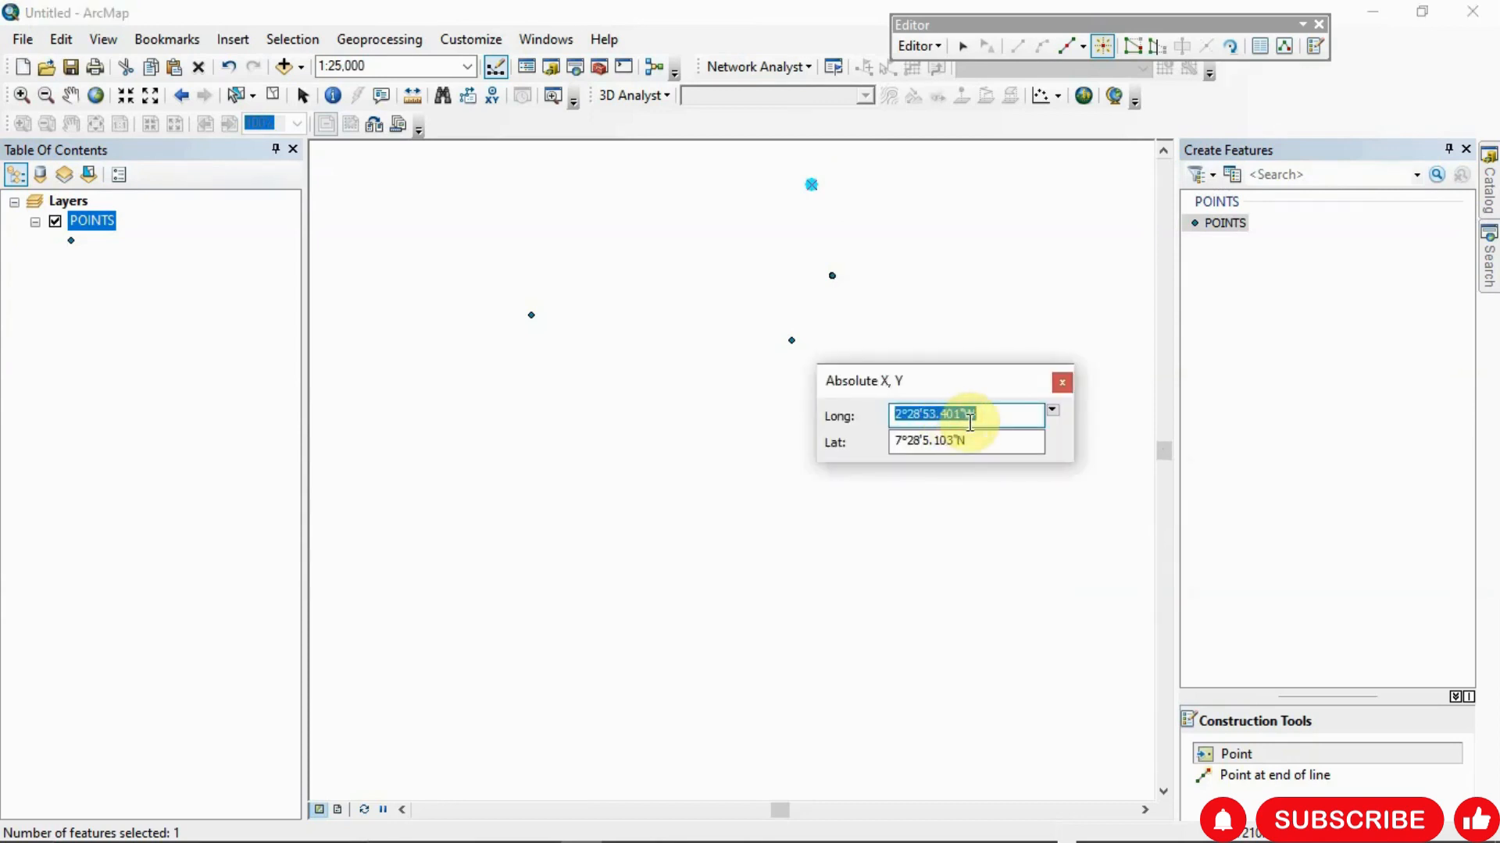
text(2)
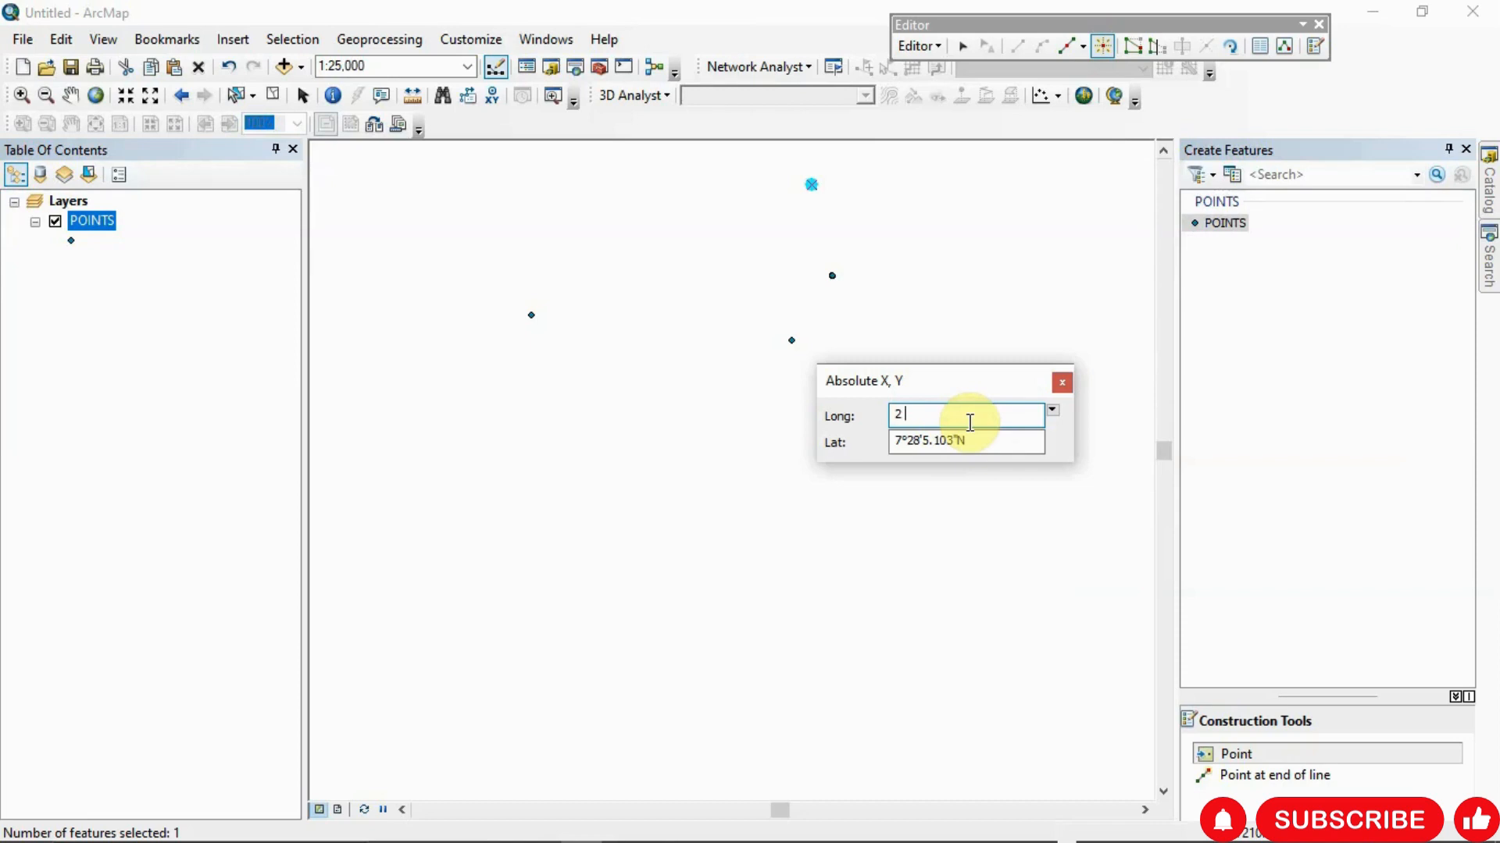
text( 29 48.61W)
Set the fourth coordinate point's latitude to 7 28 28.45N and place it
click(971, 439)
key(BackSpace)
key(BackSpace)
key(BackSpace)
key(BackSpace)
key(BackSpace)
key(BackSpace)
key(BackSpace)
key(BackSpace)
key(BackSpace)
key(BackSpace)
key(BackSpace)
key(BackSpace)
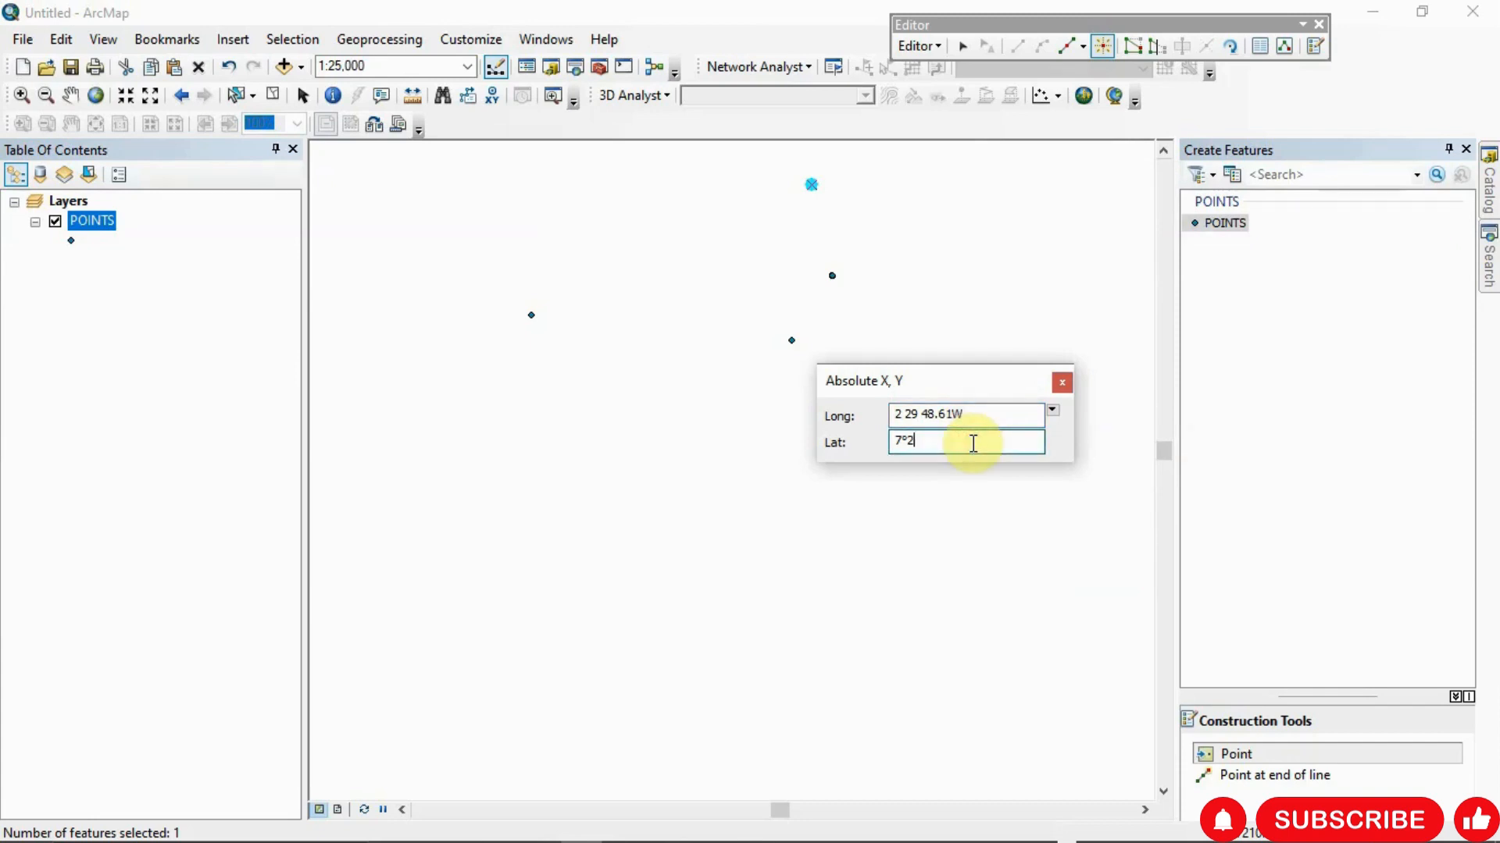
text(7 28 28.45N)
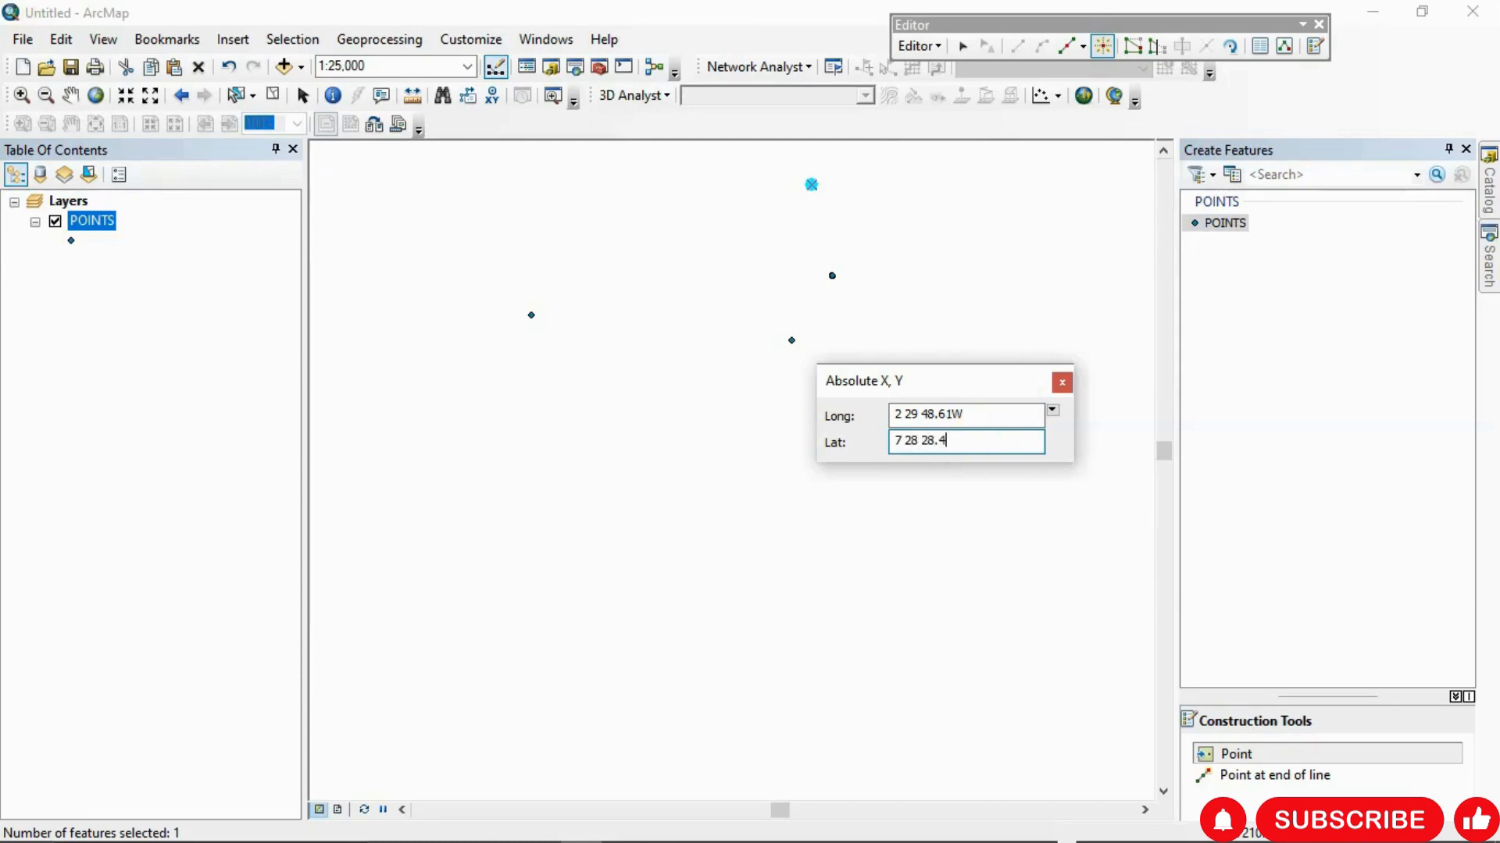
key(Return)
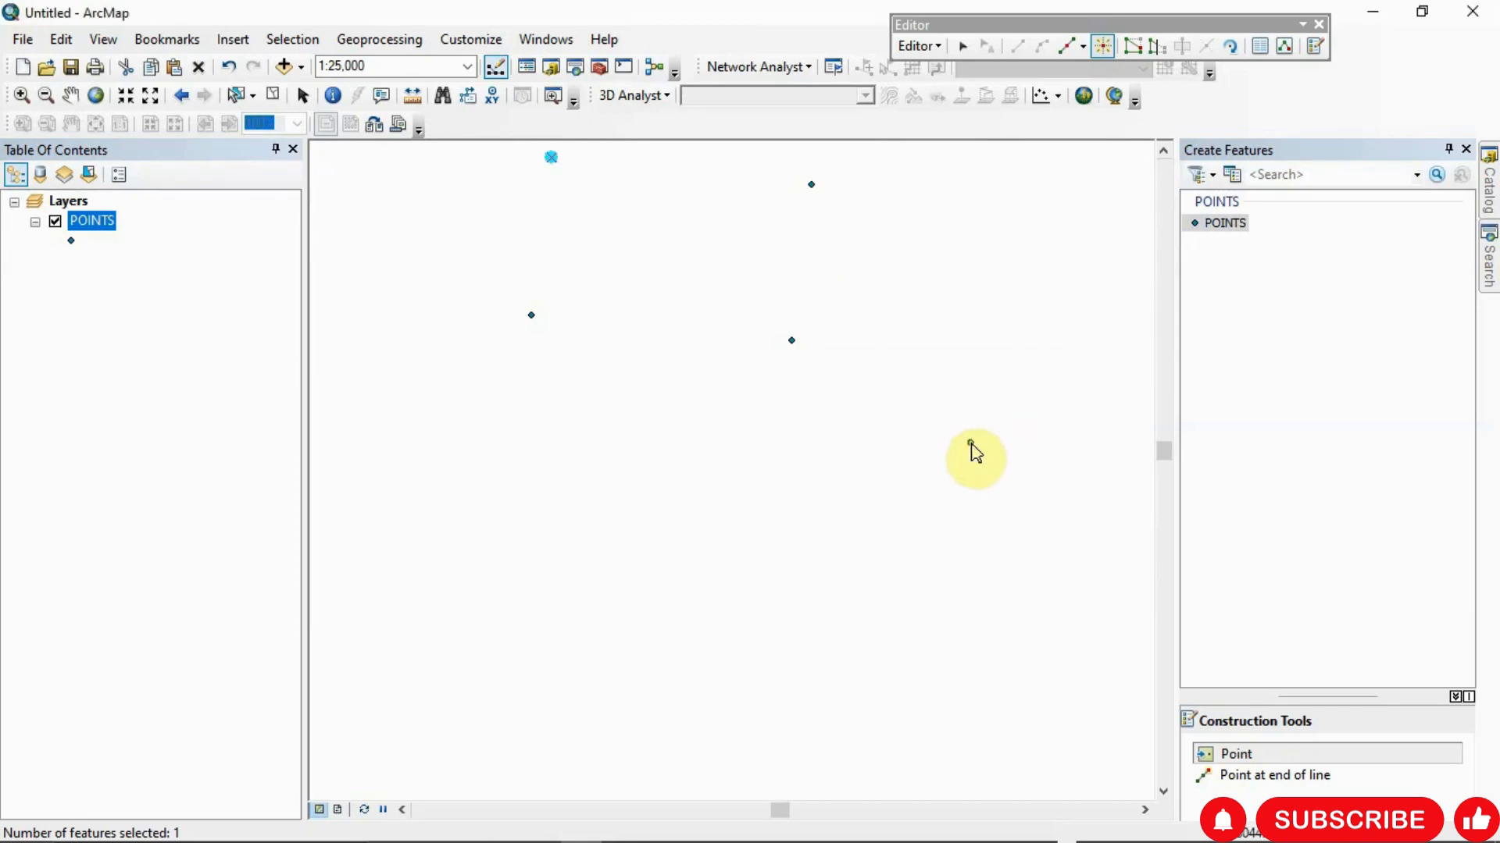
Examine the four placed coordinate points on the map and check them against the coordinate list in Word
scroll(563, 230, up, 2)
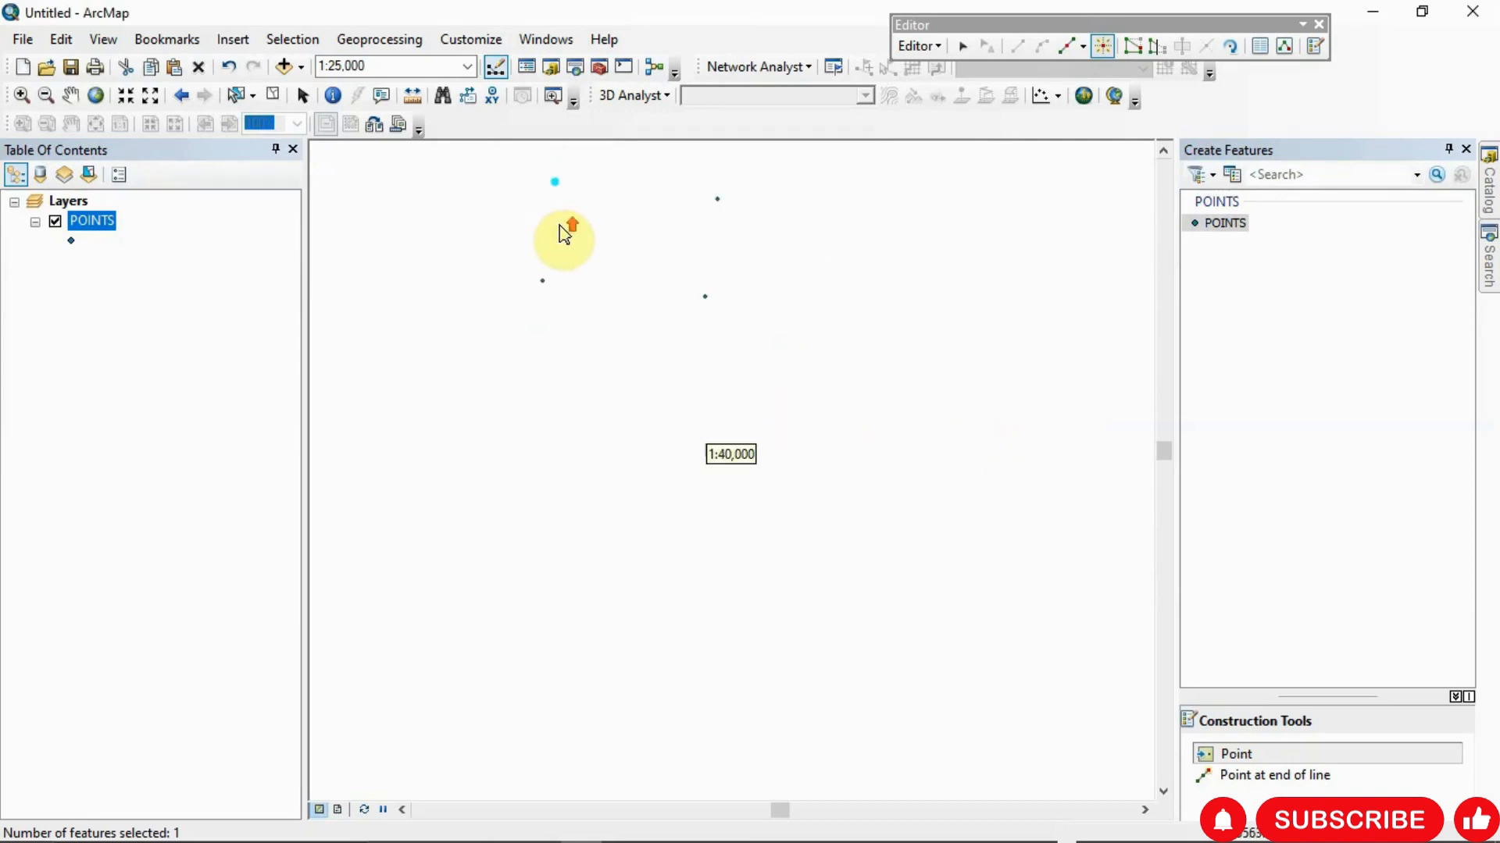
scroll(567, 230, up, 1)
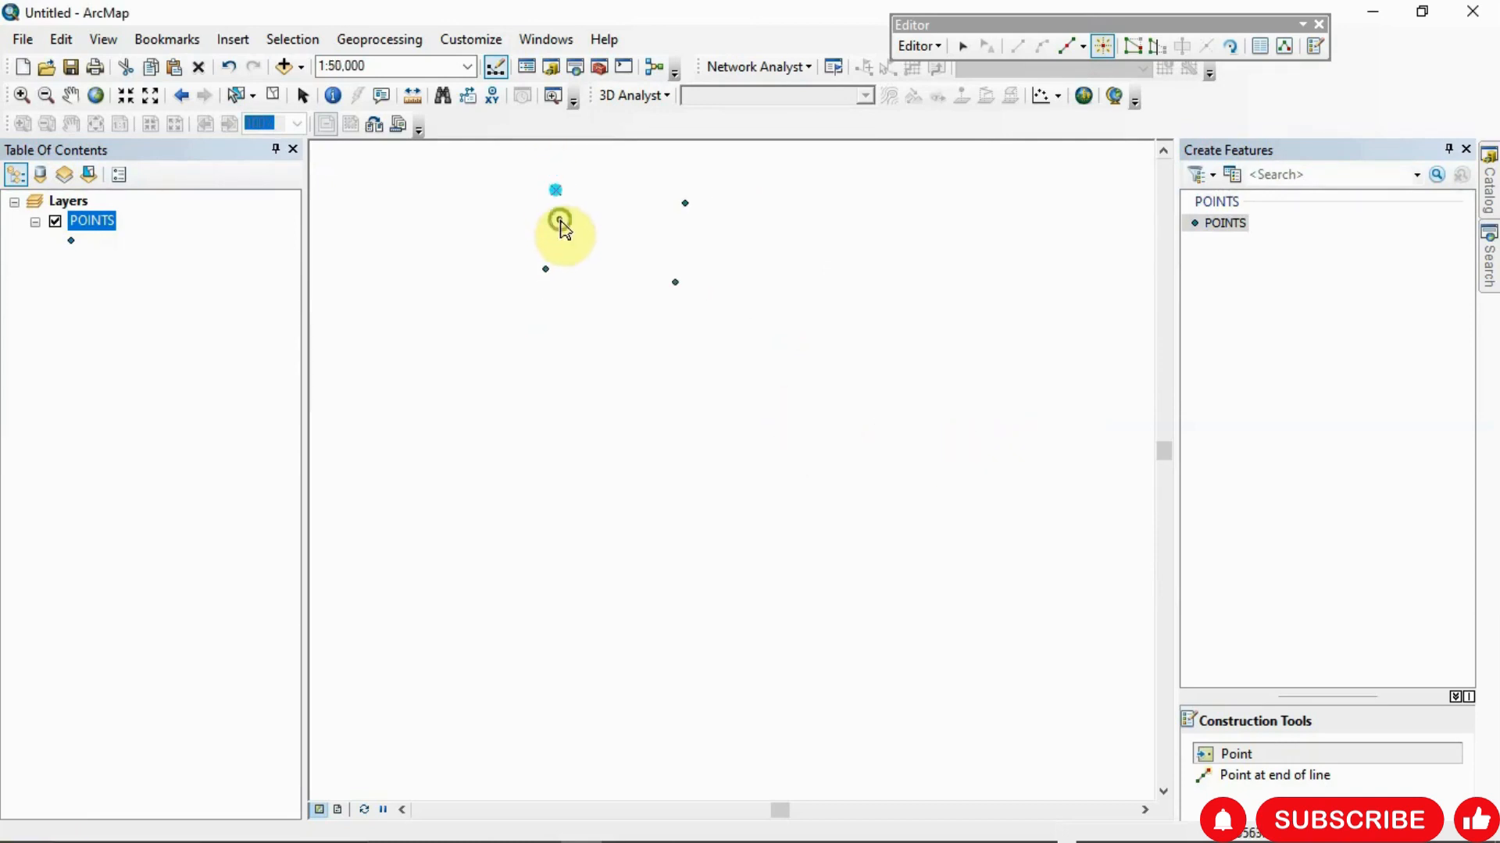
drag(562, 223, 573, 311)
scroll(573, 310, down, 1)
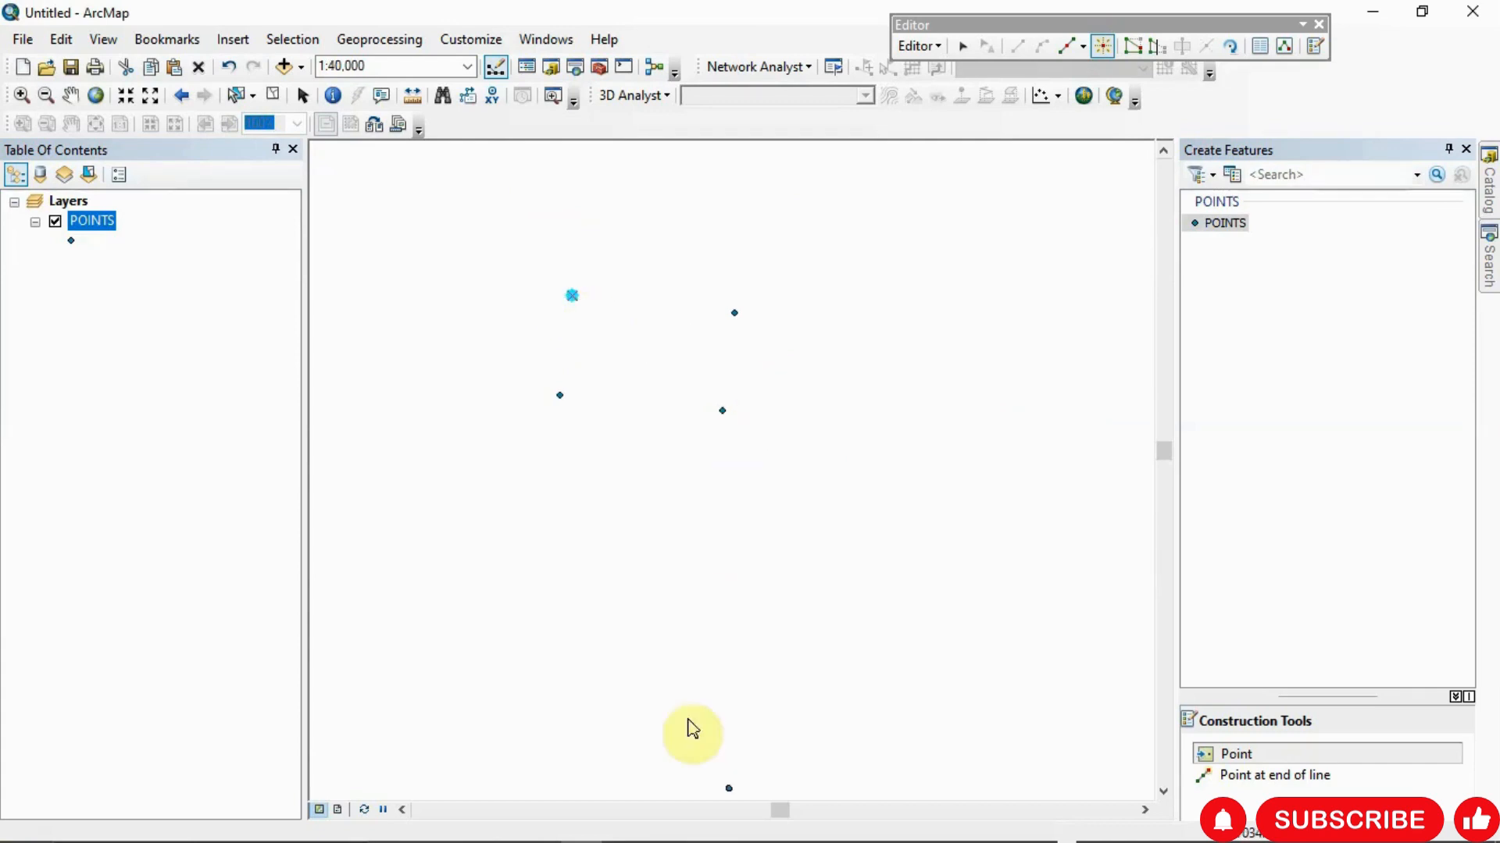
mouse_move(1033, 822)
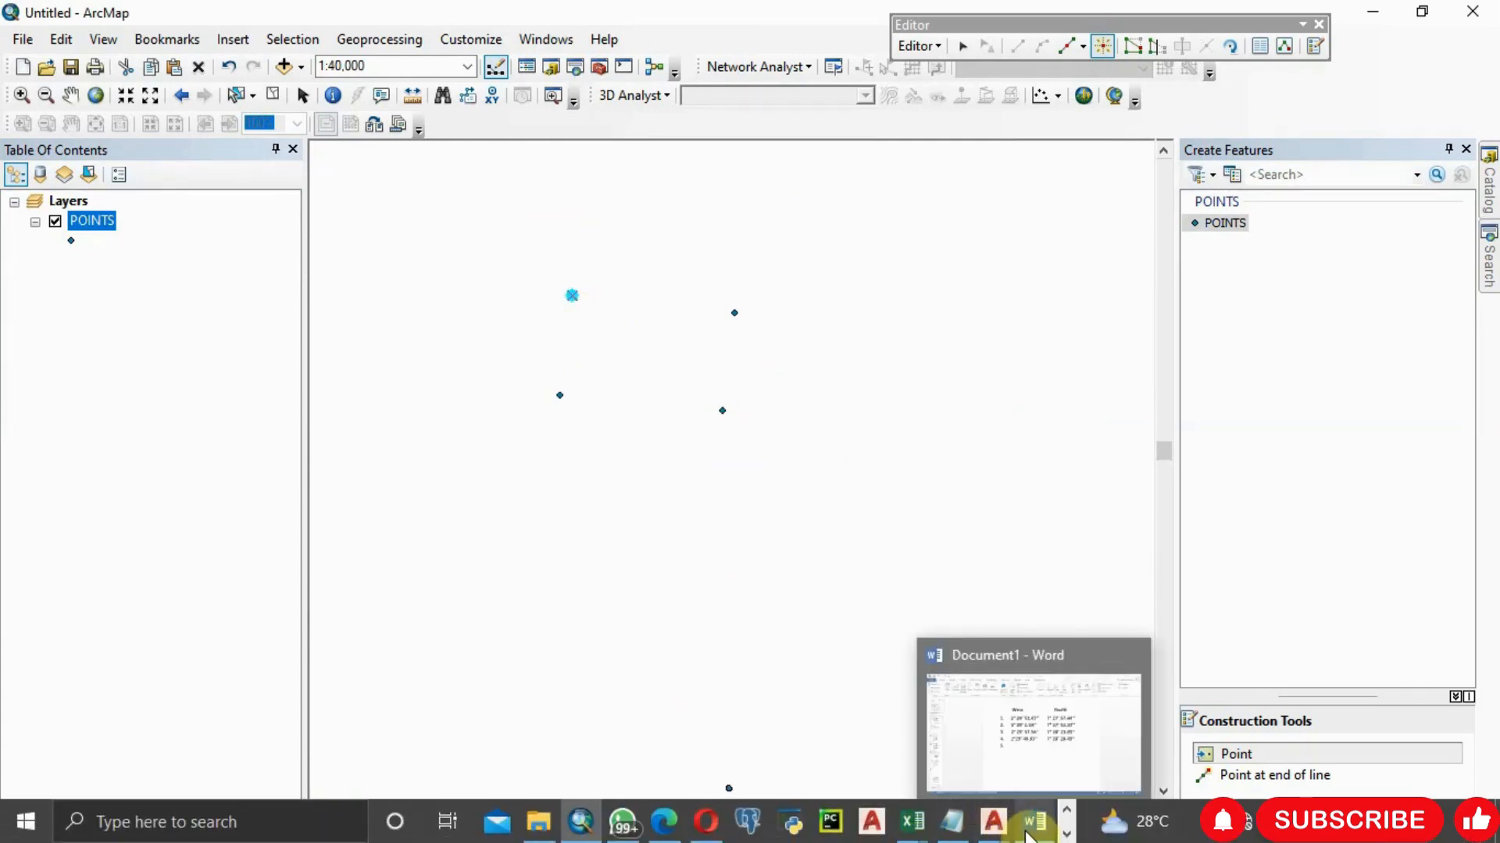
click(1038, 759)
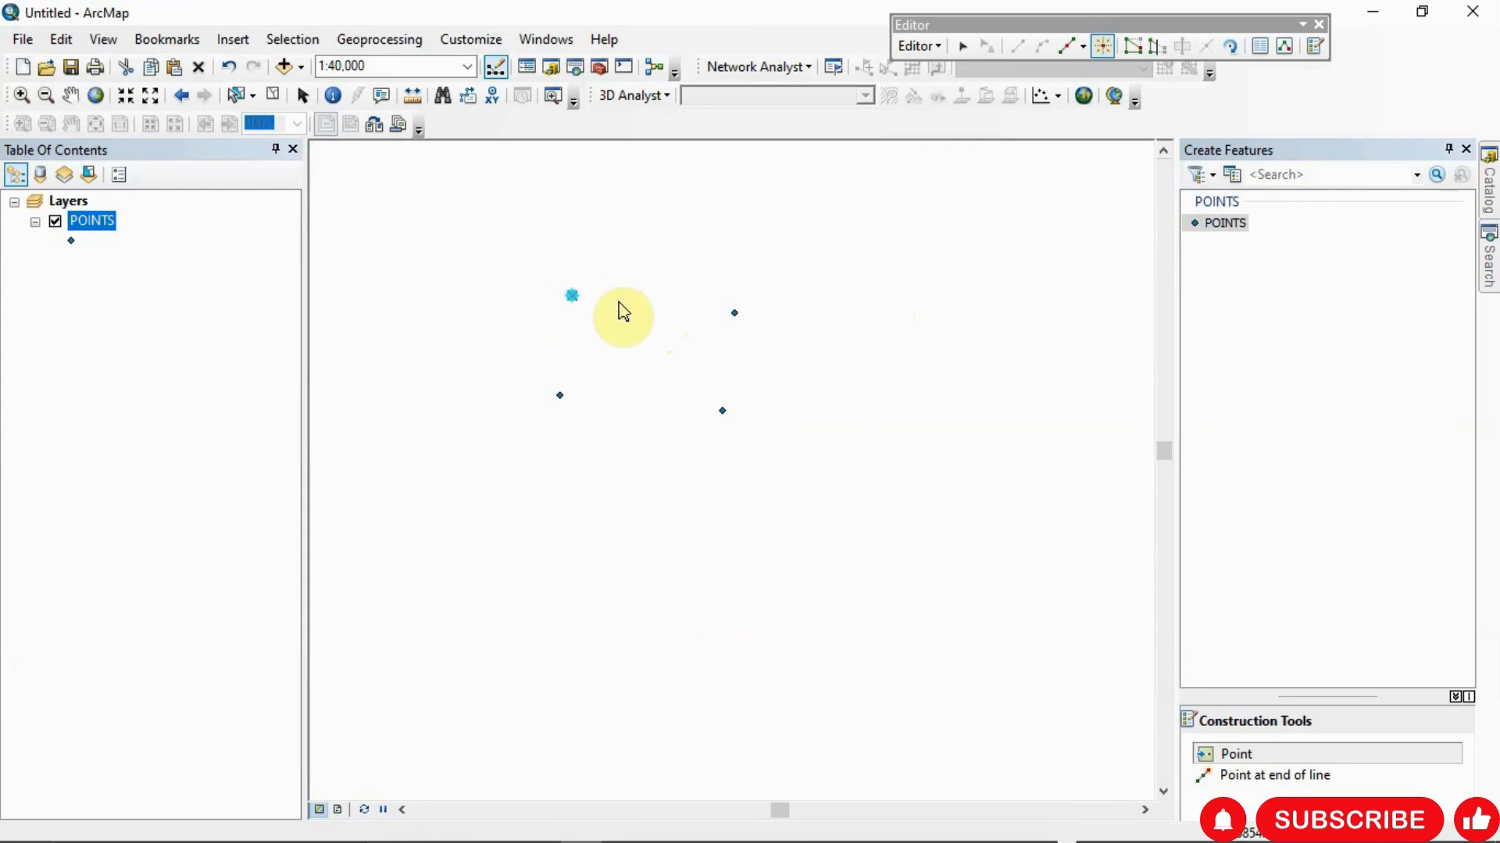
click(735, 311)
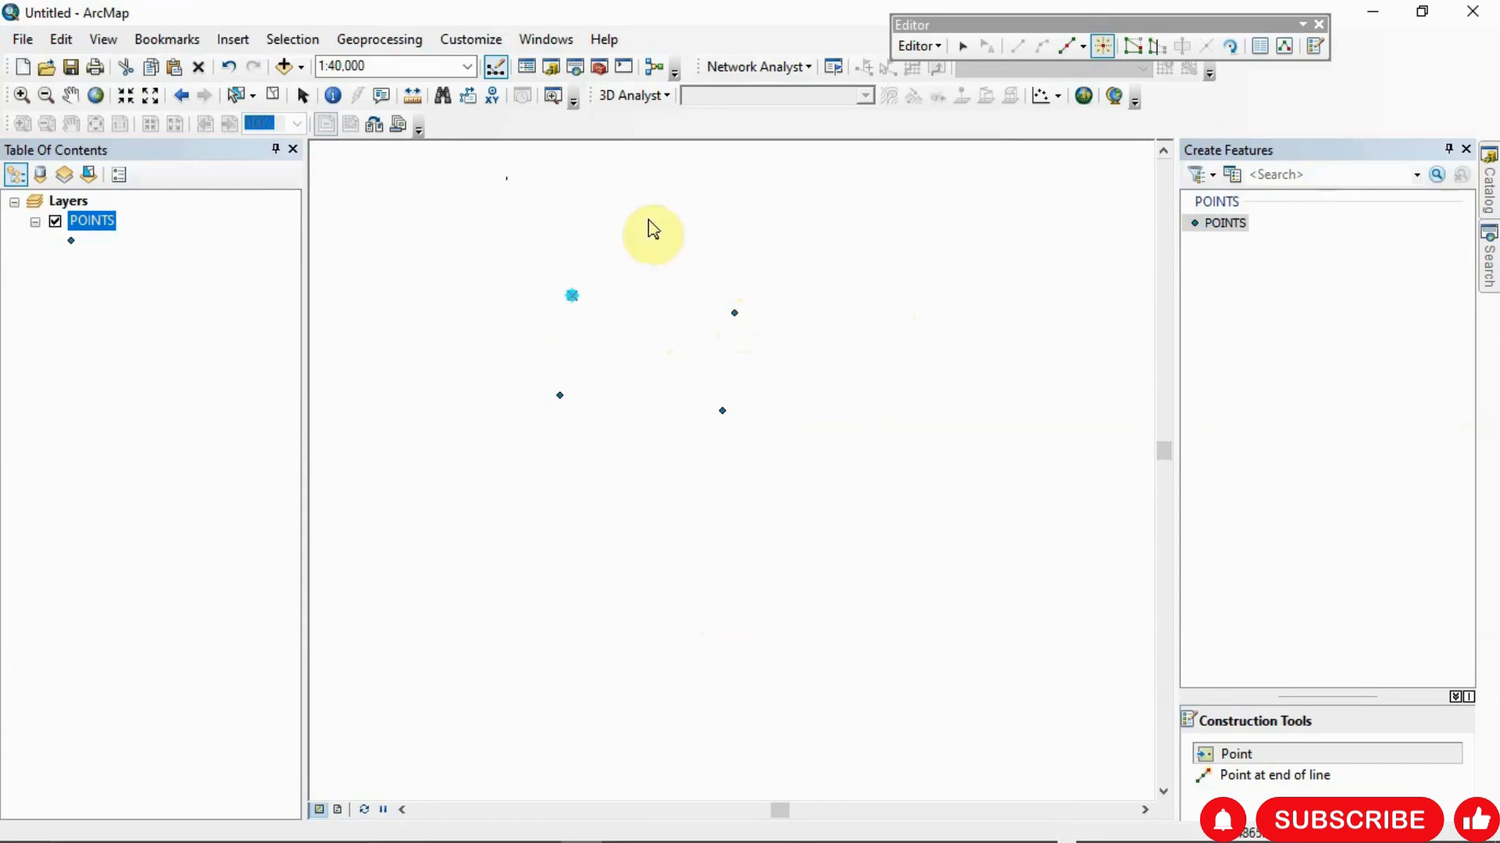
Open Go To XY, place its window clear of the plotted points, and set the longitude to 2 29 52.47W
click(498, 100)
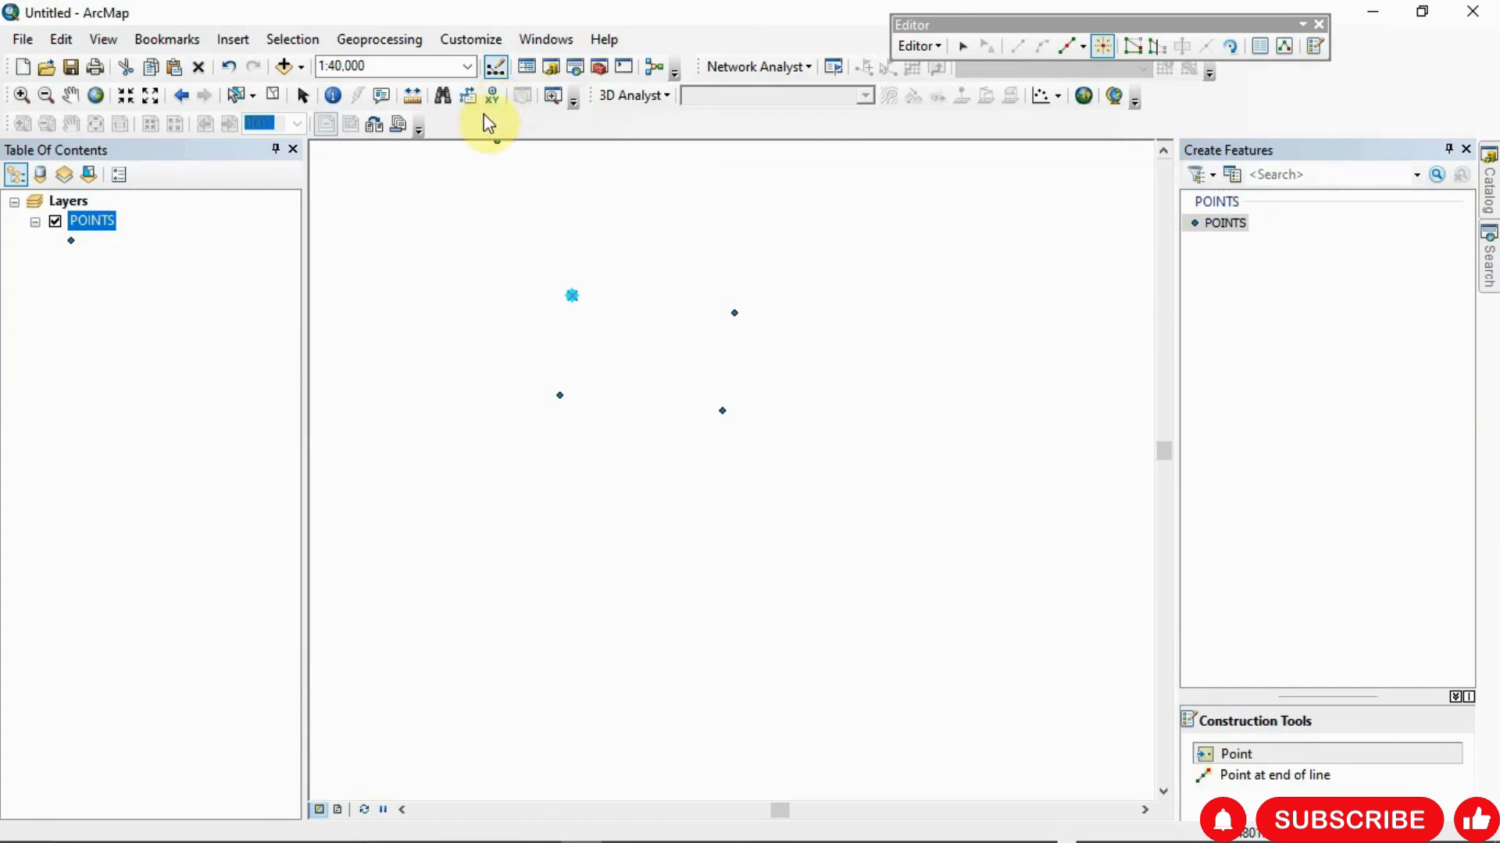
click(492, 98)
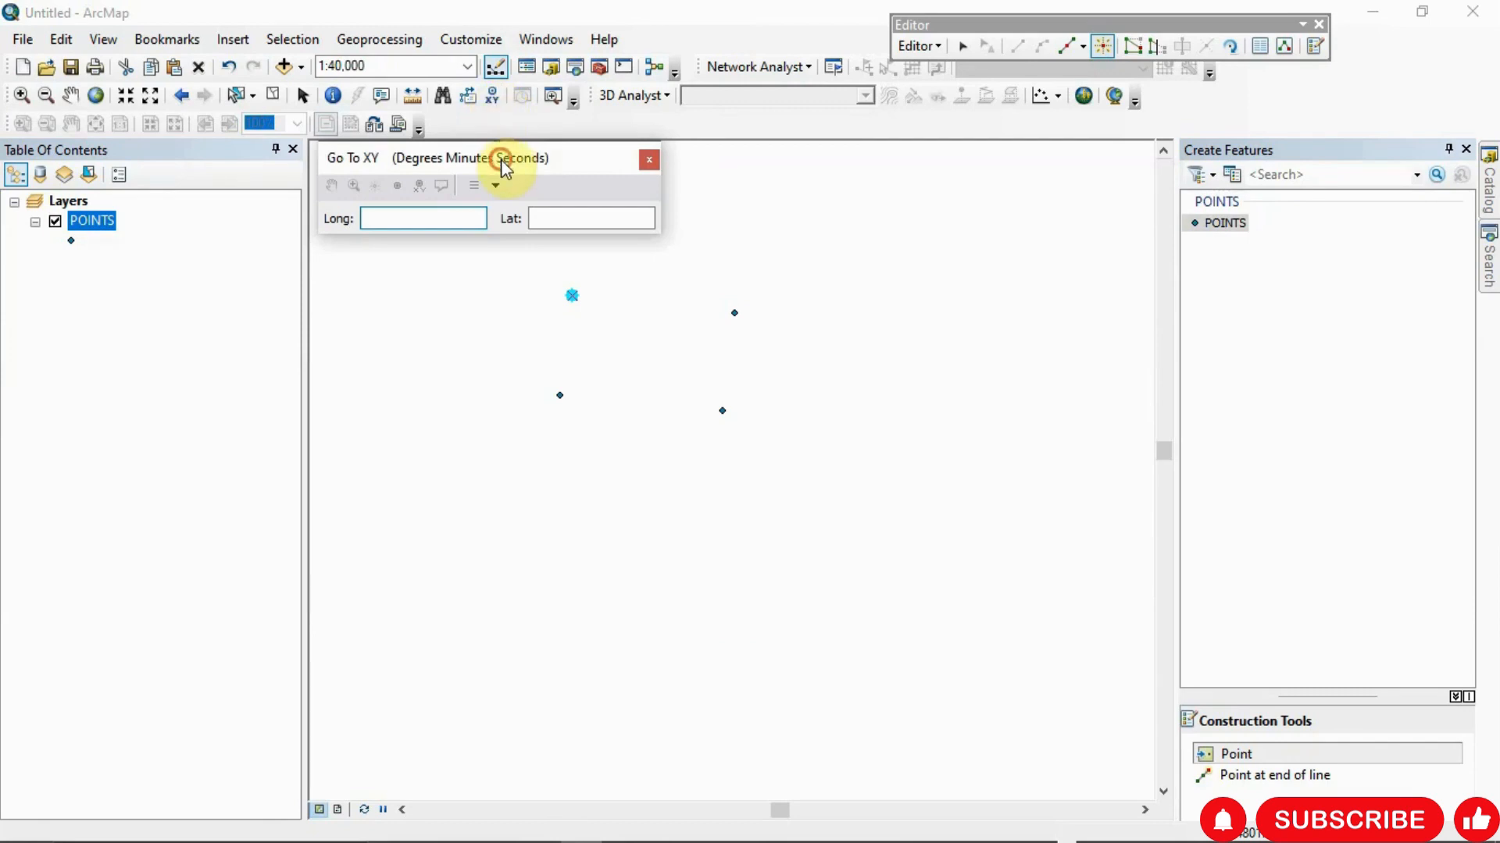
drag(500, 159, 730, 517)
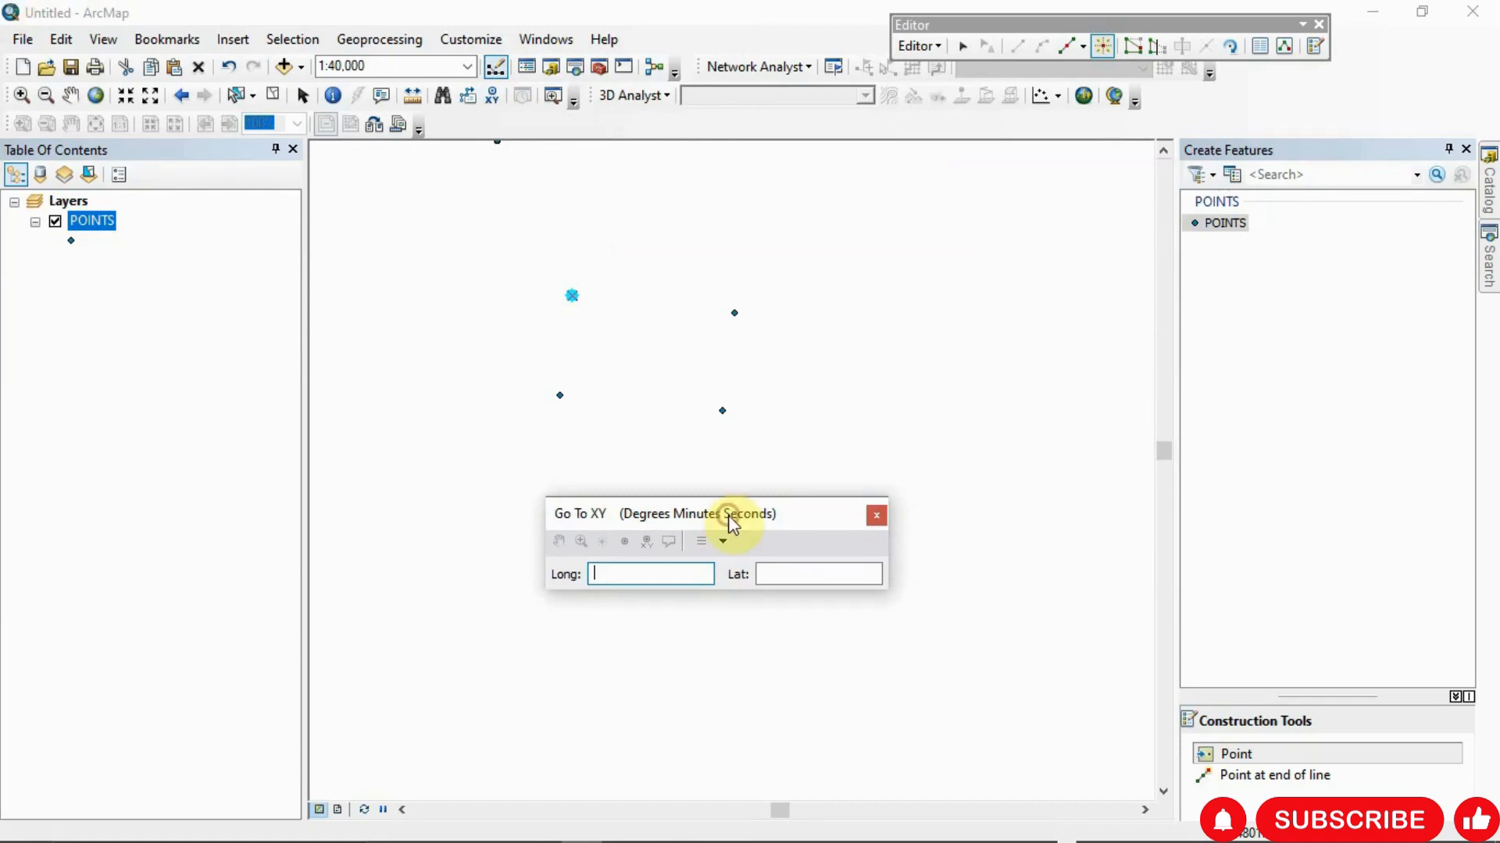
click(674, 576)
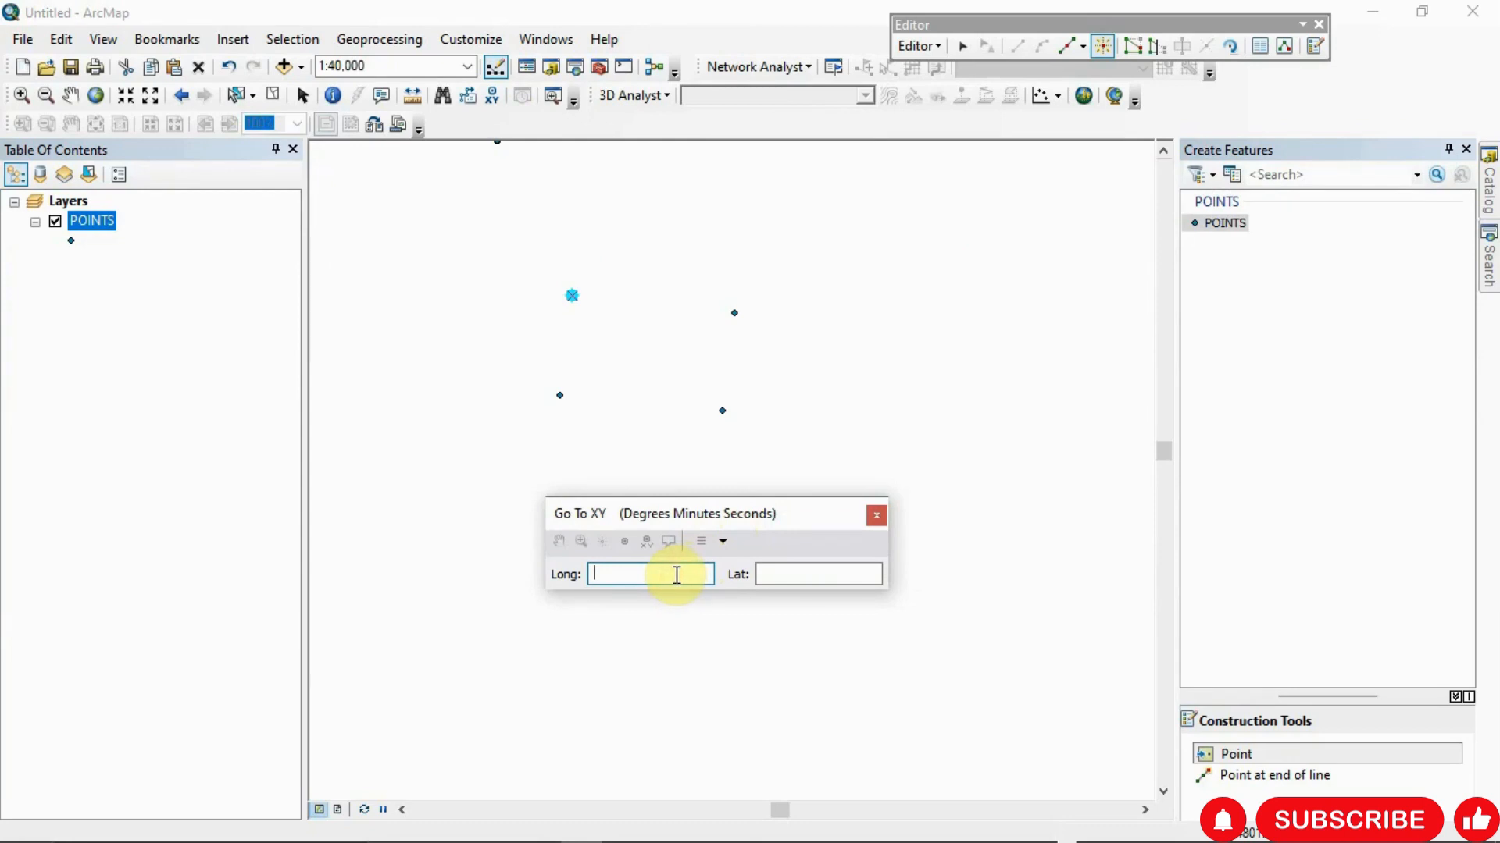
text(2)
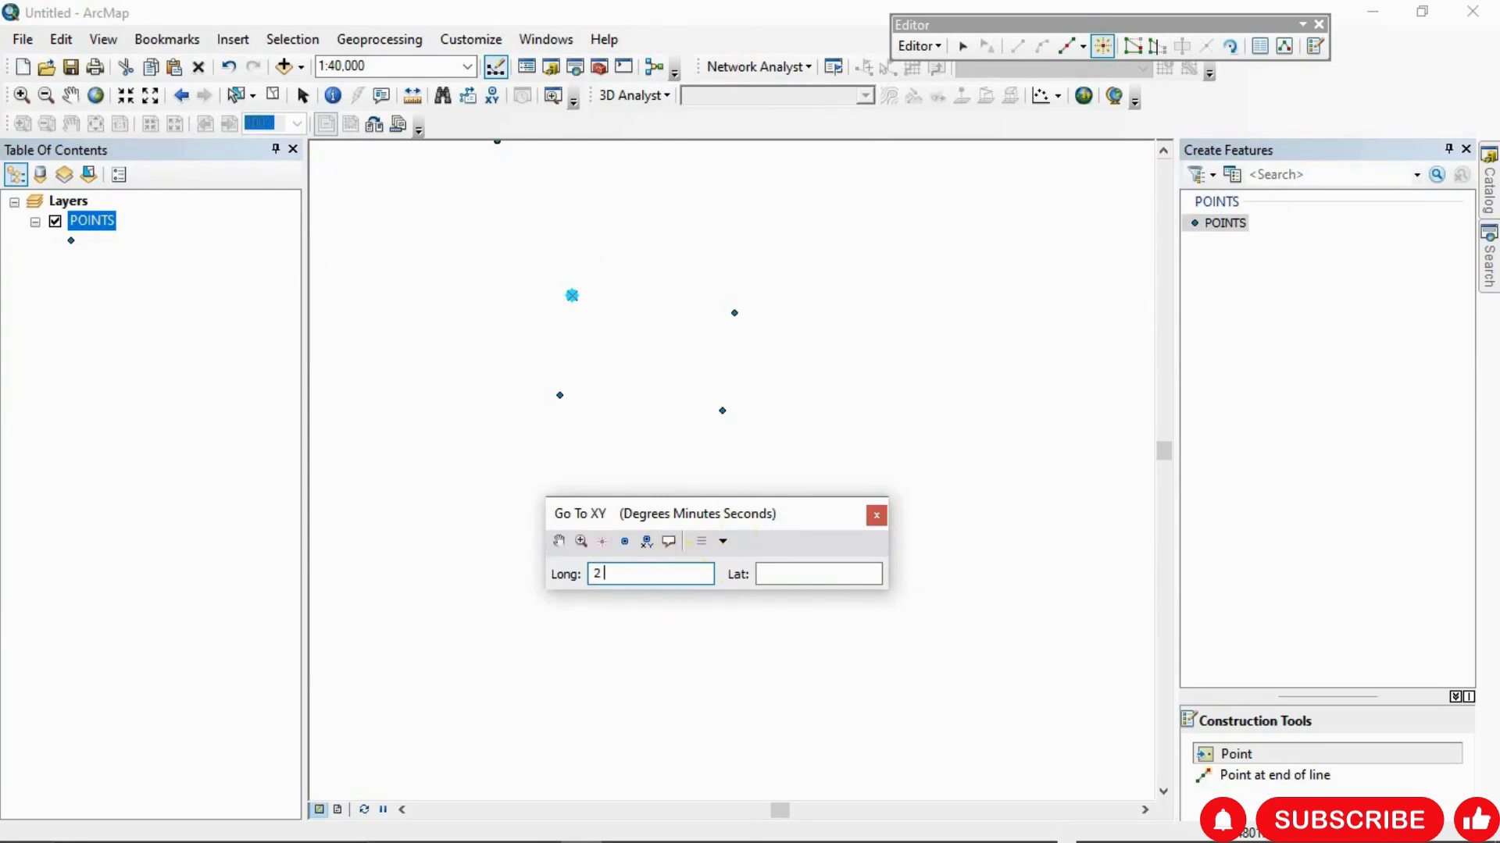
text( 29)
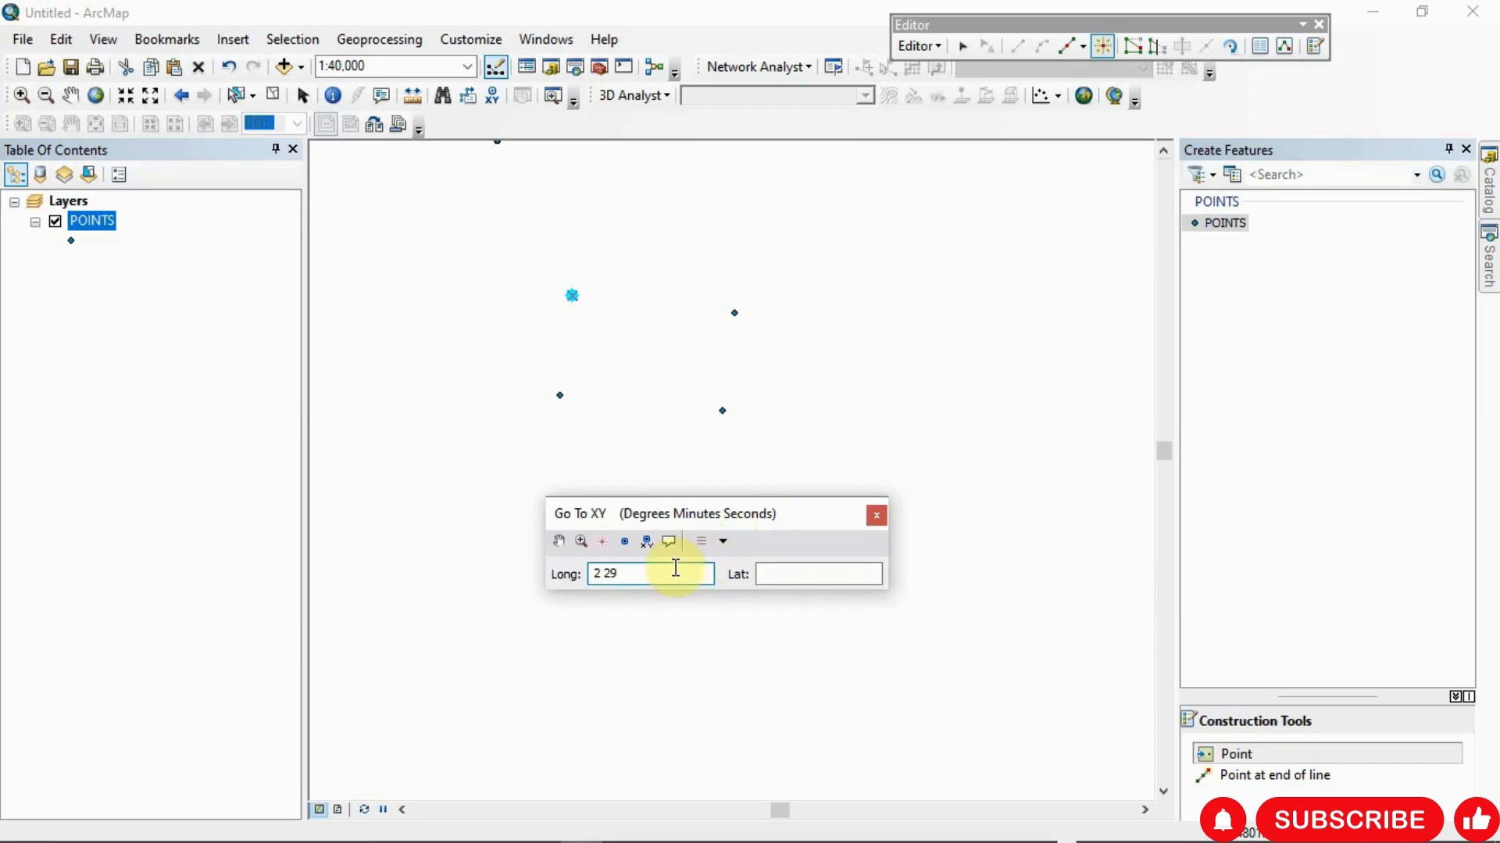
text( 52)
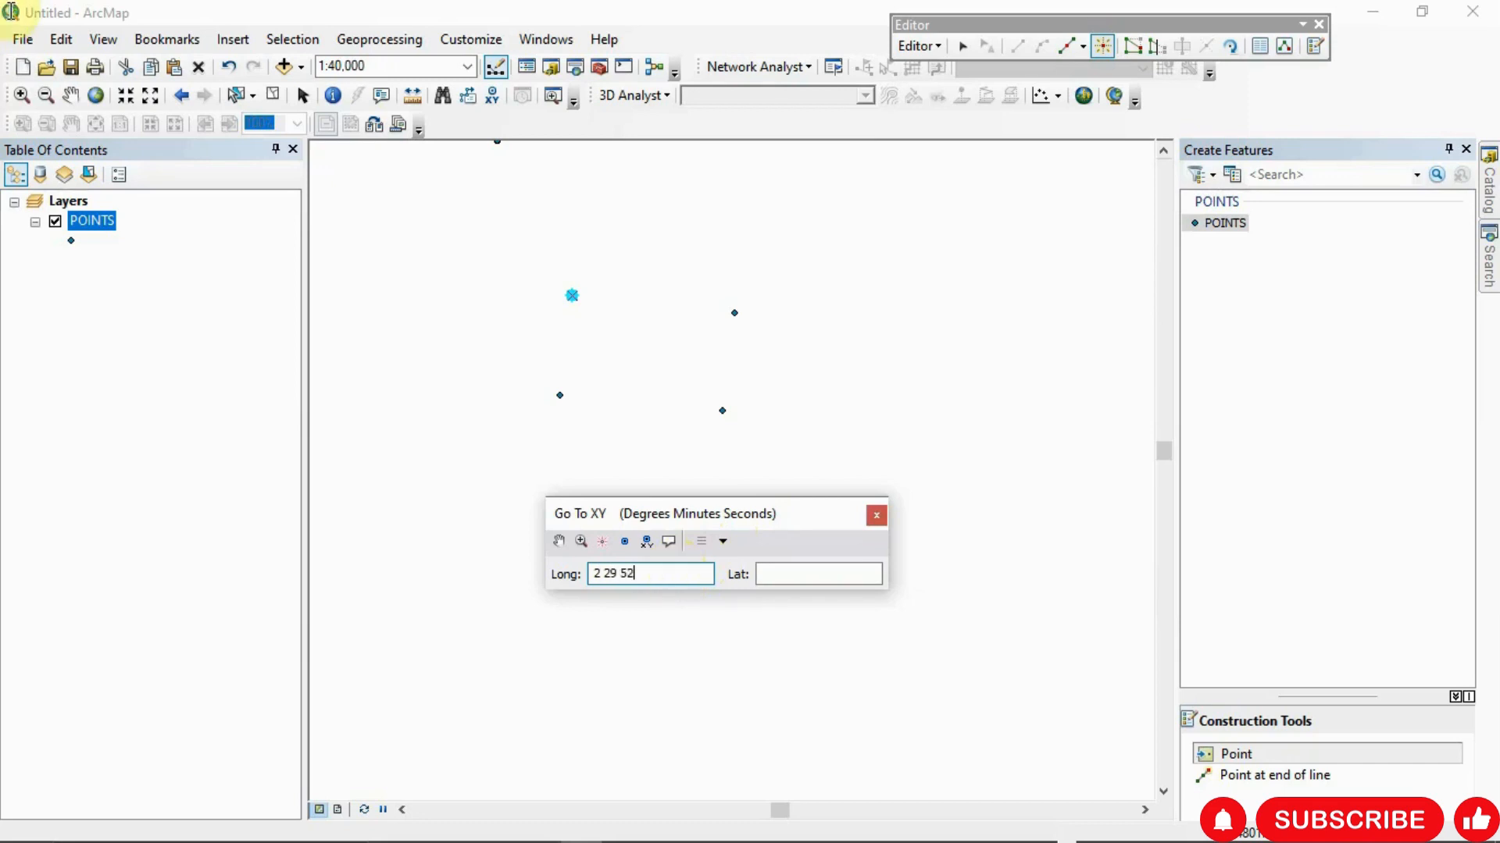
text(.)
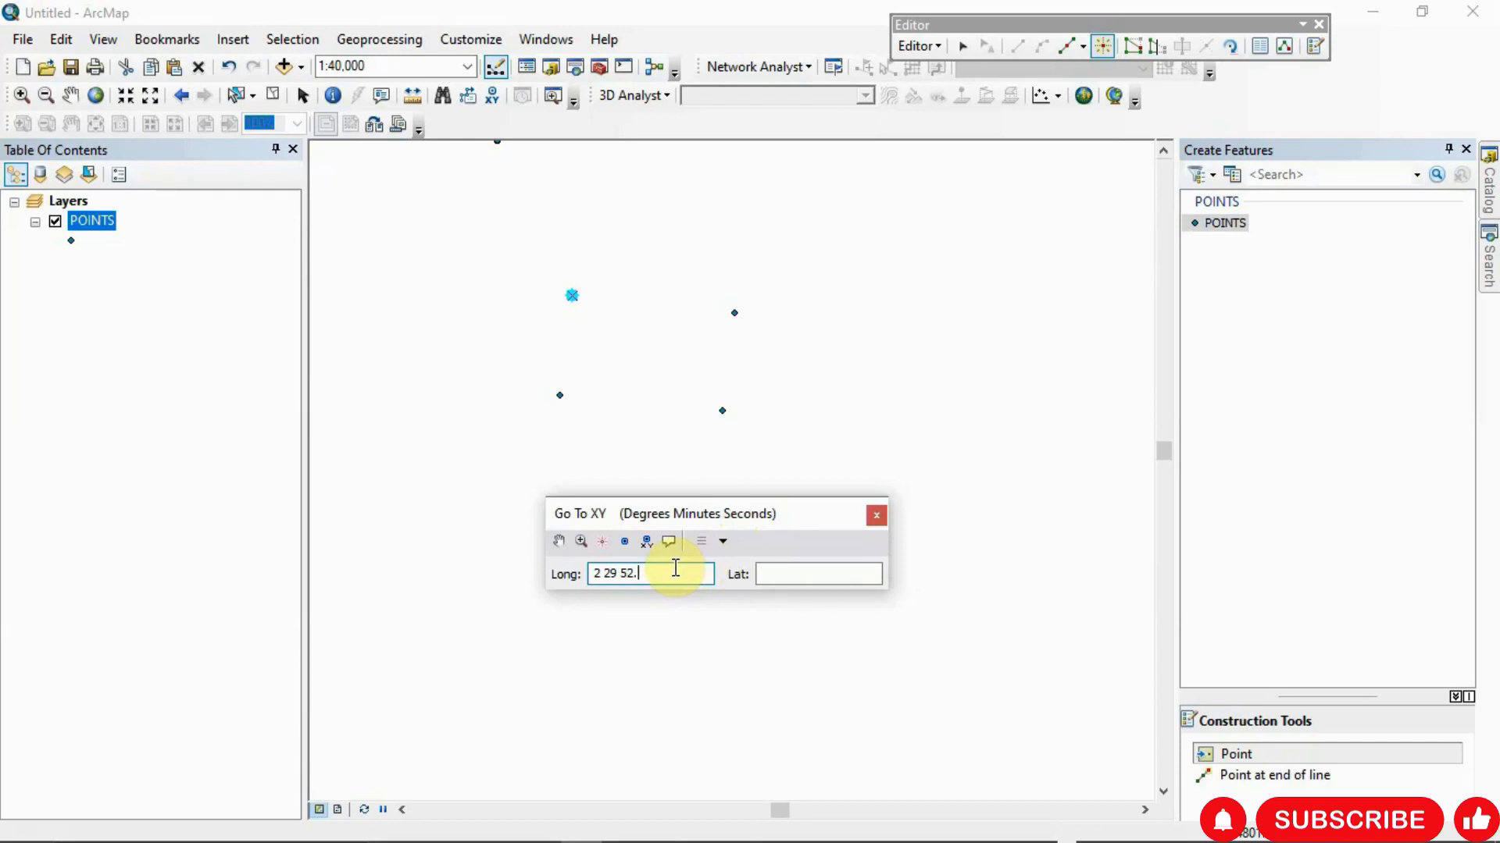
text(47W)
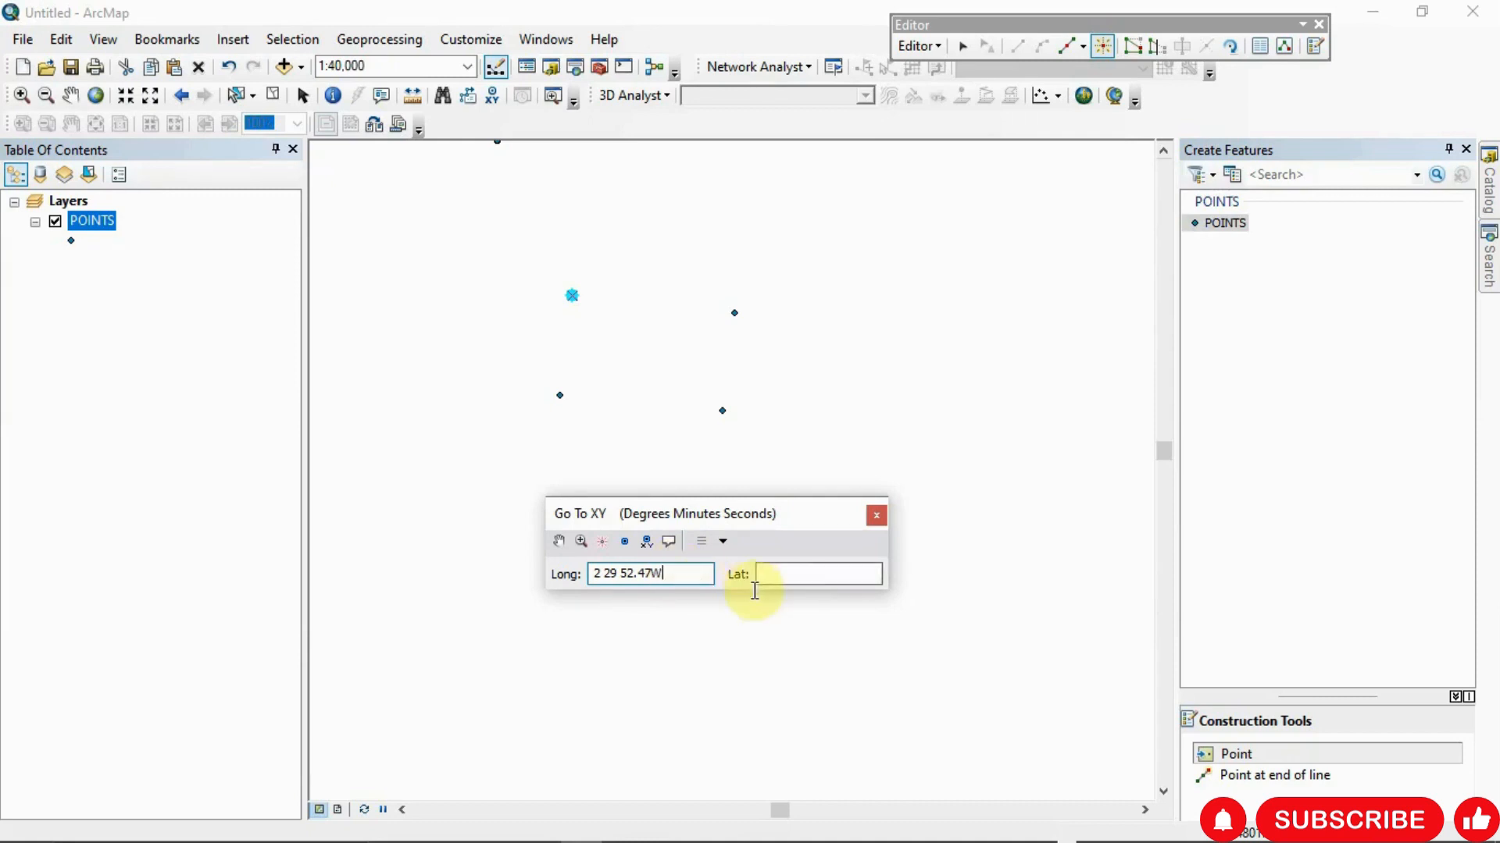
Set the Go To XY latitude to 7 27 57.44N and flash that location on the map
click(788, 575)
text(7)
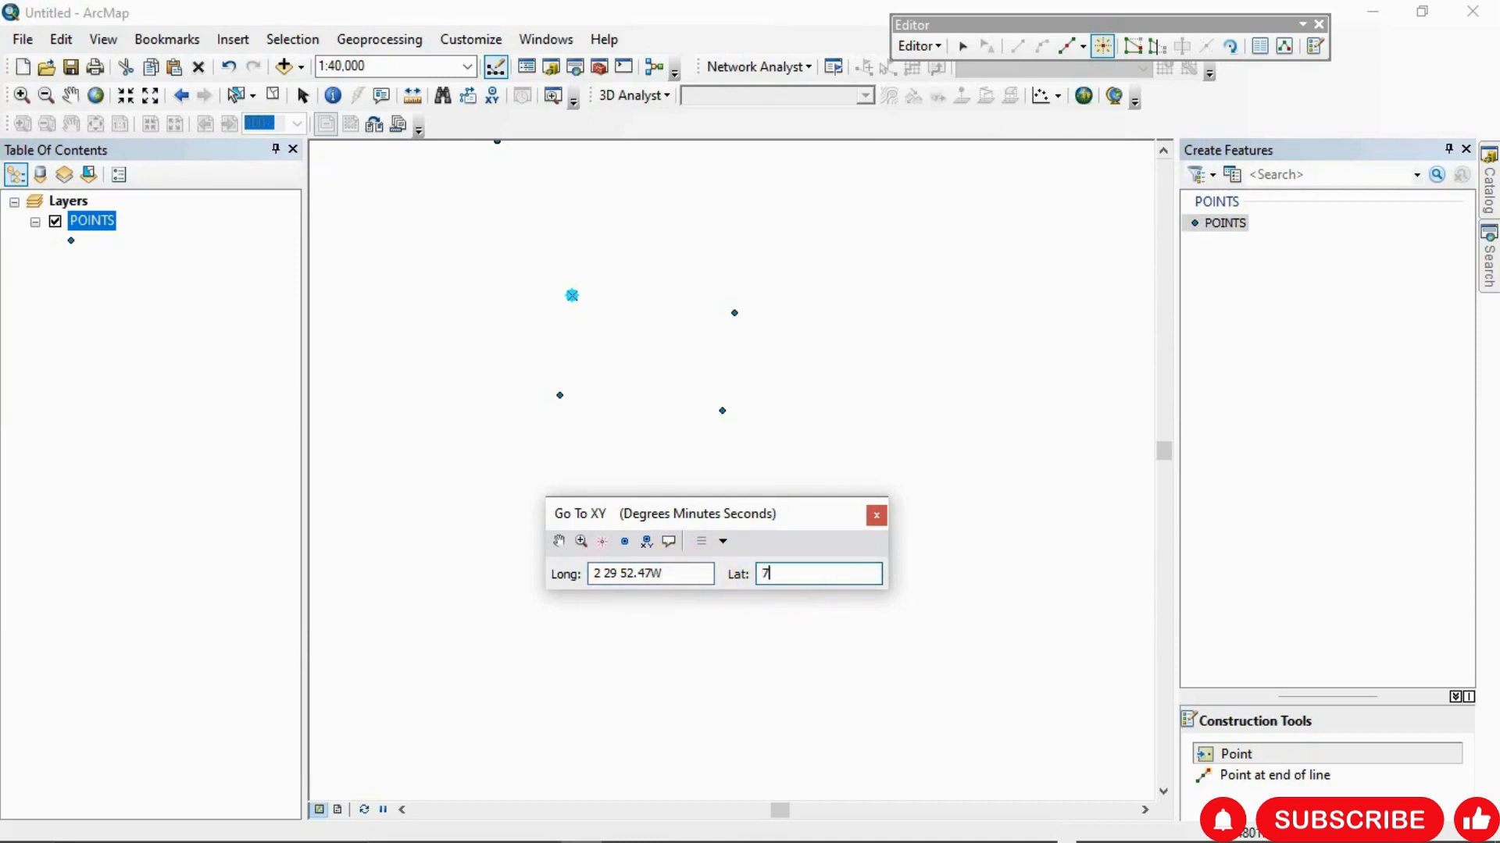
text( 27)
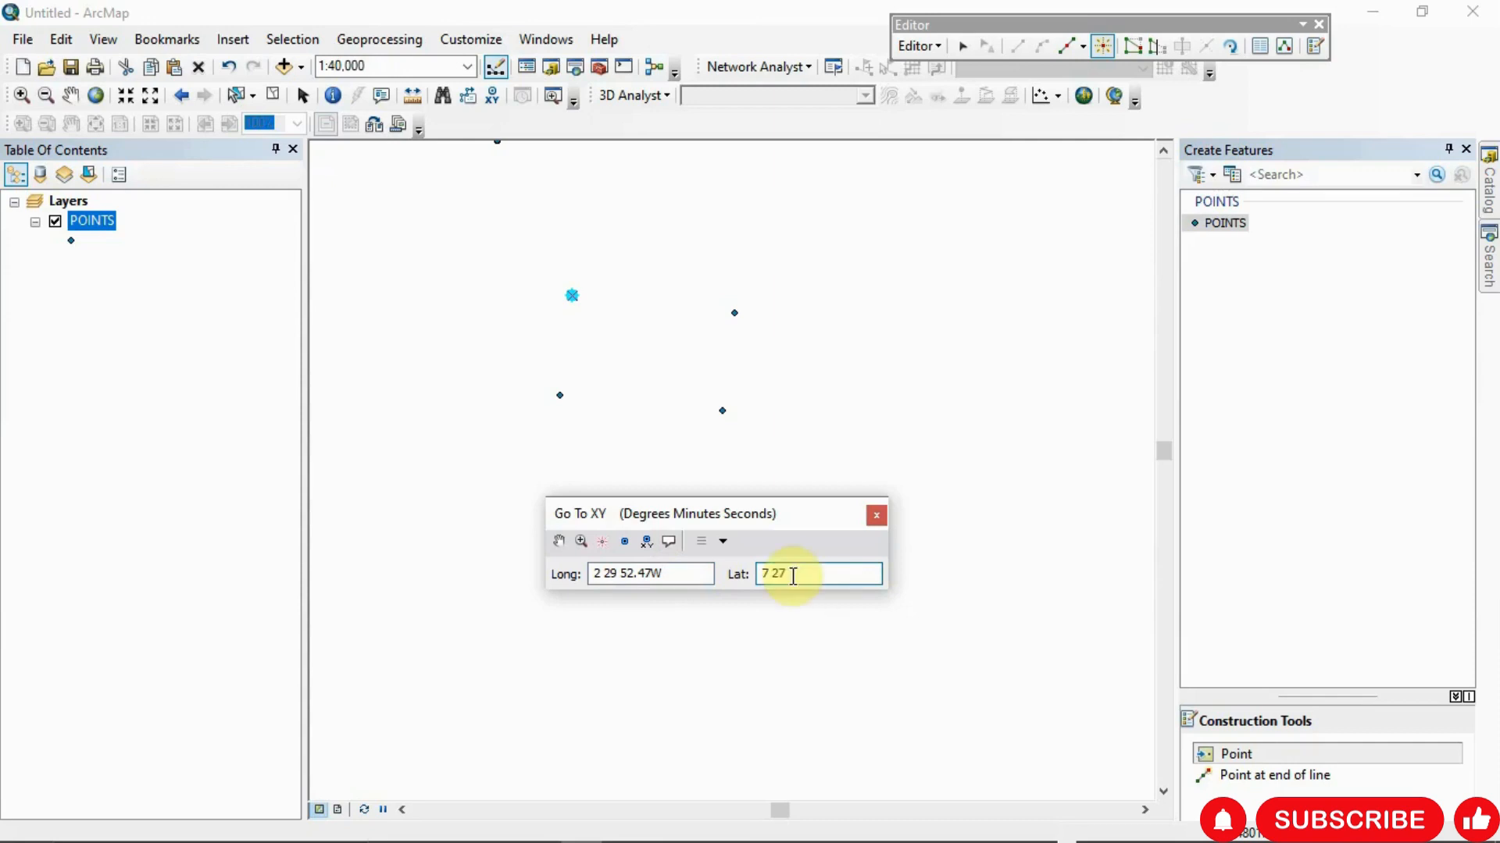
text( 57.44N)
click(607, 545)
click(607, 544)
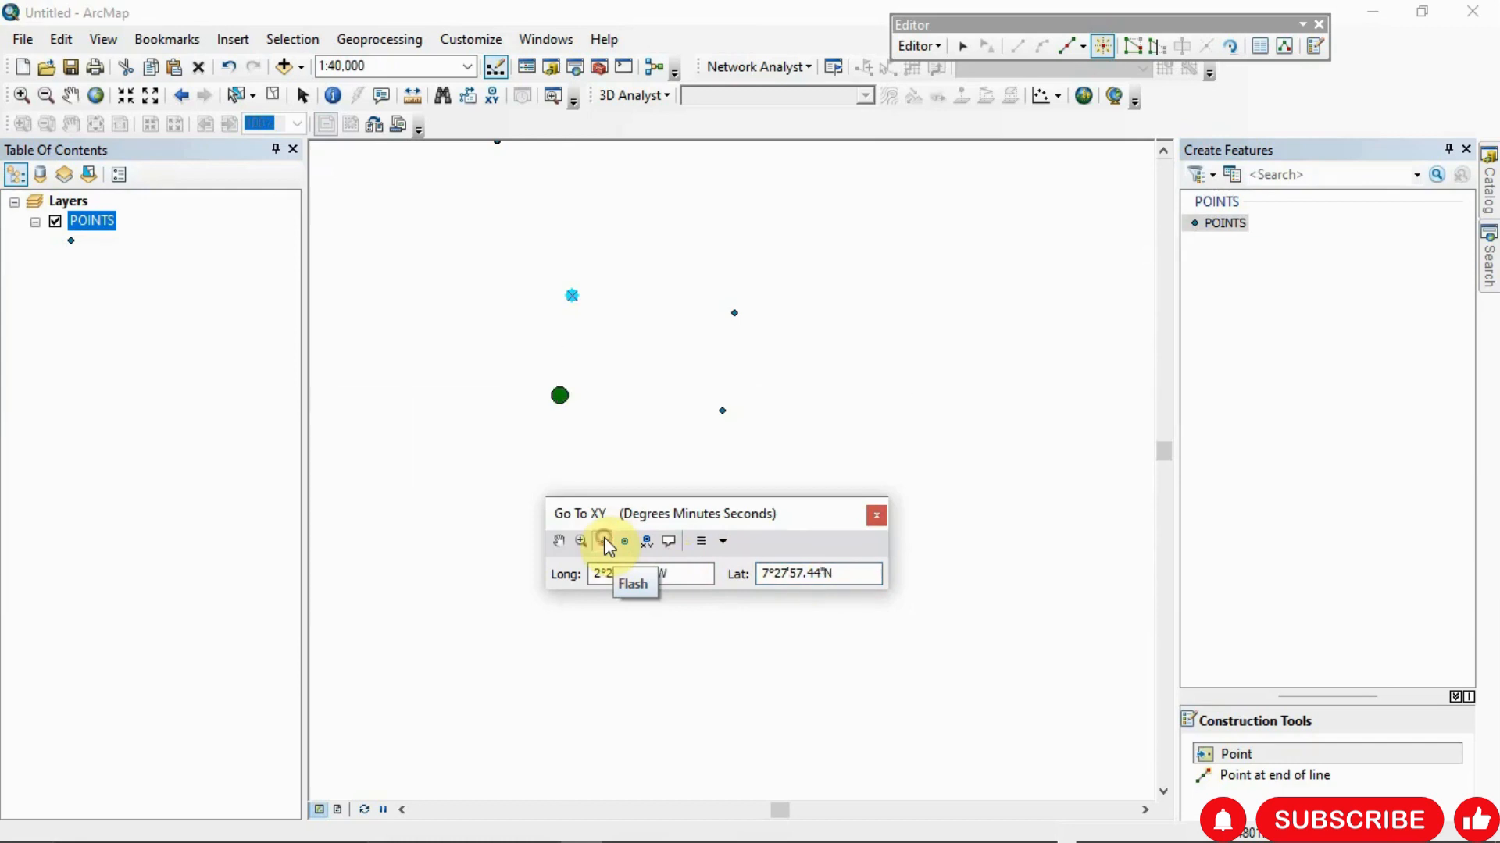
click(560, 395)
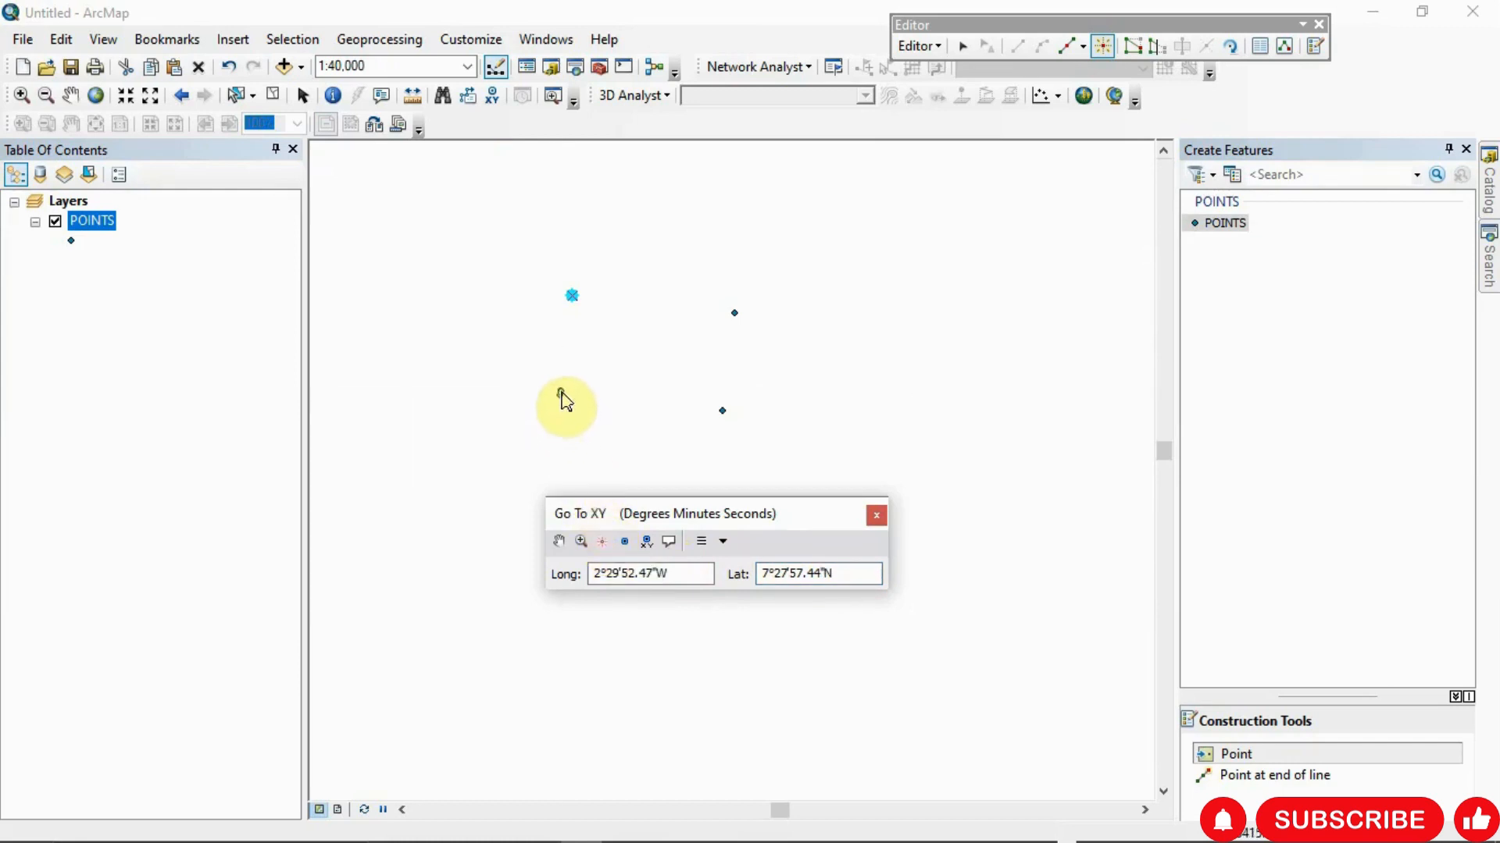
Zoom to the Go To XY coordinate and flash it to identify the matching point
click(599, 545)
click(599, 546)
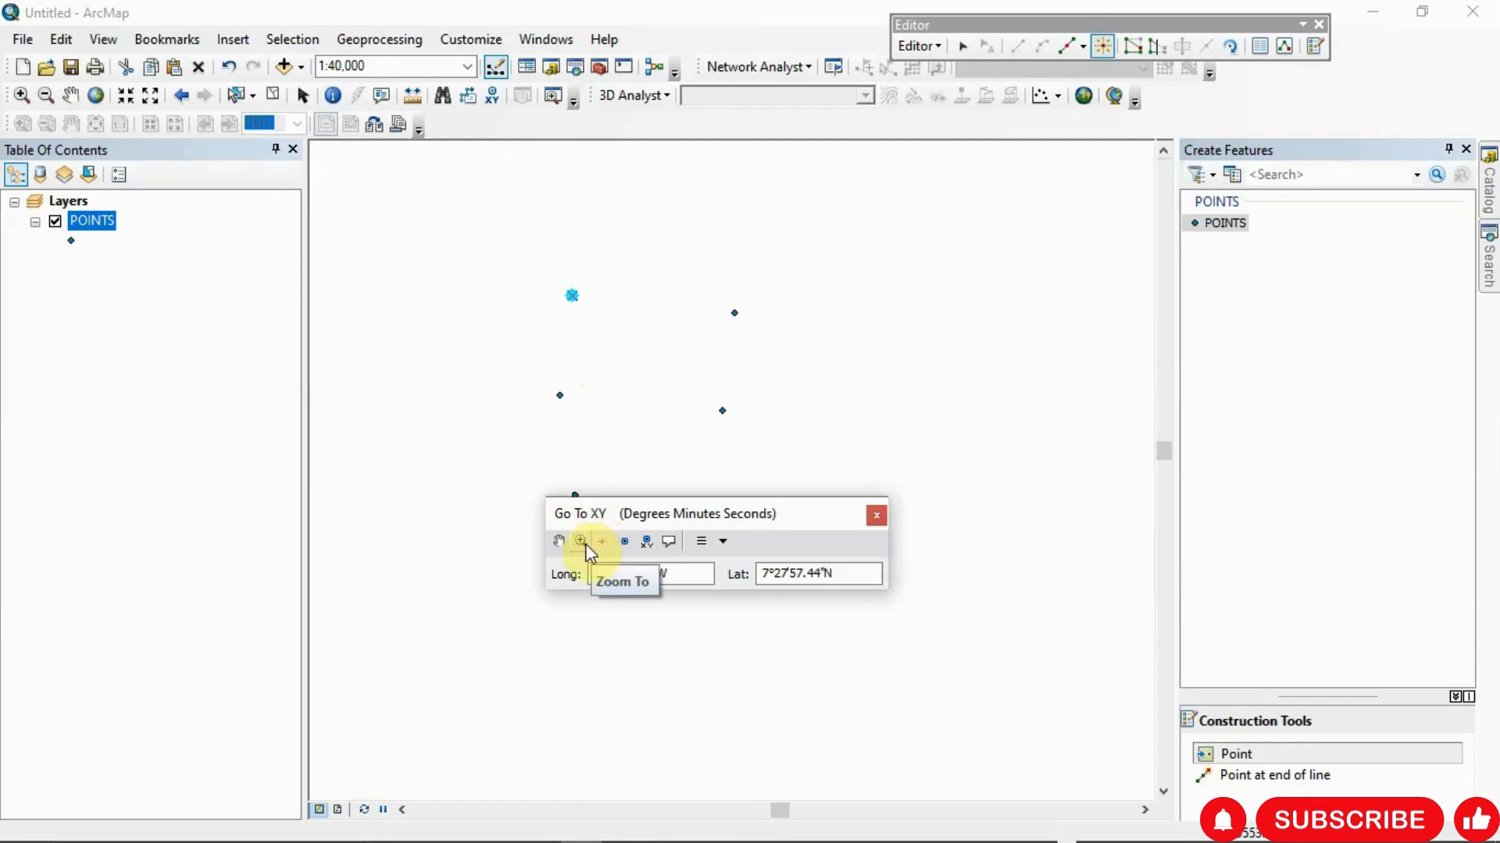
click(586, 548)
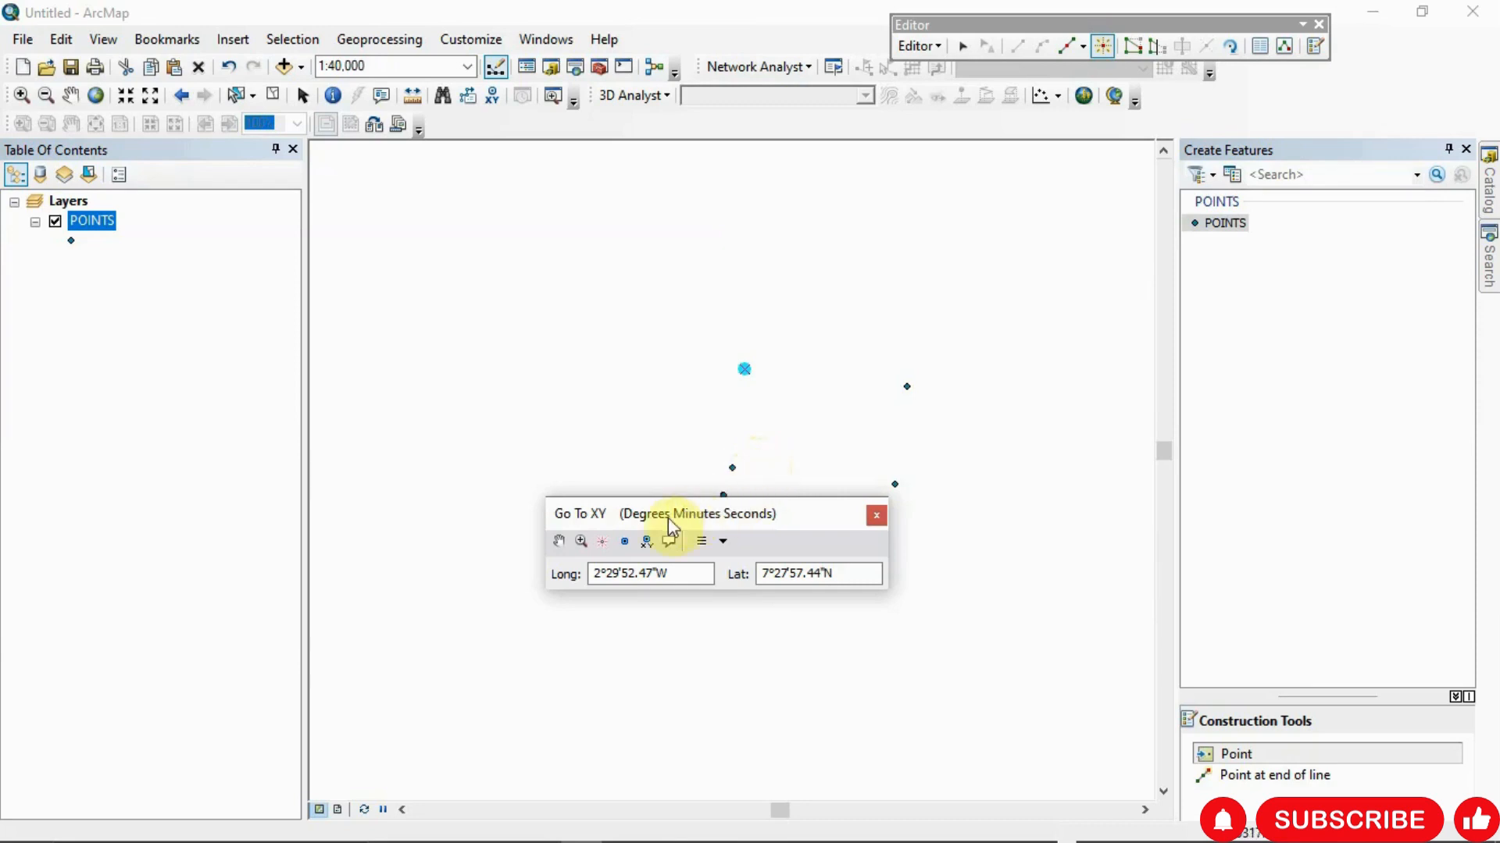
click(603, 542)
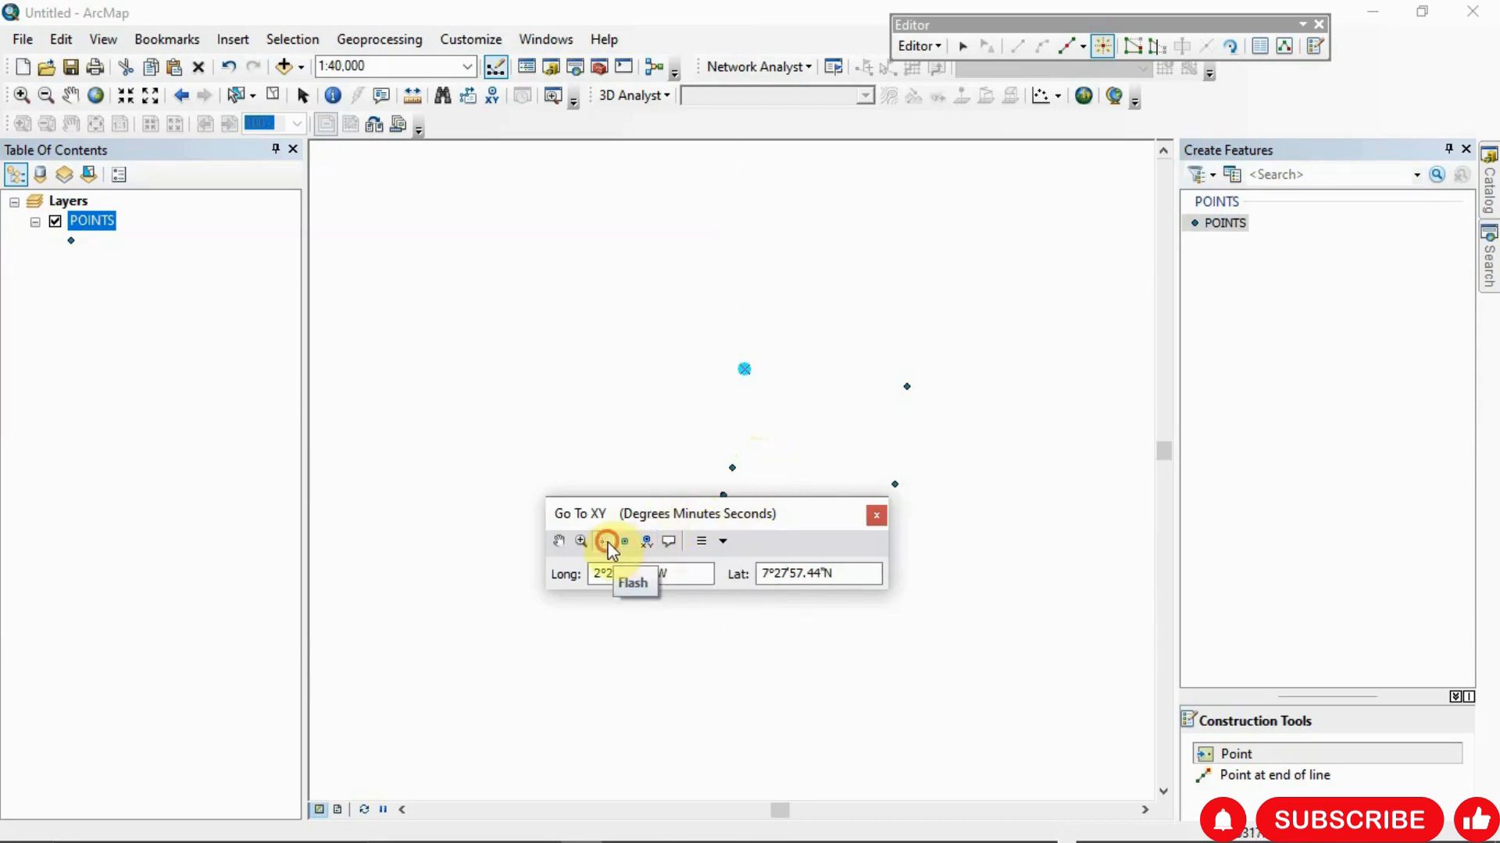
click(584, 541)
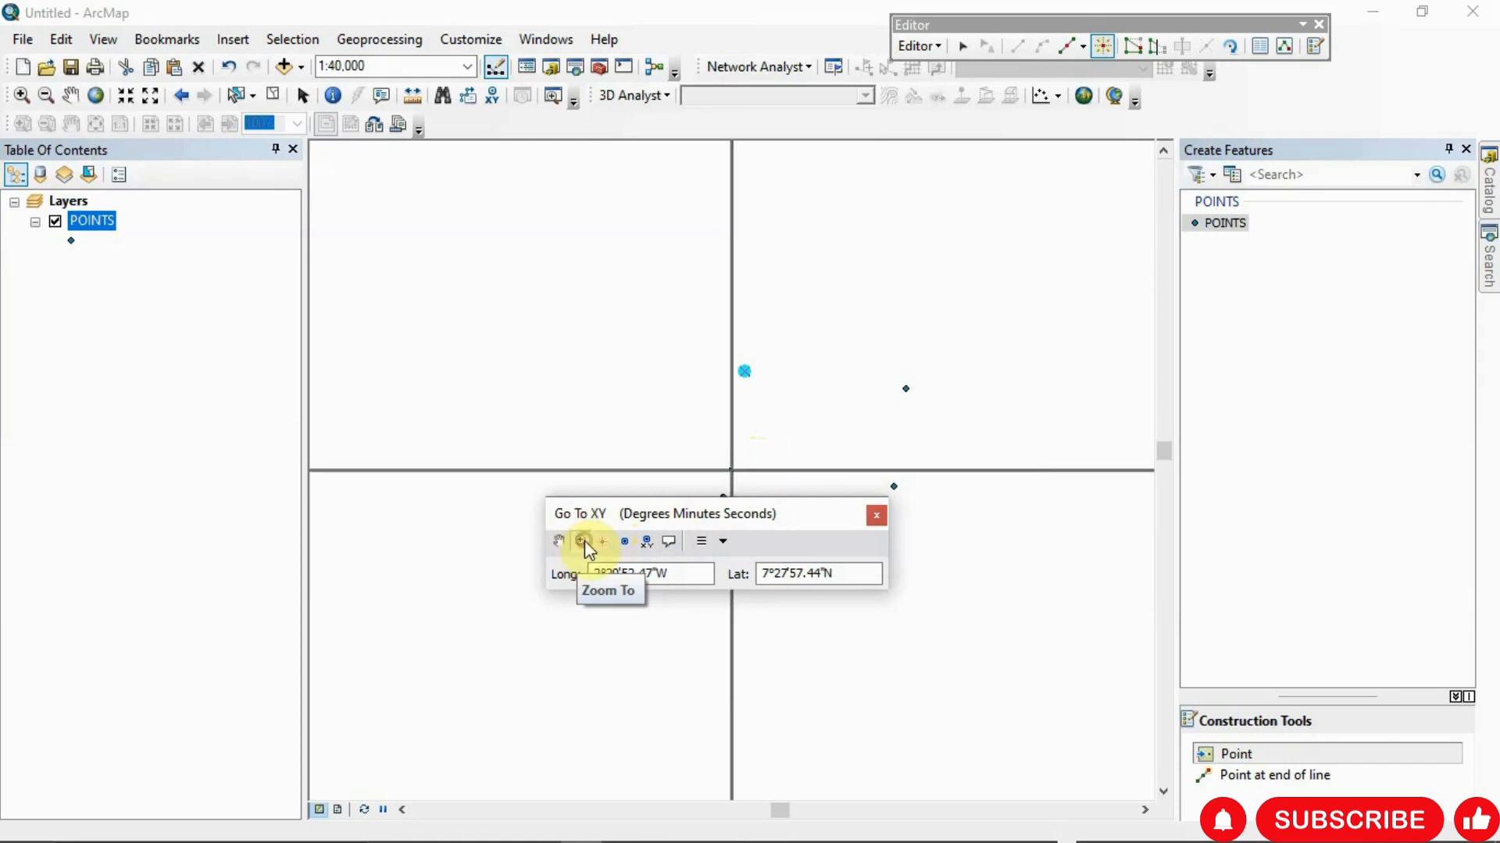
click(601, 542)
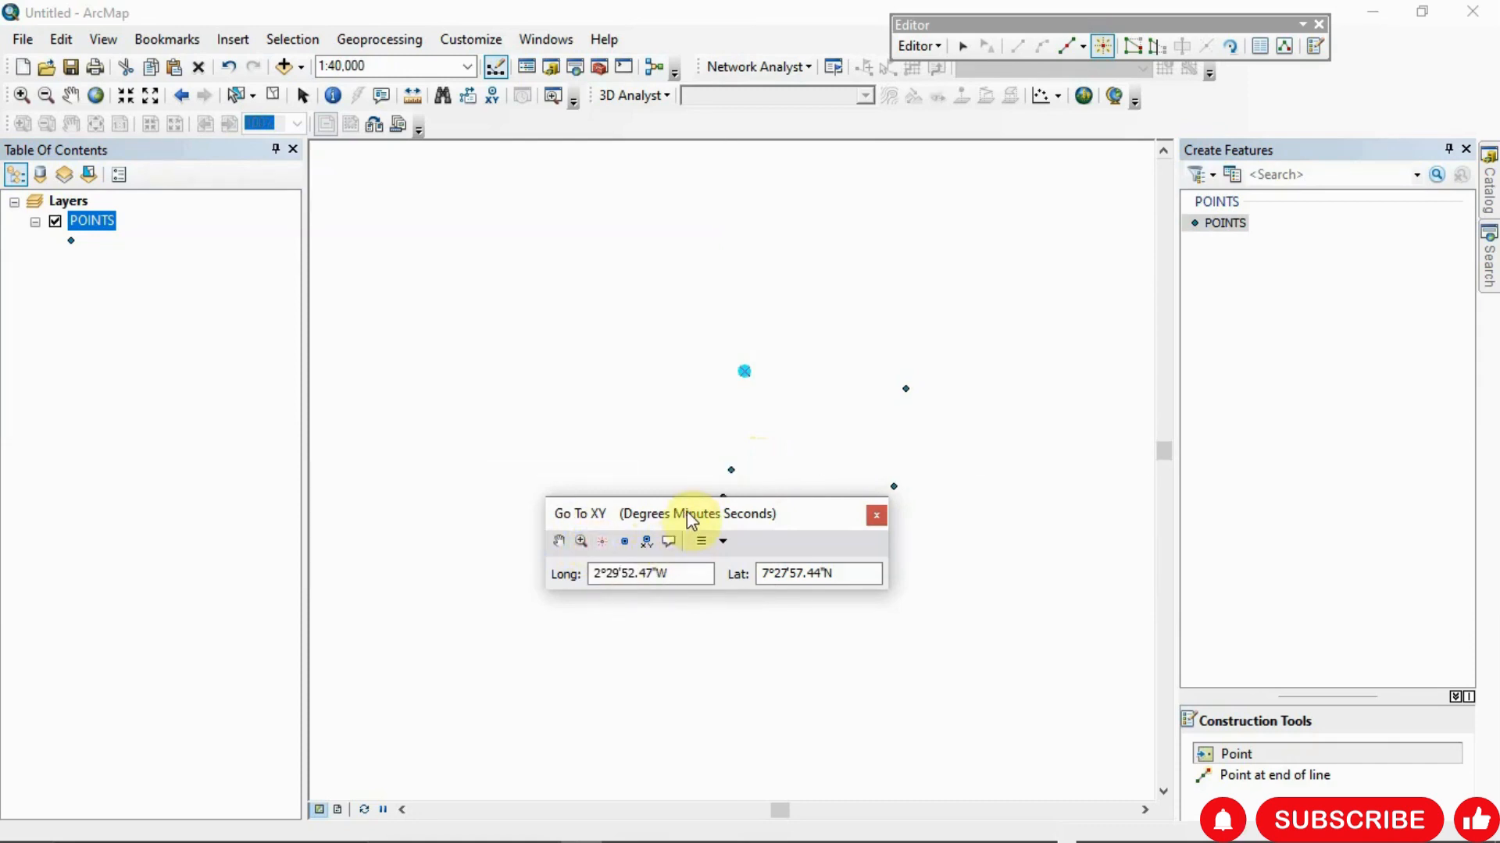
Move the Go To XY window away from the points and flash the coordinate's location again
drag(687, 510, 681, 564)
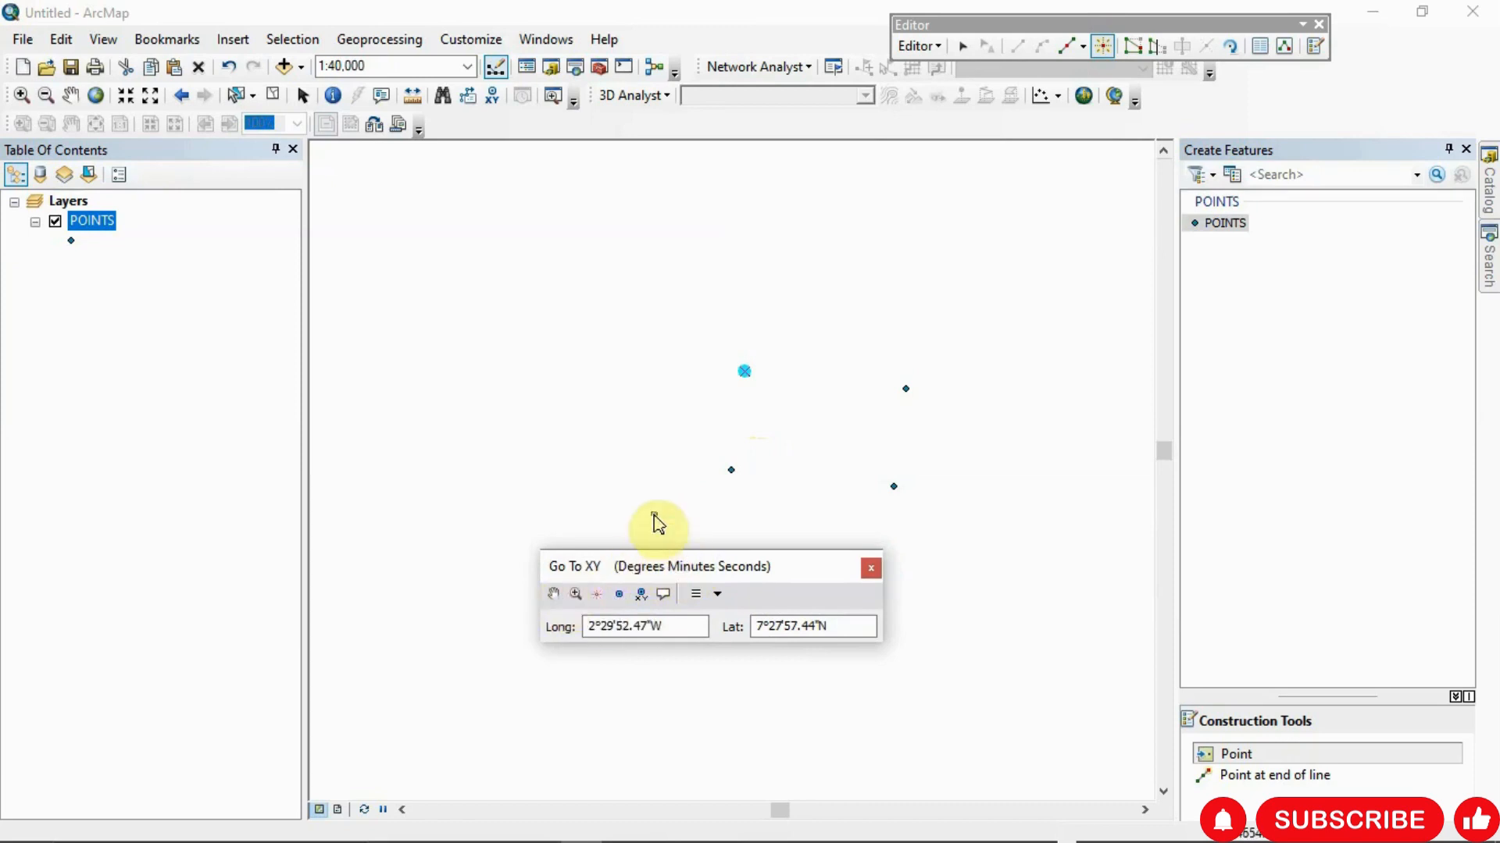
click(599, 599)
click(603, 600)
click(606, 597)
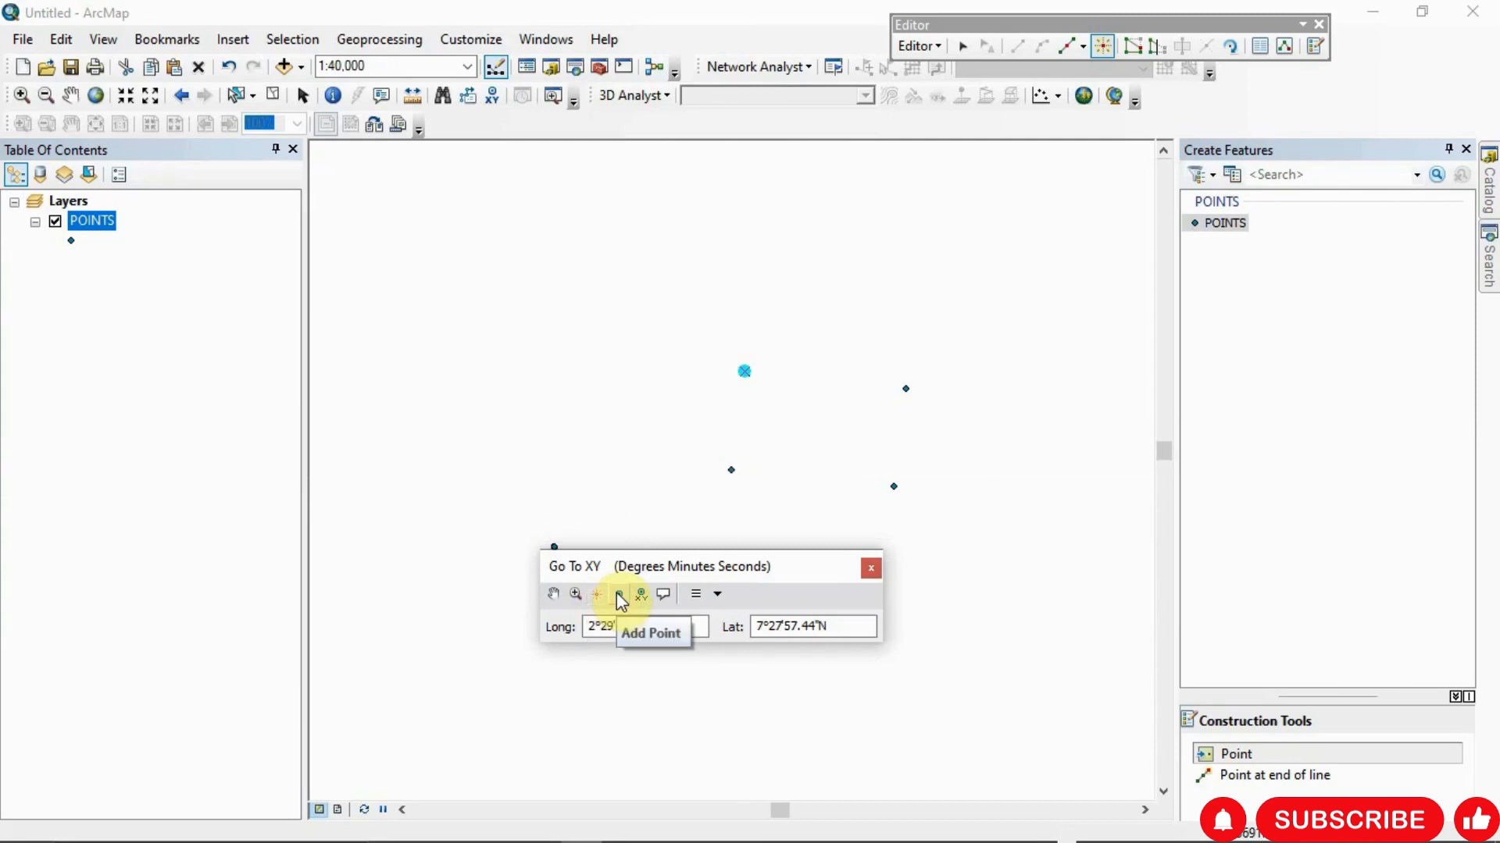
Add a point marker and a labeled point at the Go To XY coordinate, then show the recent coordinates
click(616, 592)
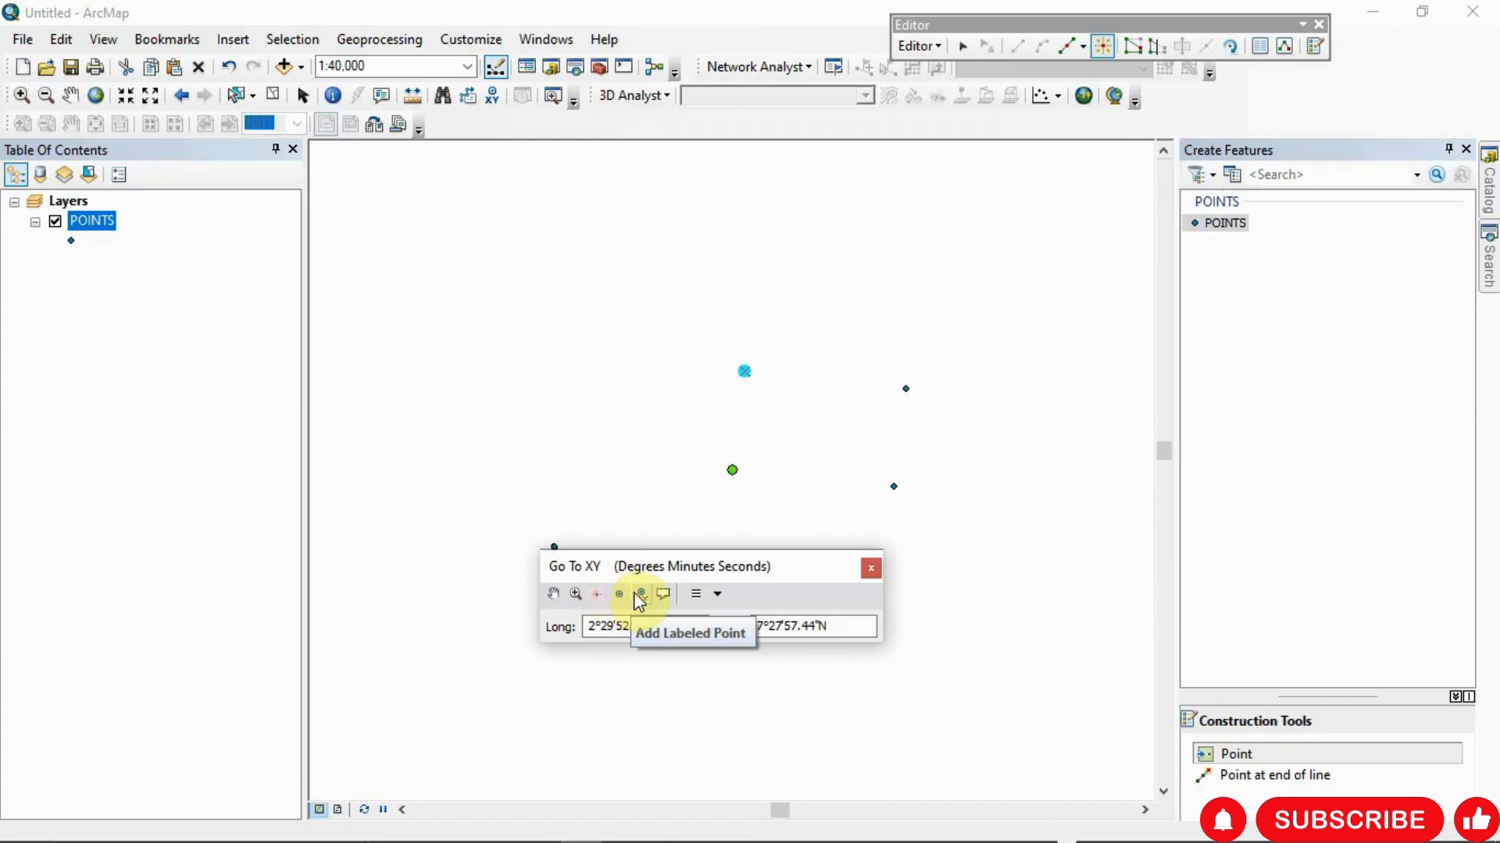
click(635, 595)
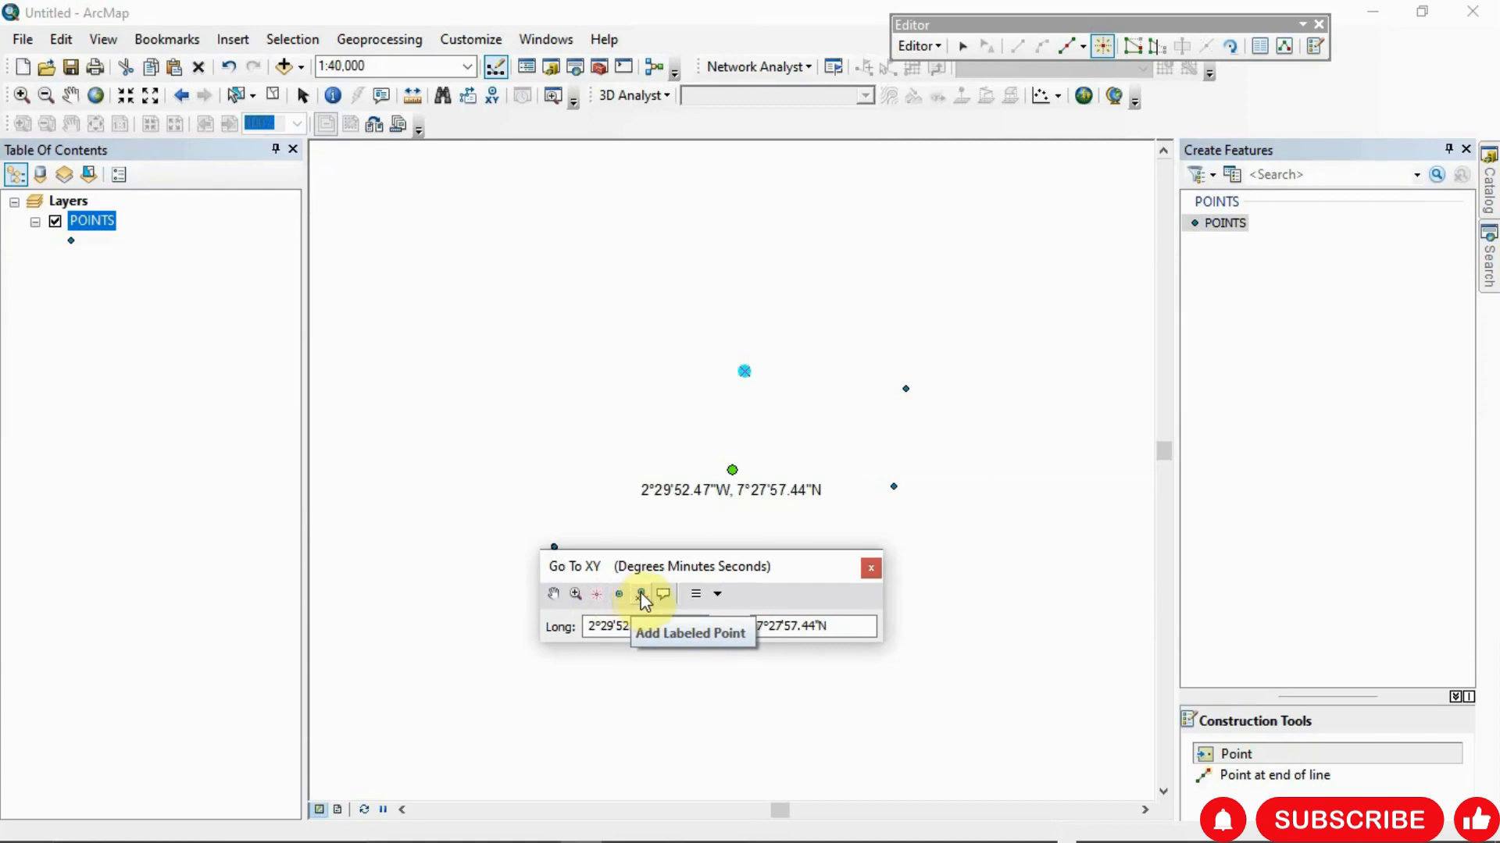
click(695, 595)
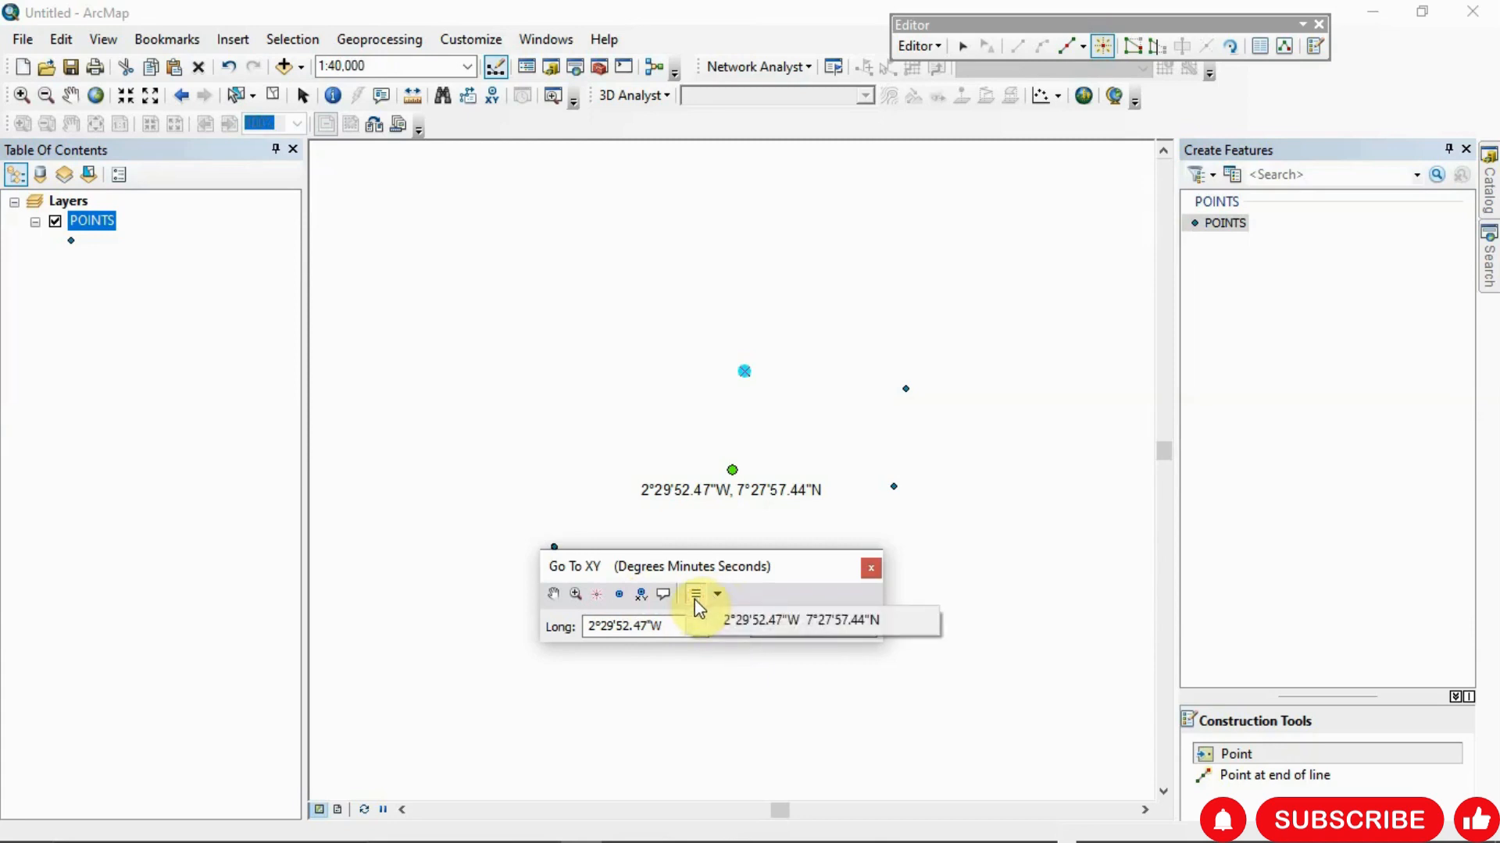
Examine the coordinate formats available in Go To XY, keeping Degrees Minutes Seconds, and move the window slightly upward
click(718, 598)
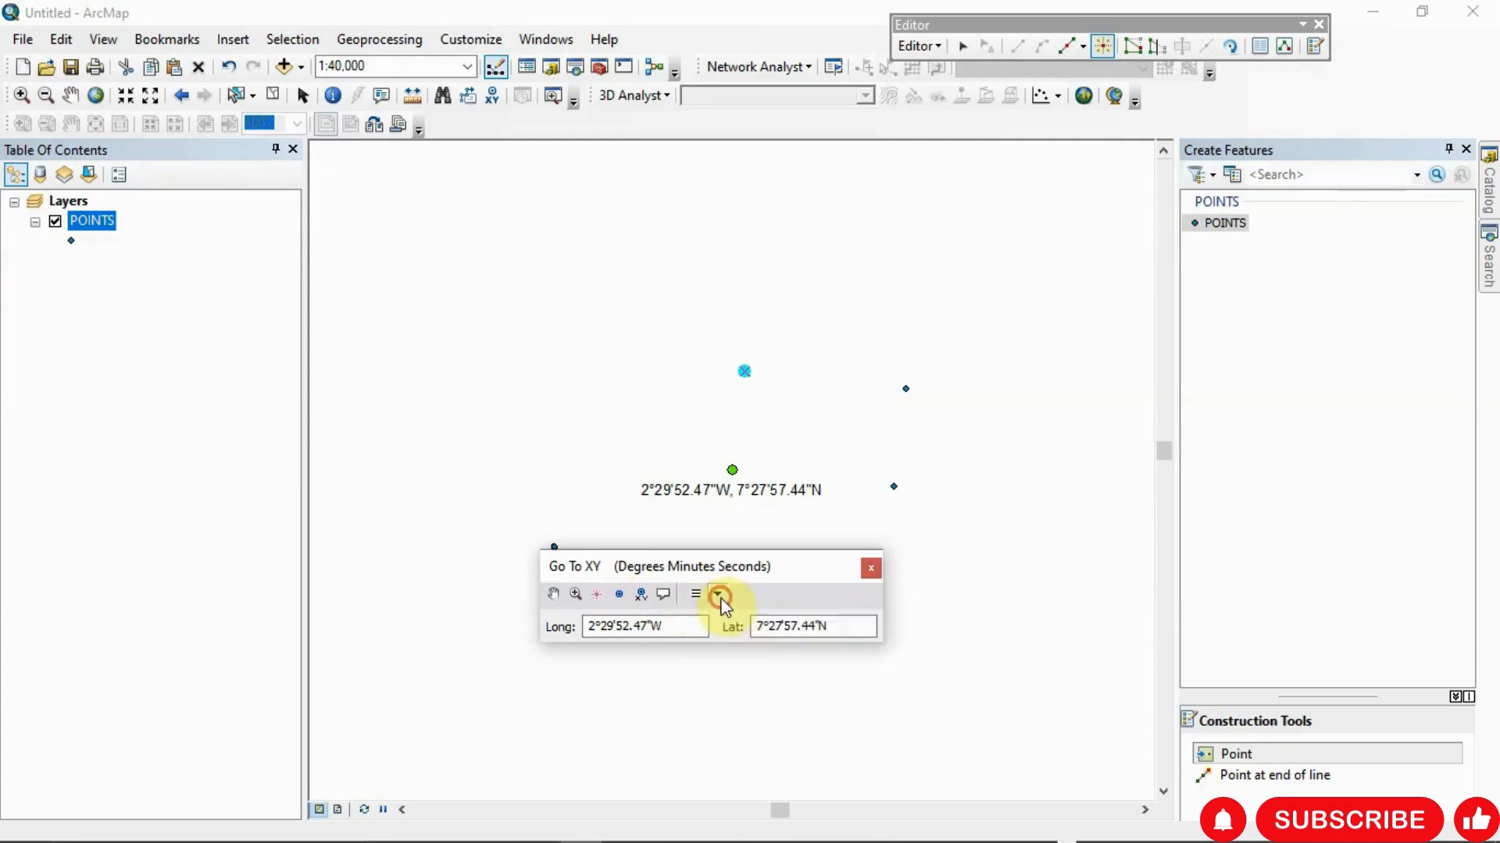
click(718, 596)
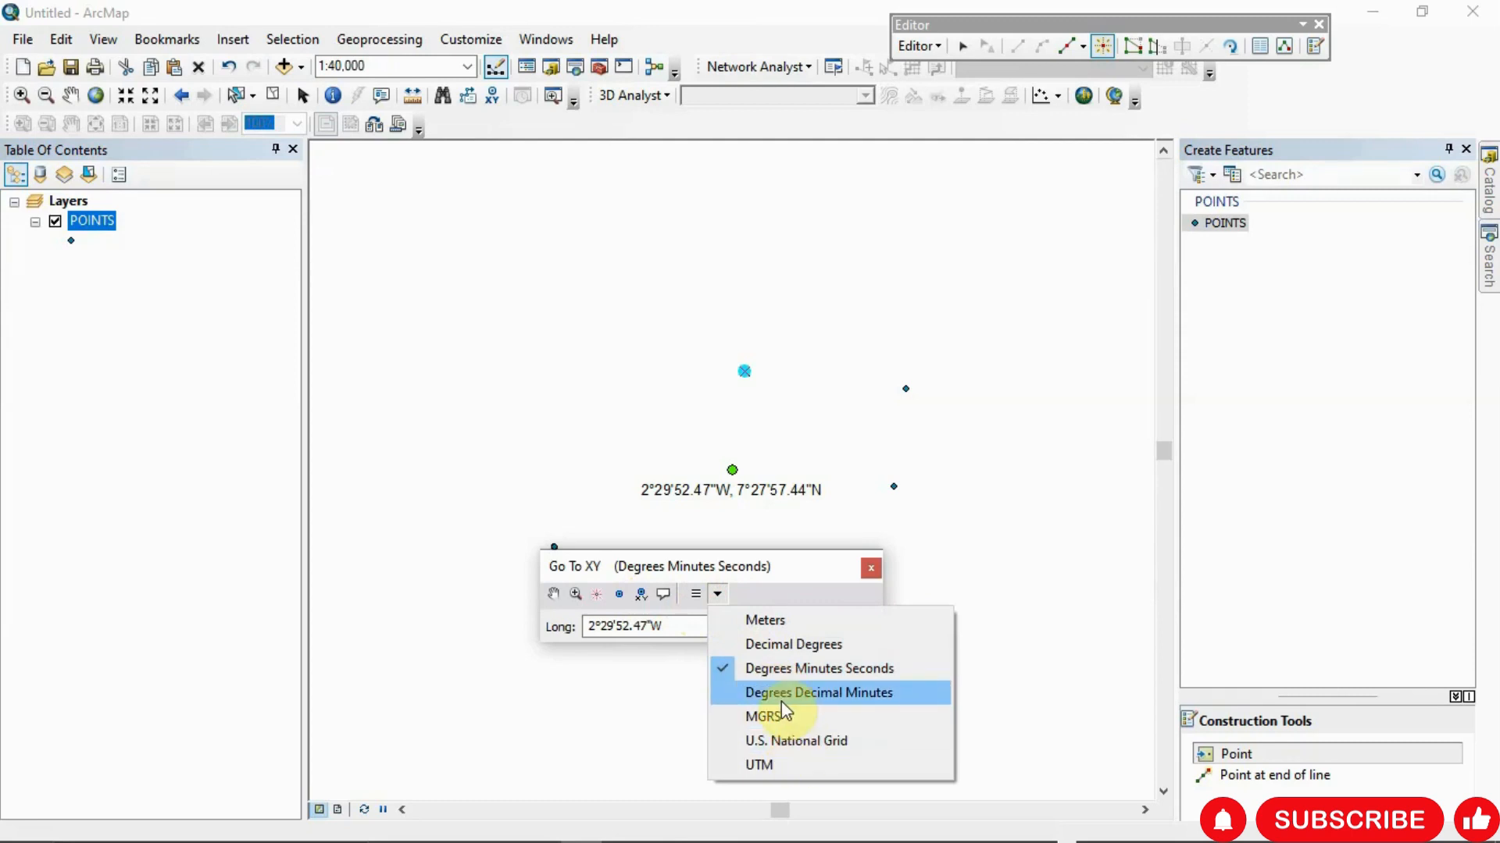
click(776, 575)
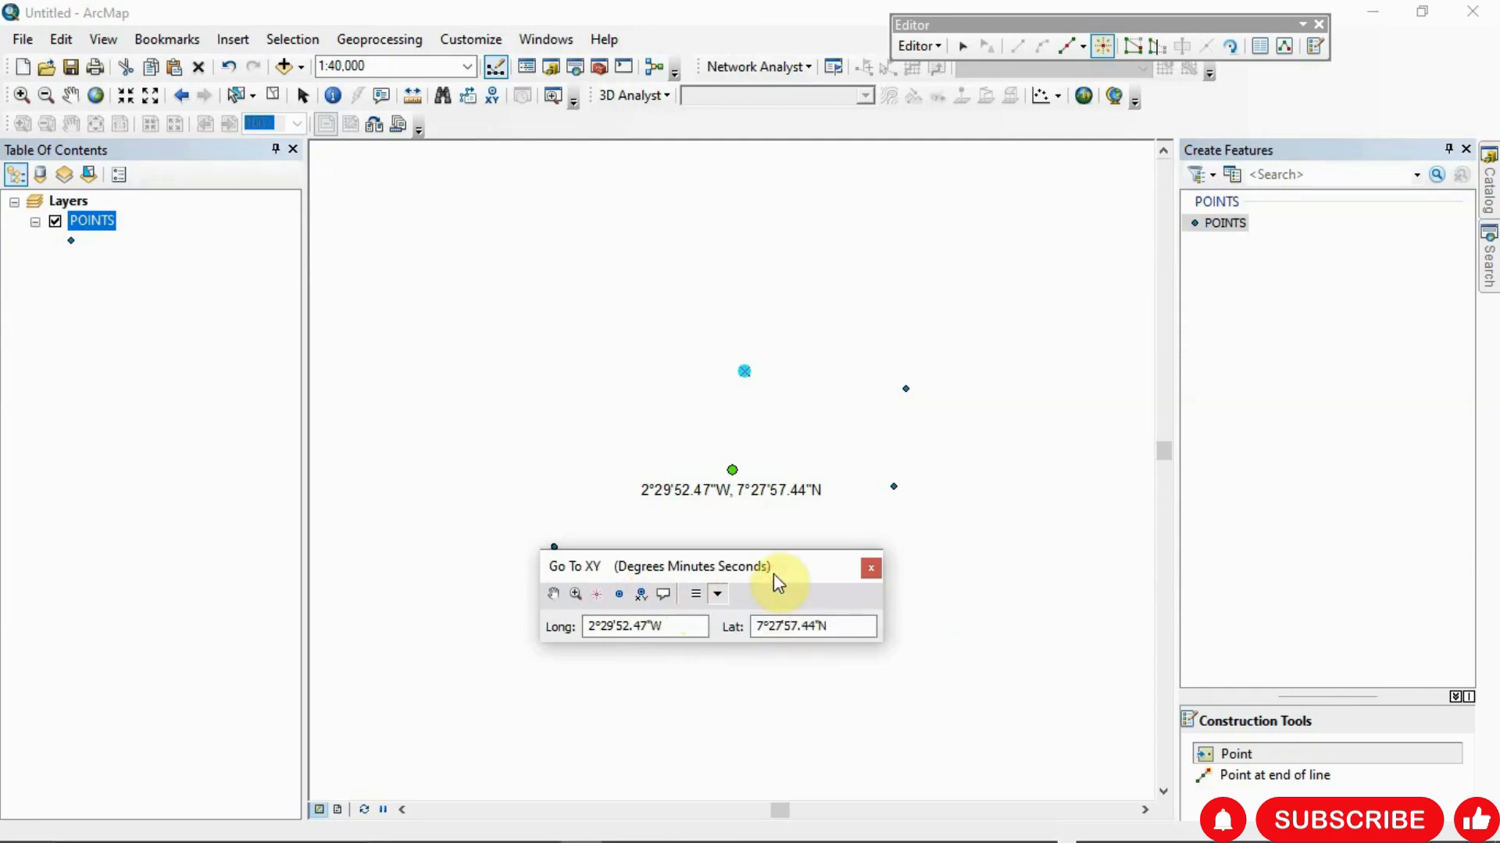
drag(774, 574, 762, 549)
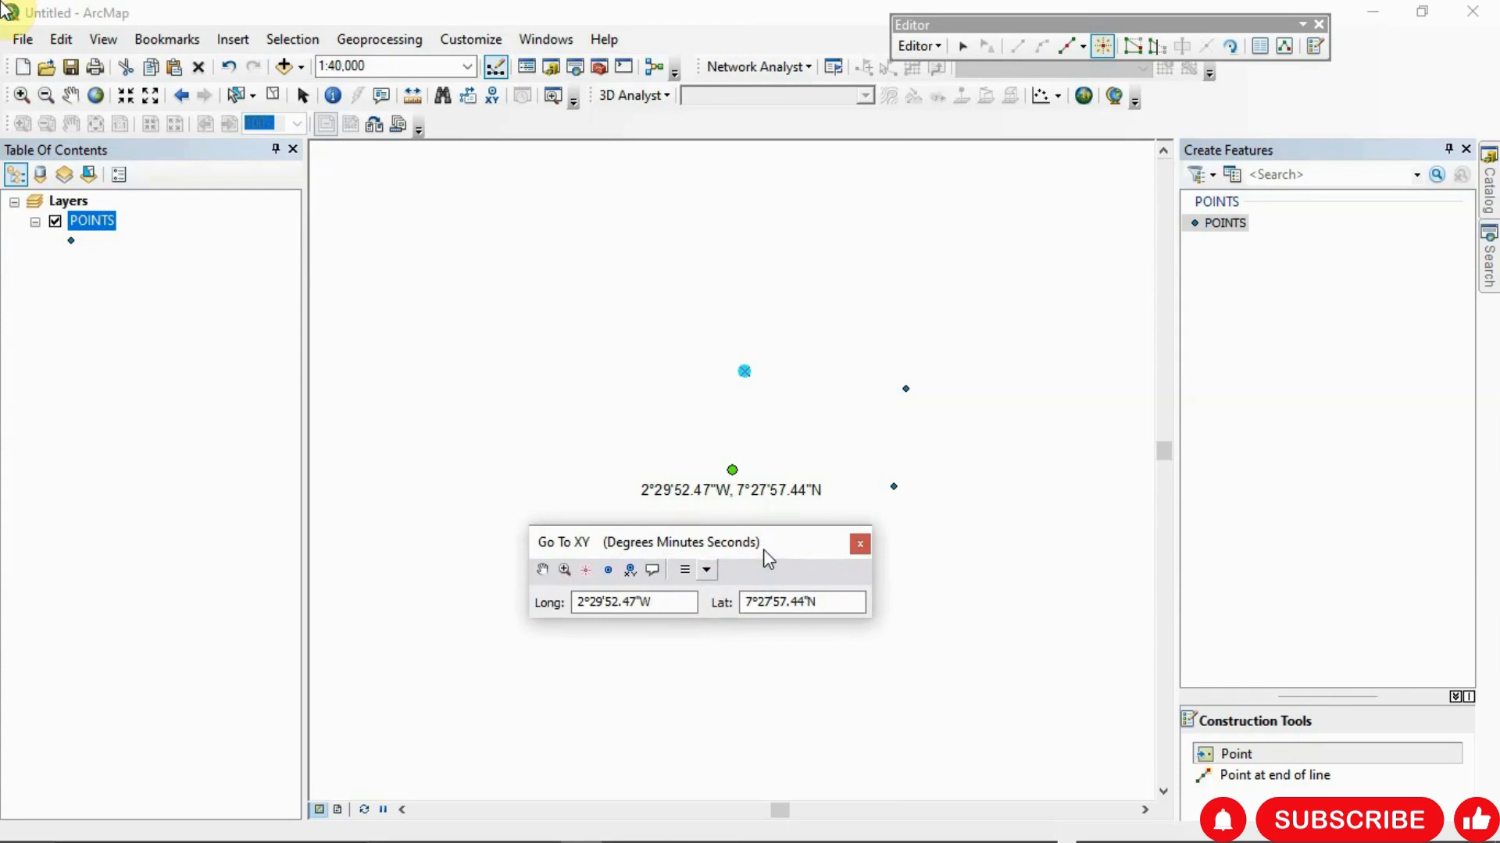
Set the Go To XY longitude to 2 29 1.39W
click(653, 603)
key(BackSpace)
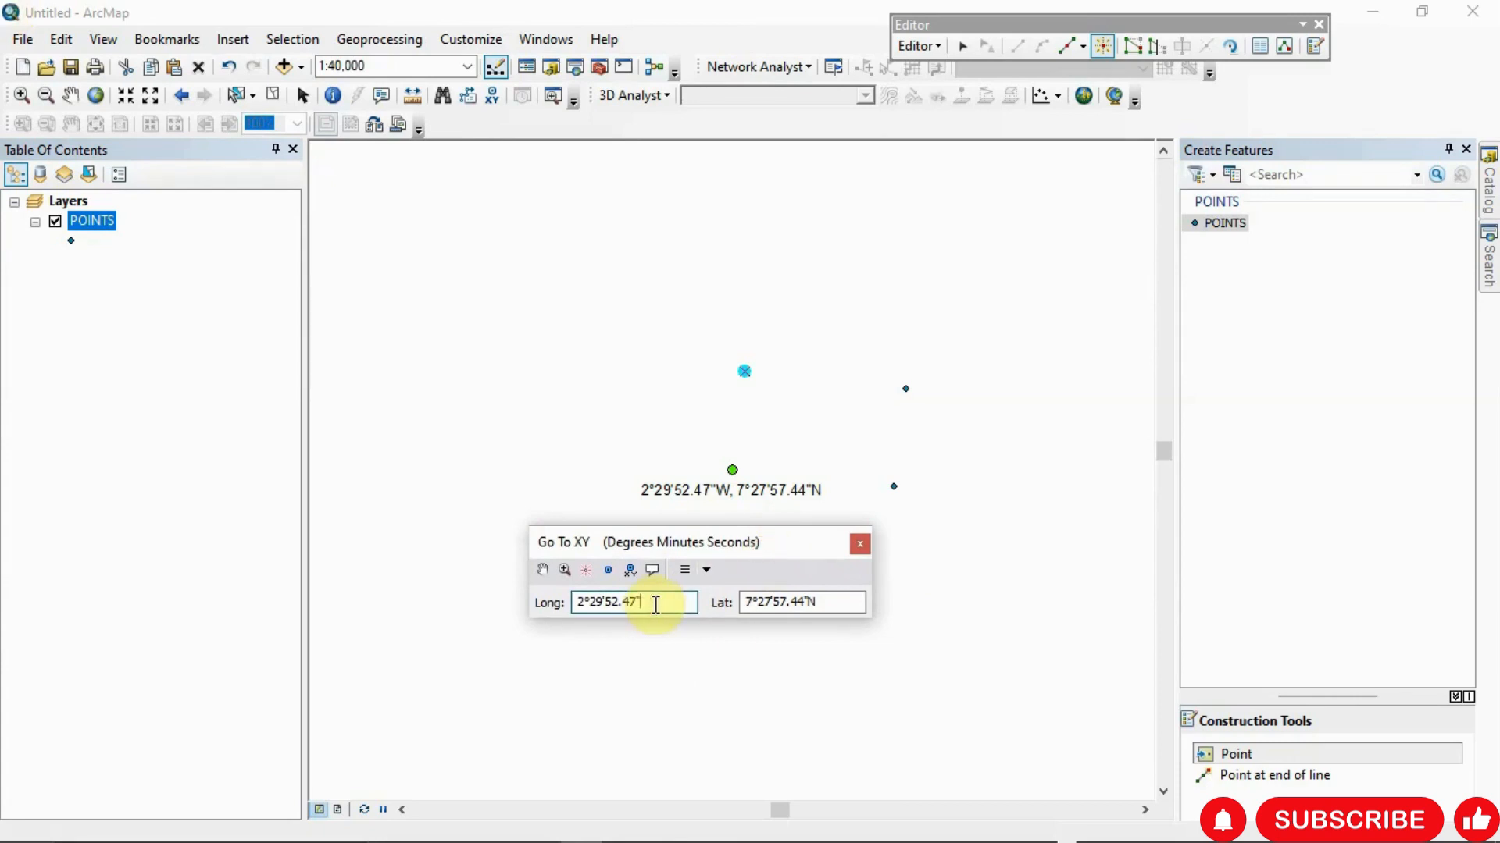
key(BackSpace)
key(BackSpace)
key(BackSpace)
key(BackSpace)
key(BackSpace)
key(BackSpace)
key(BackSpace)
key(BackSpace)
key(BackSpace)
key(BackSpace)
key(BackSpace)
text(2 2)
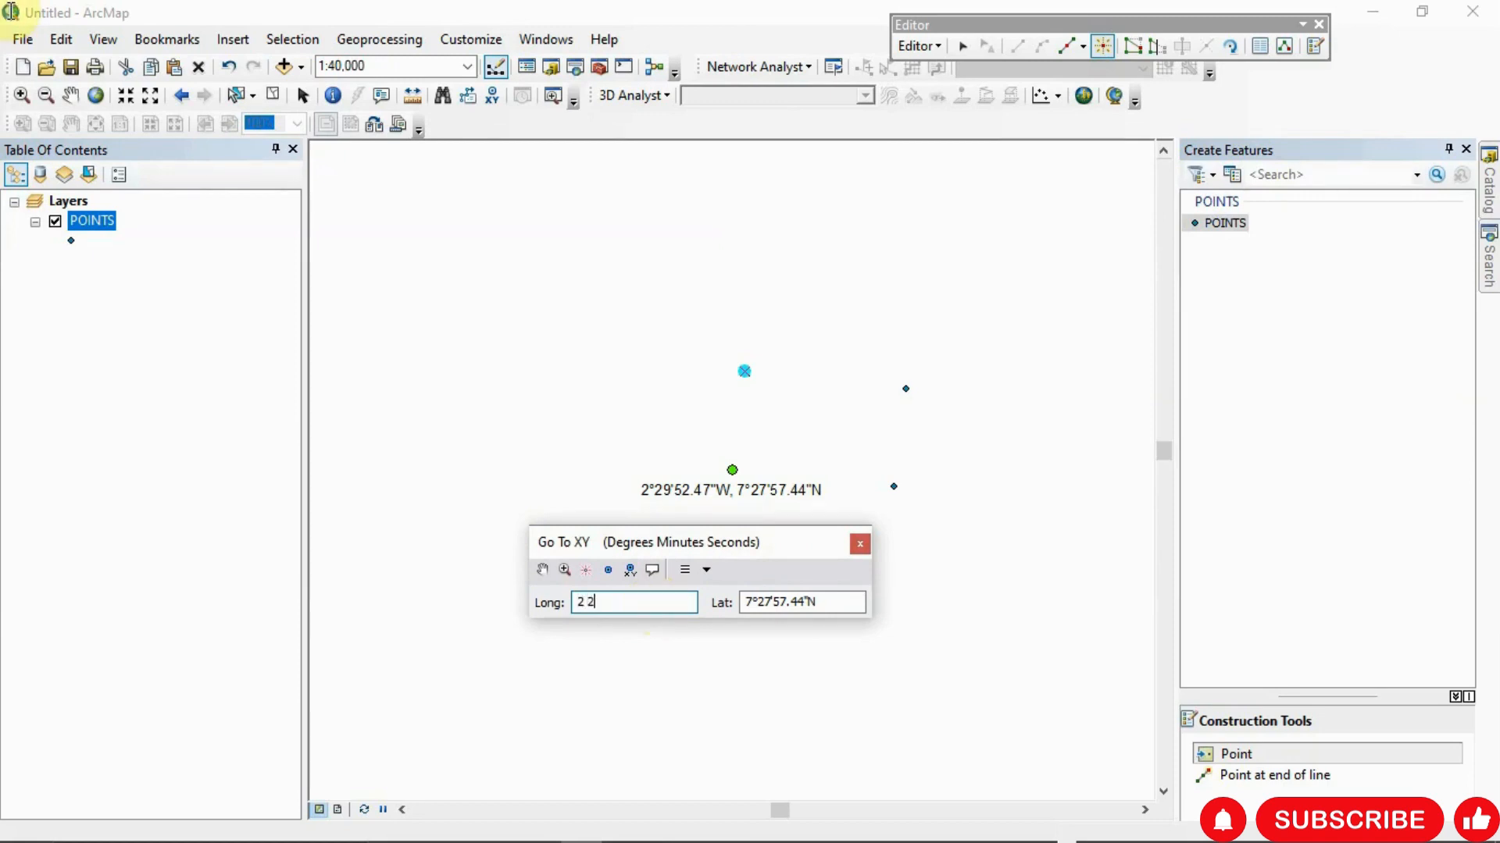
text(9)
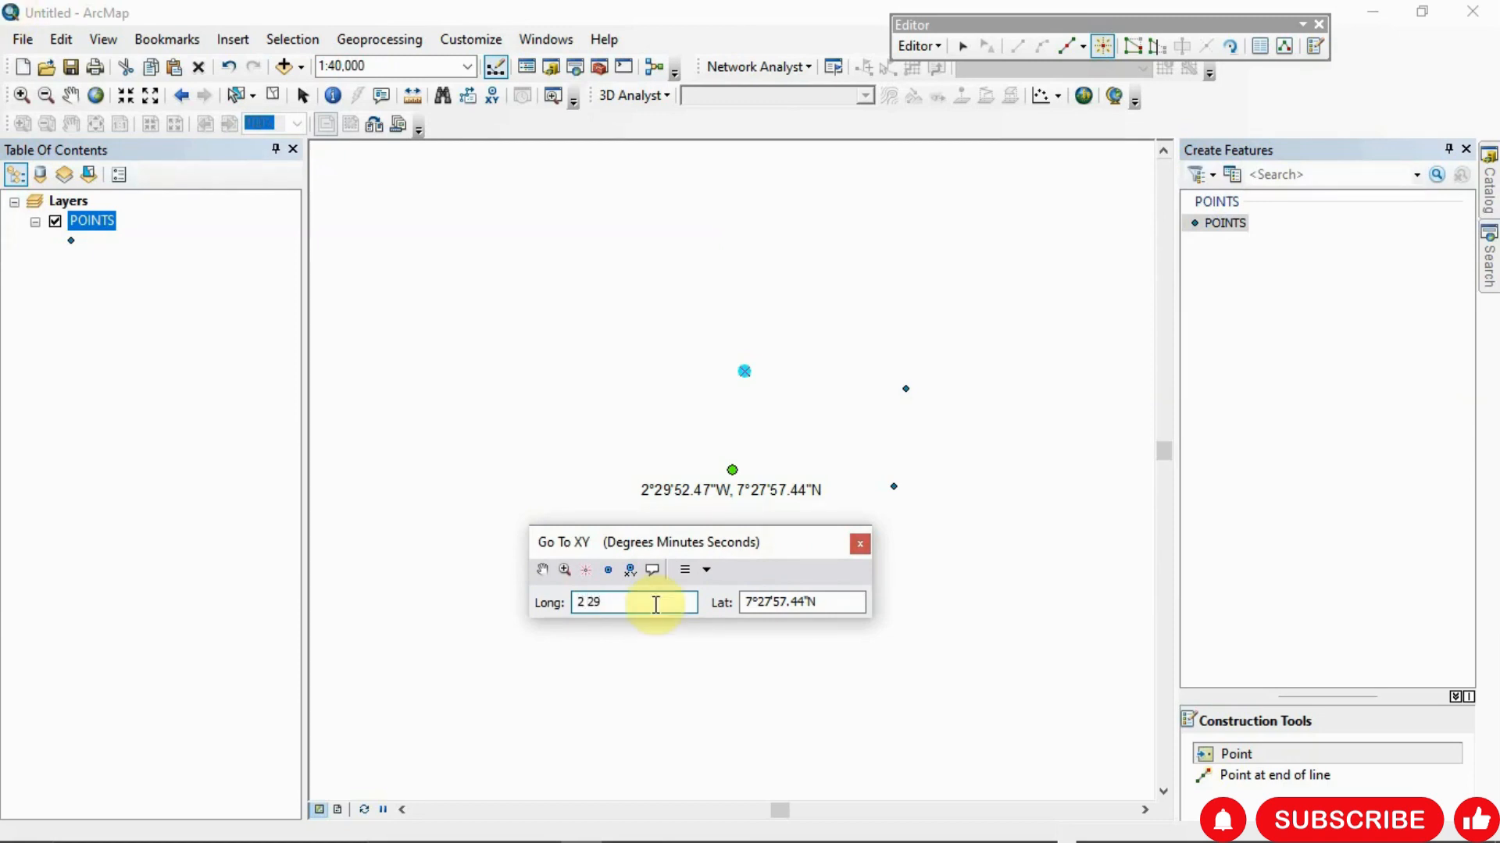
text( 1.39W)
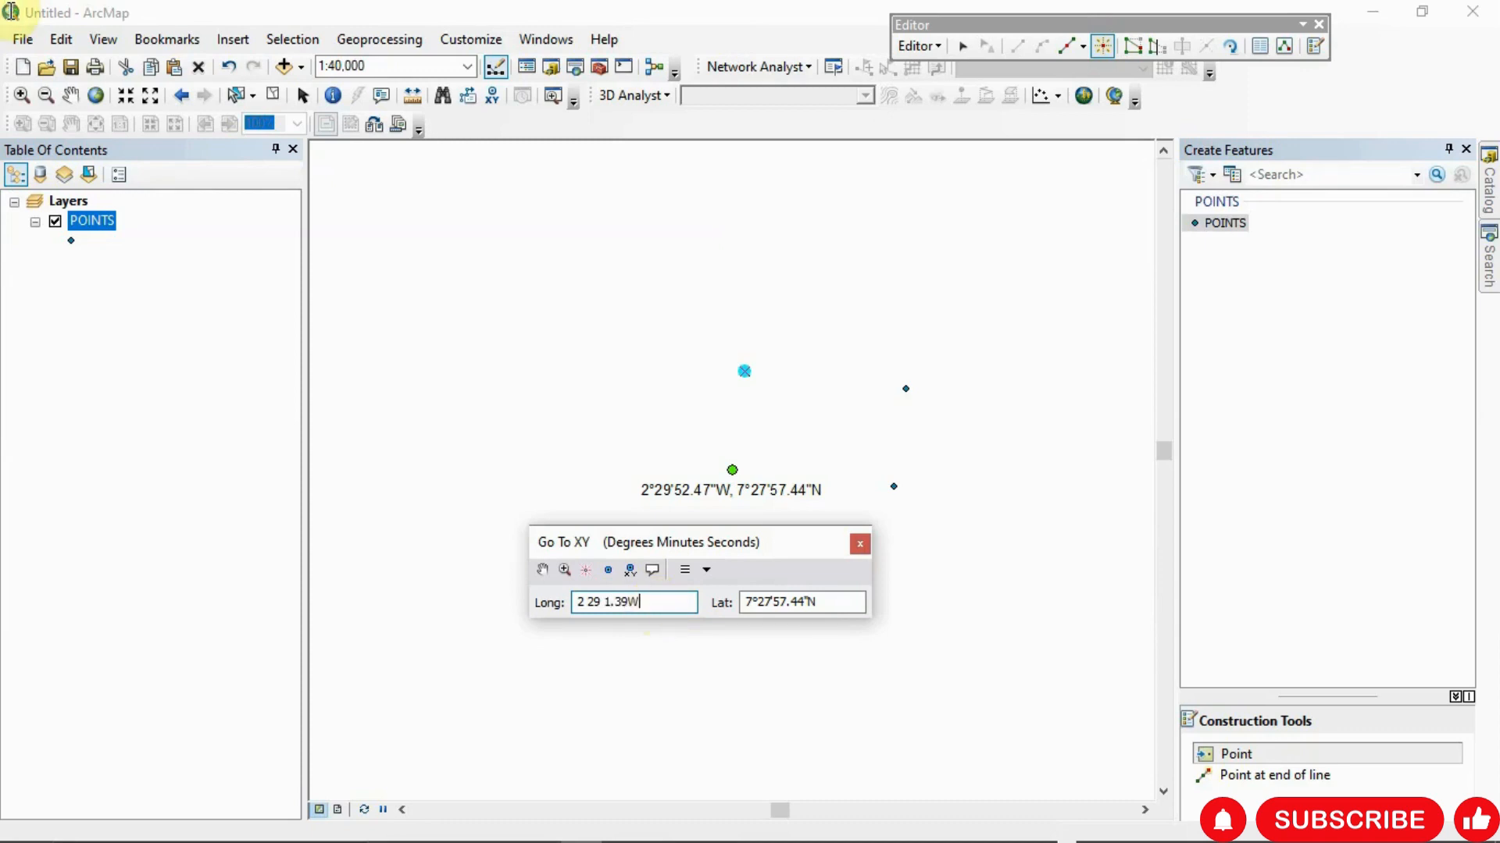
Set the Go To XY latitude to 7 27 52.37N
click(791, 603)
click(836, 603)
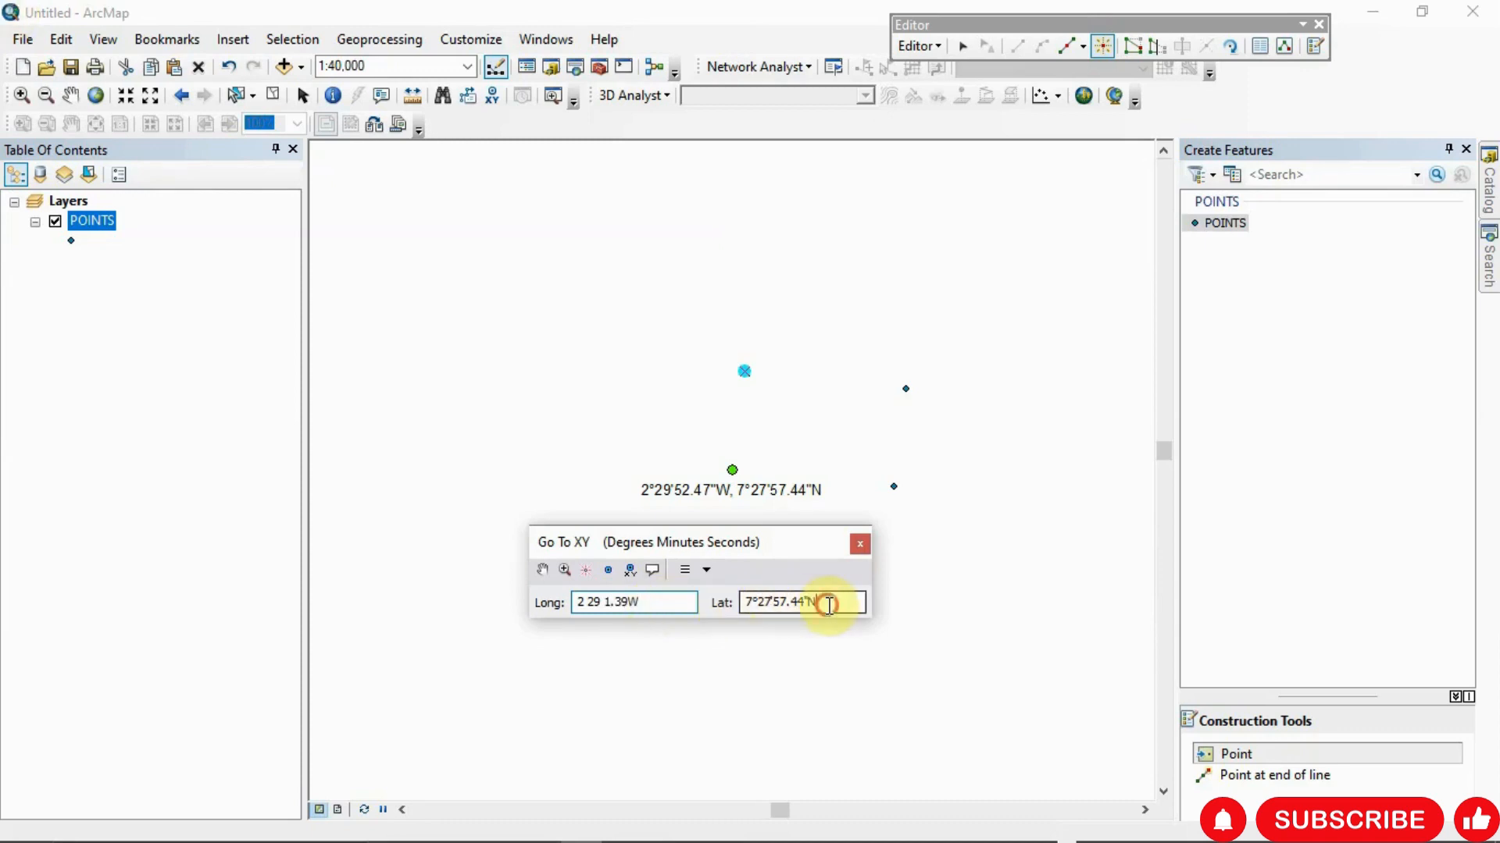
key(BackSpace)
key(BackSpace)
key(BackSpace)
key(BackSpace)
key(BackSpace)
key(BackSpace)
key(BackSpace)
key(BackSpace)
key(BackSpace)
key(BackSpace)
key(BackSpace)
key(BackSpace)
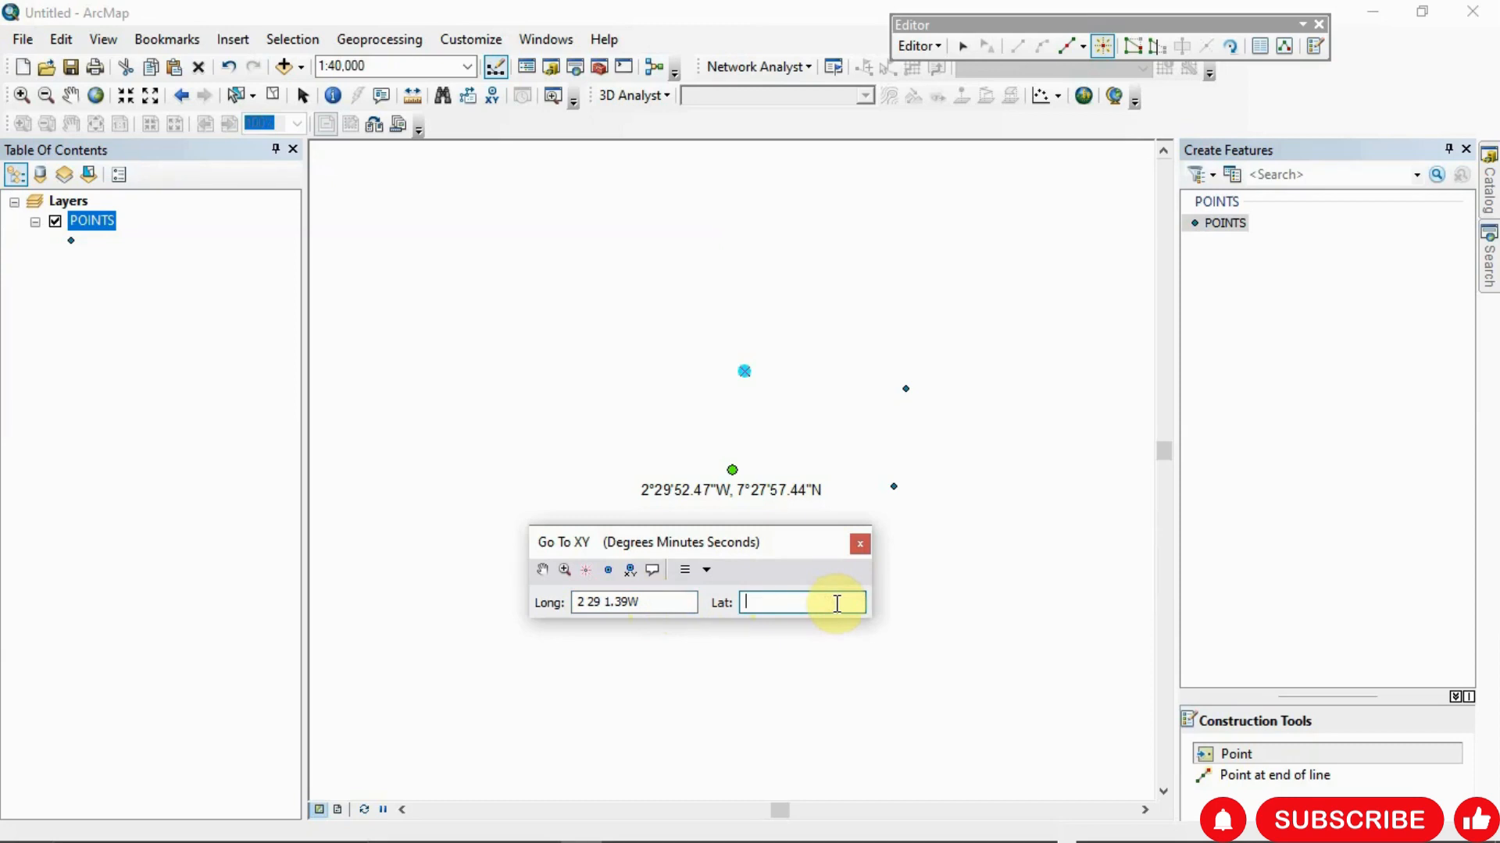
text(7 27 52)
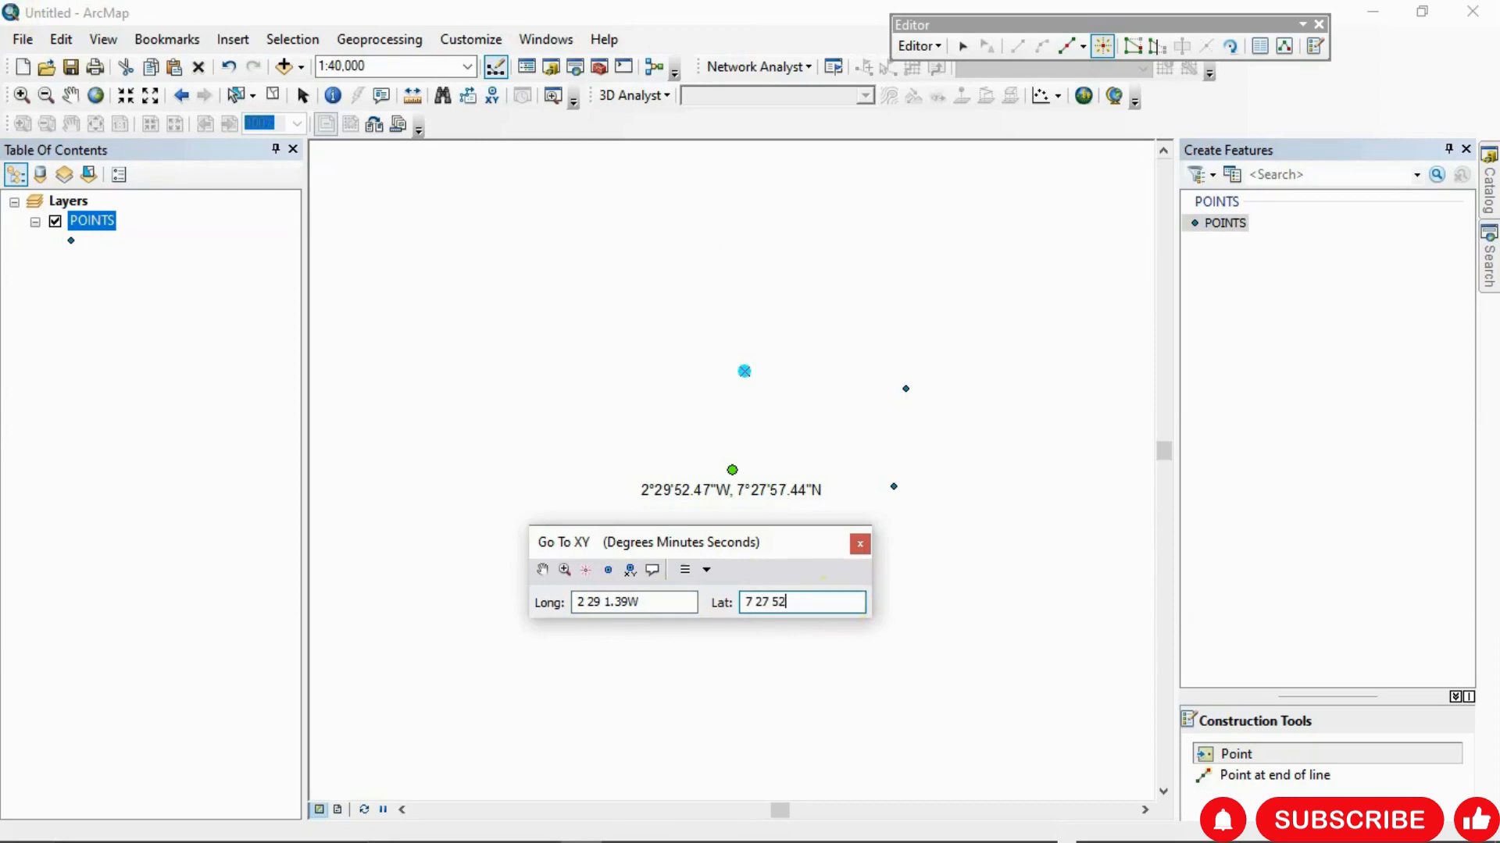
text(.3)
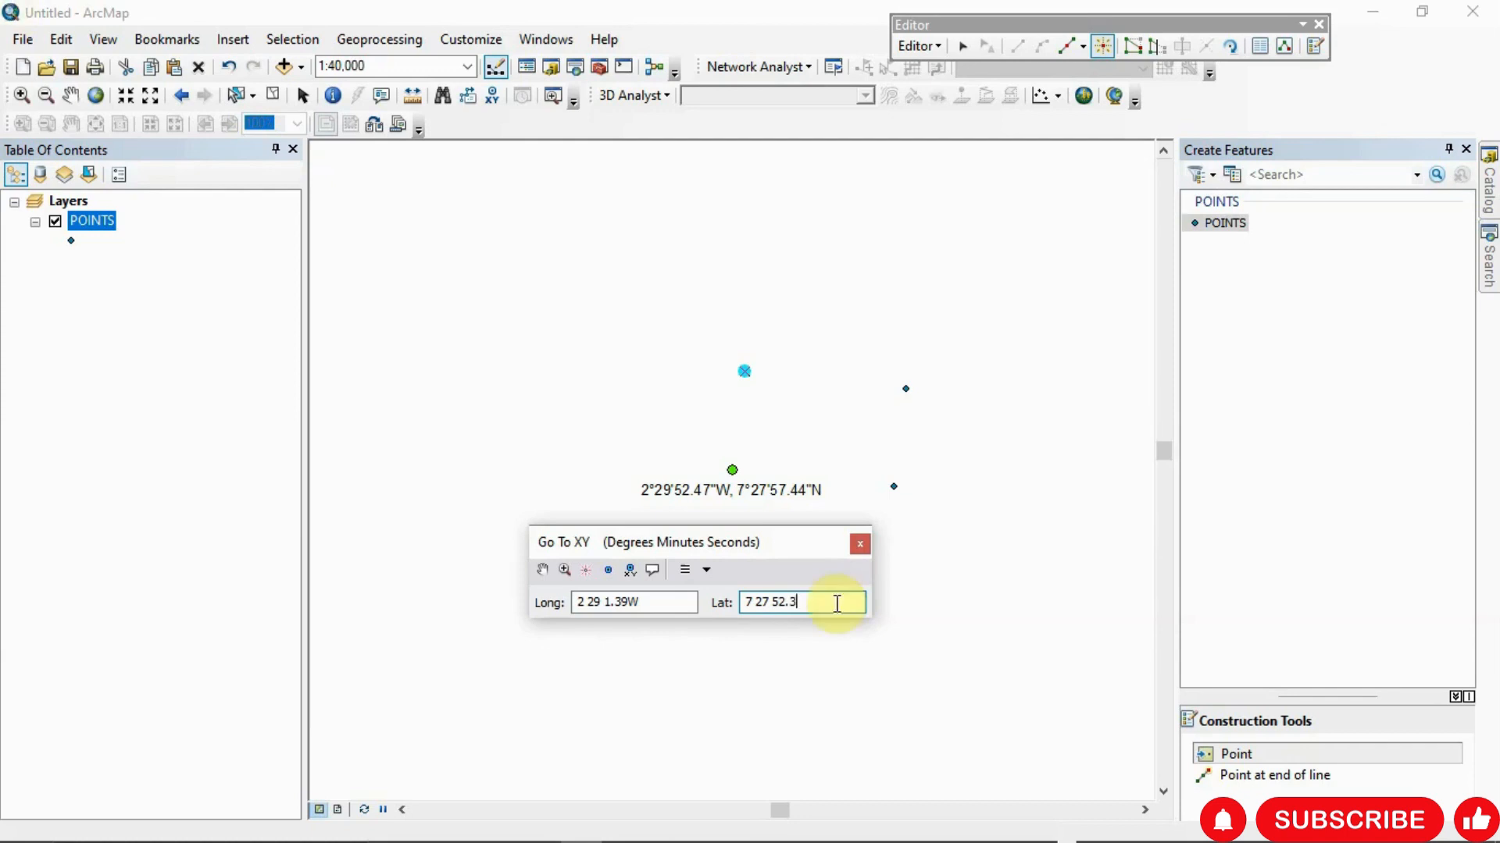
text(7N)
Flash the Go To XY coordinate on the map and add a point marker and a labeled point there
click(586, 568)
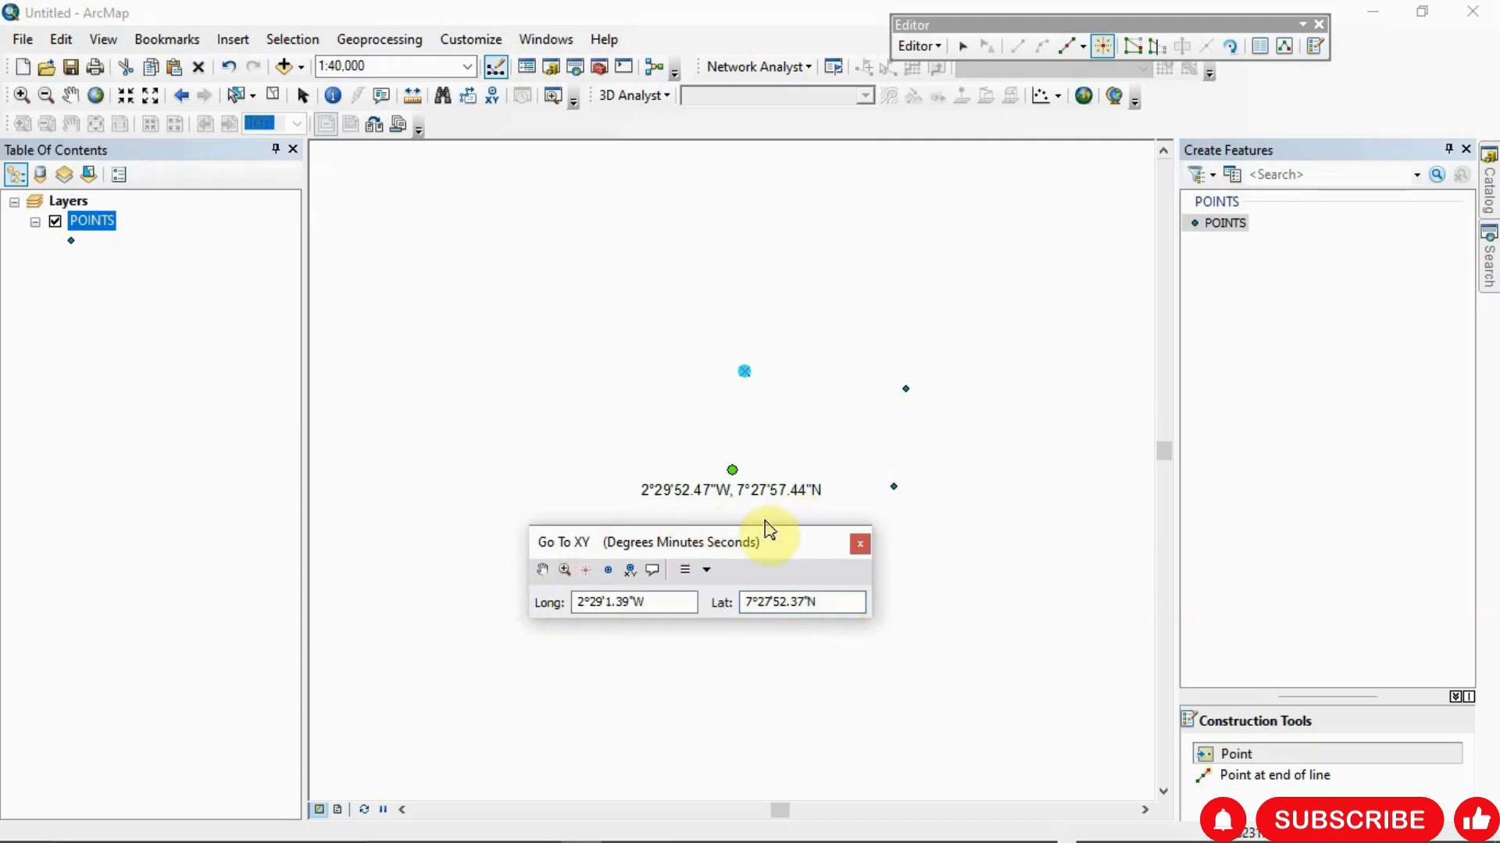
click(587, 570)
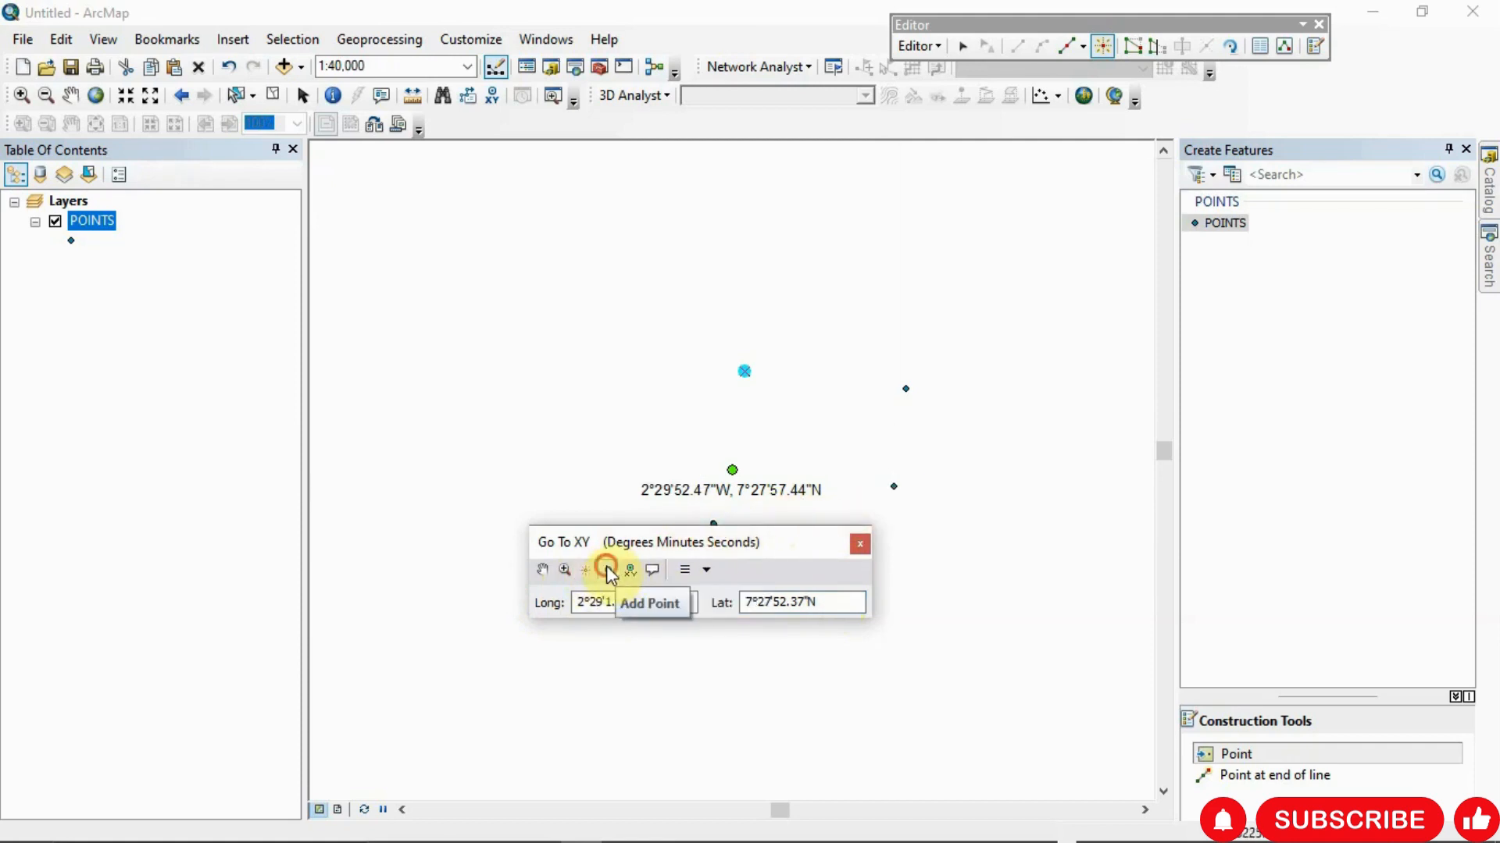
click(606, 566)
click(630, 571)
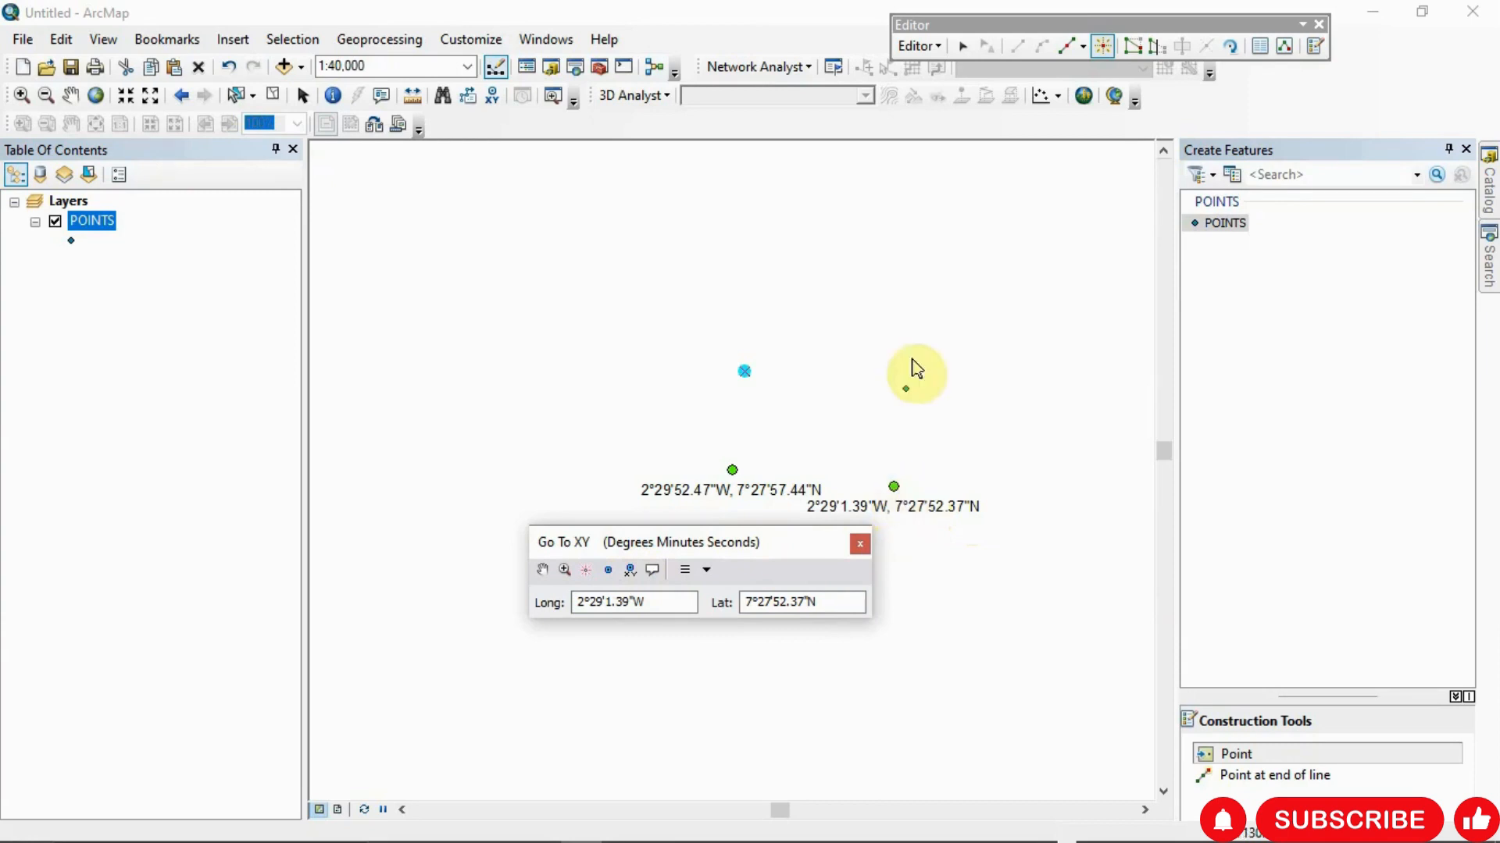
right_click(962, 283)
click(1023, 425)
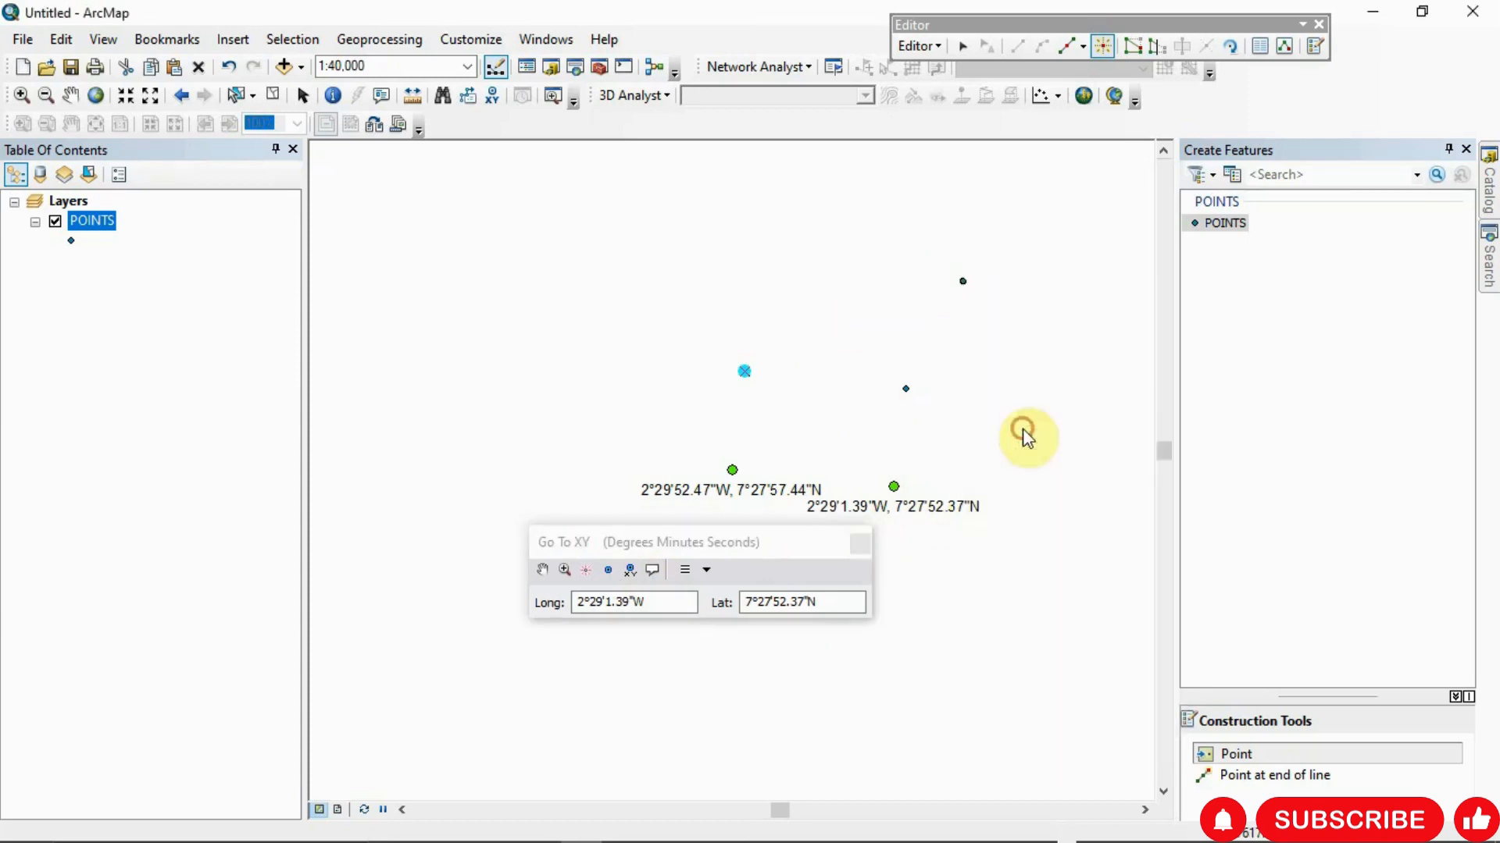
click(1079, 424)
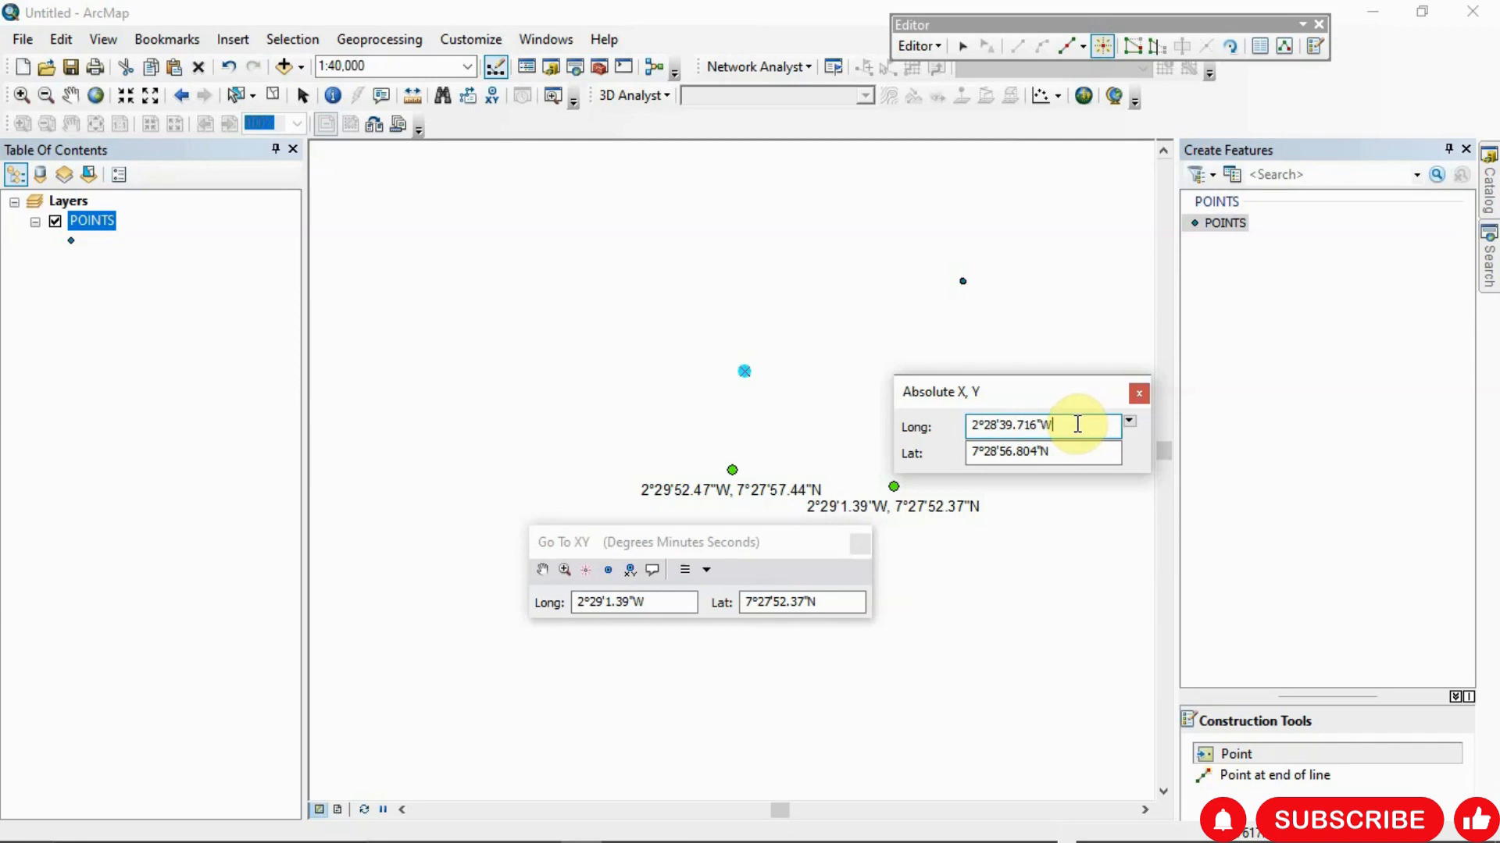
key(BackSpace)
key(BackSpace)
key(BackSpace)
key(BackSpace)
key(BackSpace)
key(BackSpace)
key(BackSpace)
key(BackSpace)
key(BackSpace)
key(BackSpace)
key(BackSpace)
key(BackSpace)
key(BackSpace)
text(2 5)
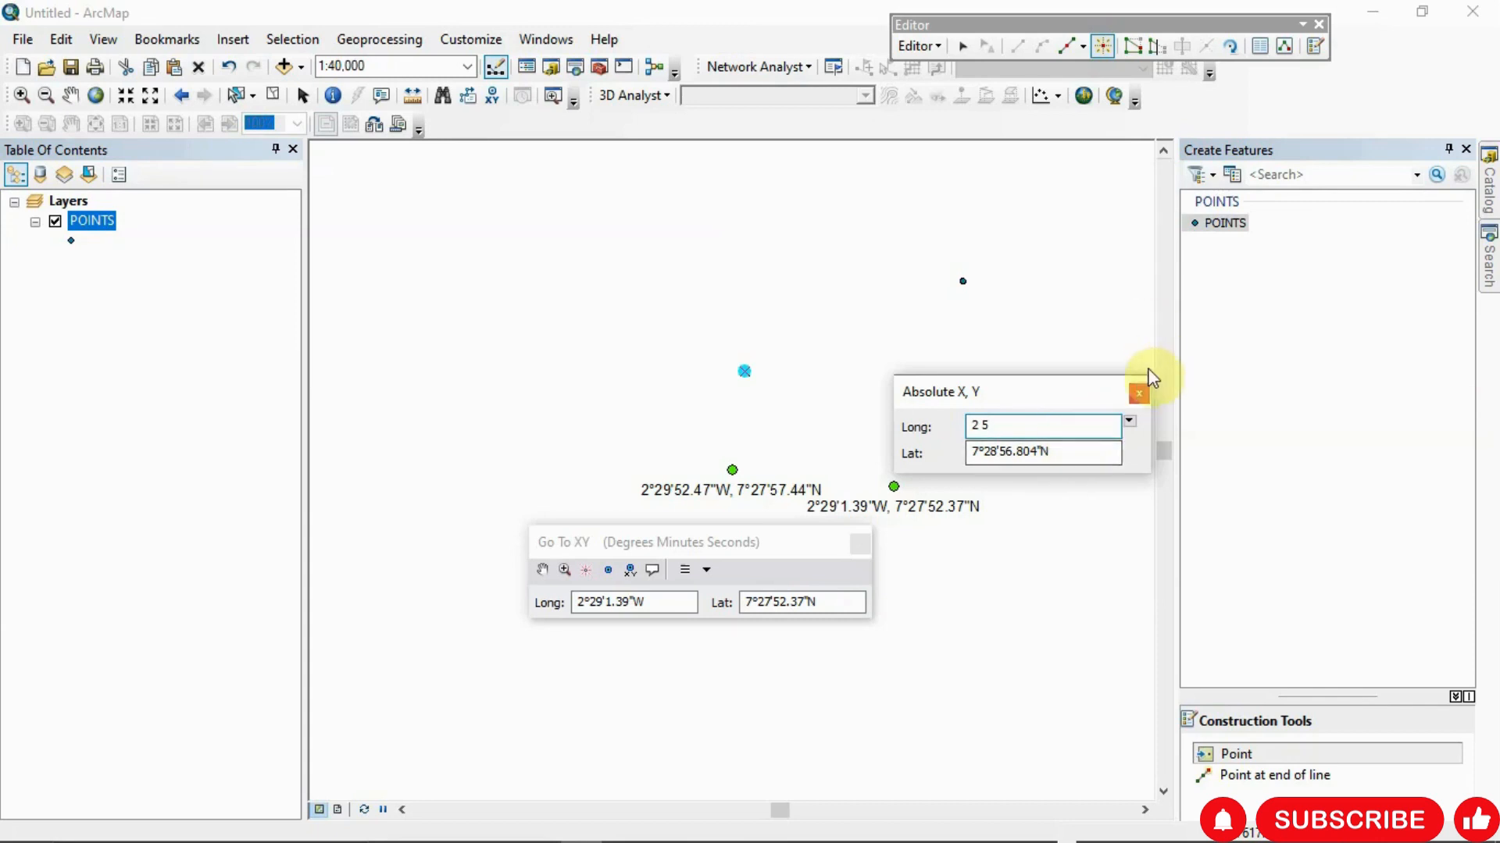
click(1139, 393)
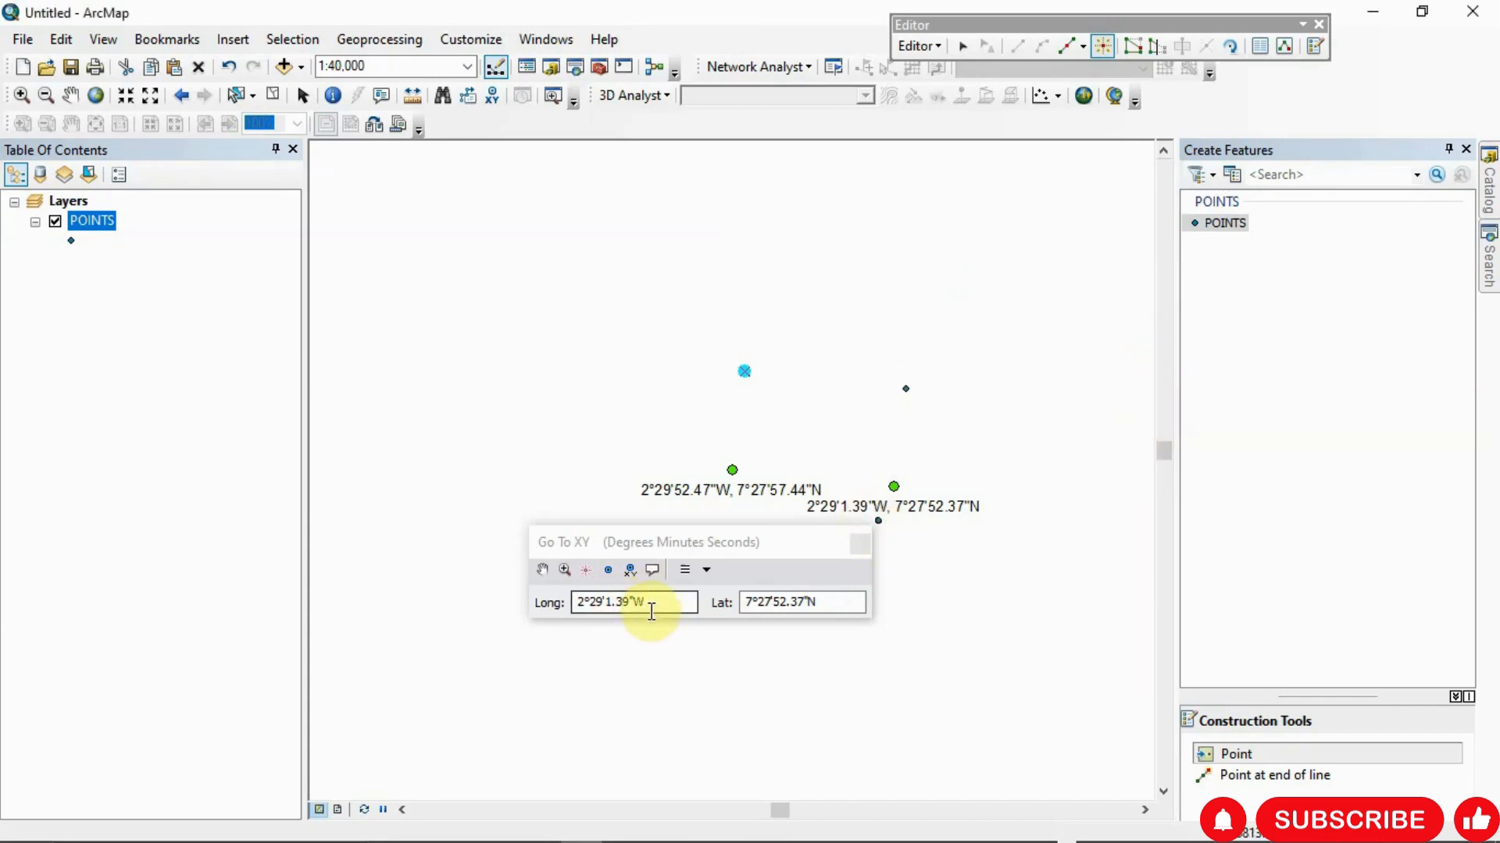
click(587, 602)
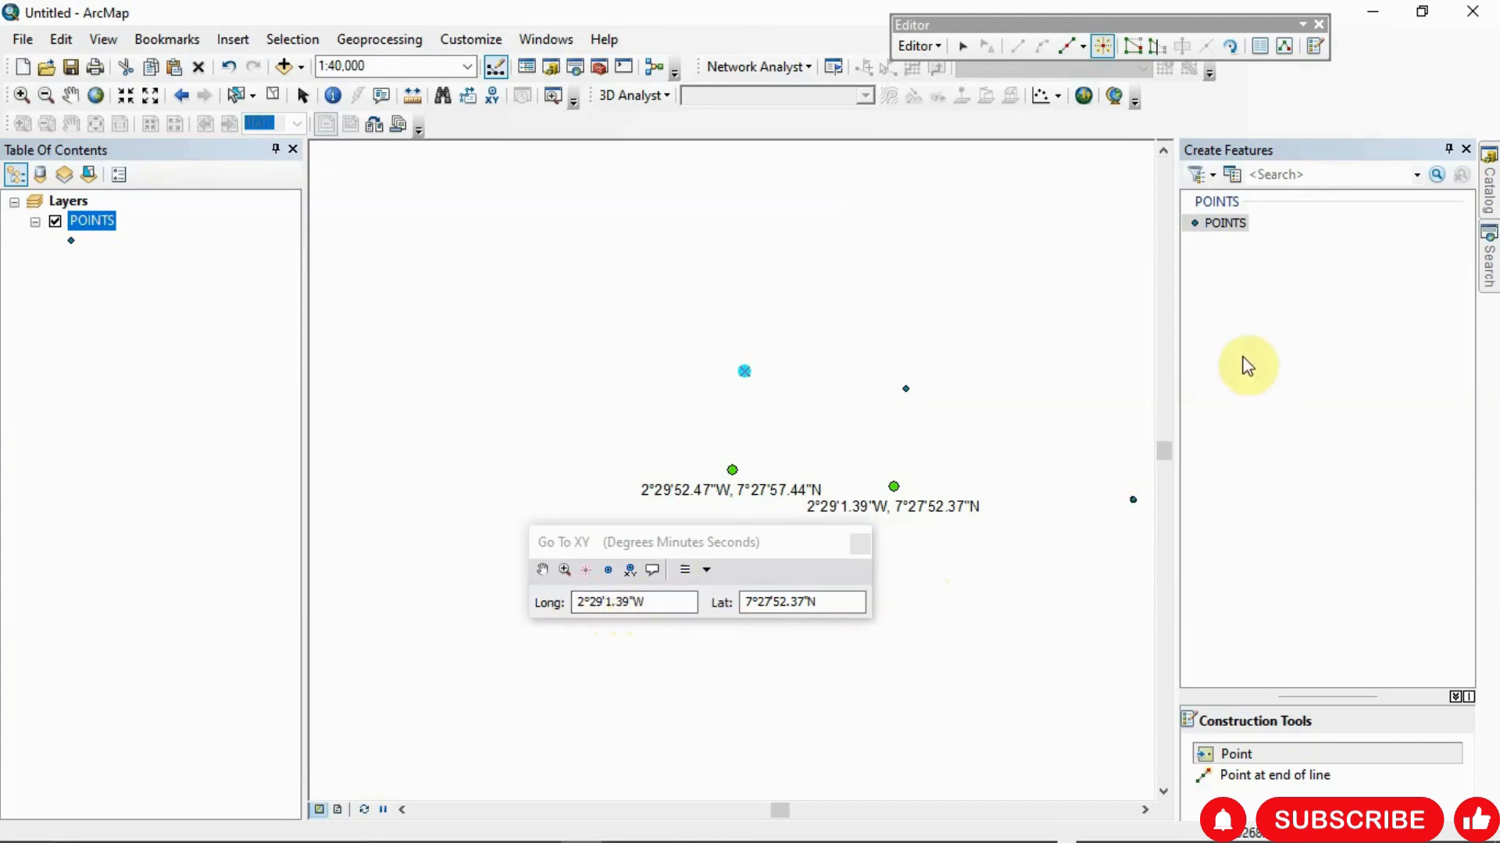
Close Create Features and define a new shapefile in the Web Maps folder, named Area with feature type Polyline
click(1466, 150)
mouse_move(1490, 204)
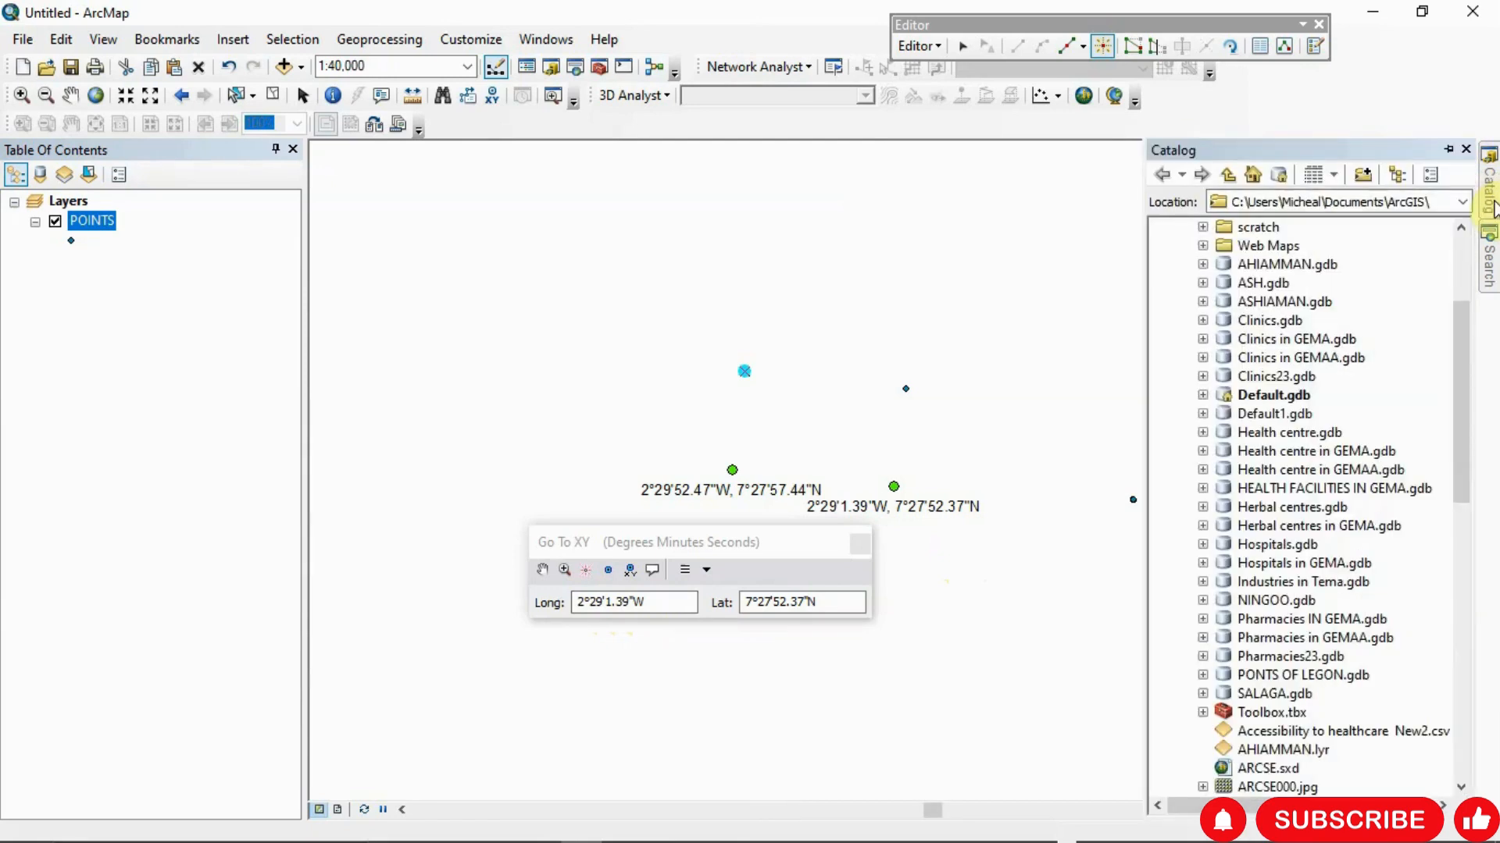
click(1259, 245)
right_click(1262, 246)
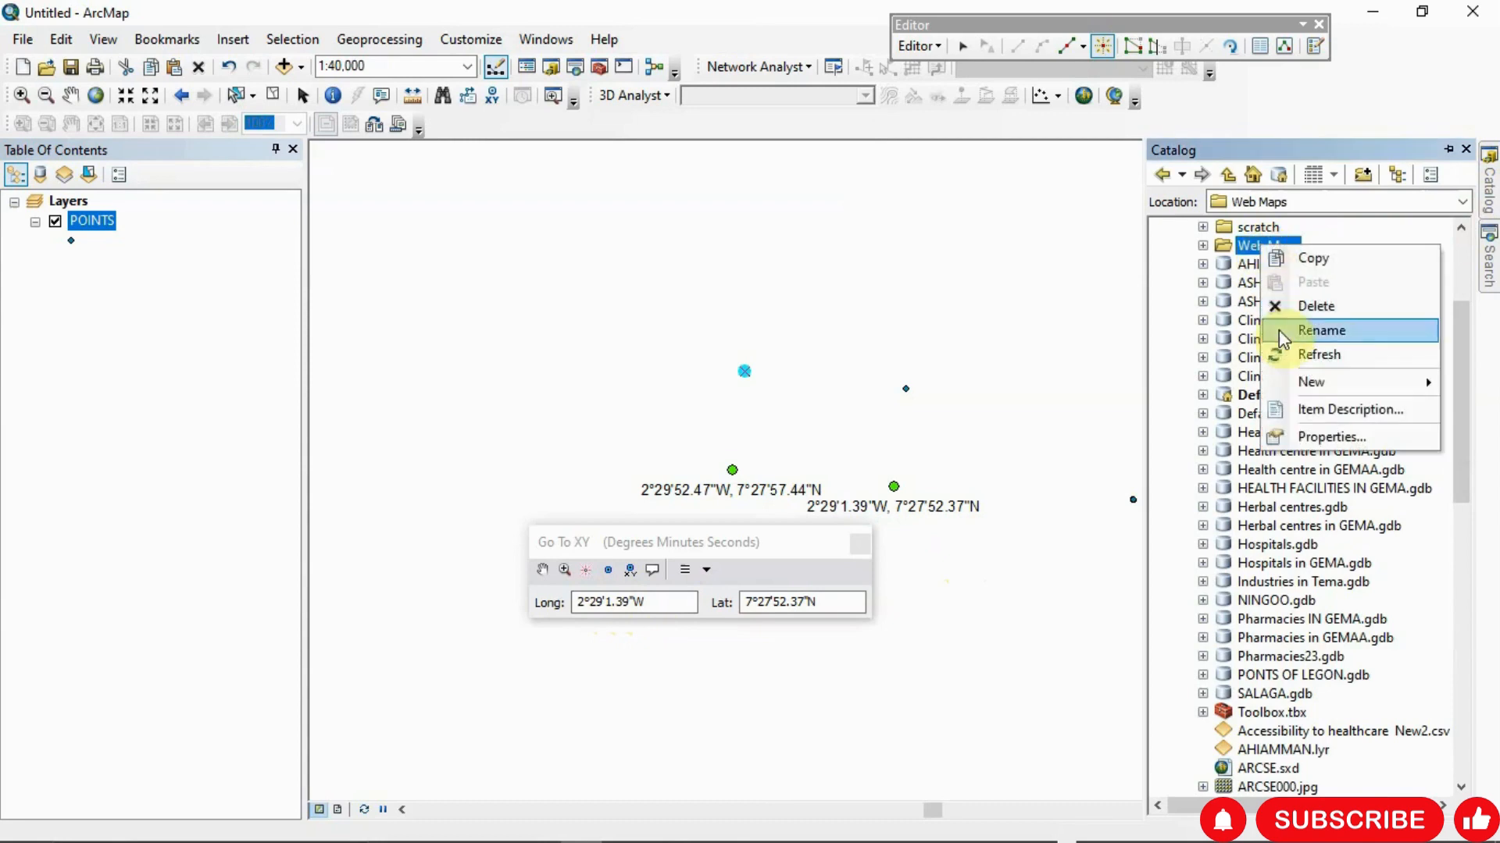
mouse_move(1296, 382)
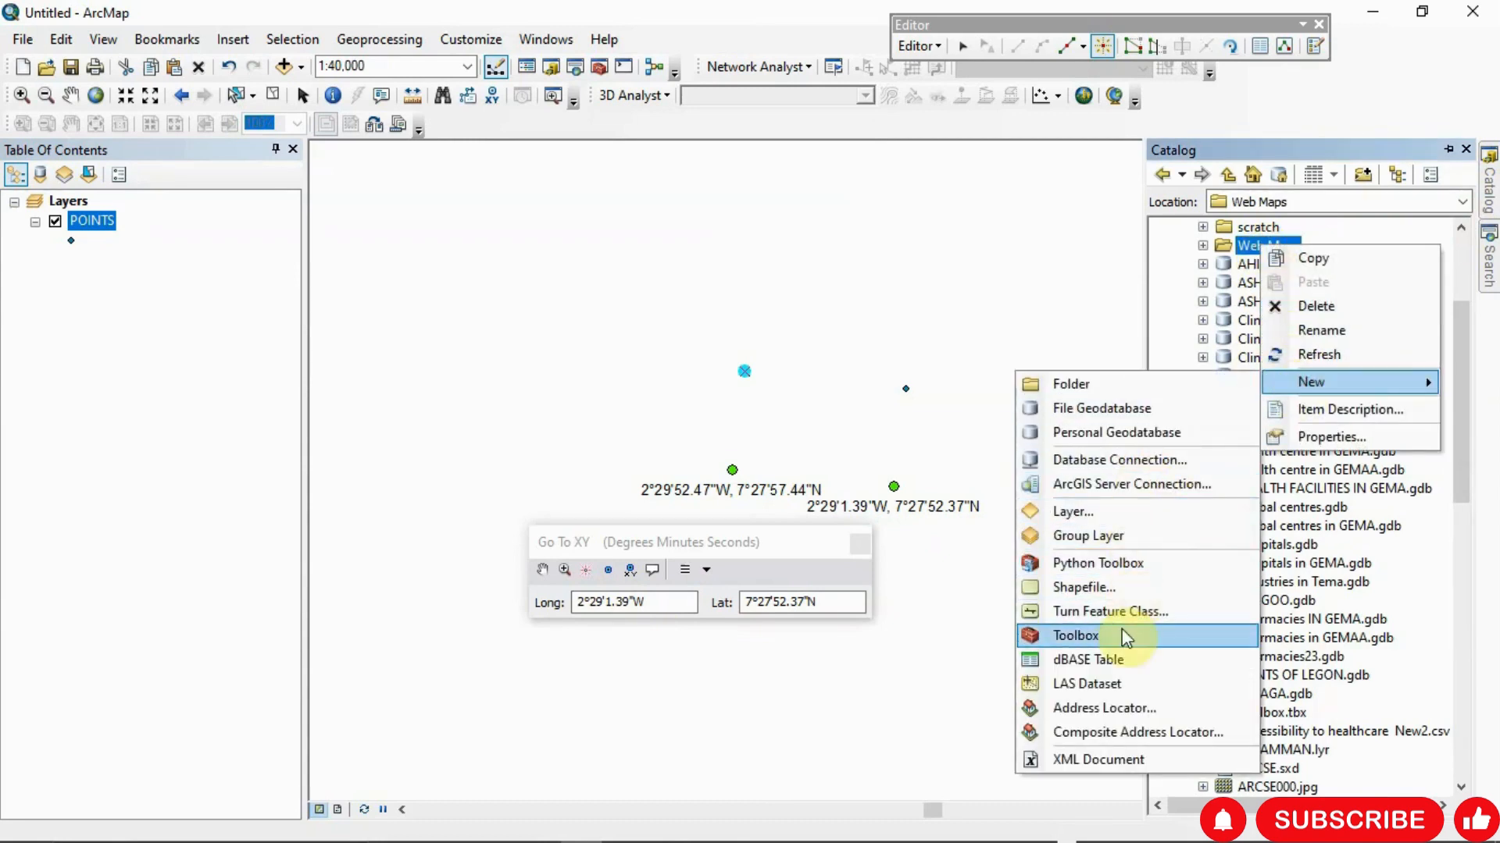
click(1101, 584)
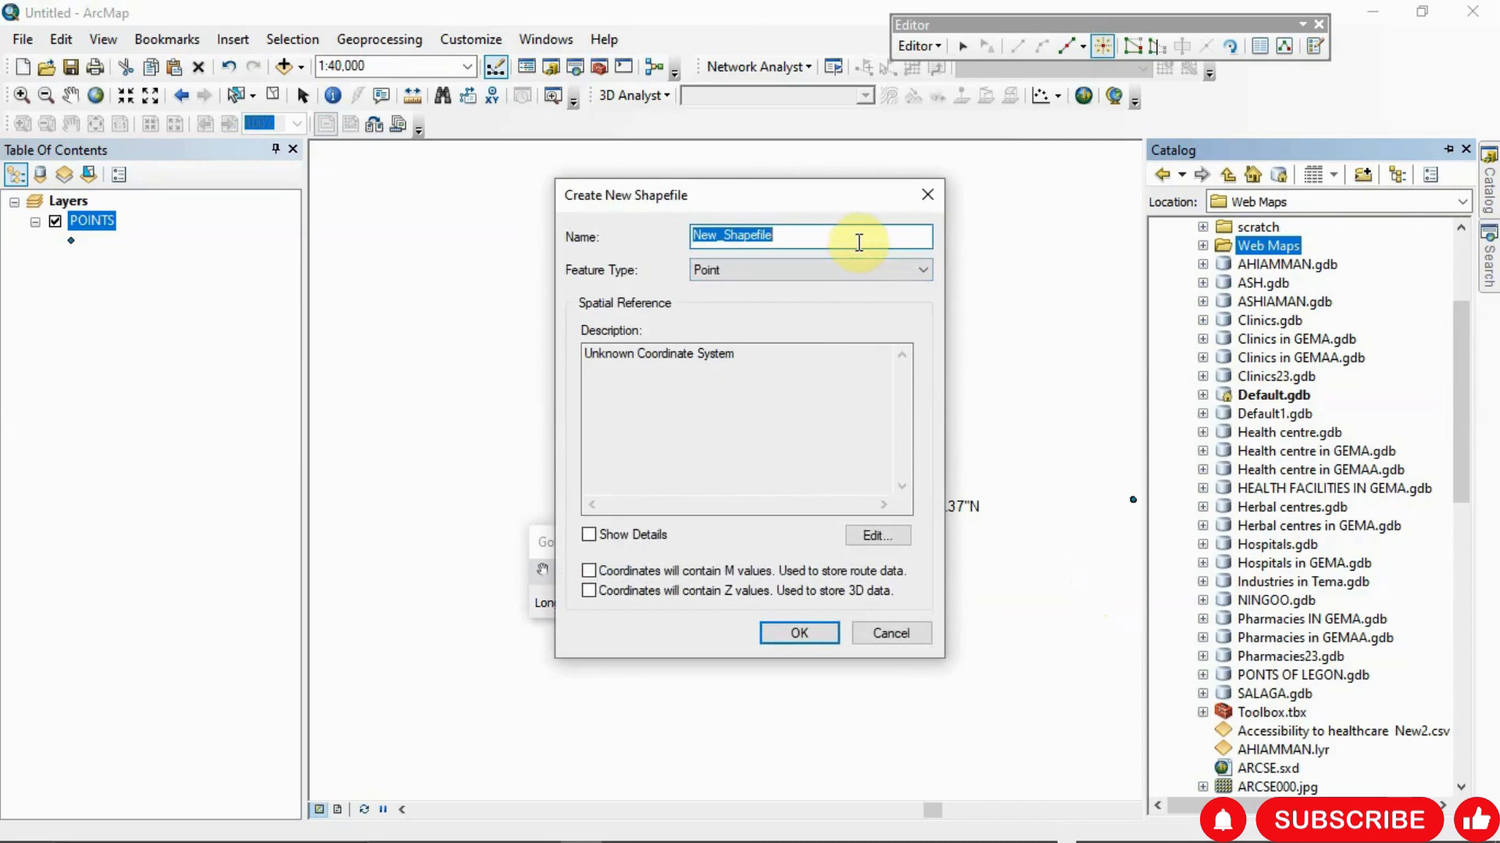
text(Area)
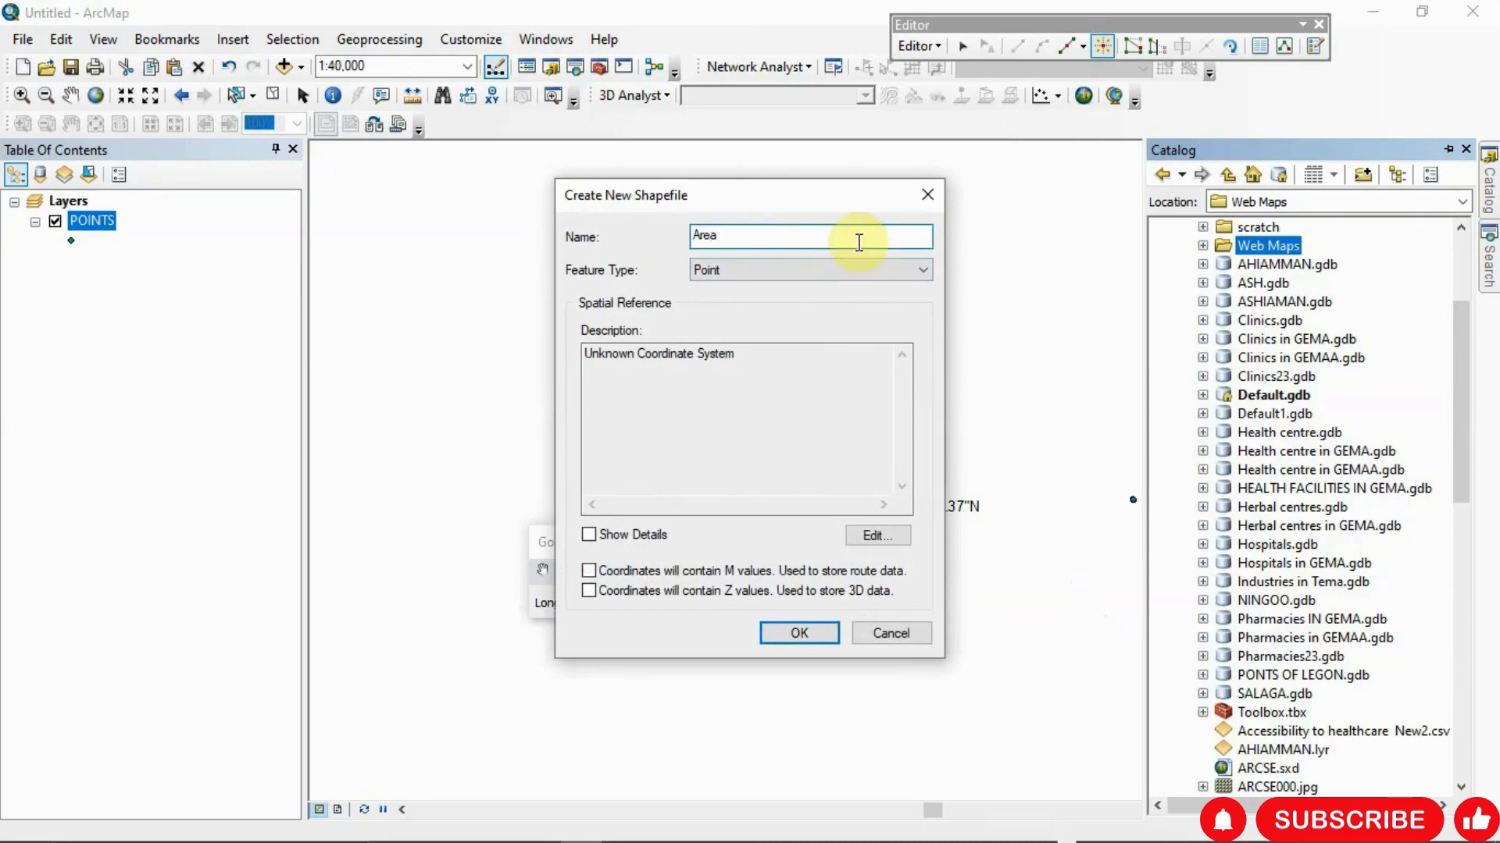
click(869, 266)
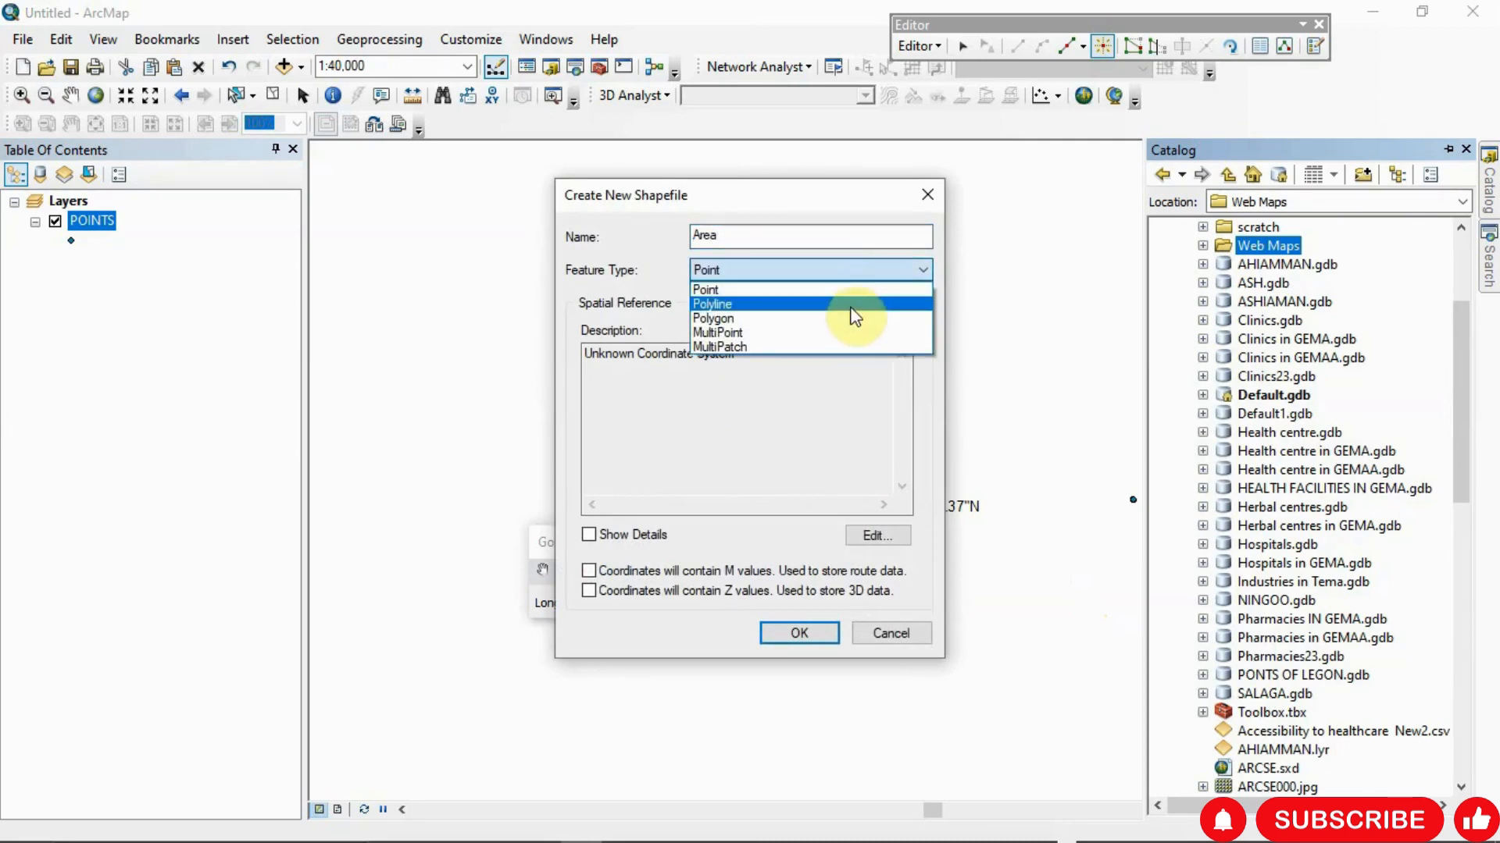
click(853, 304)
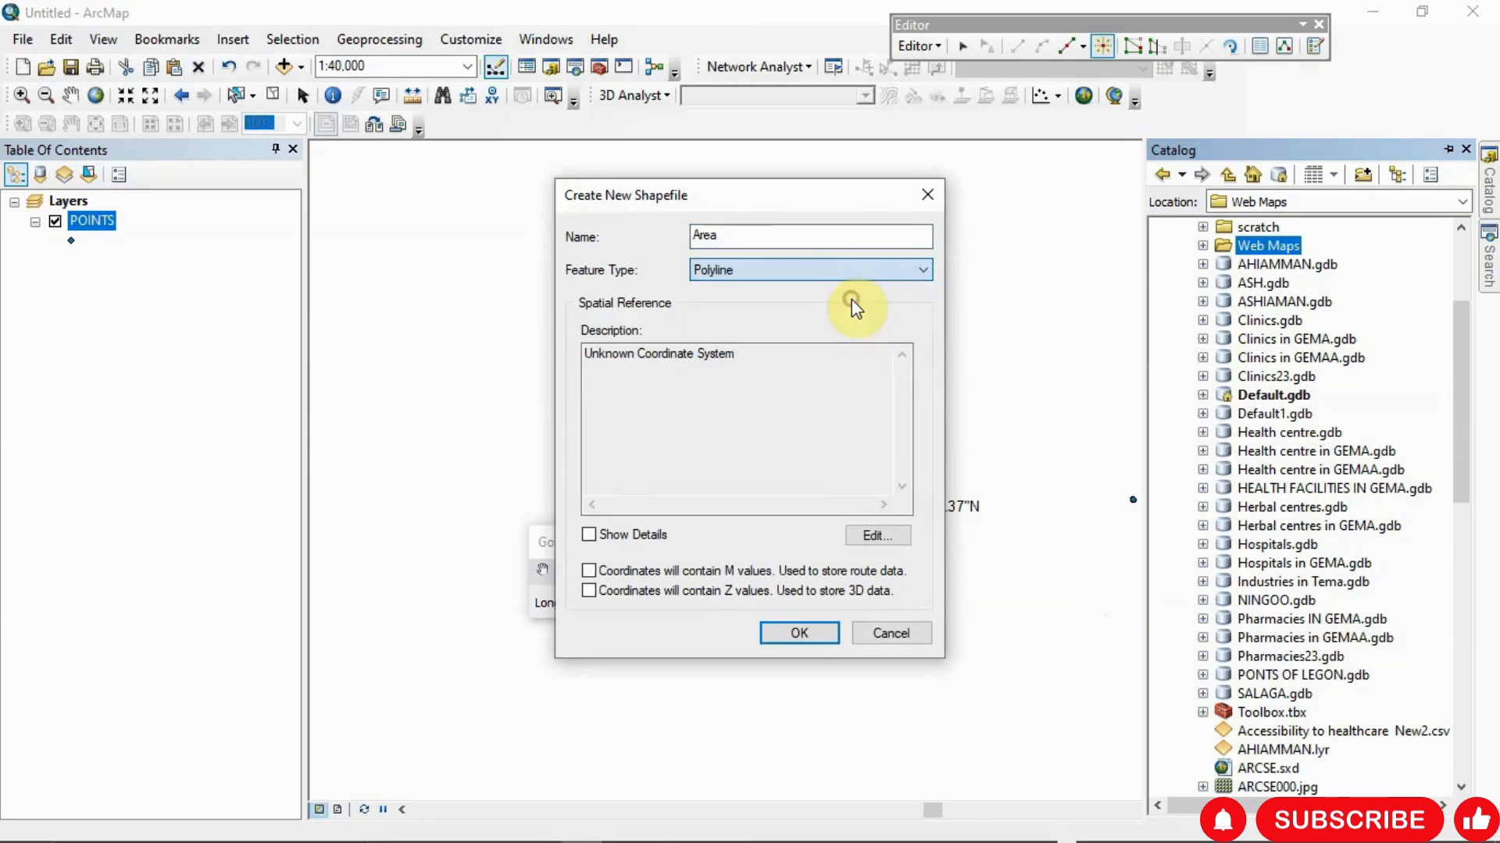
Assign the WGS 1984 UTM Zone 30N coordinate system to the Area shapefile and create it
click(875, 537)
click(728, 279)
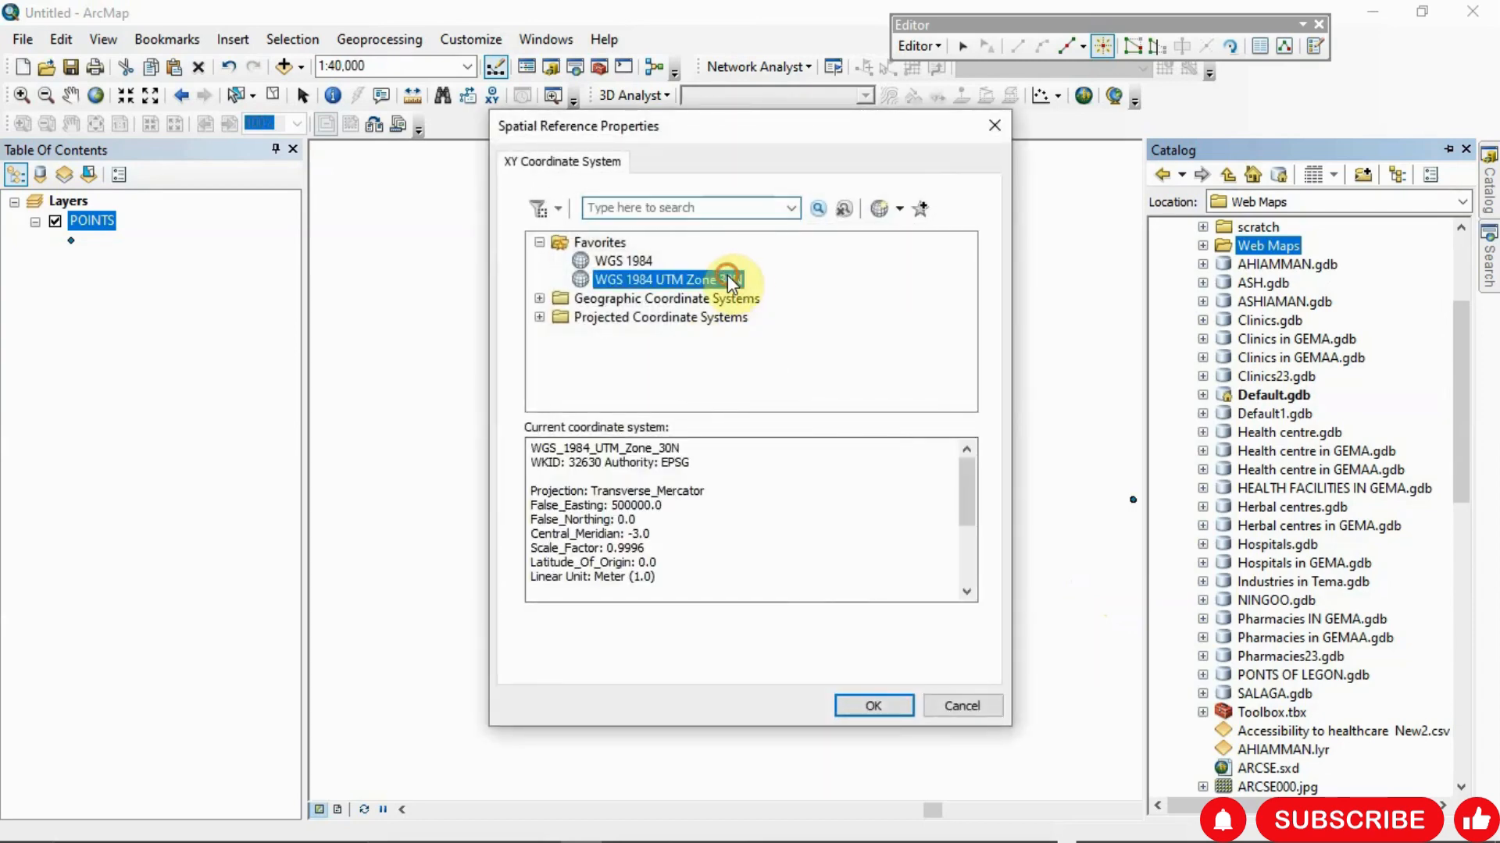
click(867, 705)
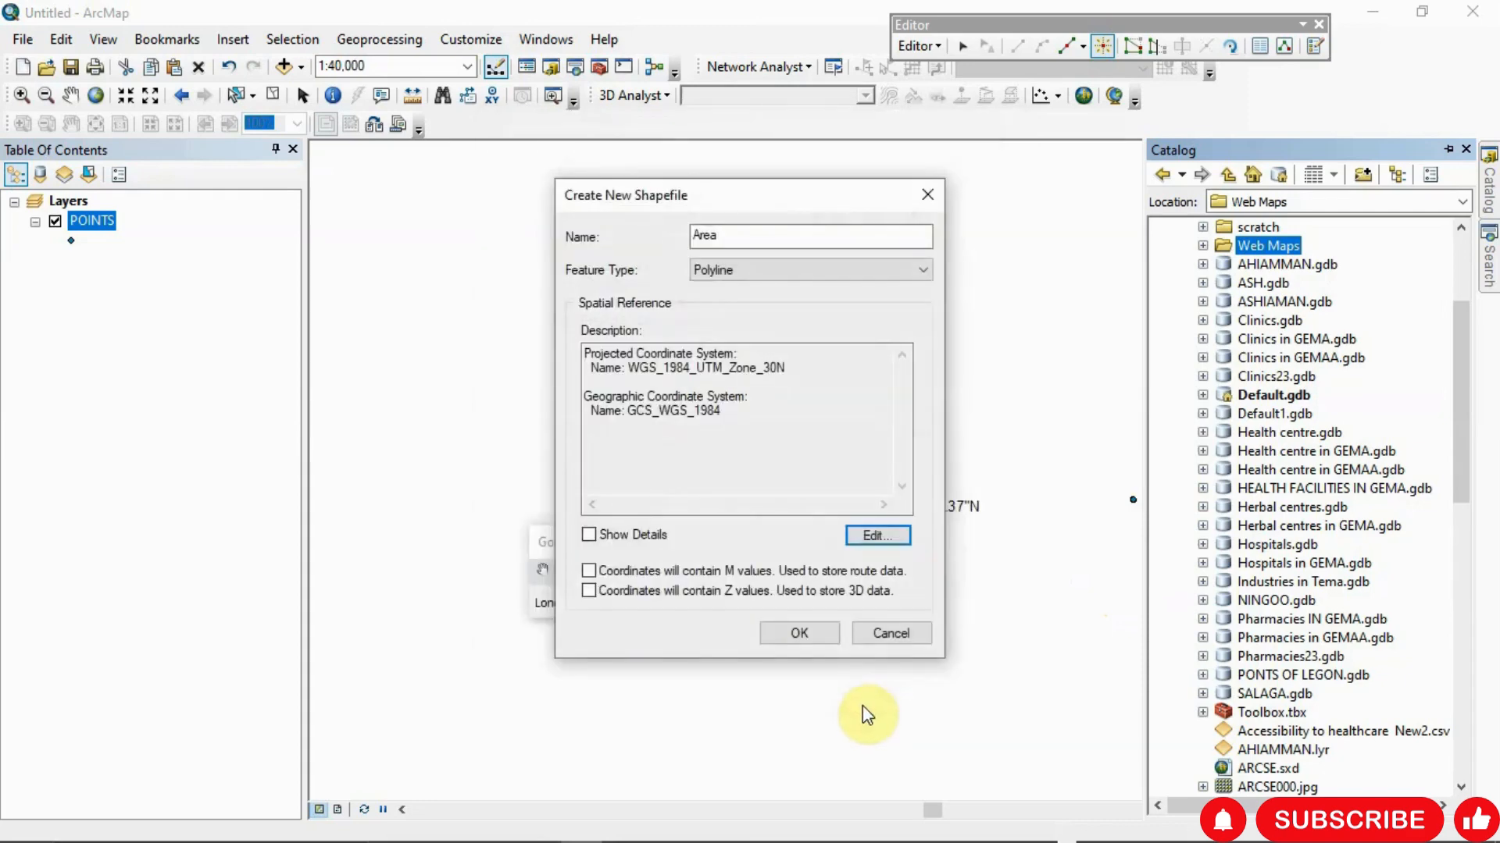
click(801, 634)
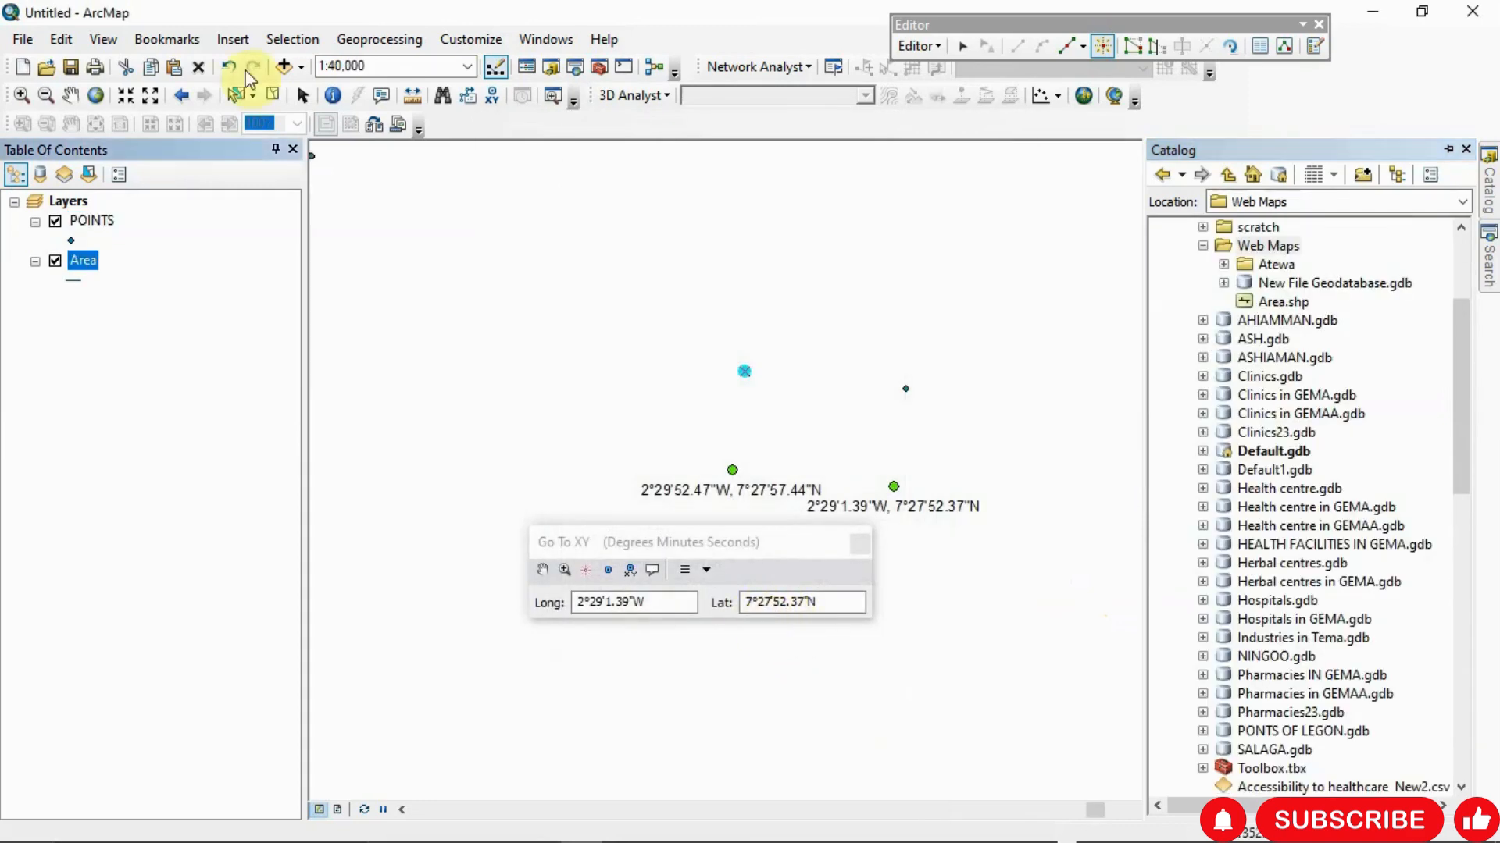
Remove the Area polyline layer from the map
click(78, 262)
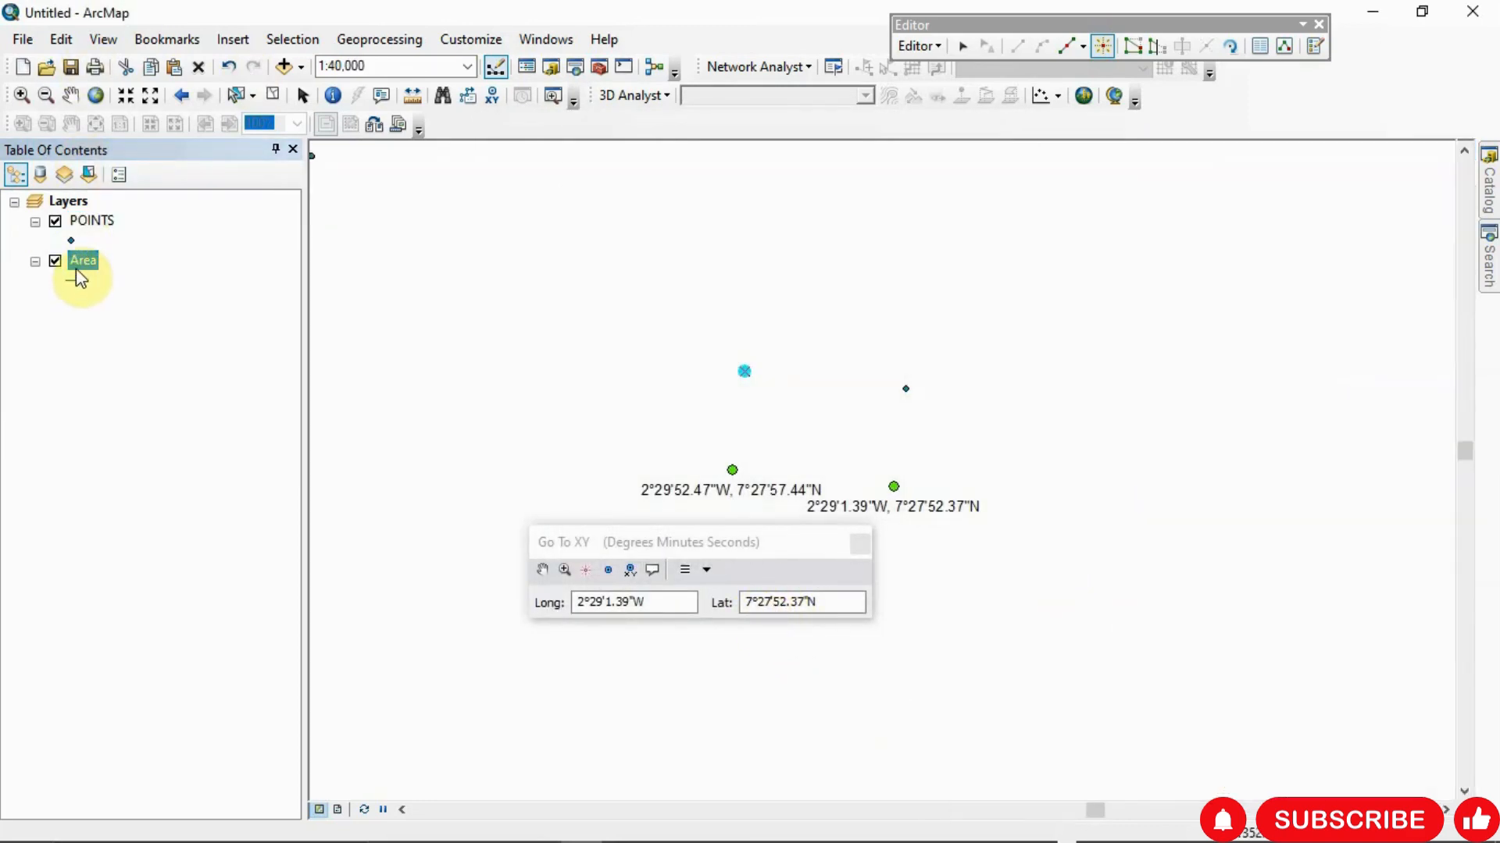
right_click(81, 268)
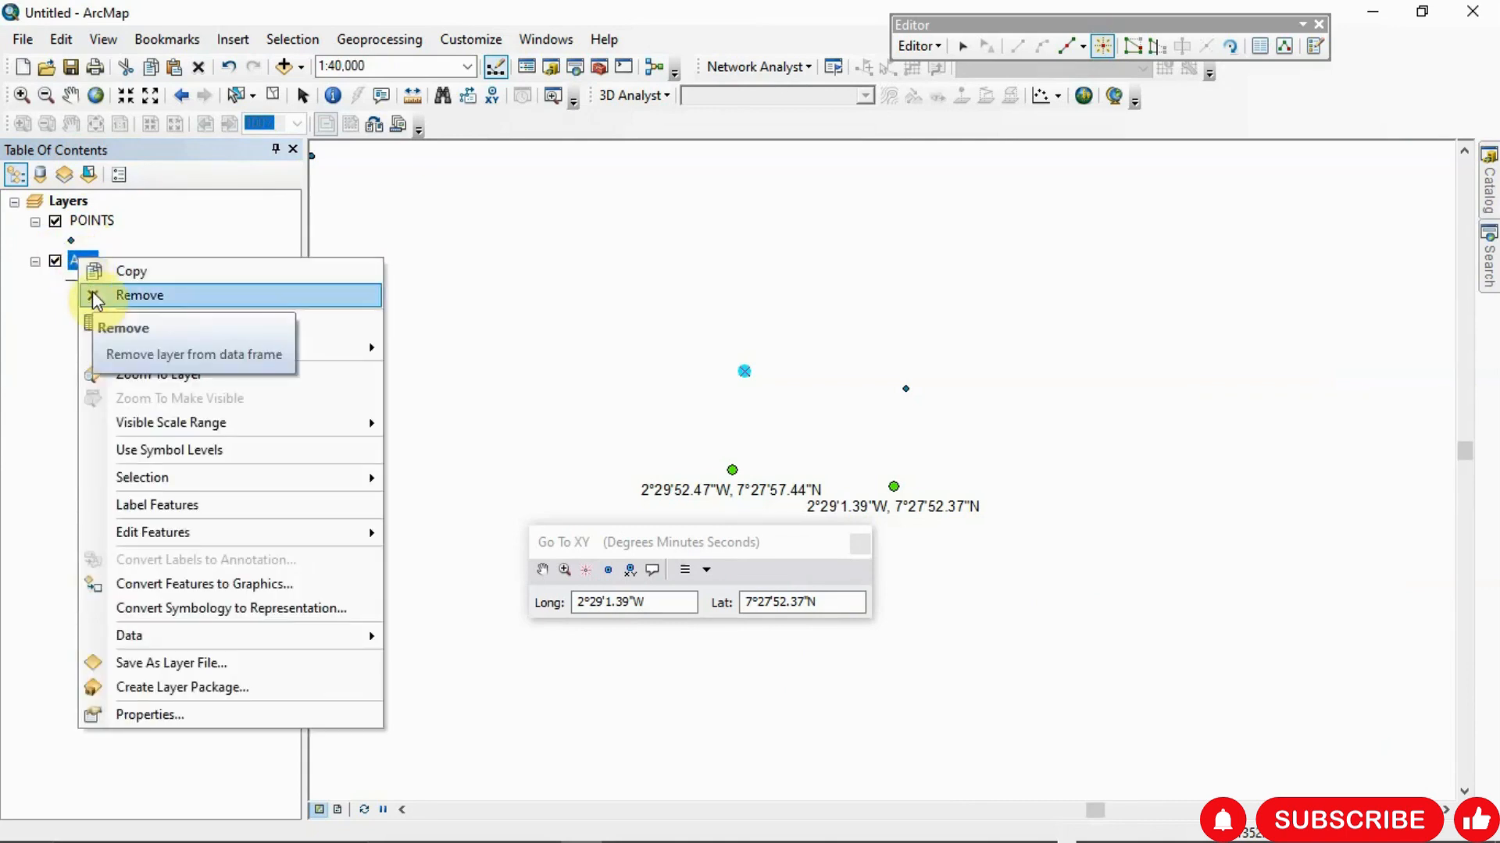
click(92, 294)
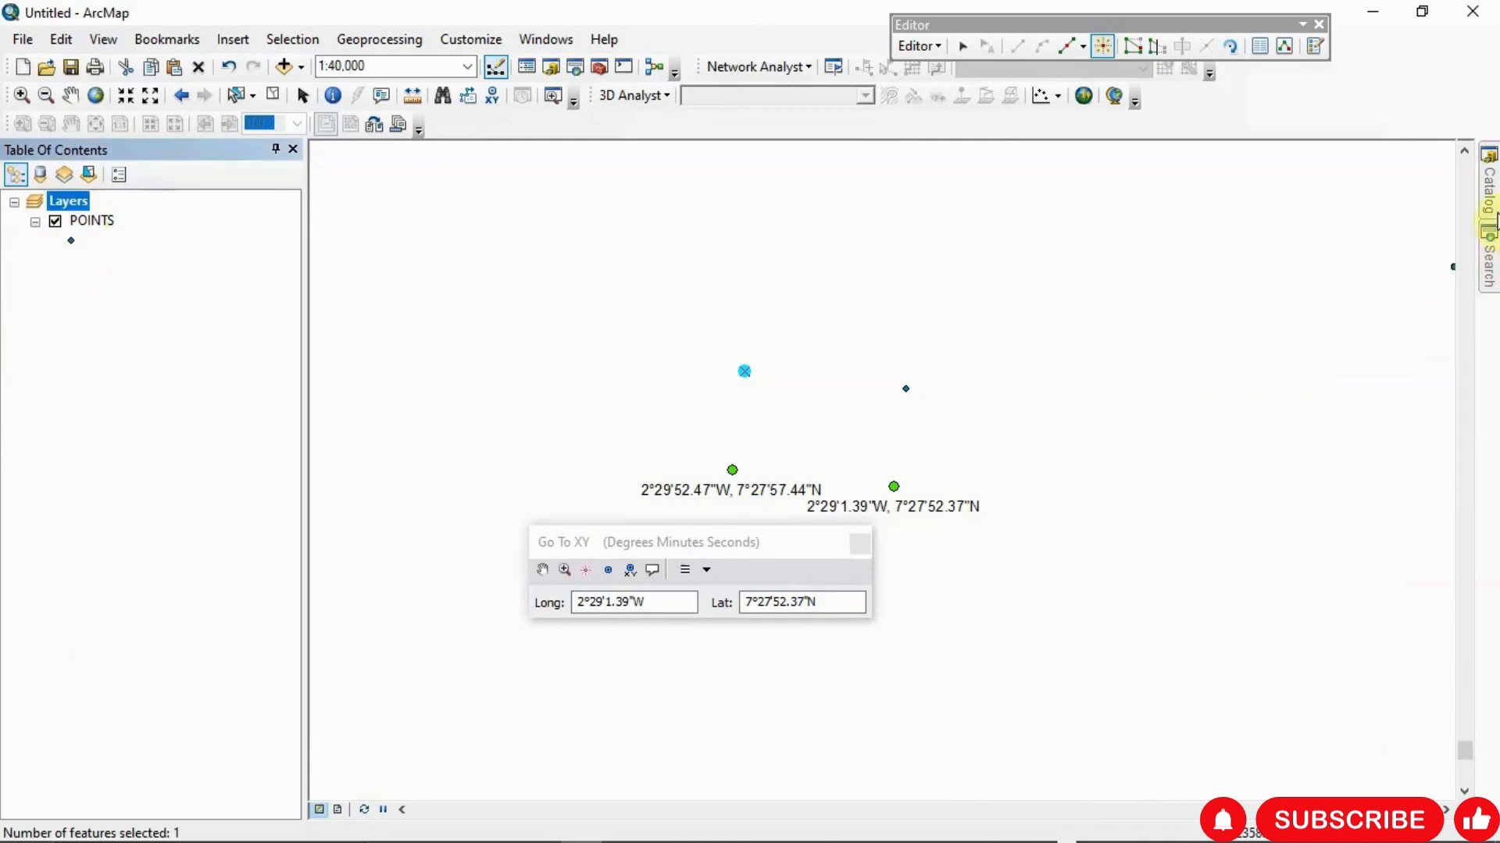
Define a new shapefile in the Web Maps folder, named Areaa with feature type Polygon
click(1489, 188)
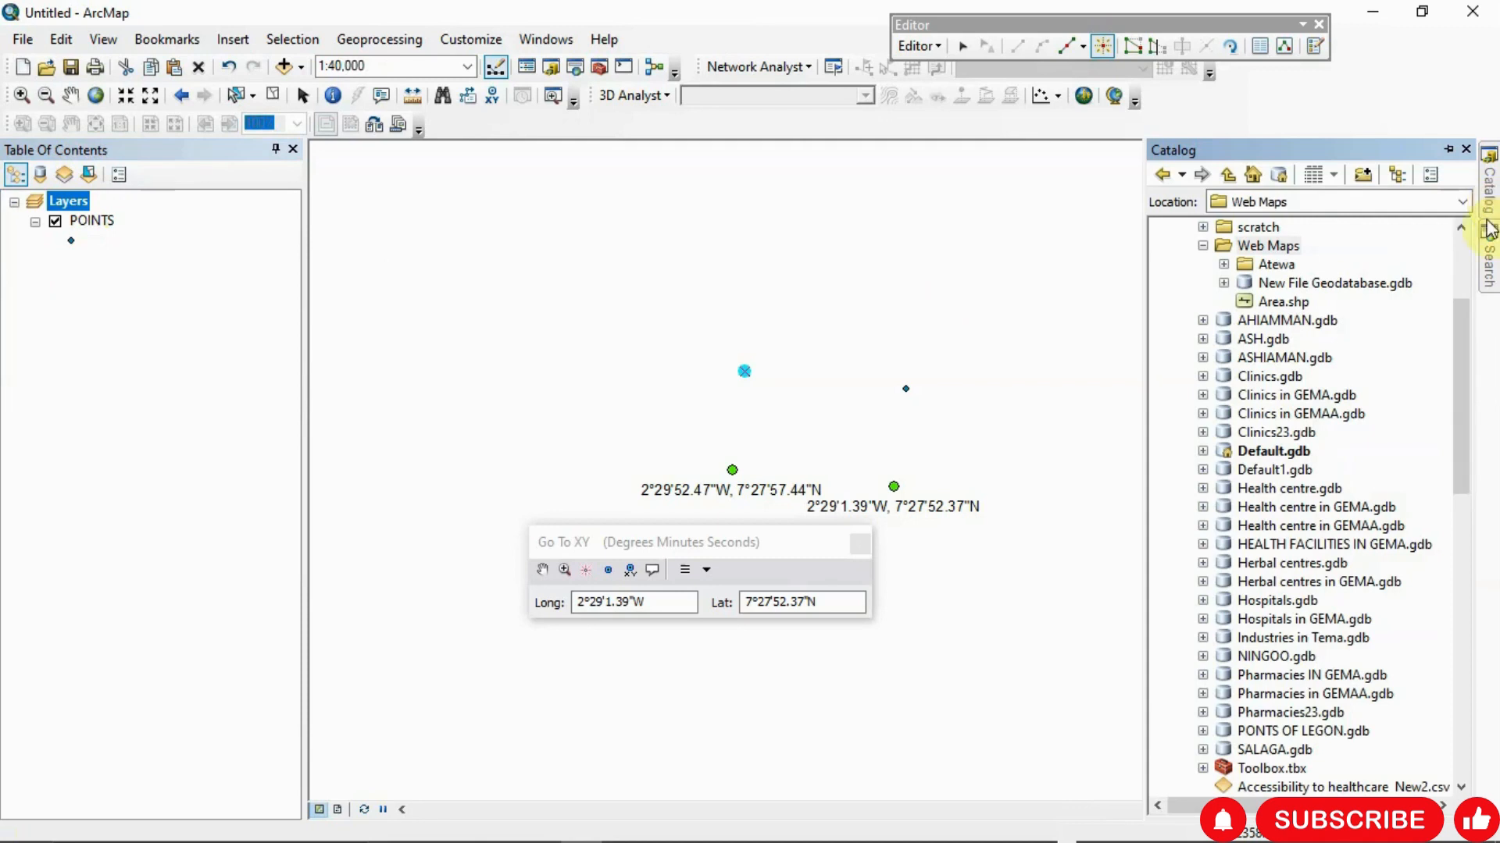
right_click(1269, 248)
mouse_move(1330, 381)
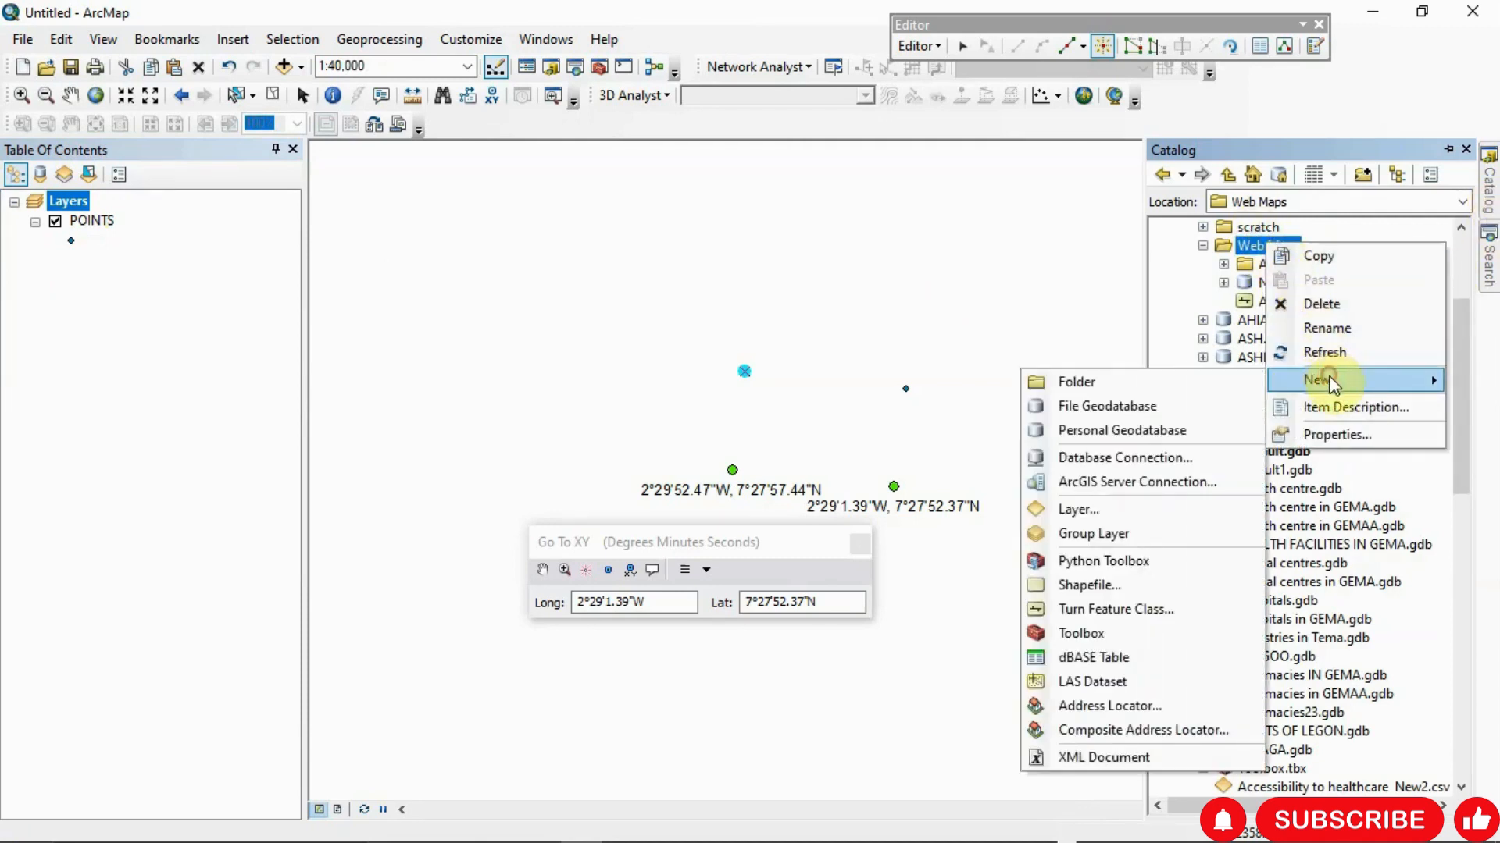
click(1132, 584)
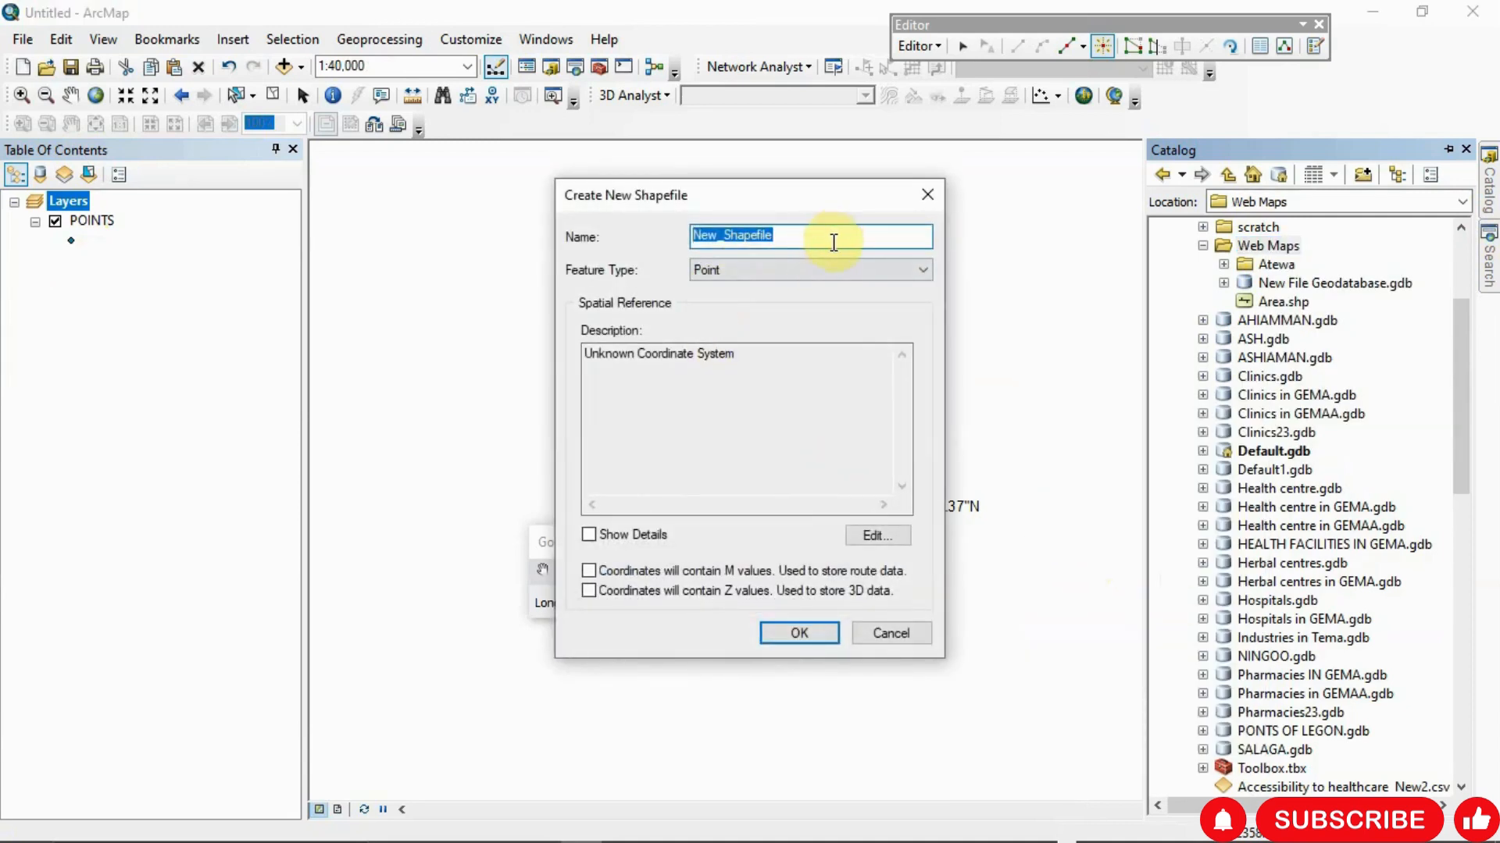
text(Aresa)
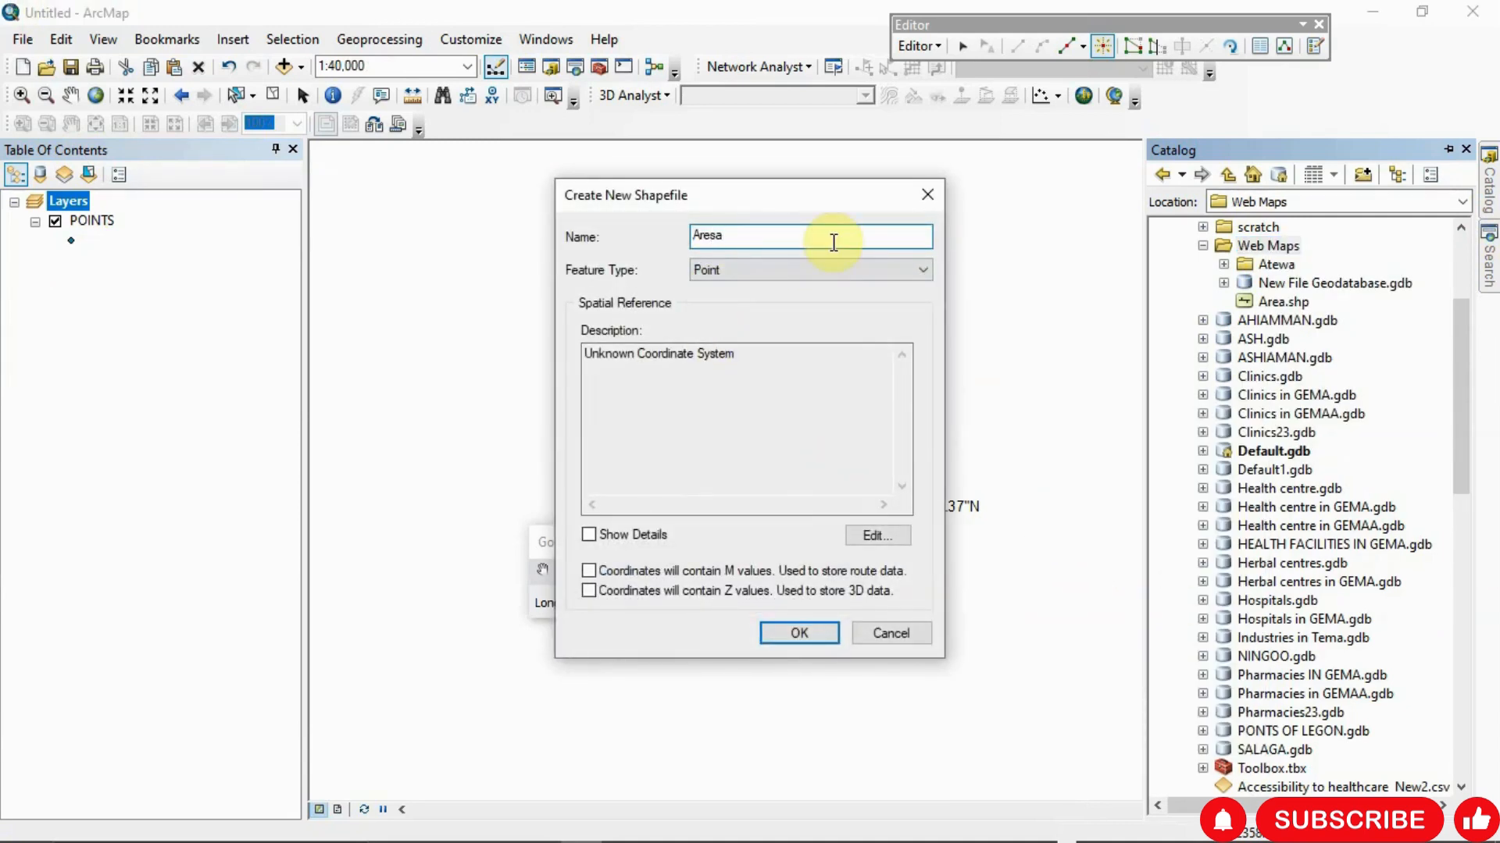
key(BackSpace)
key(BackSpace)
text(aa)
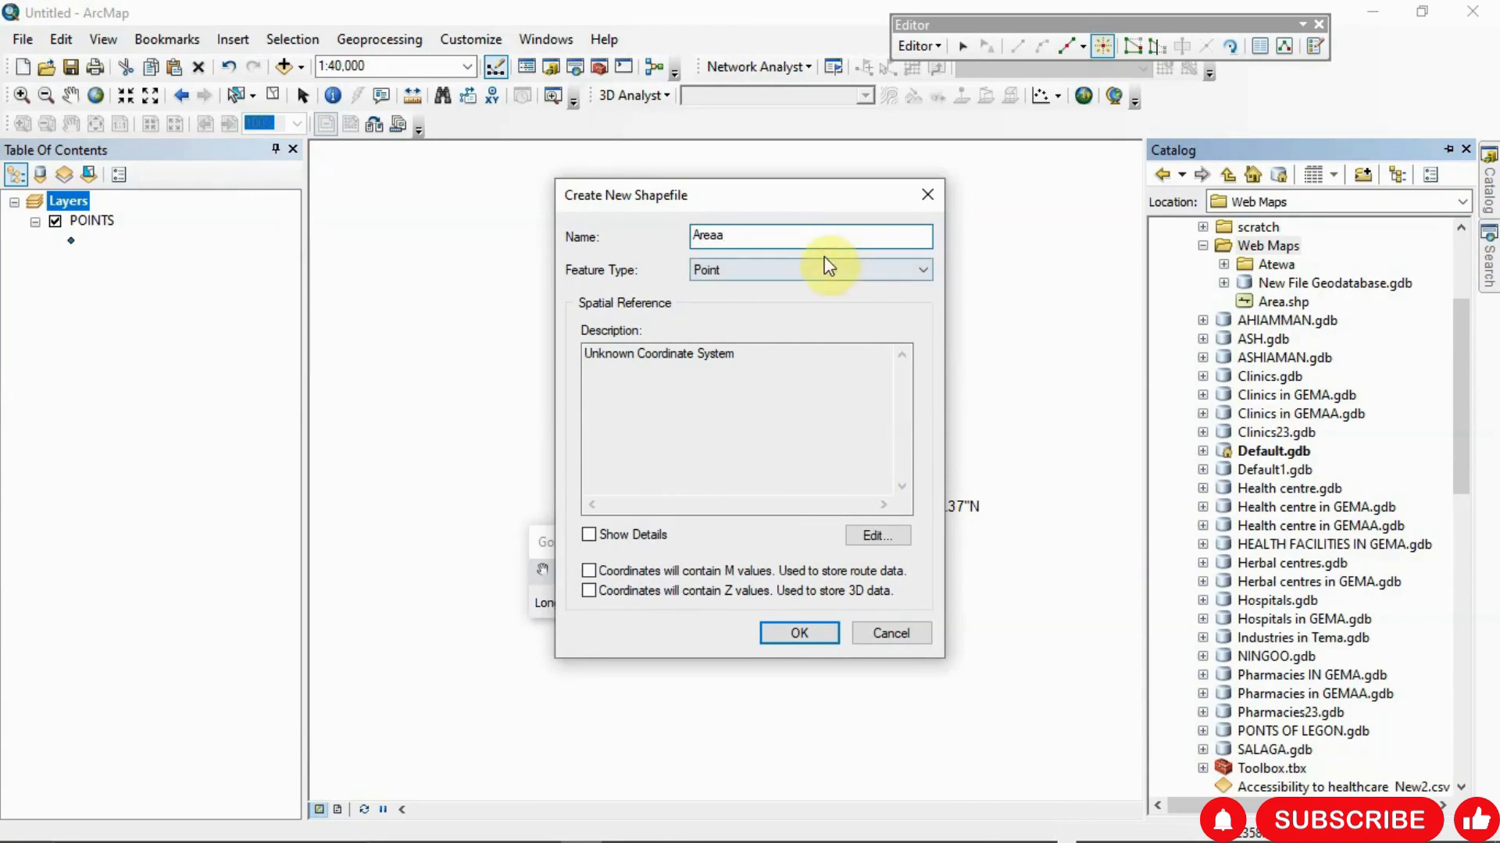
click(824, 268)
click(783, 318)
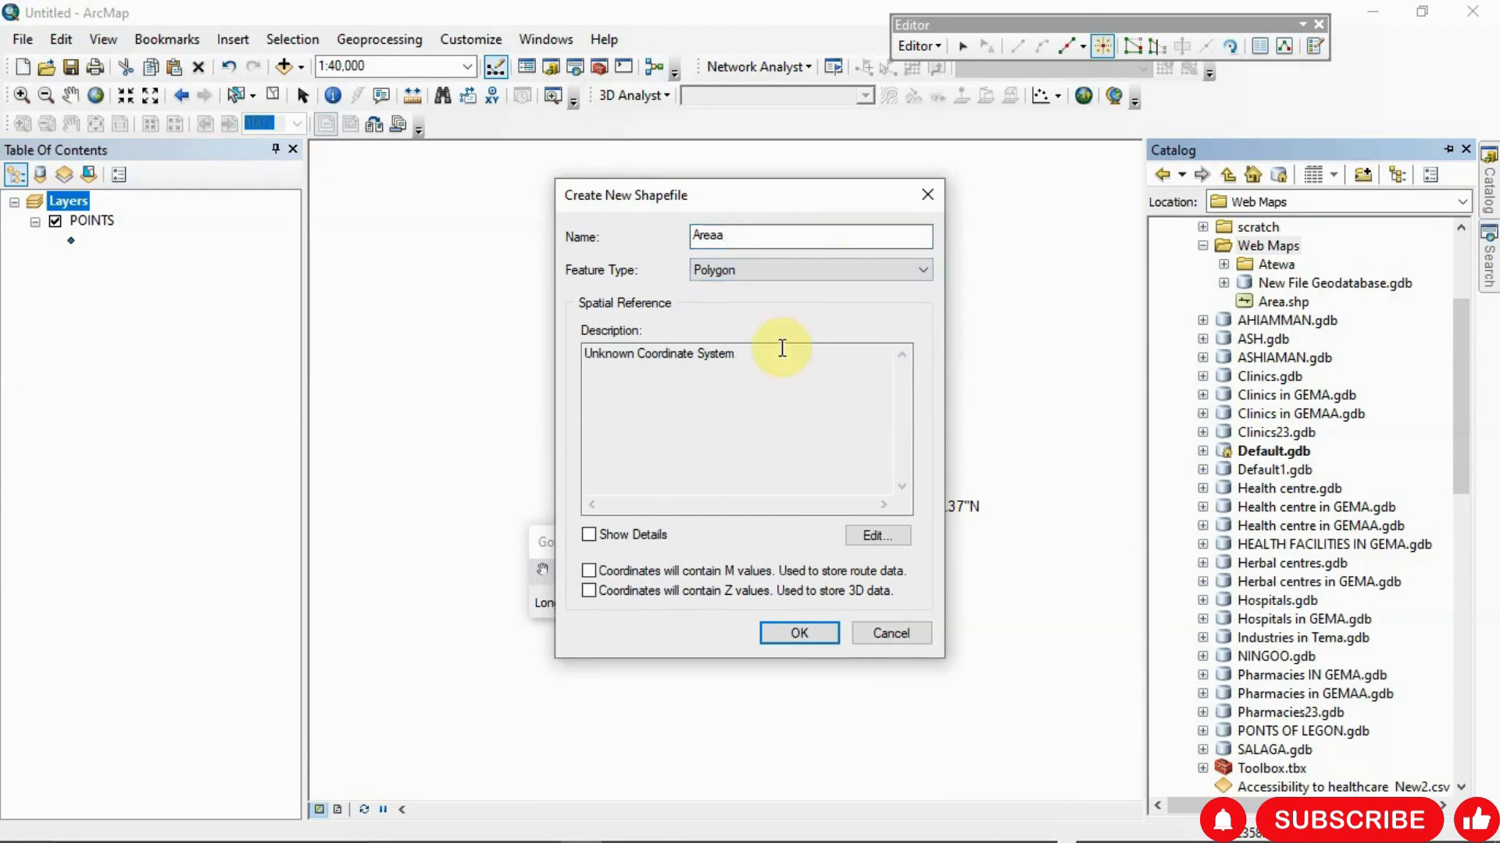
Assign the WGS 1984 UTM Zone 30N coordinate system to the Areaa shapefile and create it
click(863, 536)
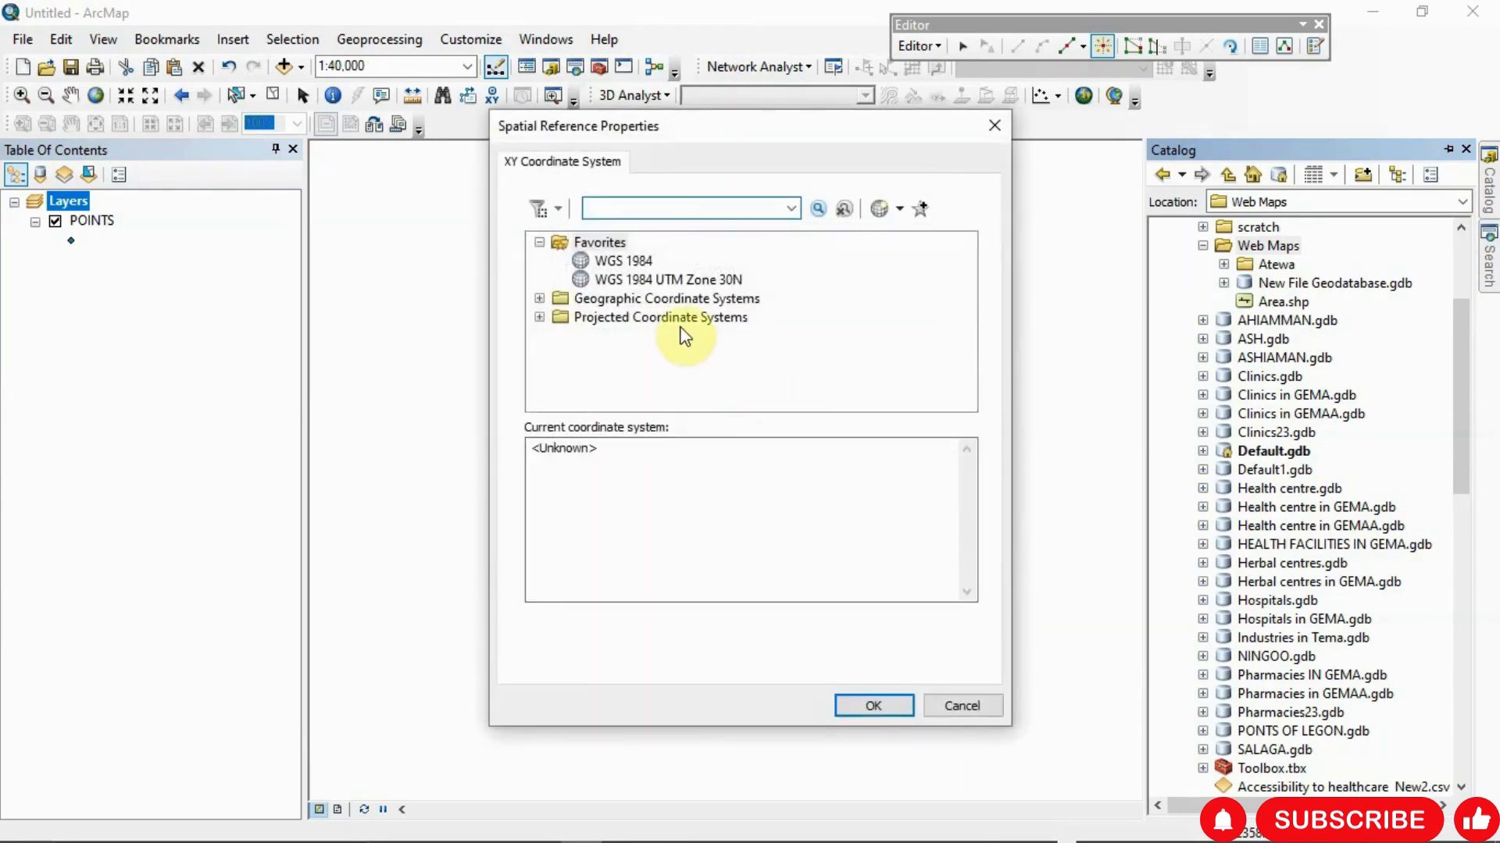
click(685, 280)
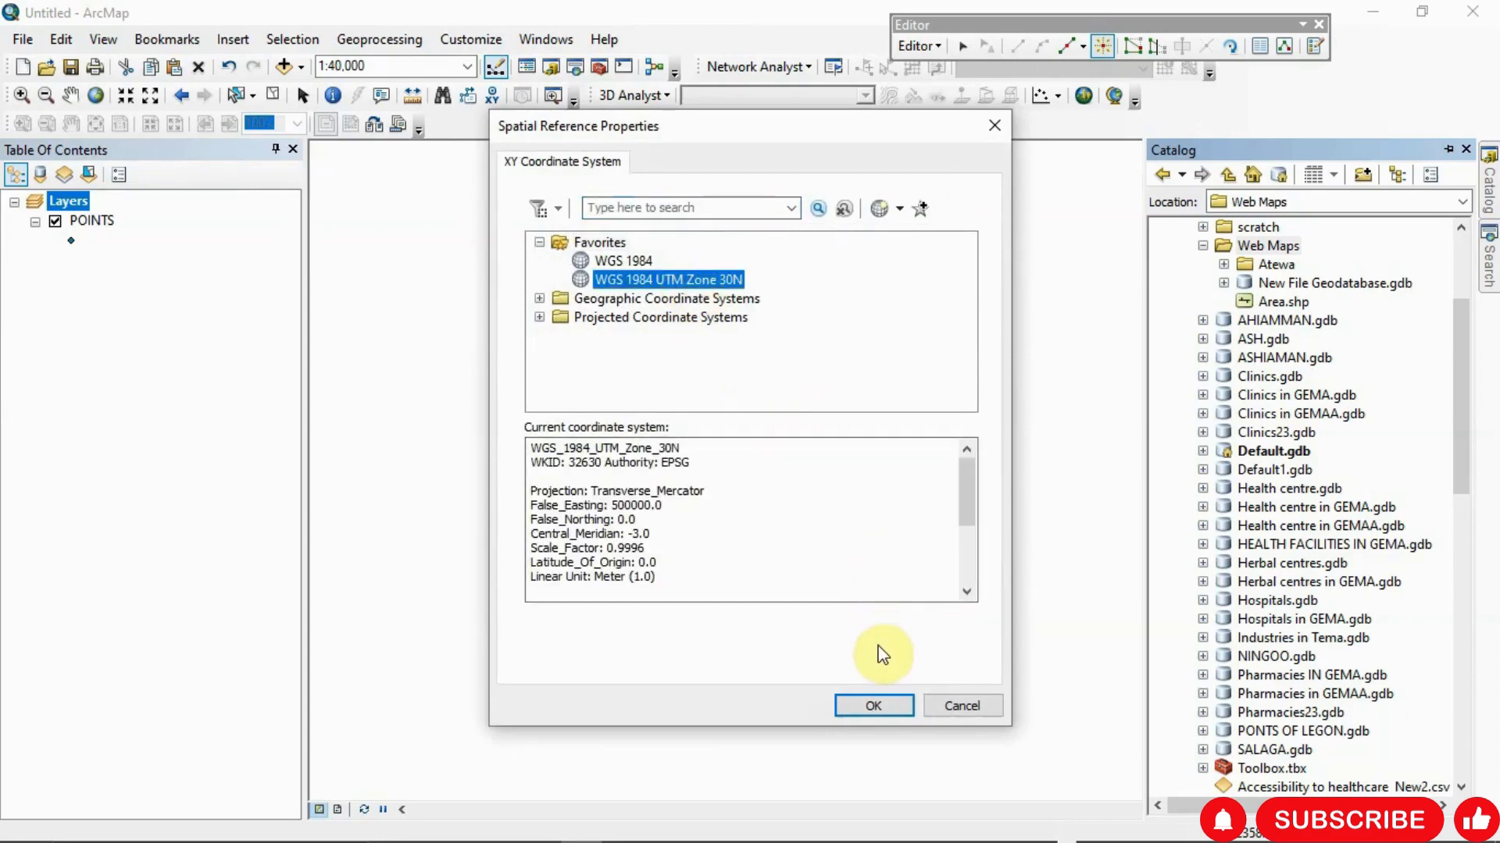
click(873, 703)
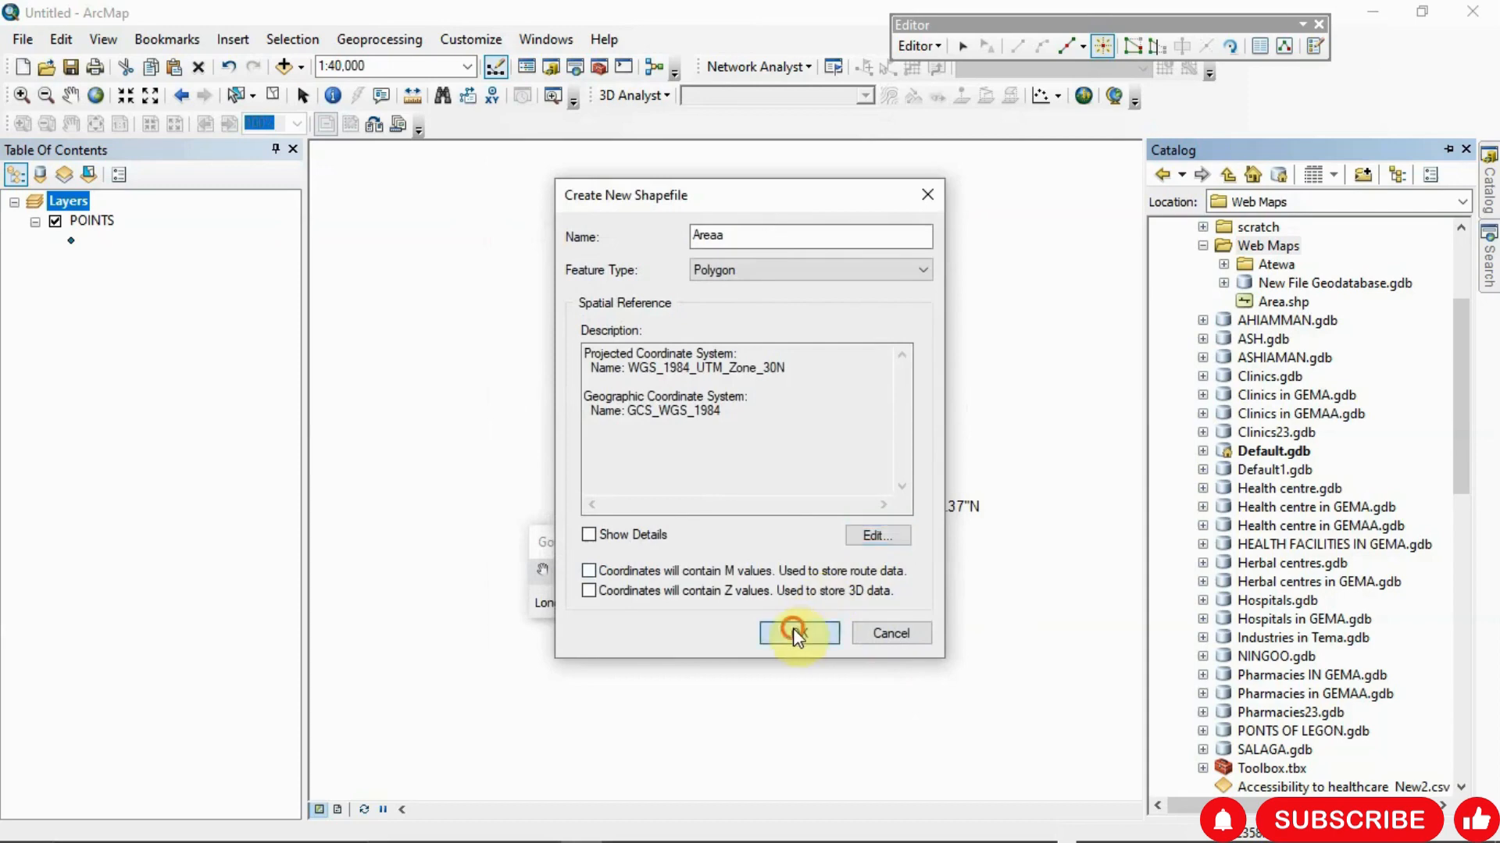
click(794, 631)
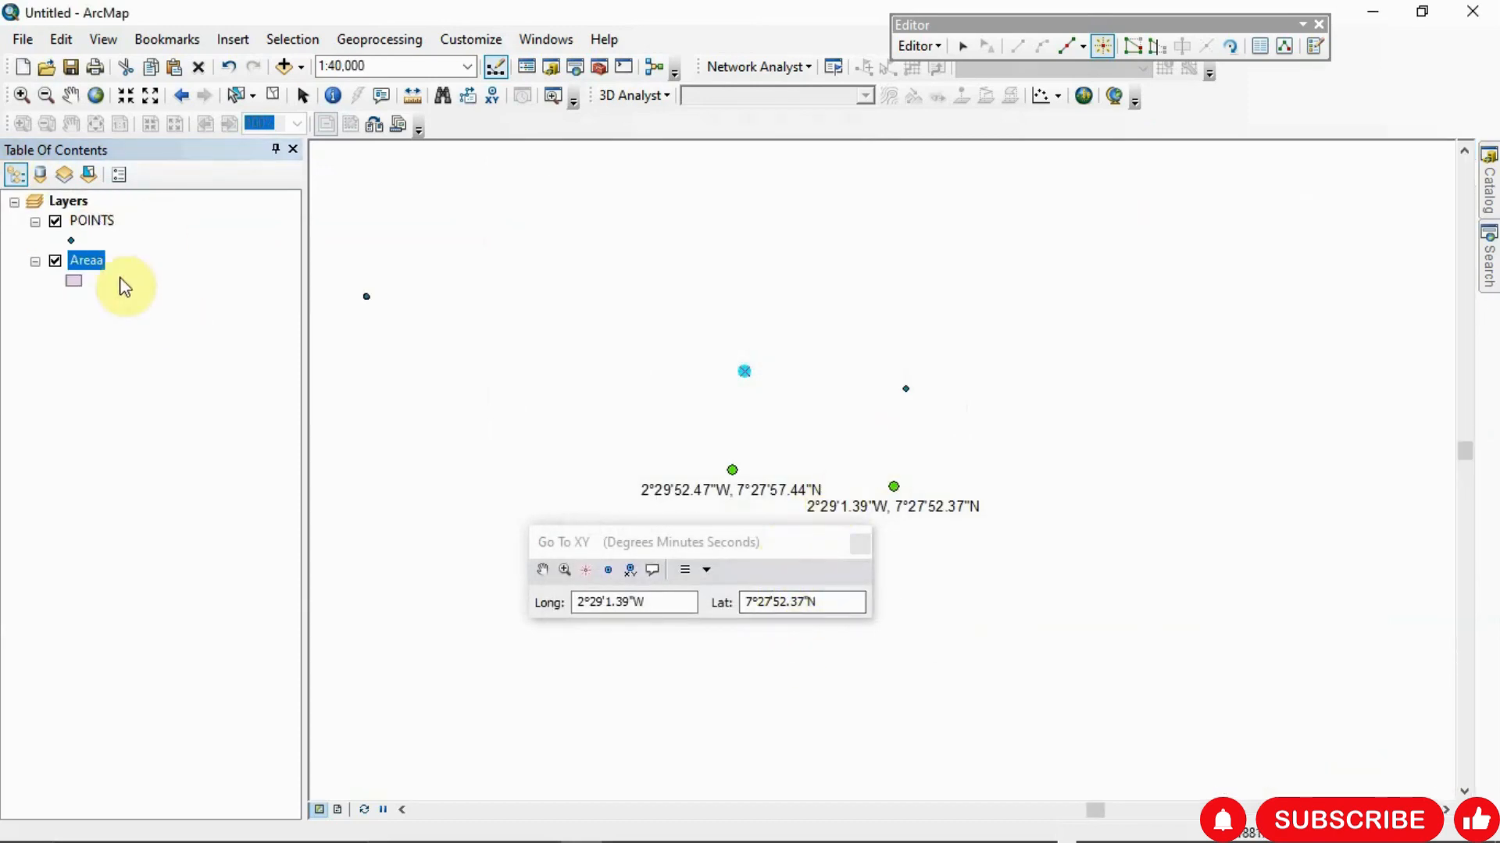
Stop the current edit session and save its edits
click(934, 47)
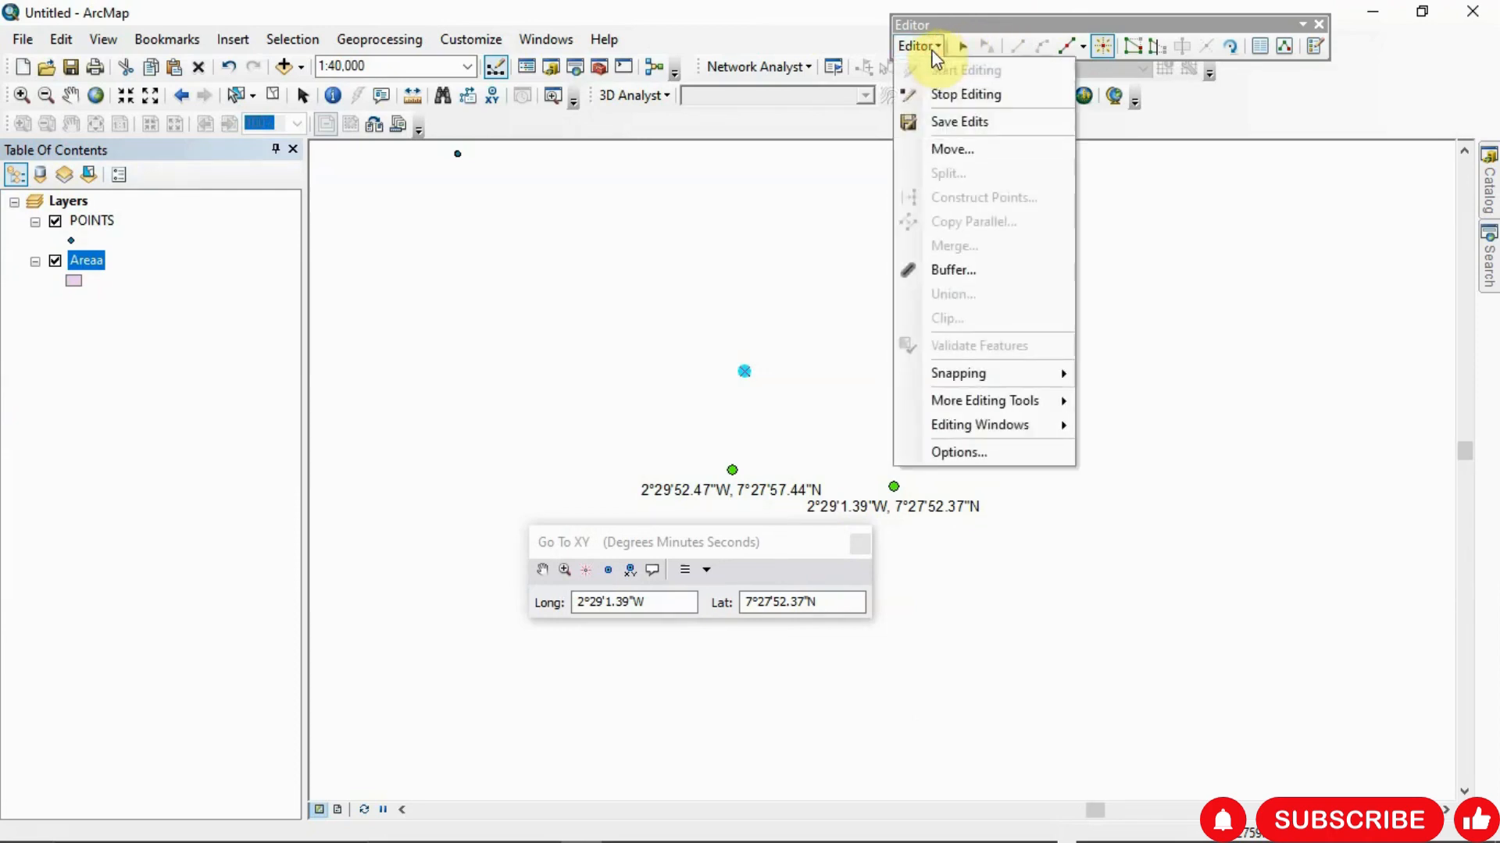
click(943, 95)
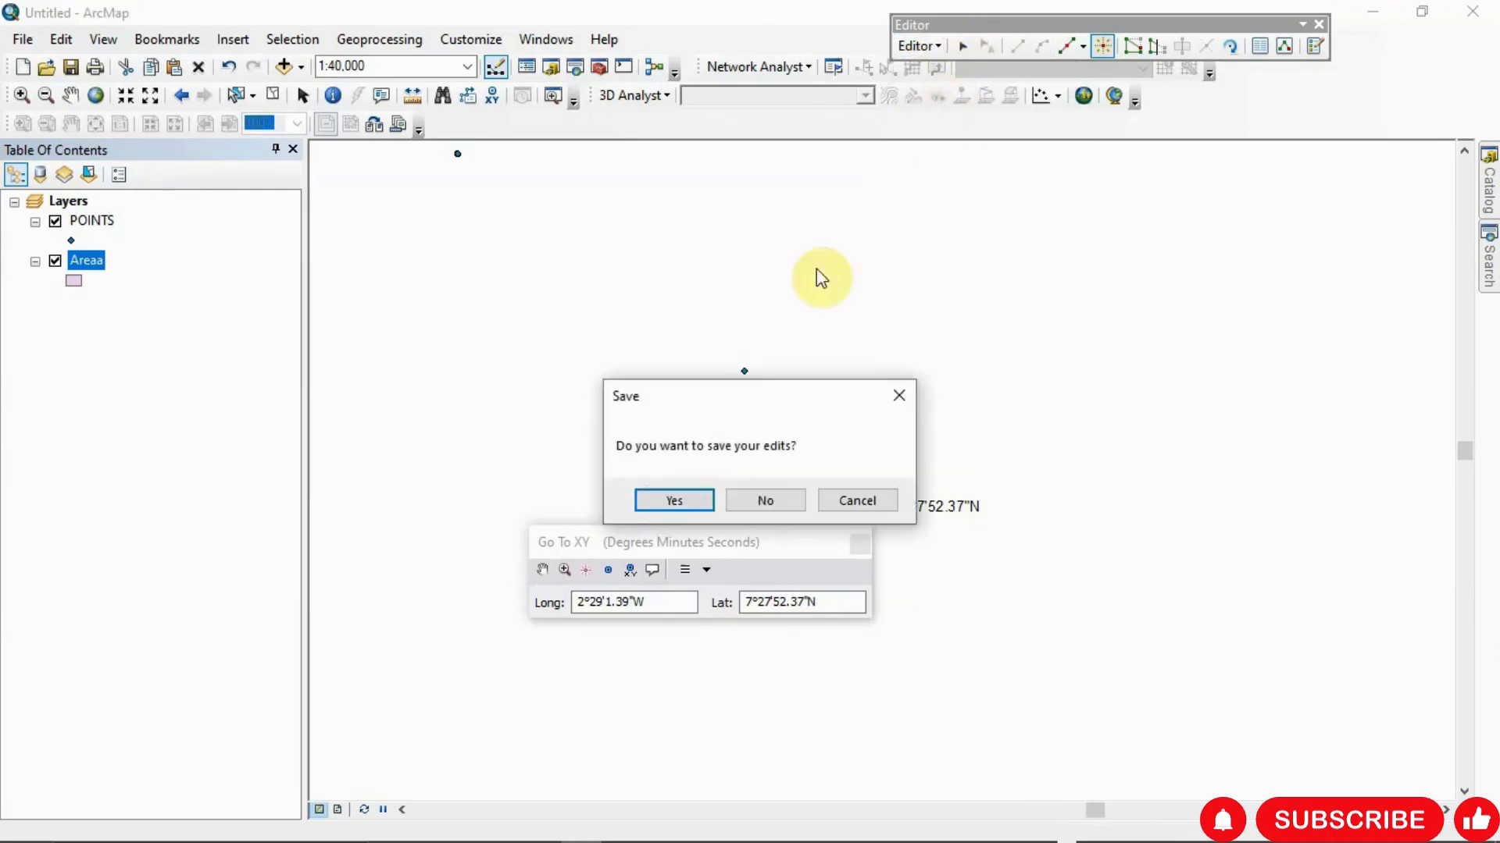
click(697, 501)
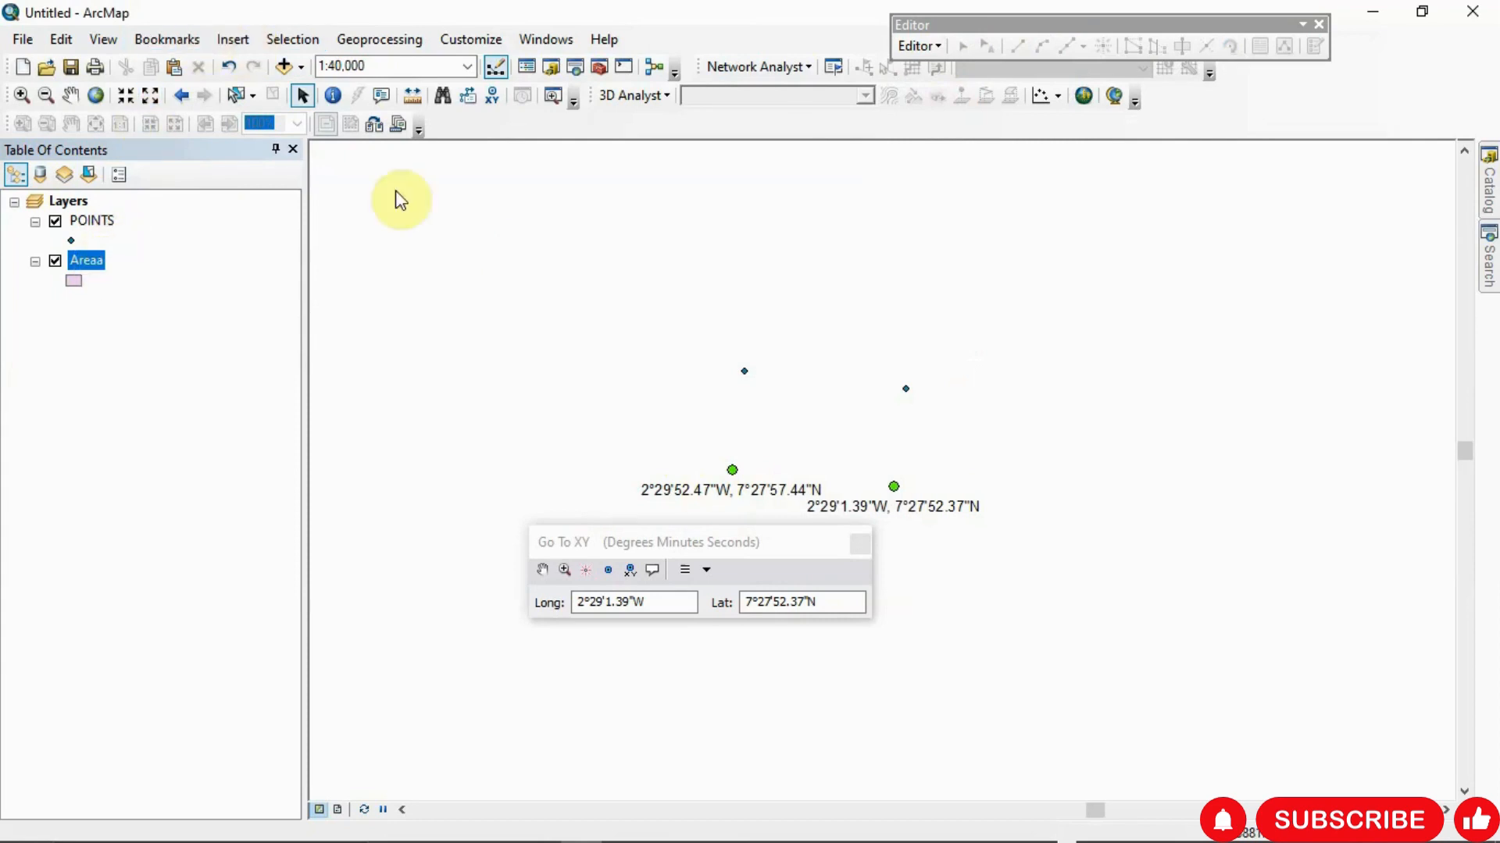
Start an edit session on the Areaa layer and choose its template in Create Features for polygon drawing
click(934, 46)
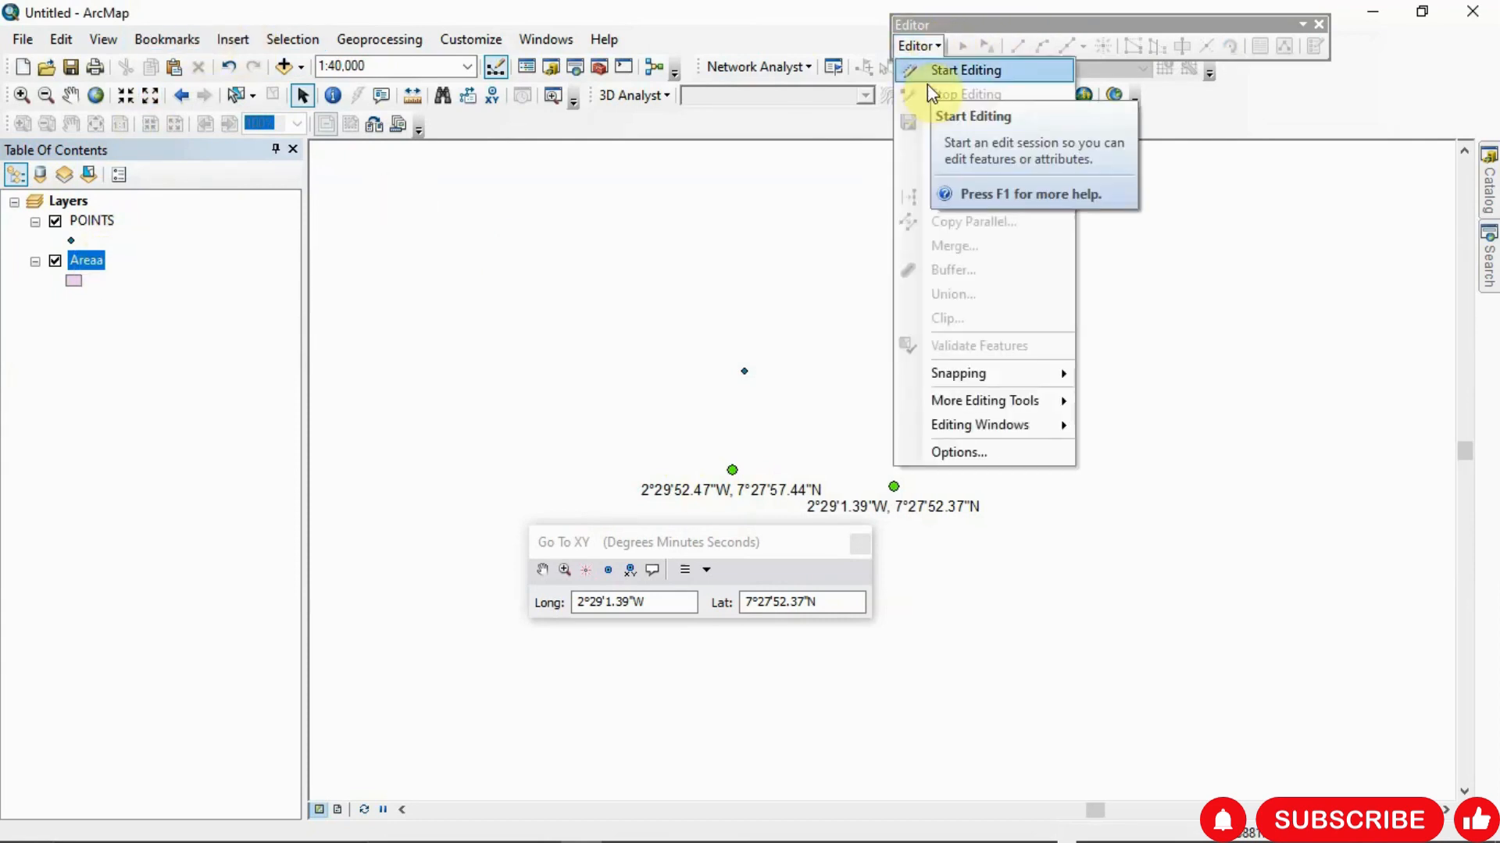
click(944, 68)
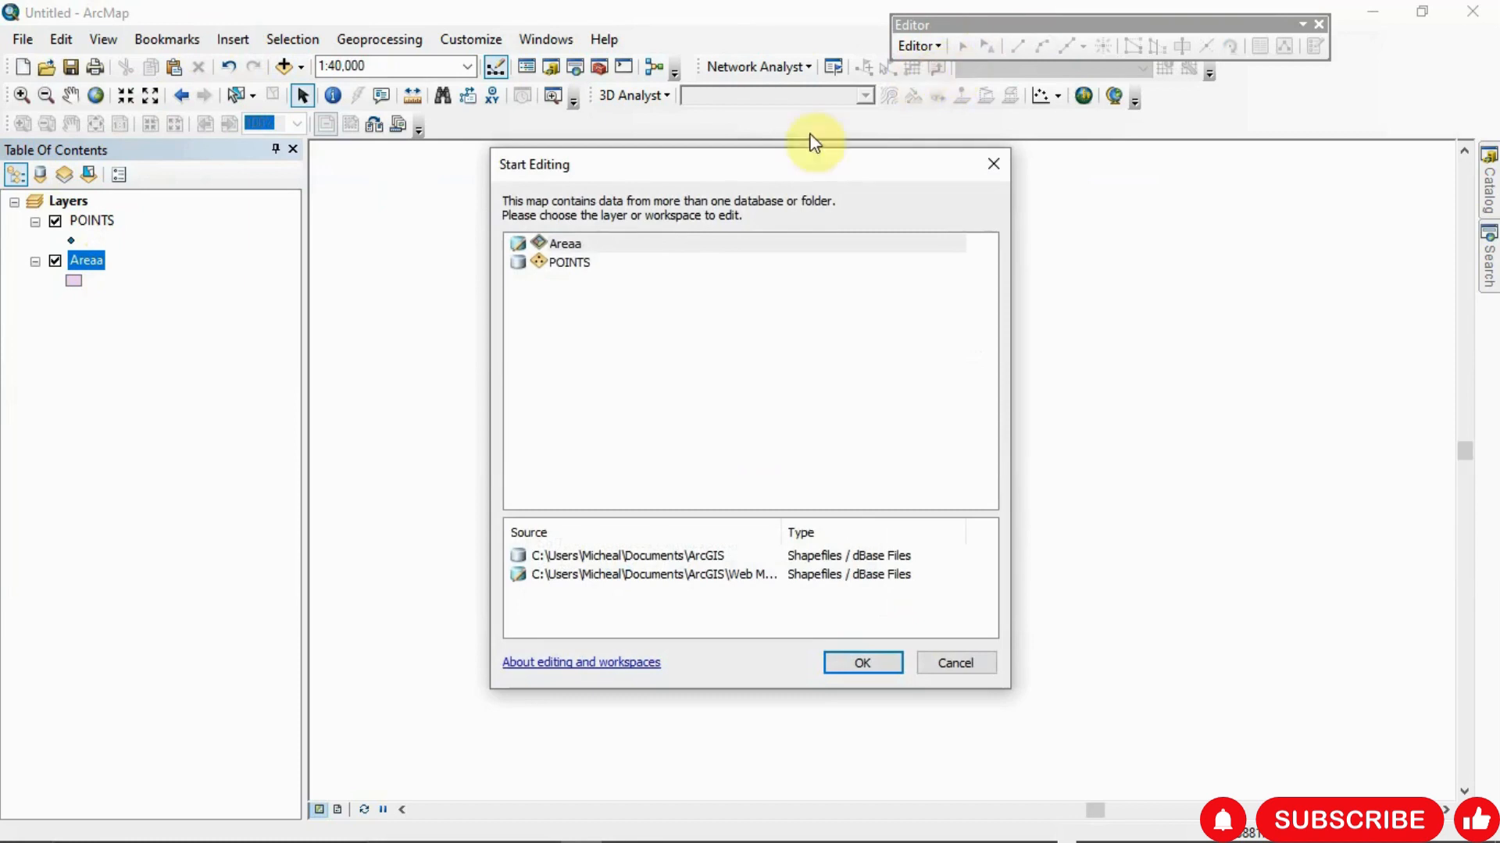
click(569, 246)
click(886, 671)
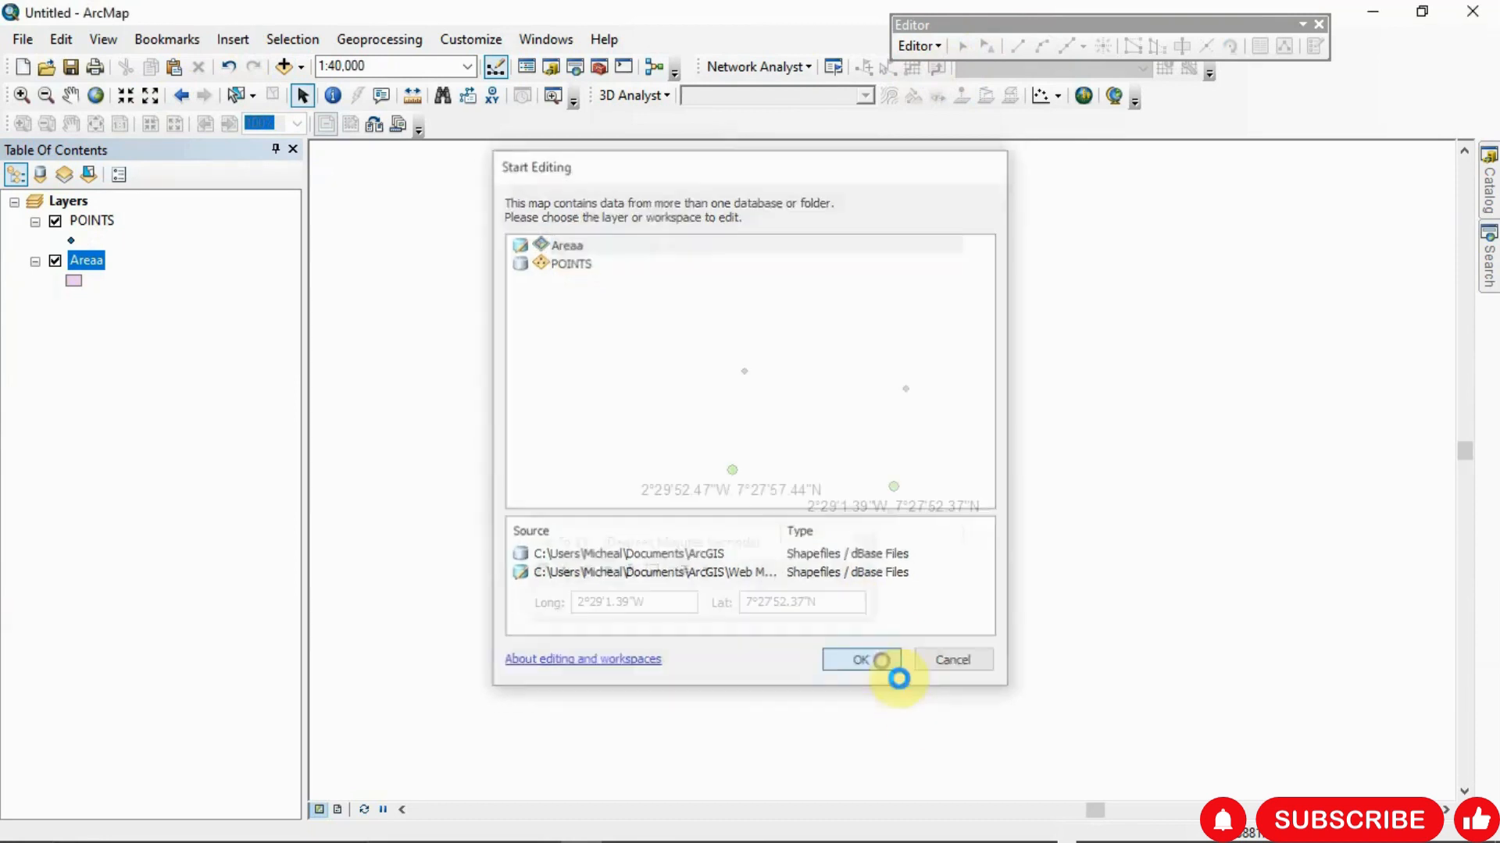
click(1315, 46)
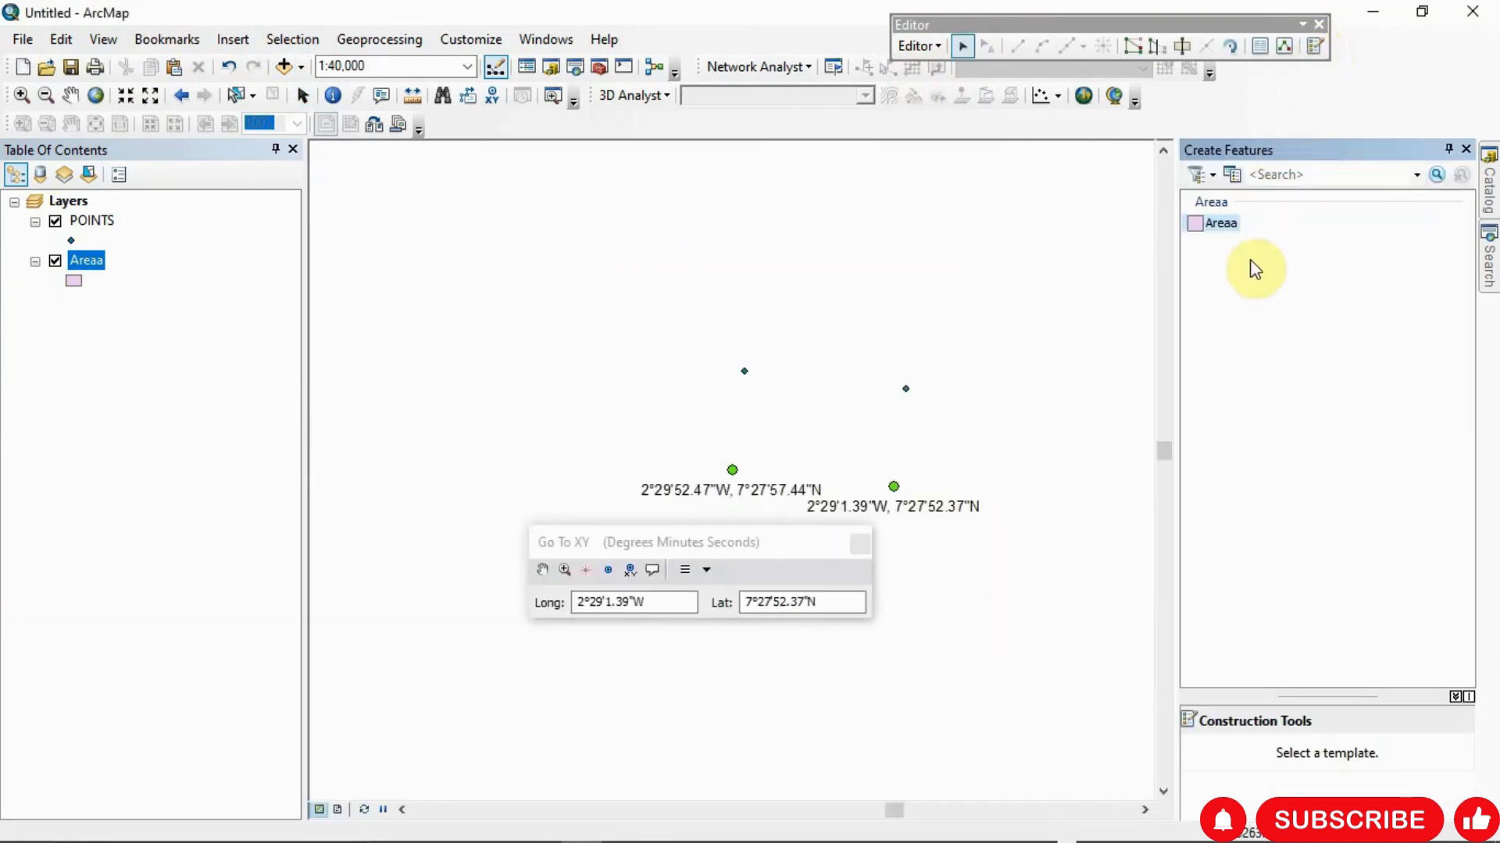
click(1226, 224)
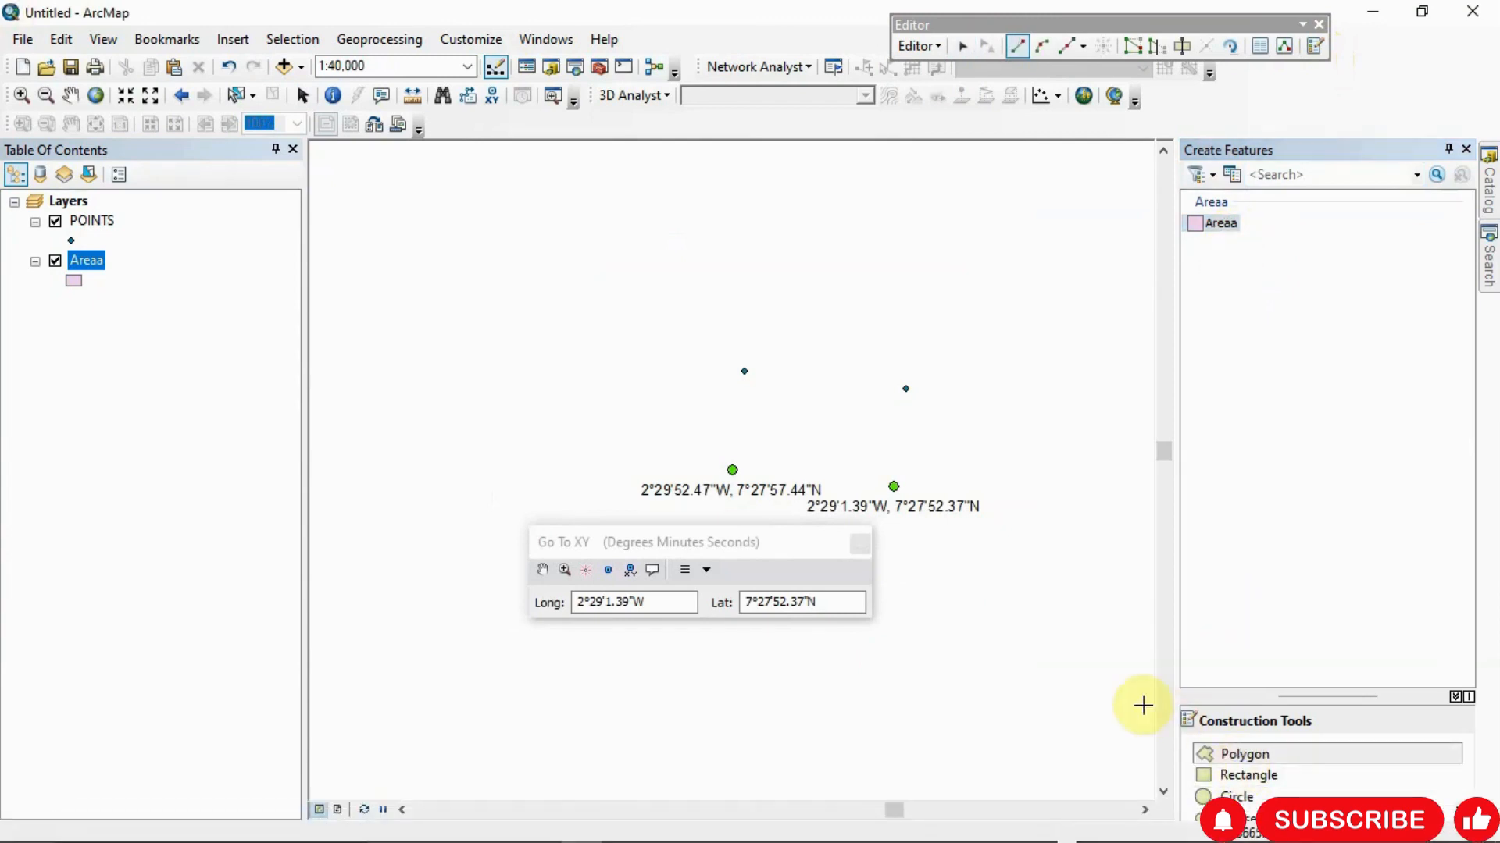
click(730, 469)
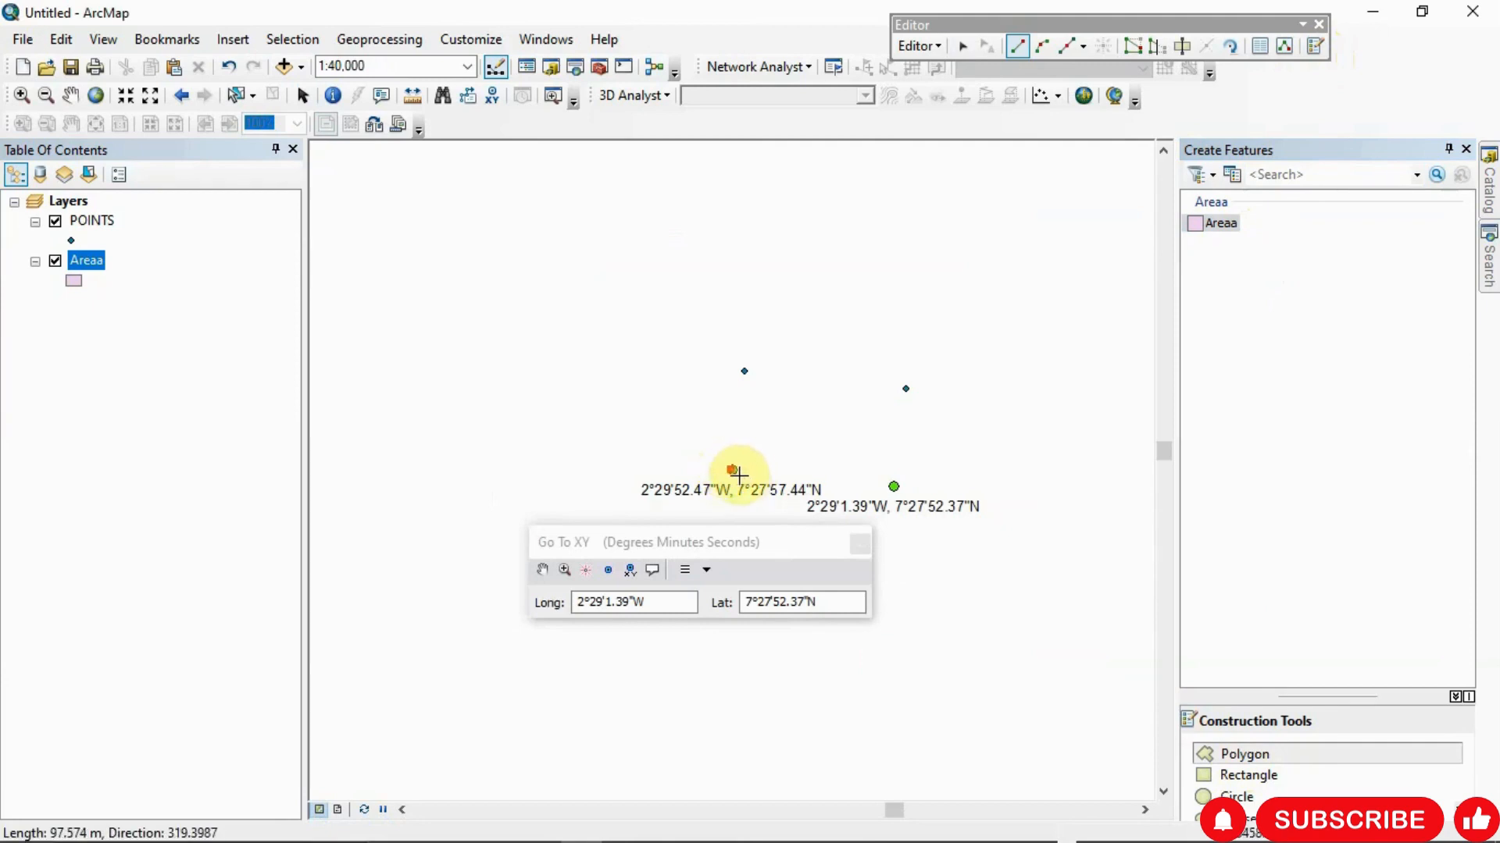
scroll(733, 468, up, 1)
scroll(737, 469, up, 3)
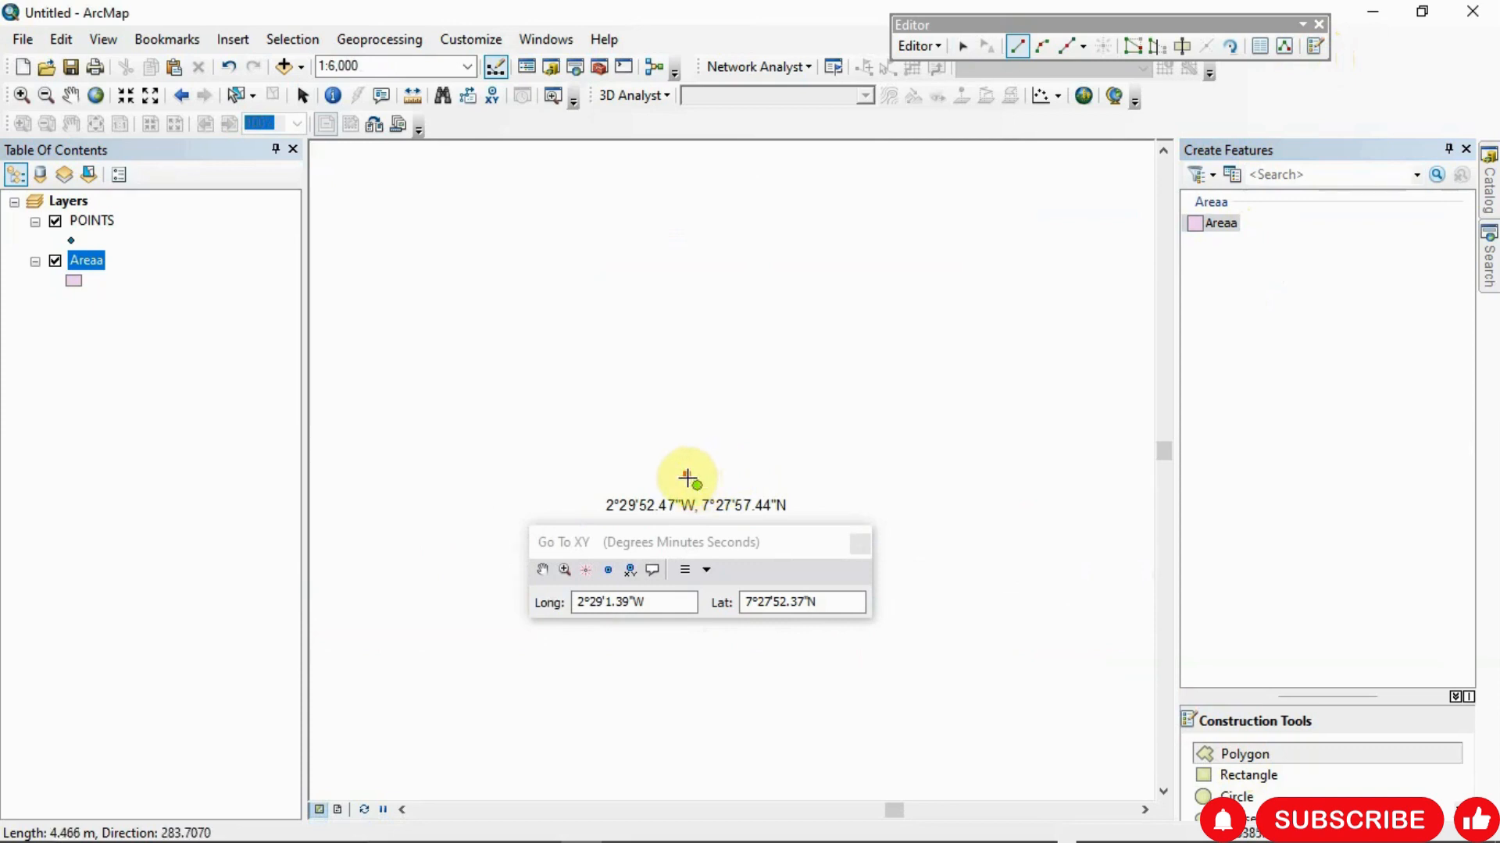
right_click(688, 475)
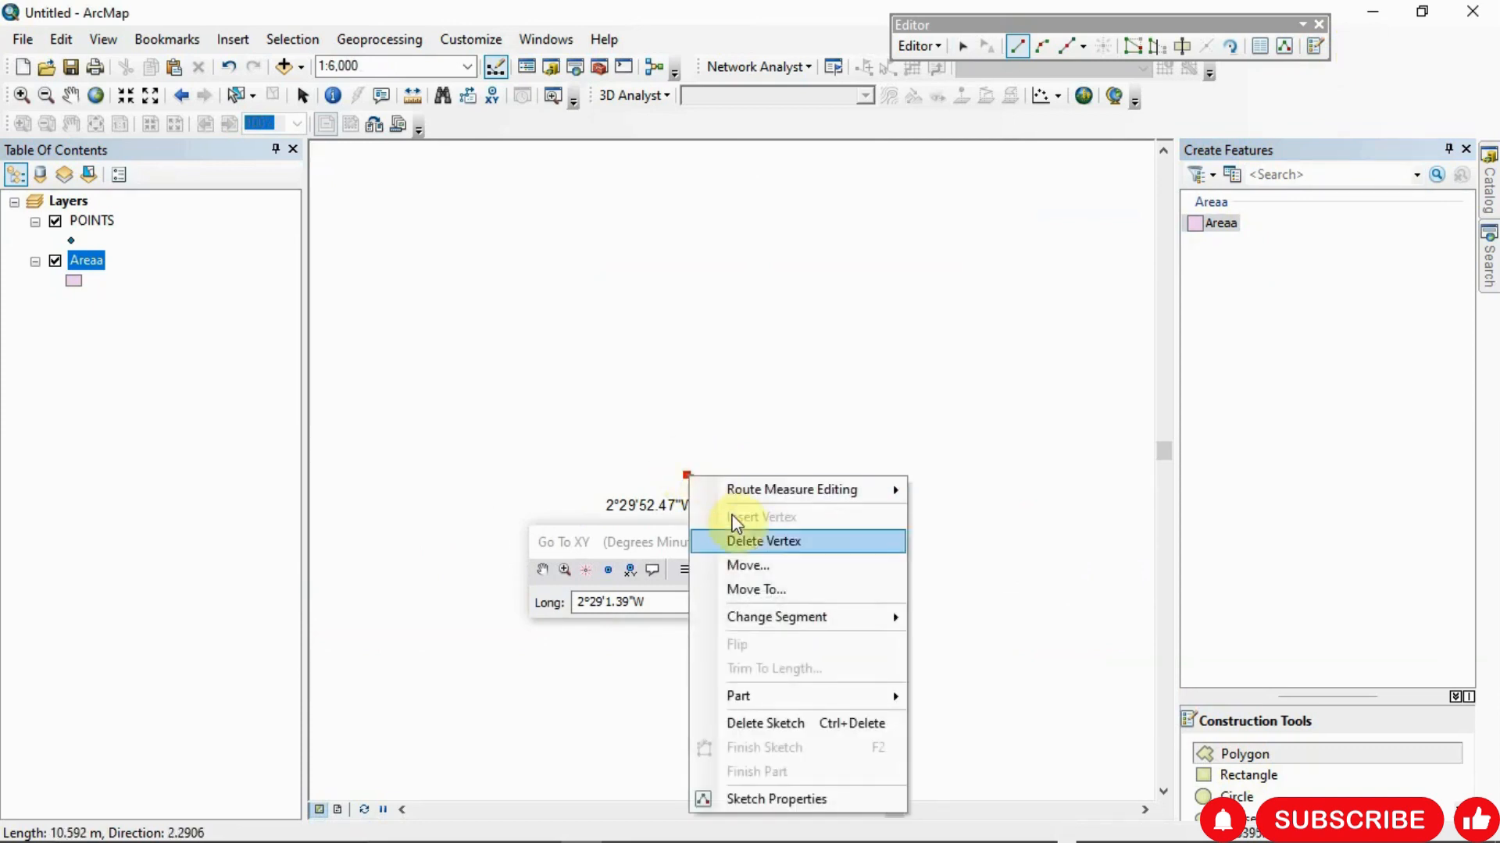
click(757, 541)
Place the first Areaa polygon vertex precisely on the marker labeled 2°29'52.47"W, 7°27'57.44"N
scroll(698, 493, up, 3)
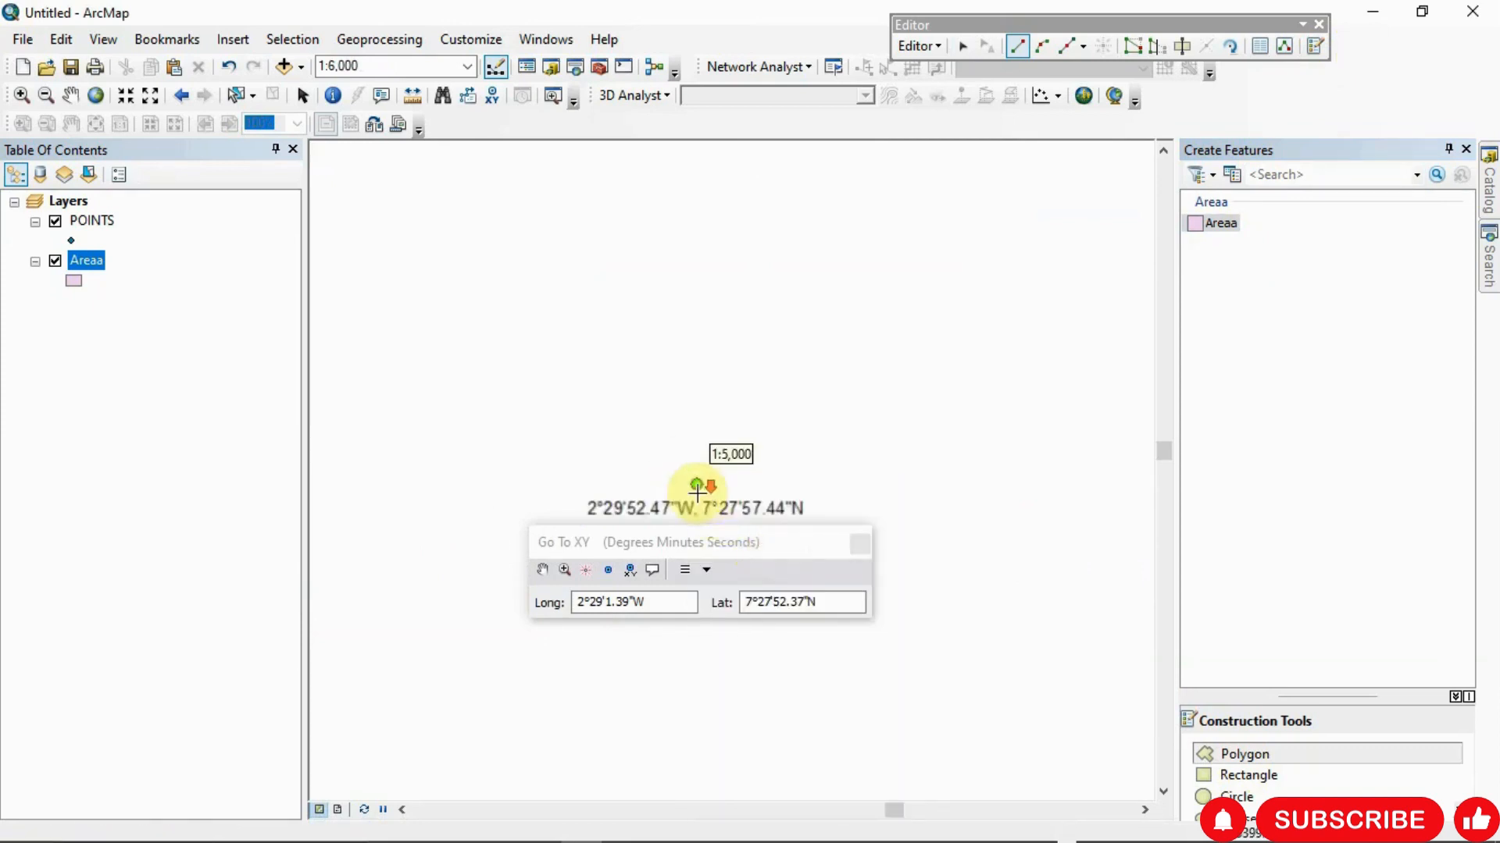
scroll(699, 423, up, 3)
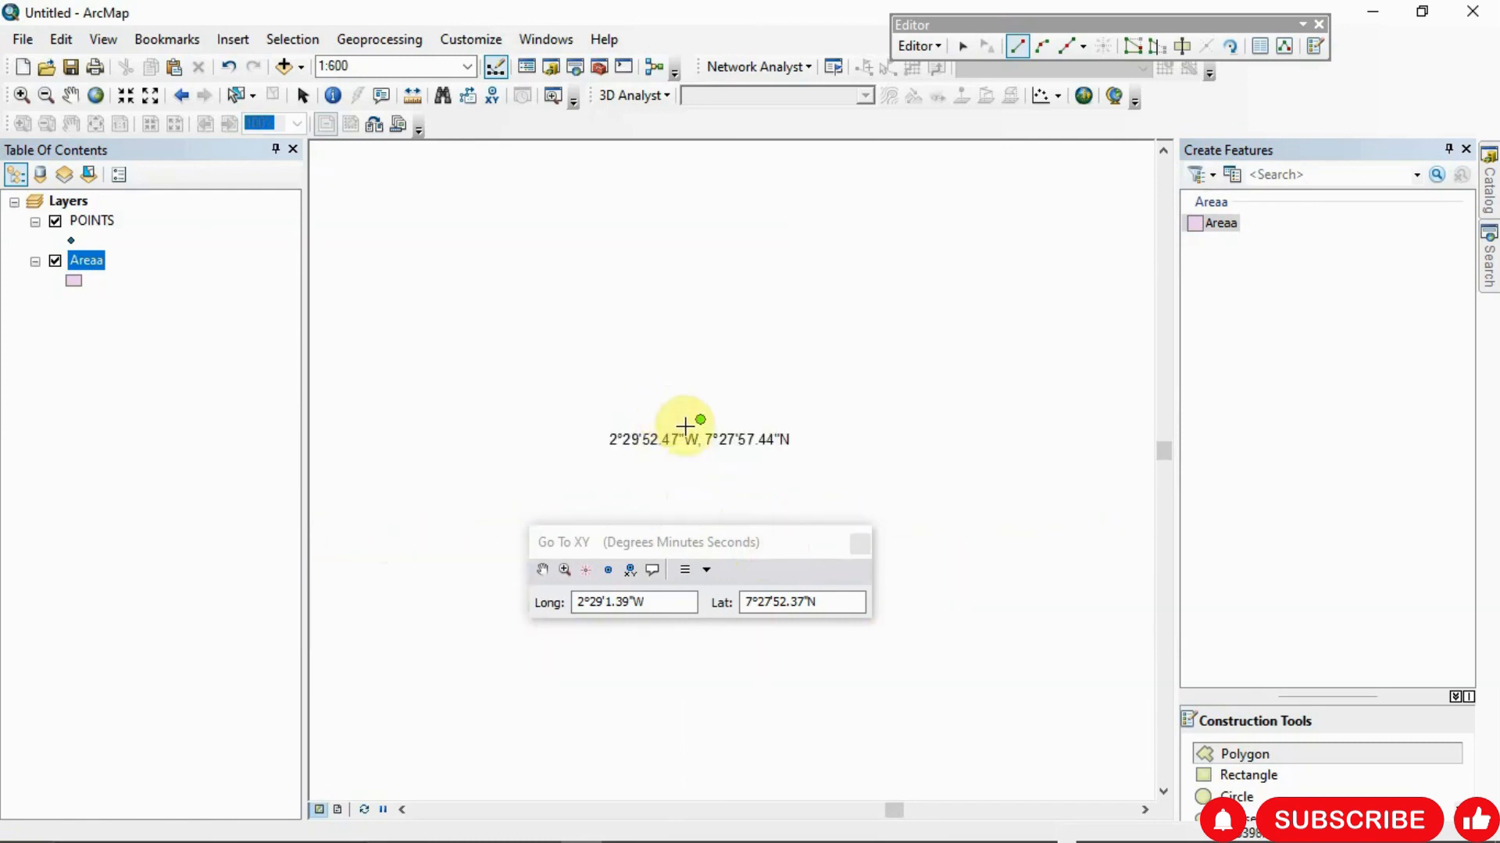
scroll(698, 422, up, 2)
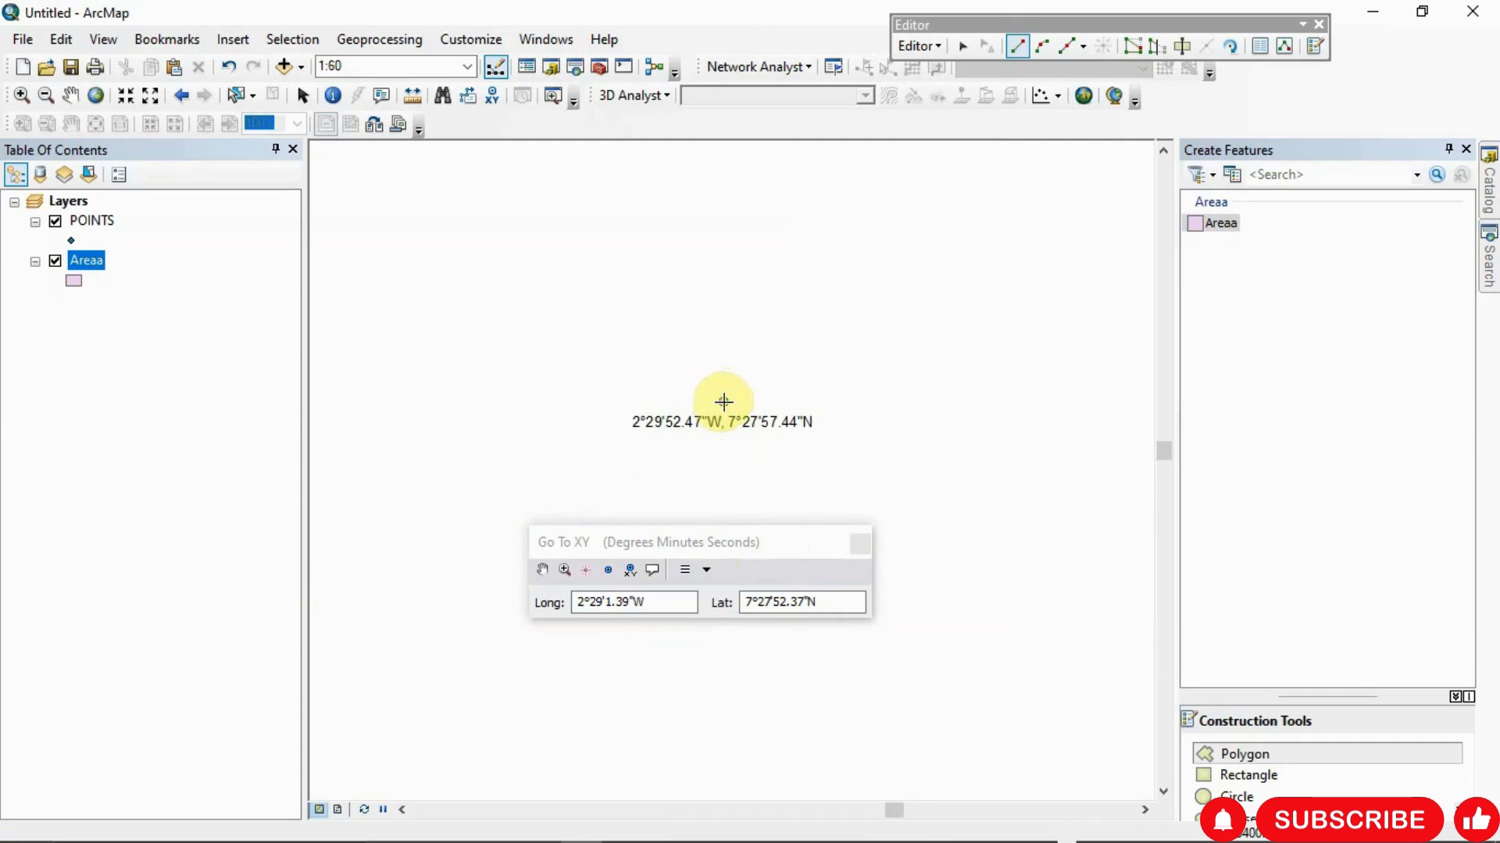
click(723, 402)
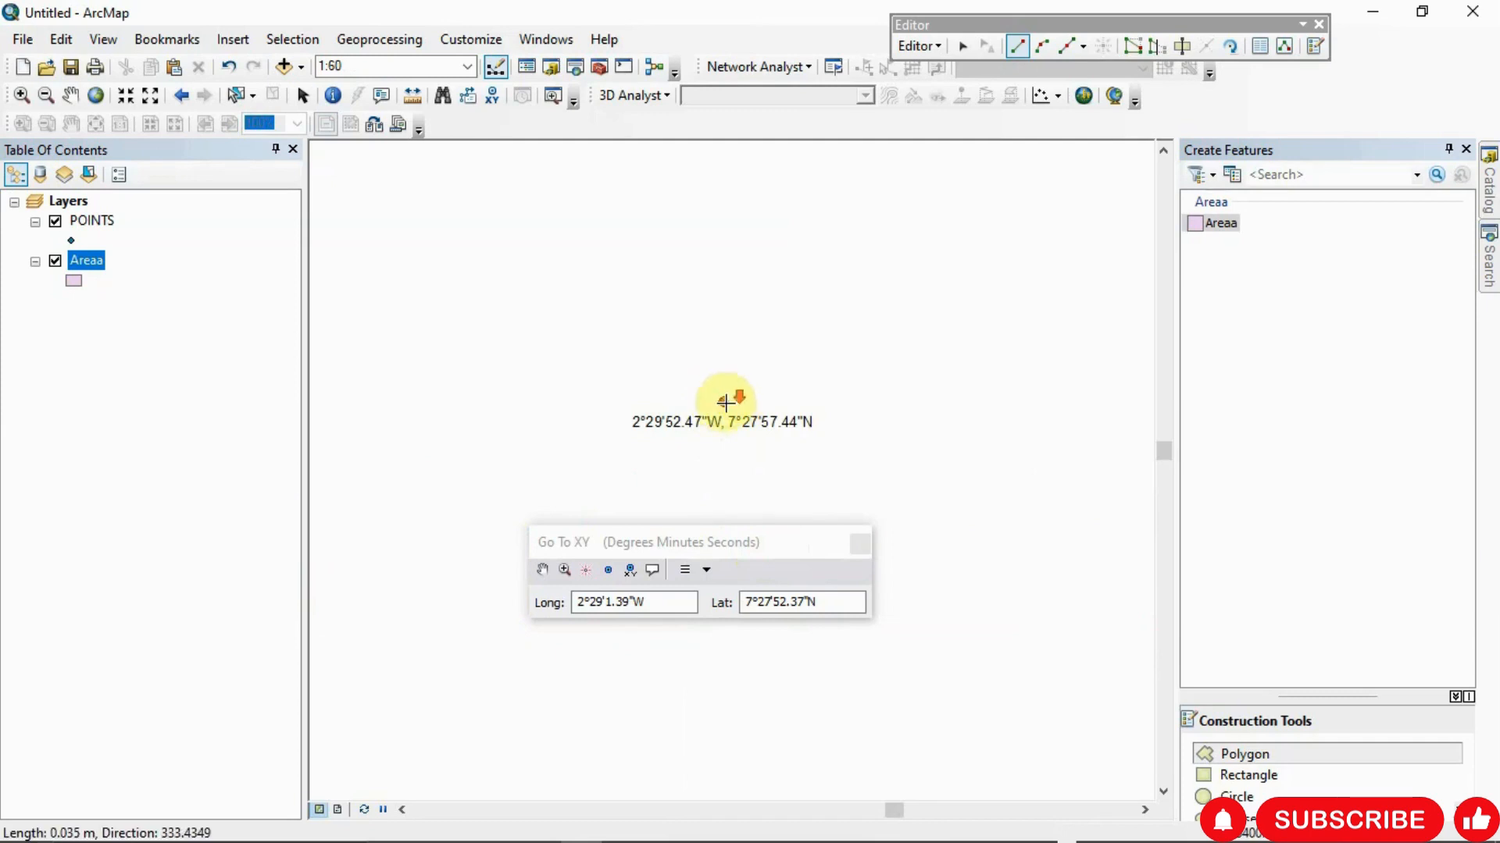
scroll(720, 410, up, 2)
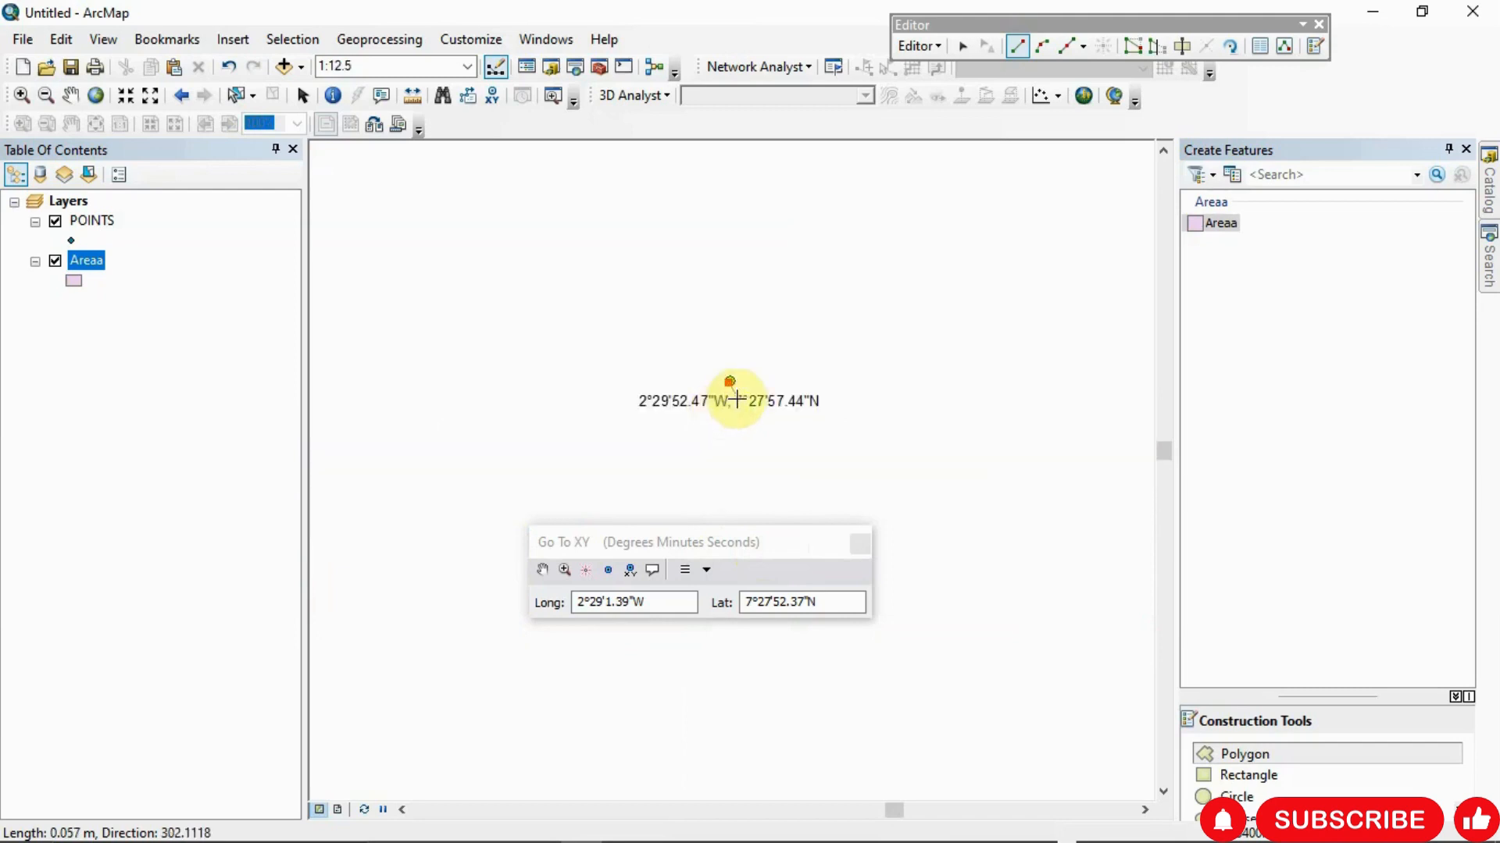
Place the second polygon vertex precisely on the marker labeled 2°29'1.39"W, 7°27'52.37"N
scroll(734, 387, down, 2)
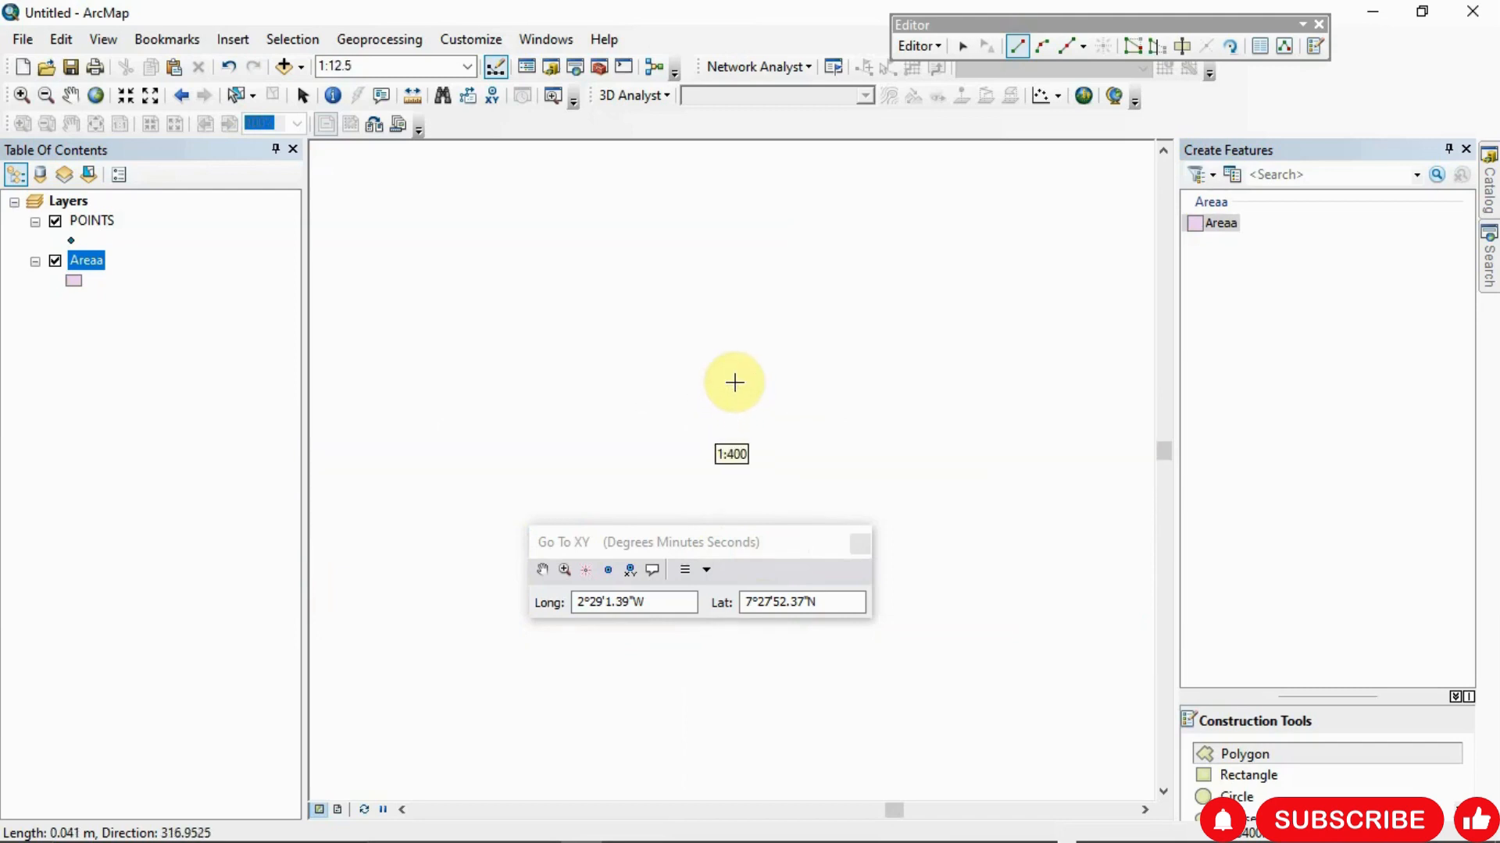
scroll(735, 383, down, 3)
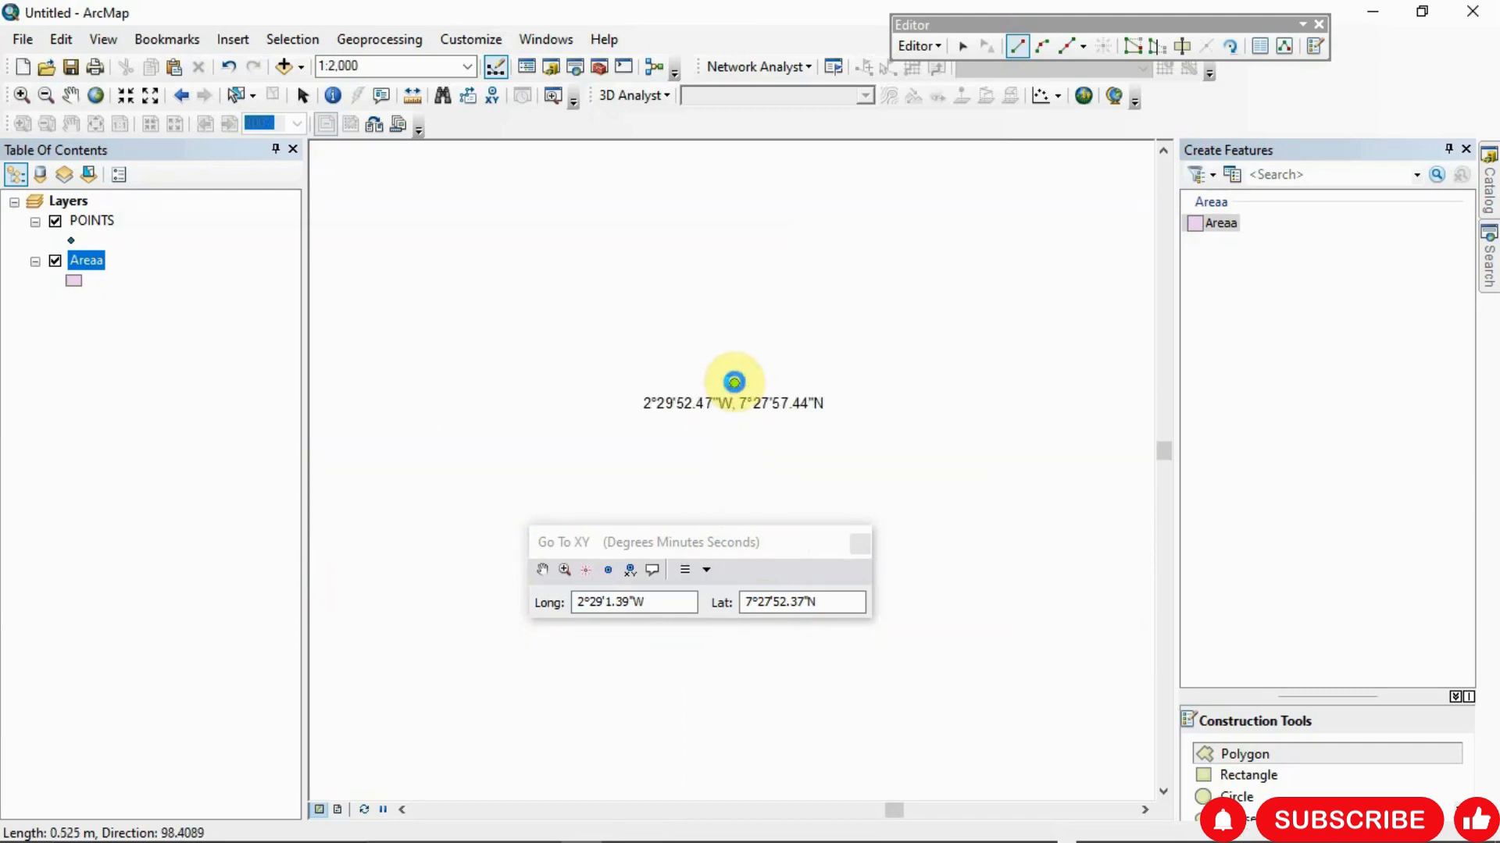
scroll(734, 383, down, 4)
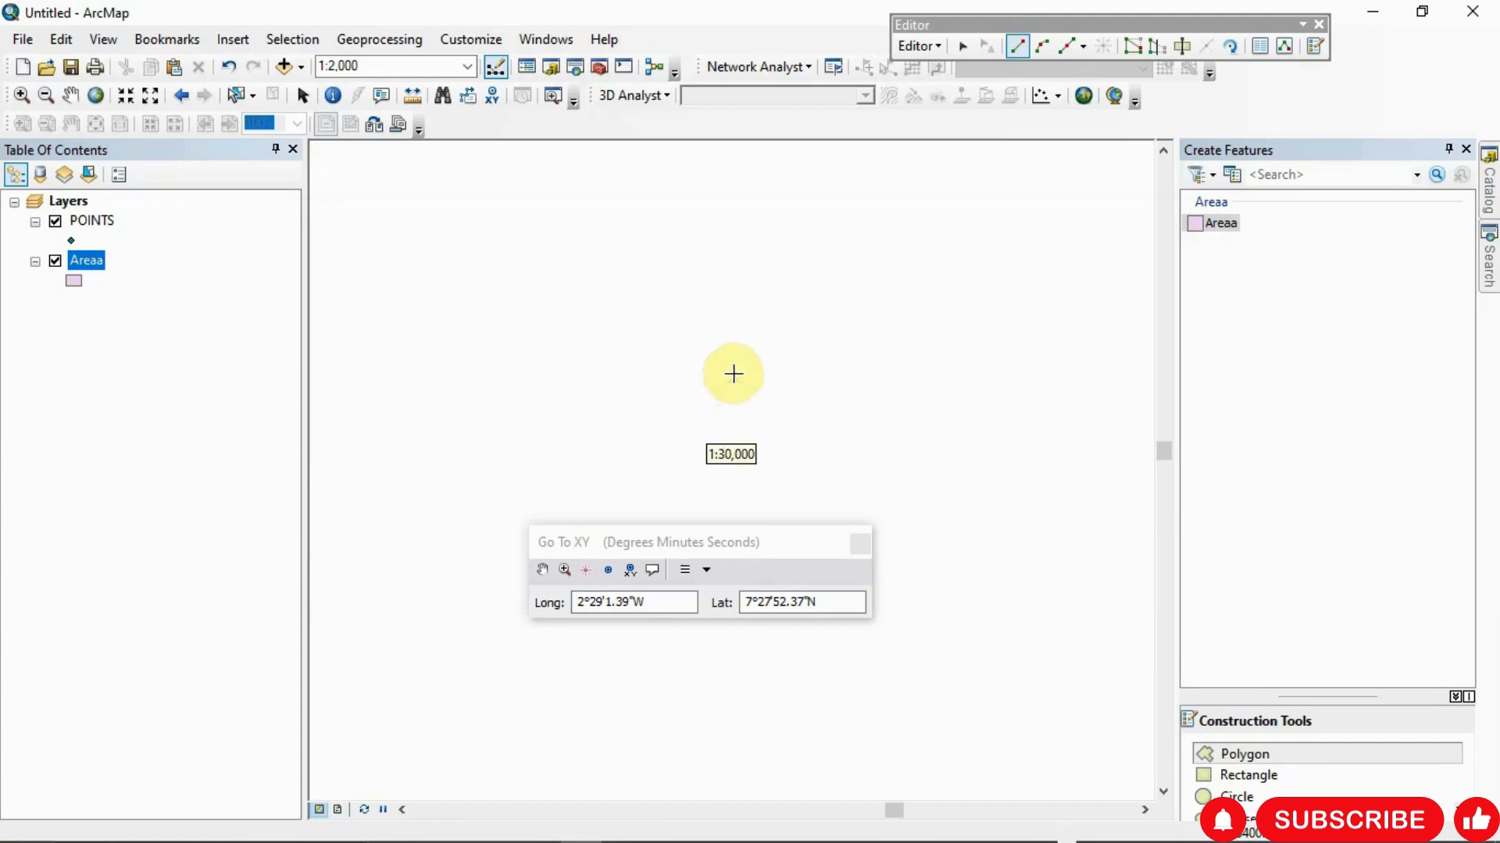
scroll(733, 374, down, 1)
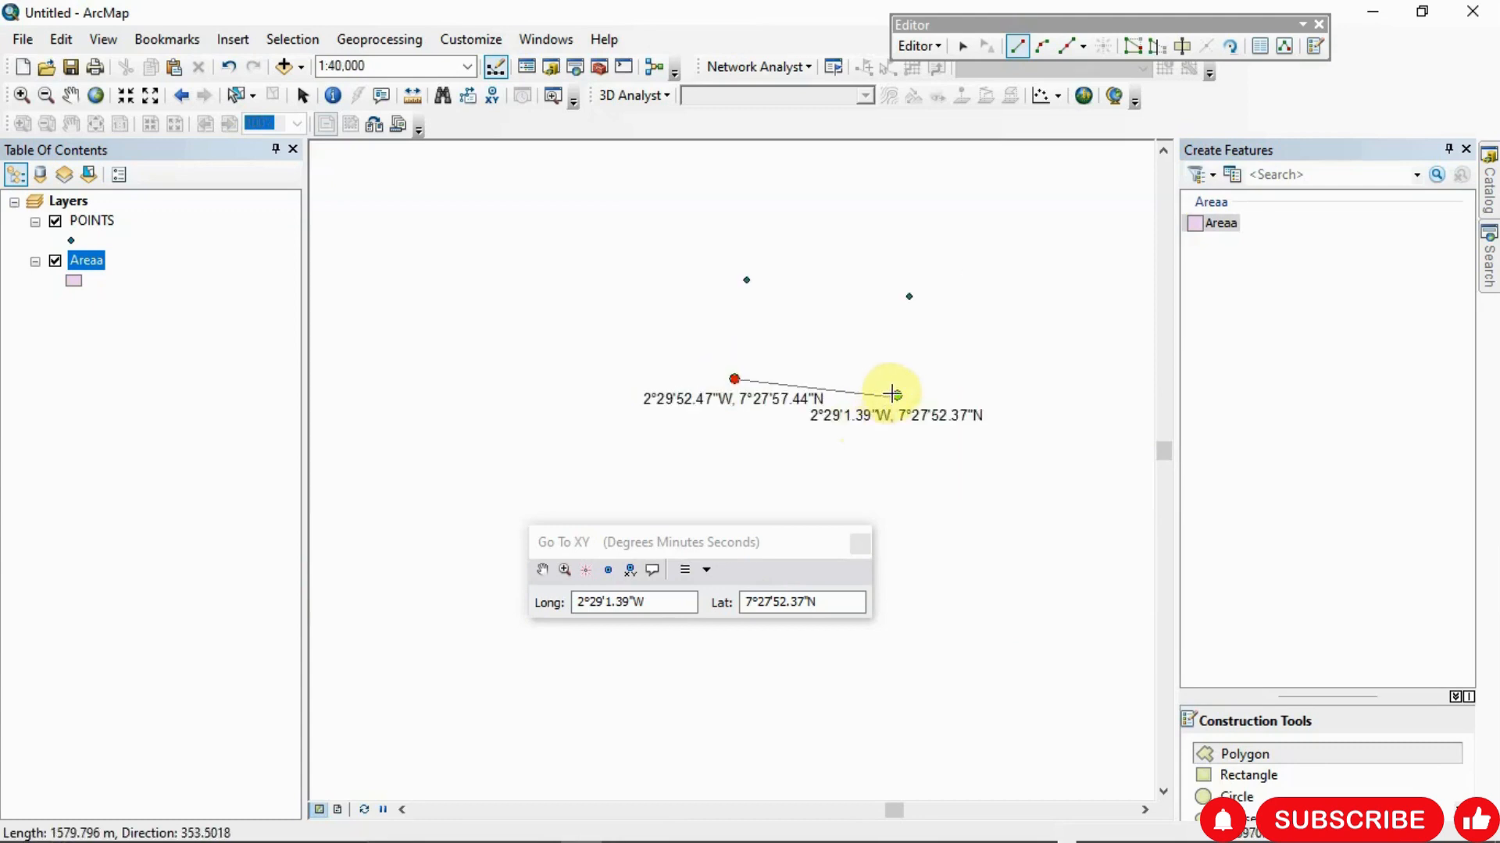
scroll(893, 393, up, 4)
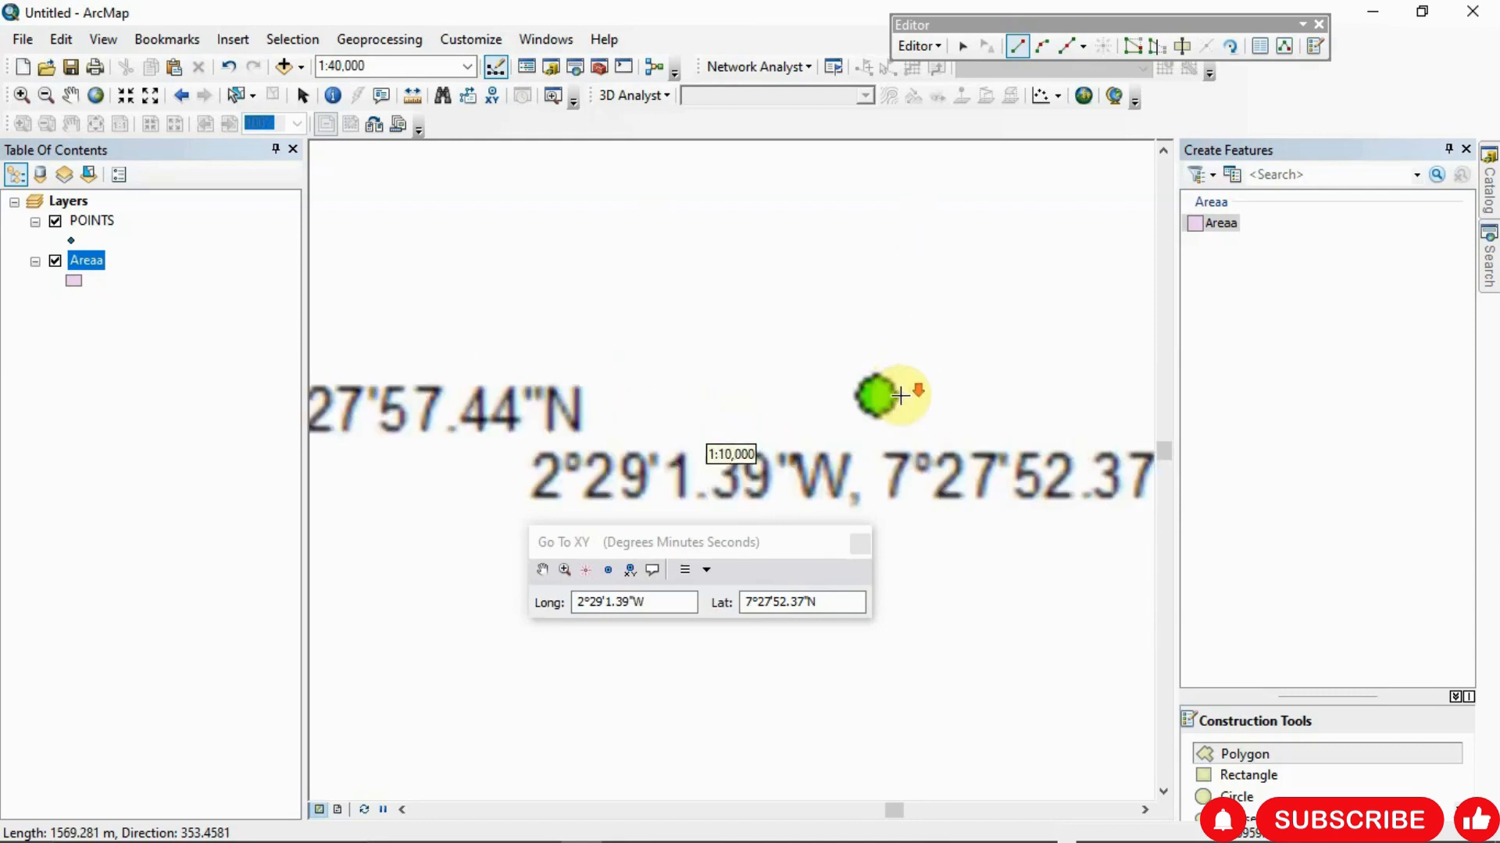
scroll(900, 396, up, 7)
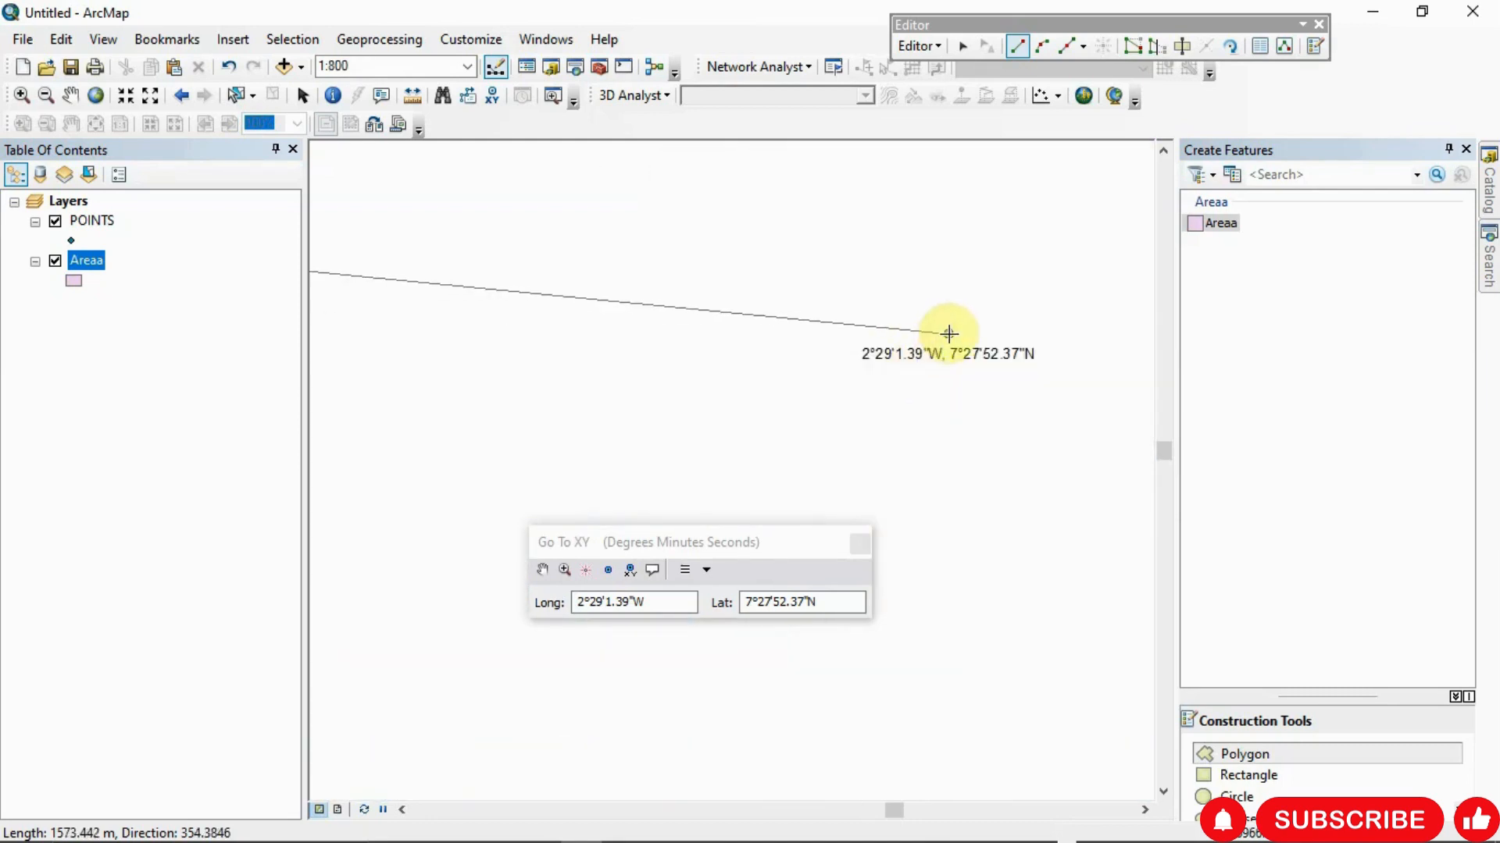
Place the third Areaa polygon vertex on the unlabeled northeast point of the POINTS layer
scroll(949, 334, down, 4)
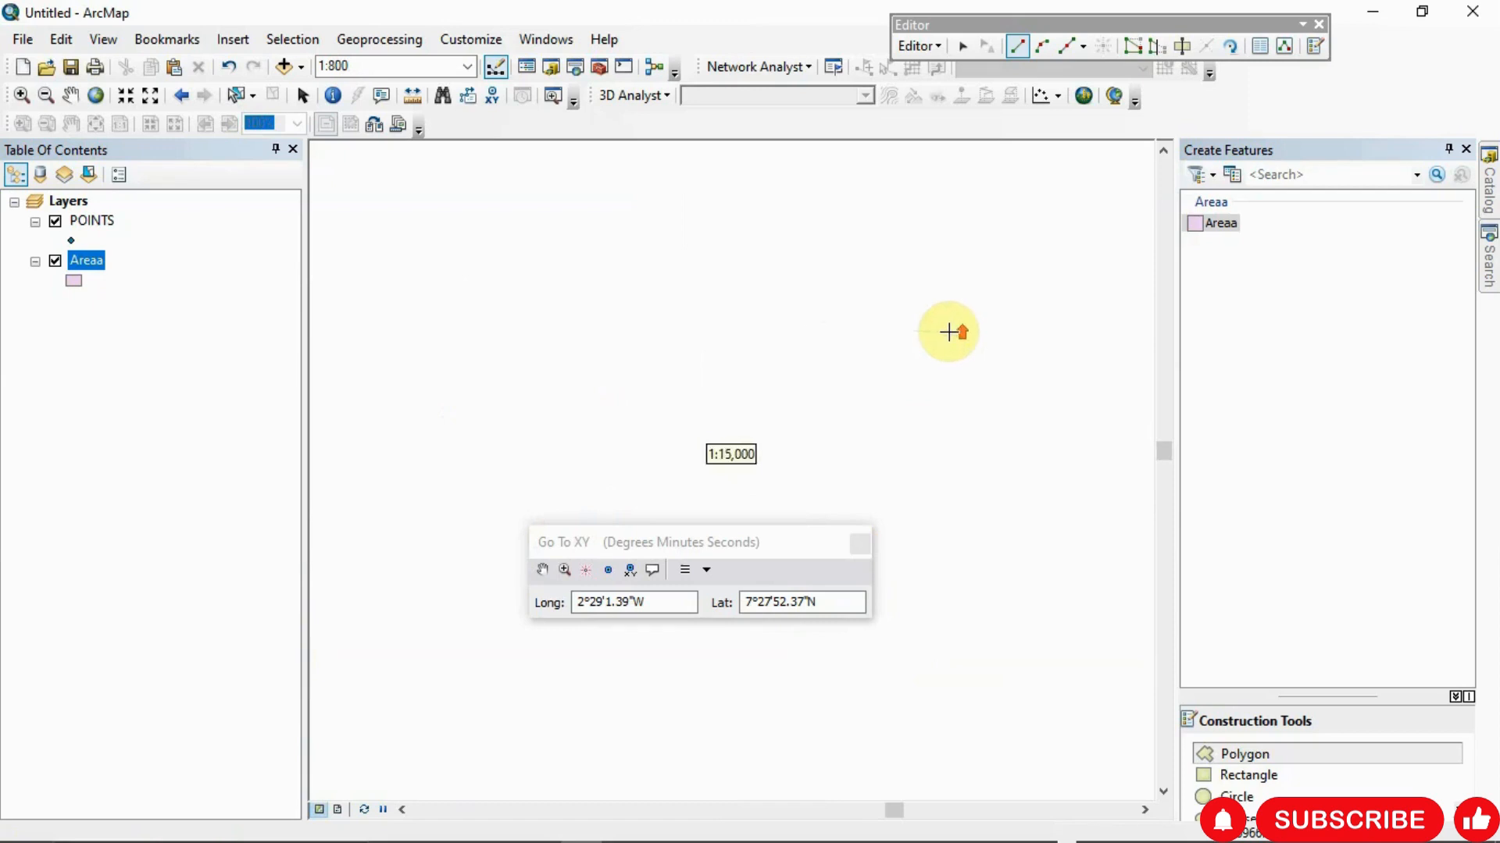
scroll(948, 330, down, 5)
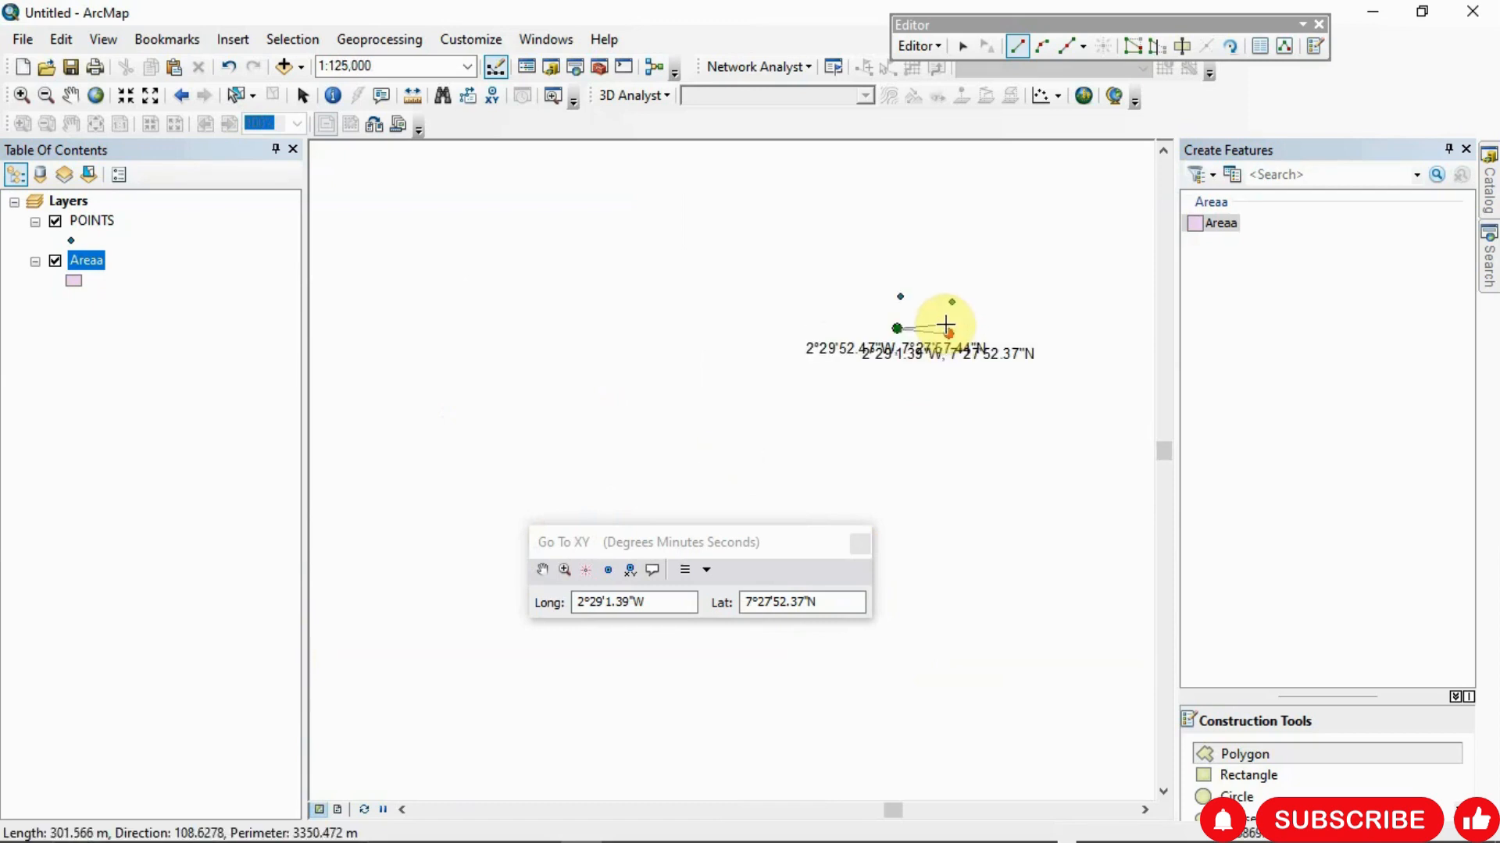
scroll(954, 300, up, 9)
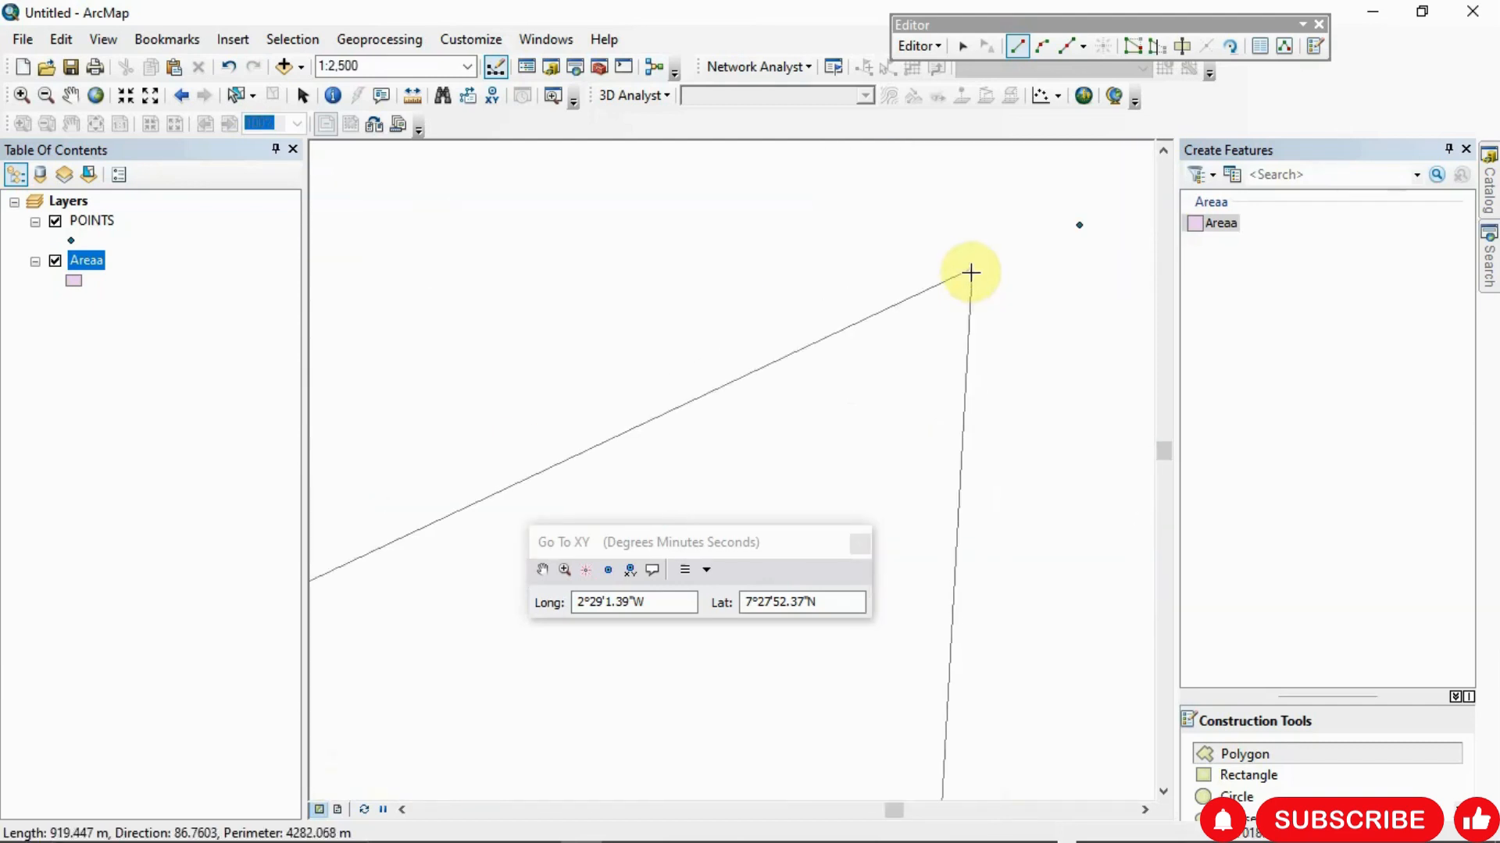
click(1080, 224)
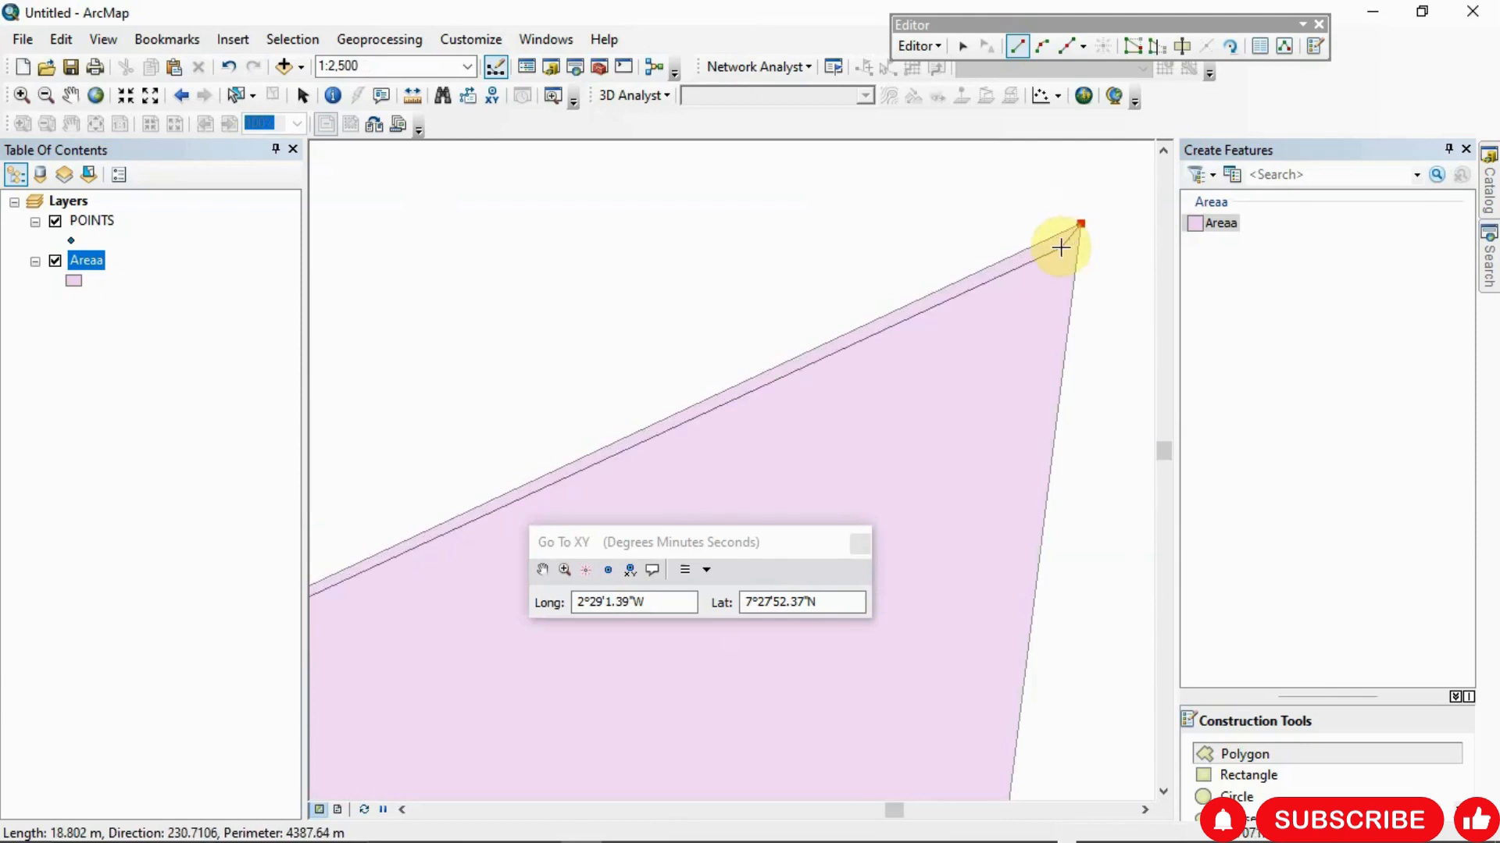
Try to place the closing polygon vertex on the small northwest point marker
scroll(1065, 245, up, 3)
scroll(1061, 248, down, 7)
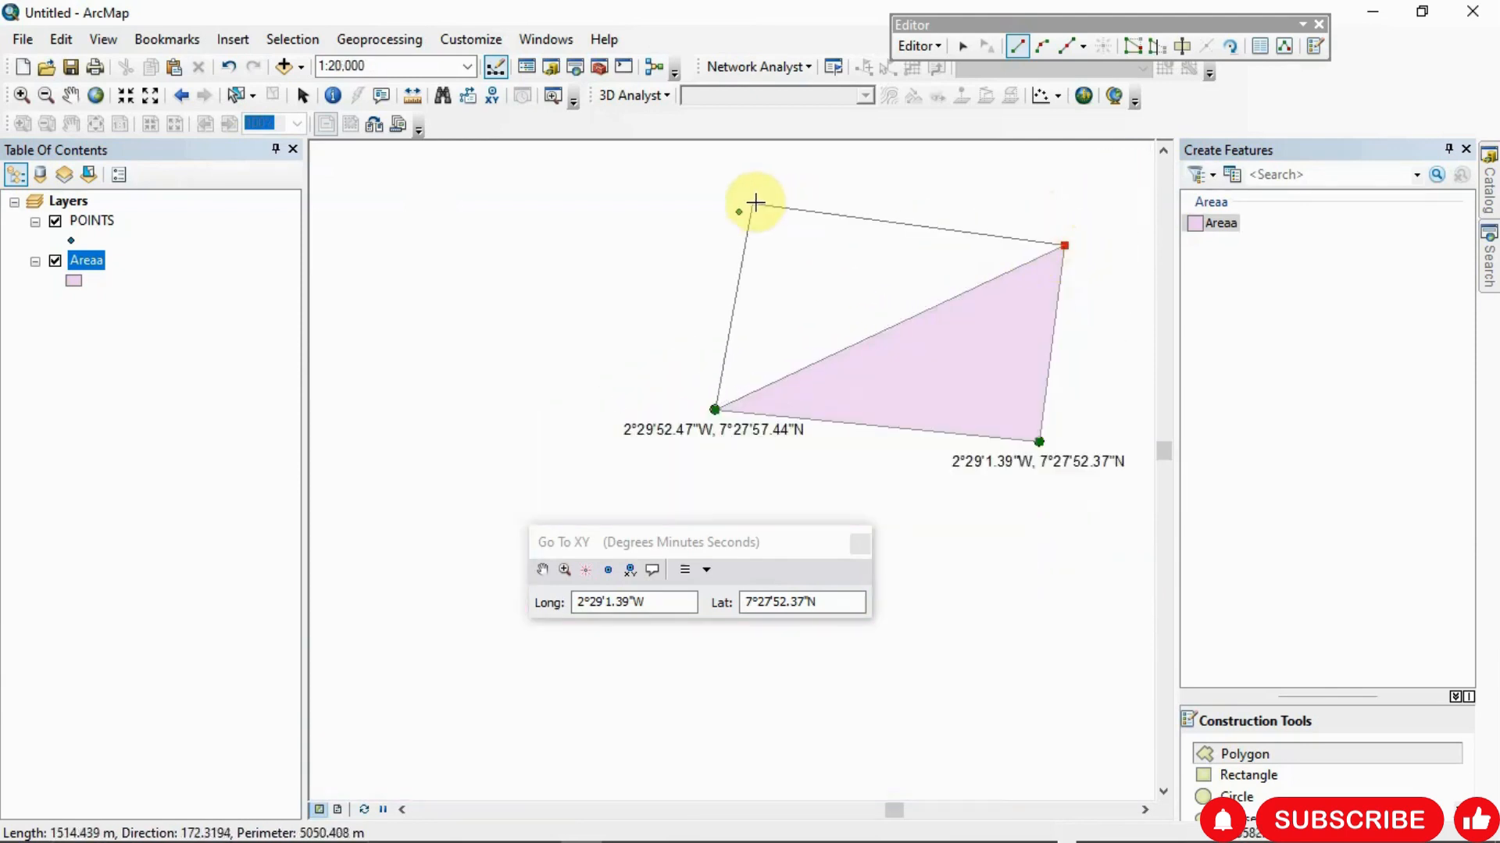
scroll(739, 211, up, 4)
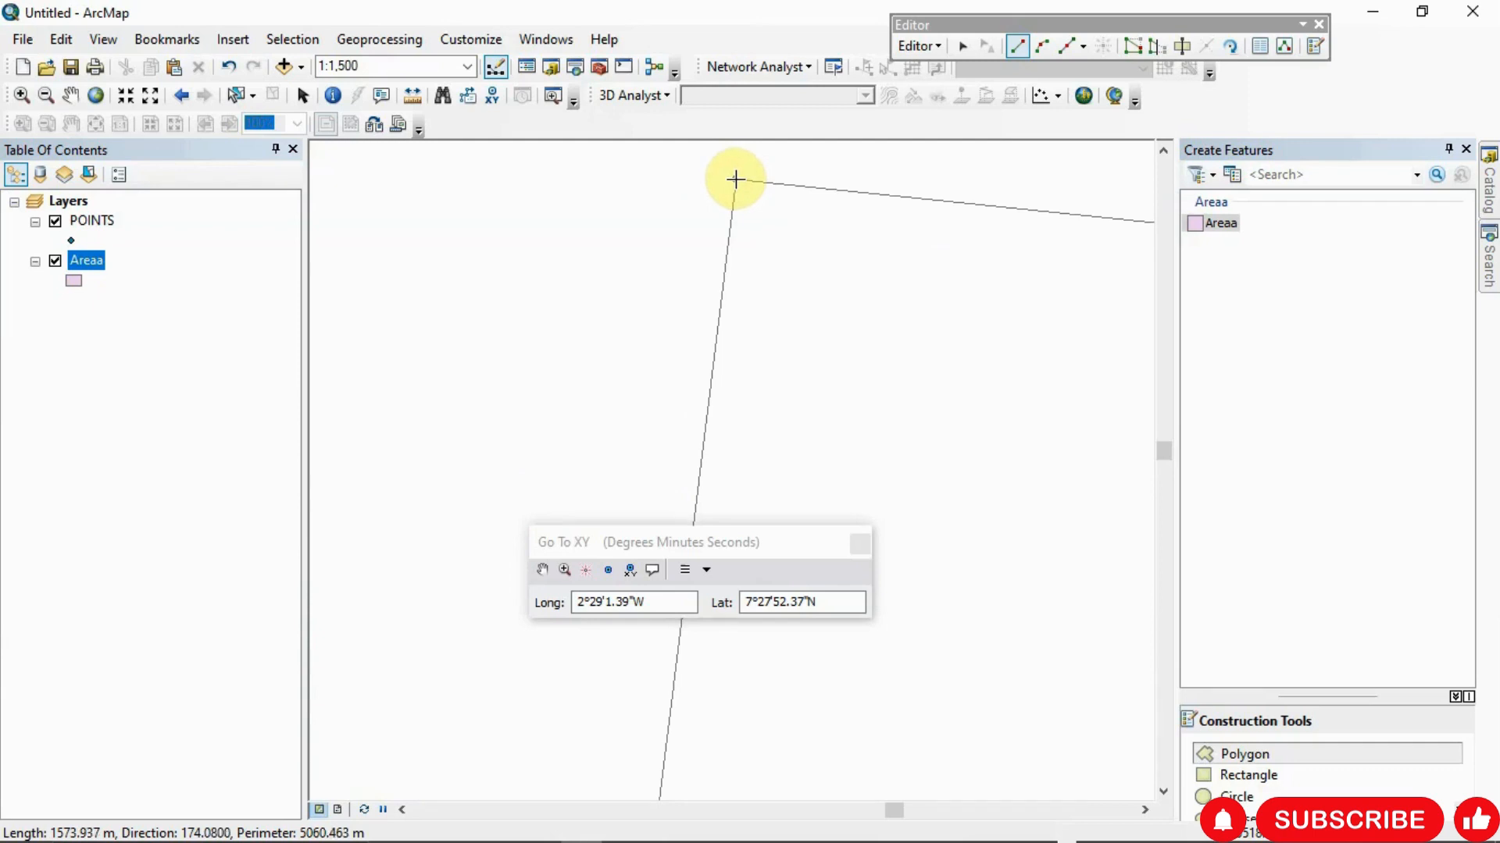
double_click(735, 180)
scroll(735, 179, up, 2)
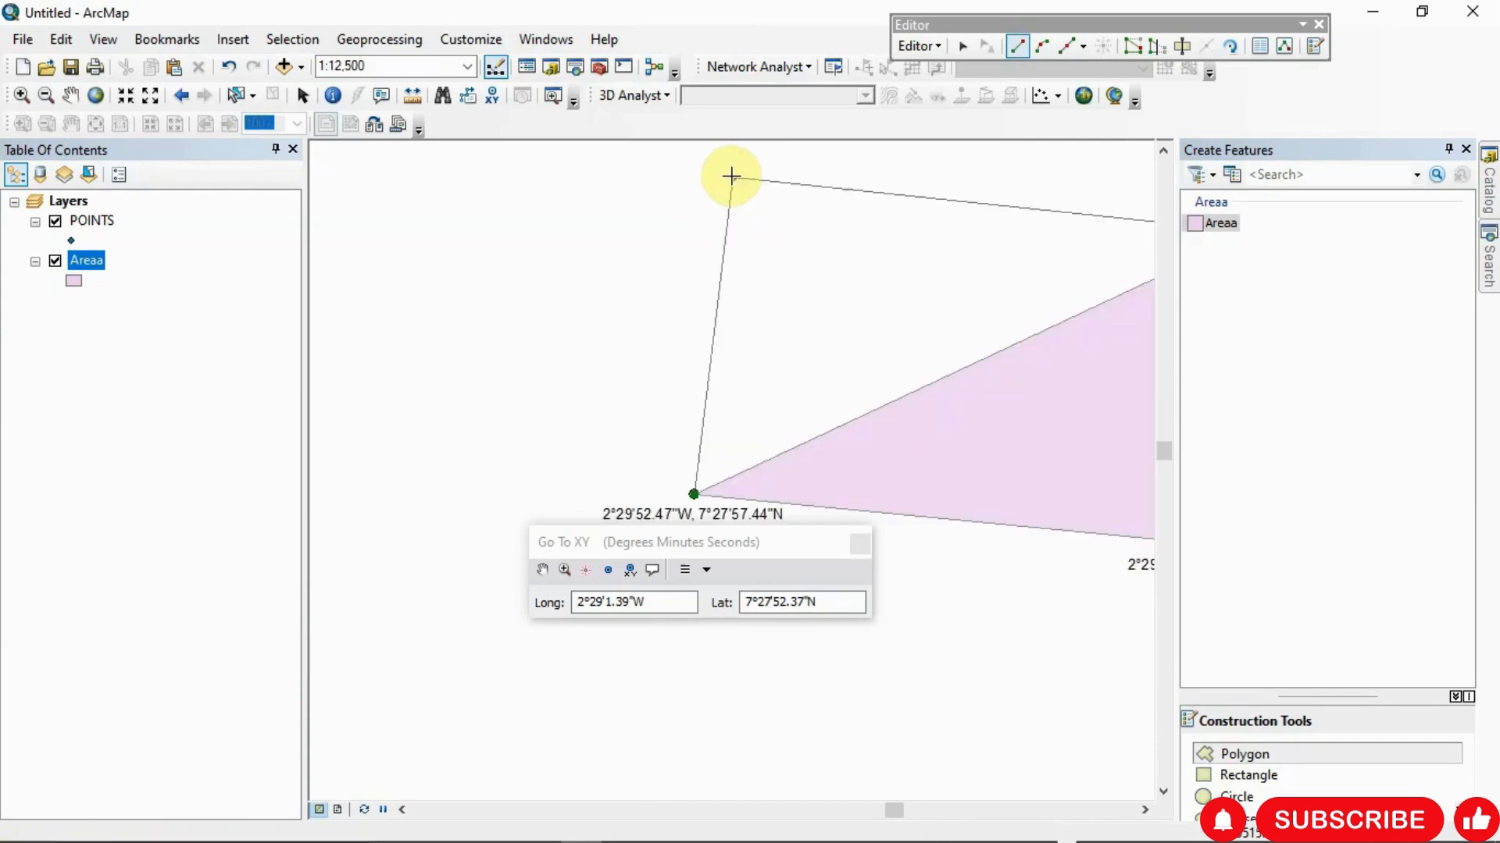
Enlarge the marker symbol of the POINTS layer to size 14
click(71, 242)
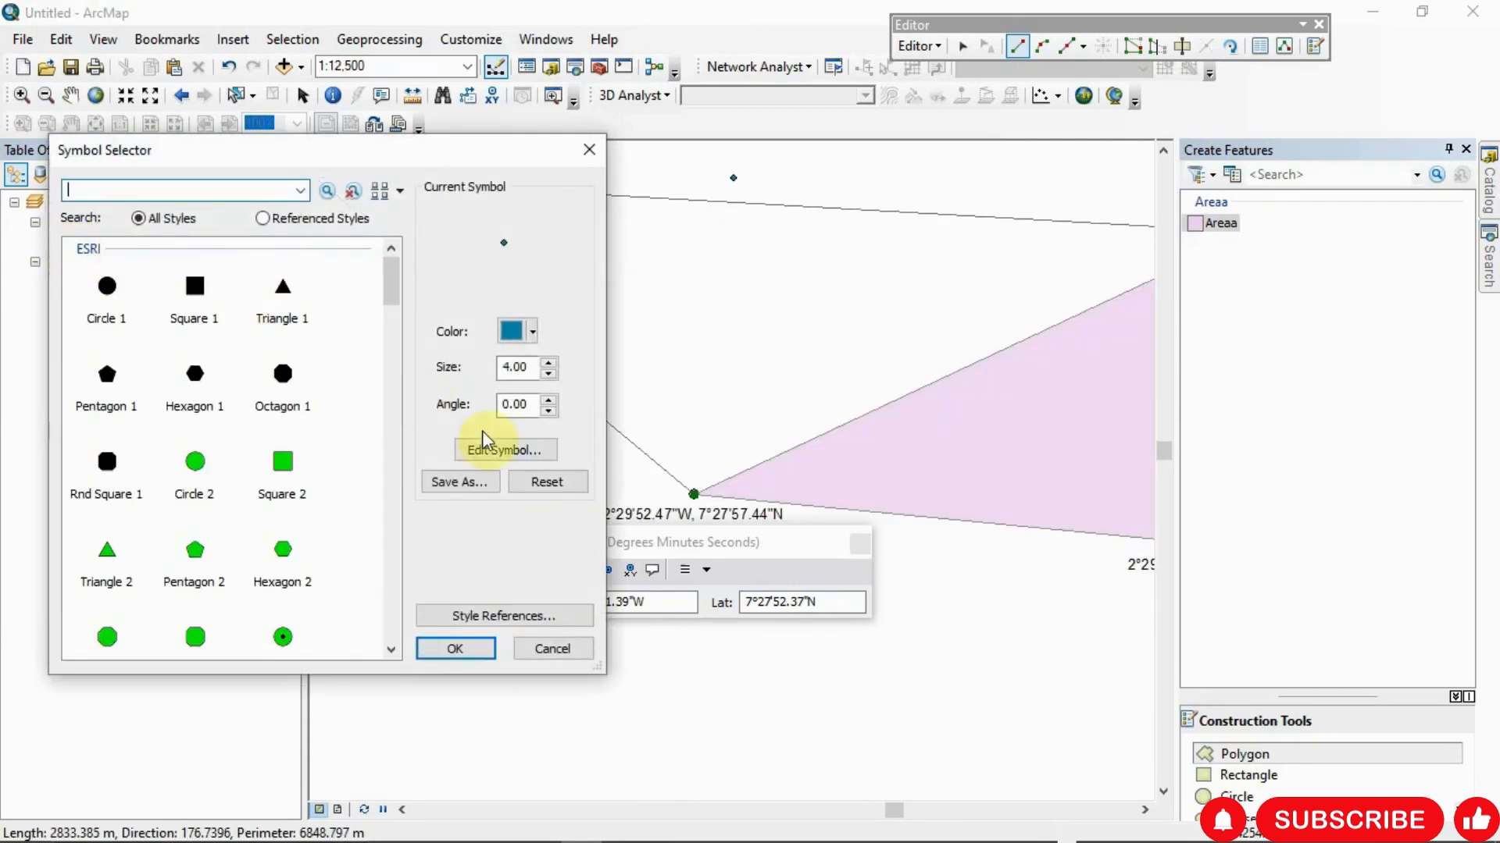
click(550, 363)
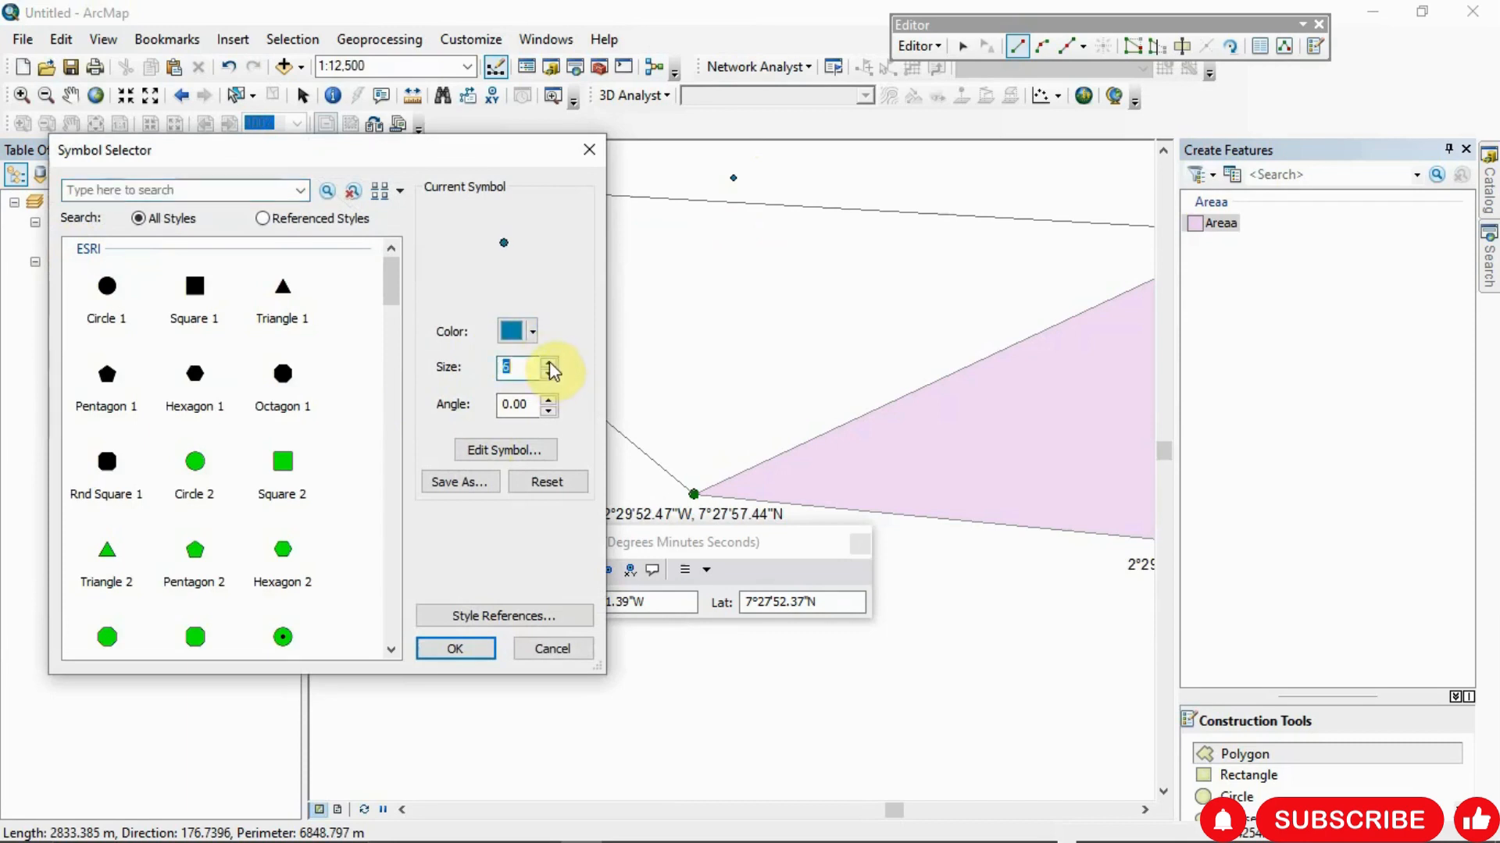
click(549, 362)
click(549, 362)
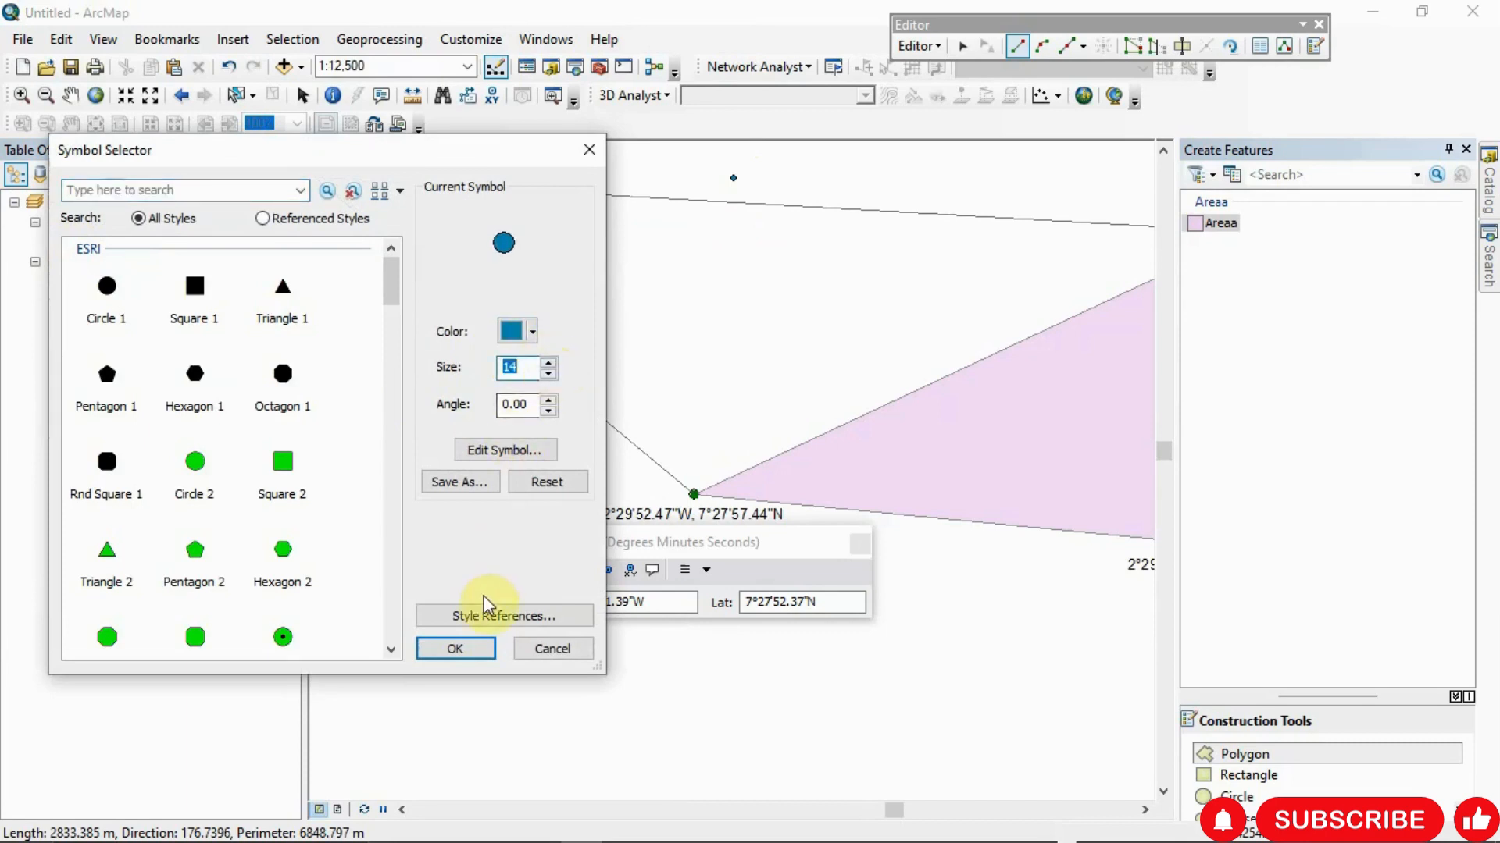
click(461, 648)
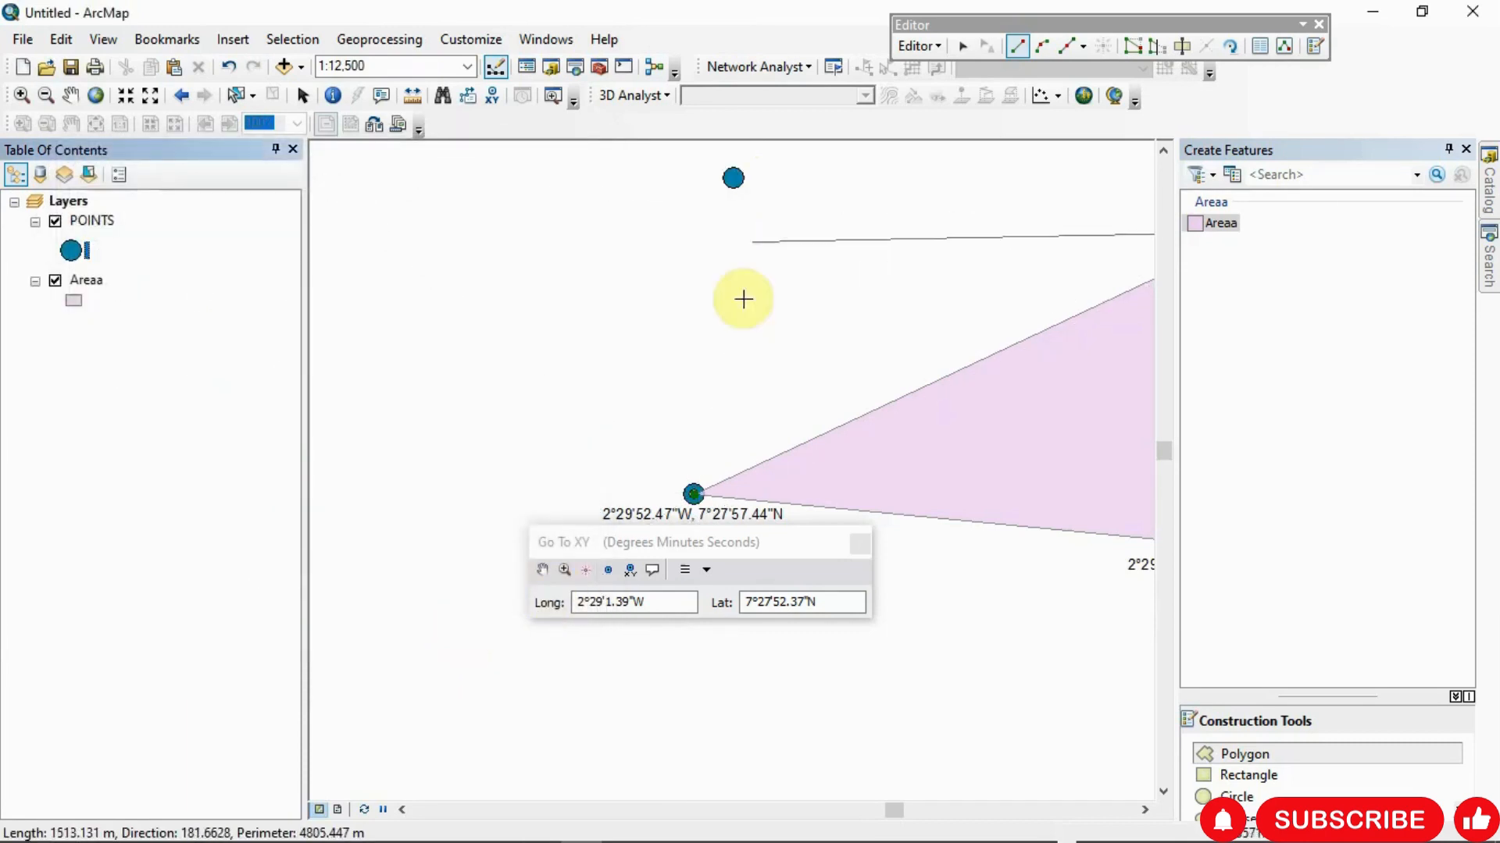
Place the fourth vertex on the northwest point to finish the Areaa polygon, and close the Go To XY window
click(732, 178)
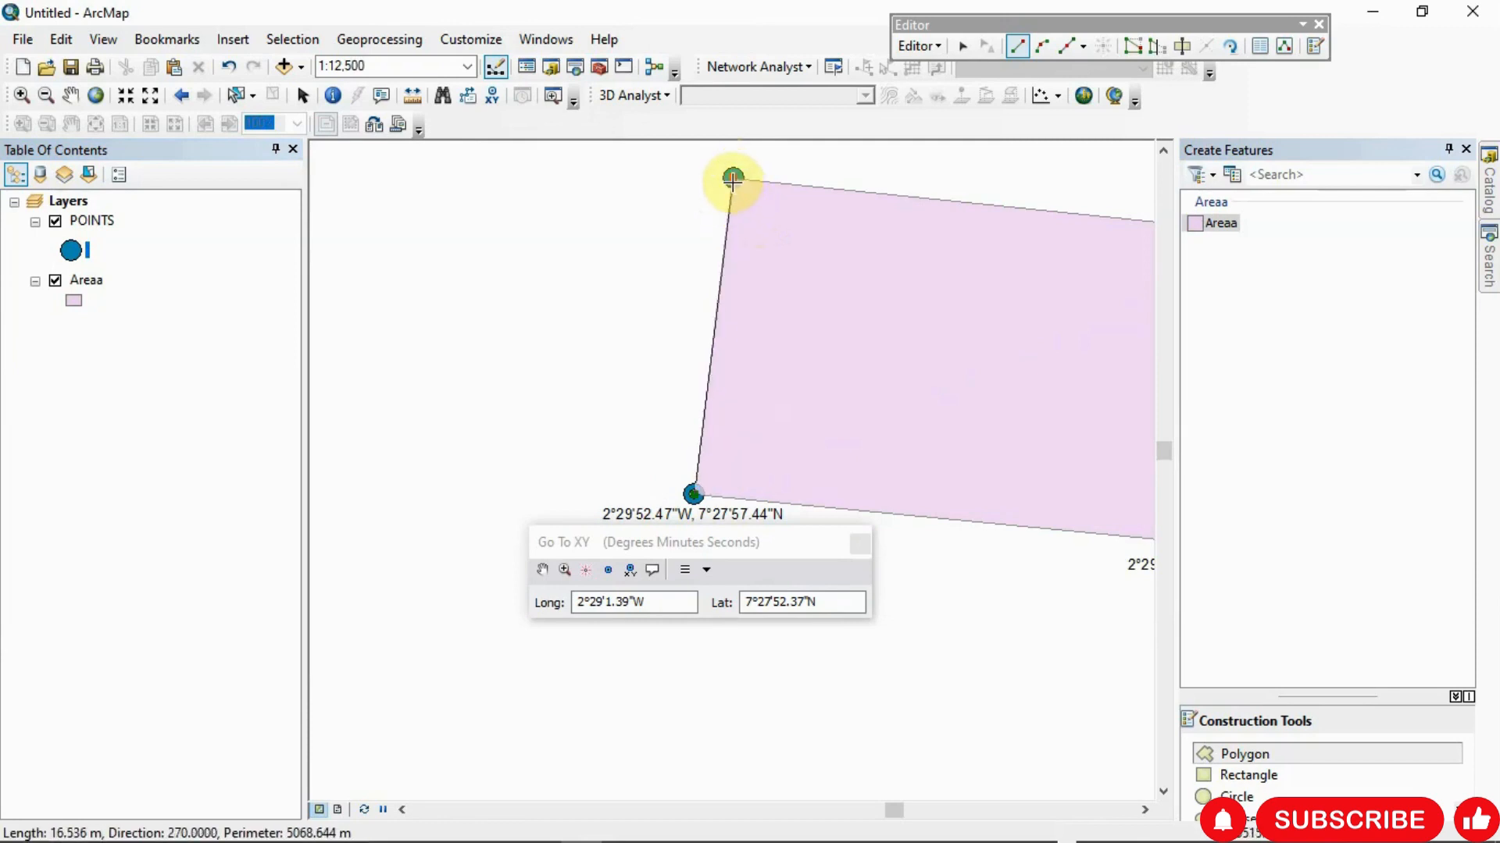
double_click(733, 178)
scroll(744, 266, up, 2)
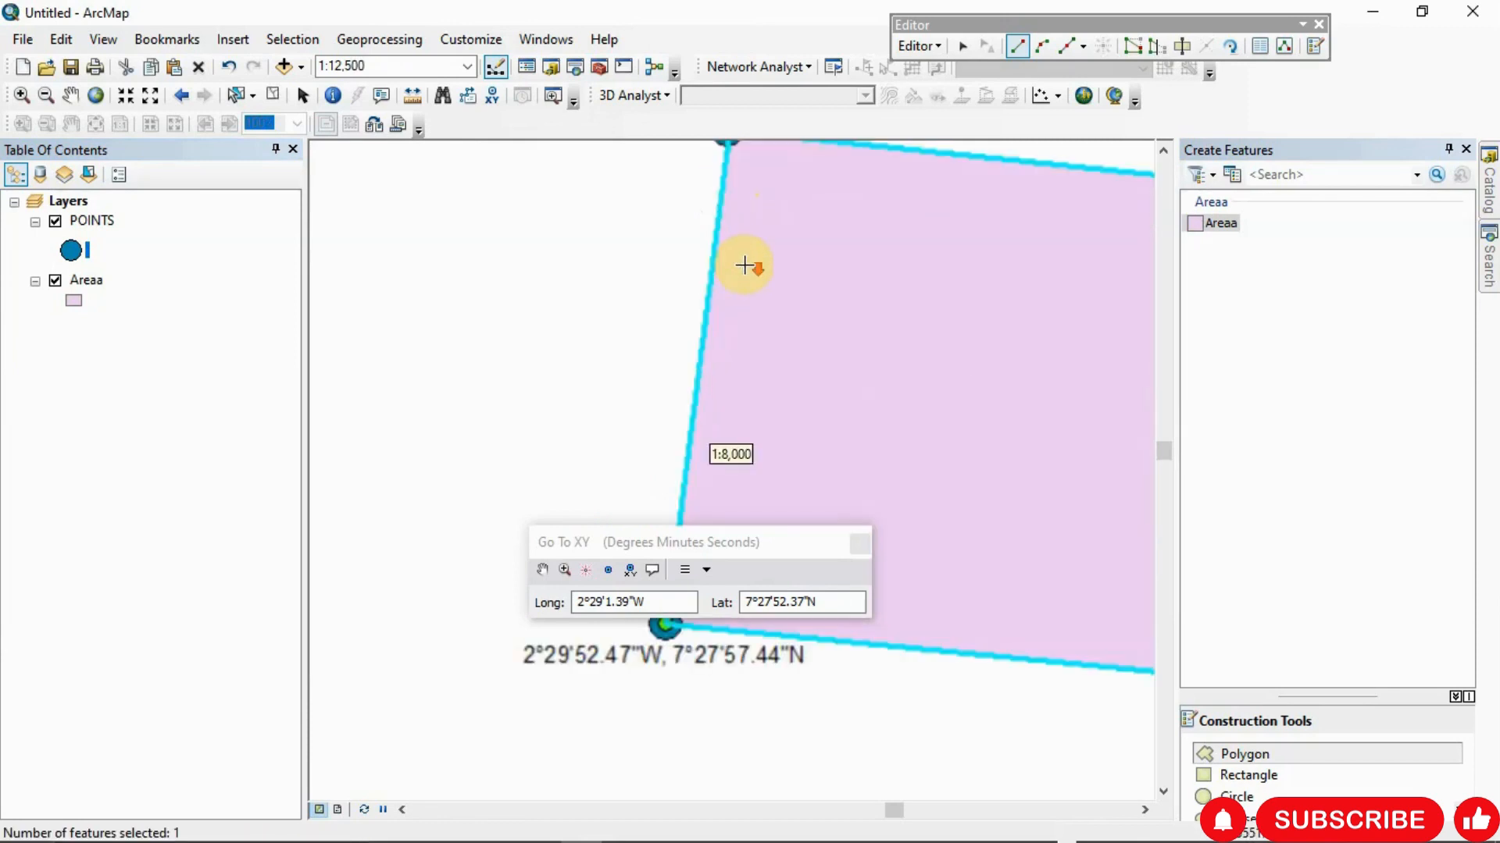
scroll(750, 260, down, 4)
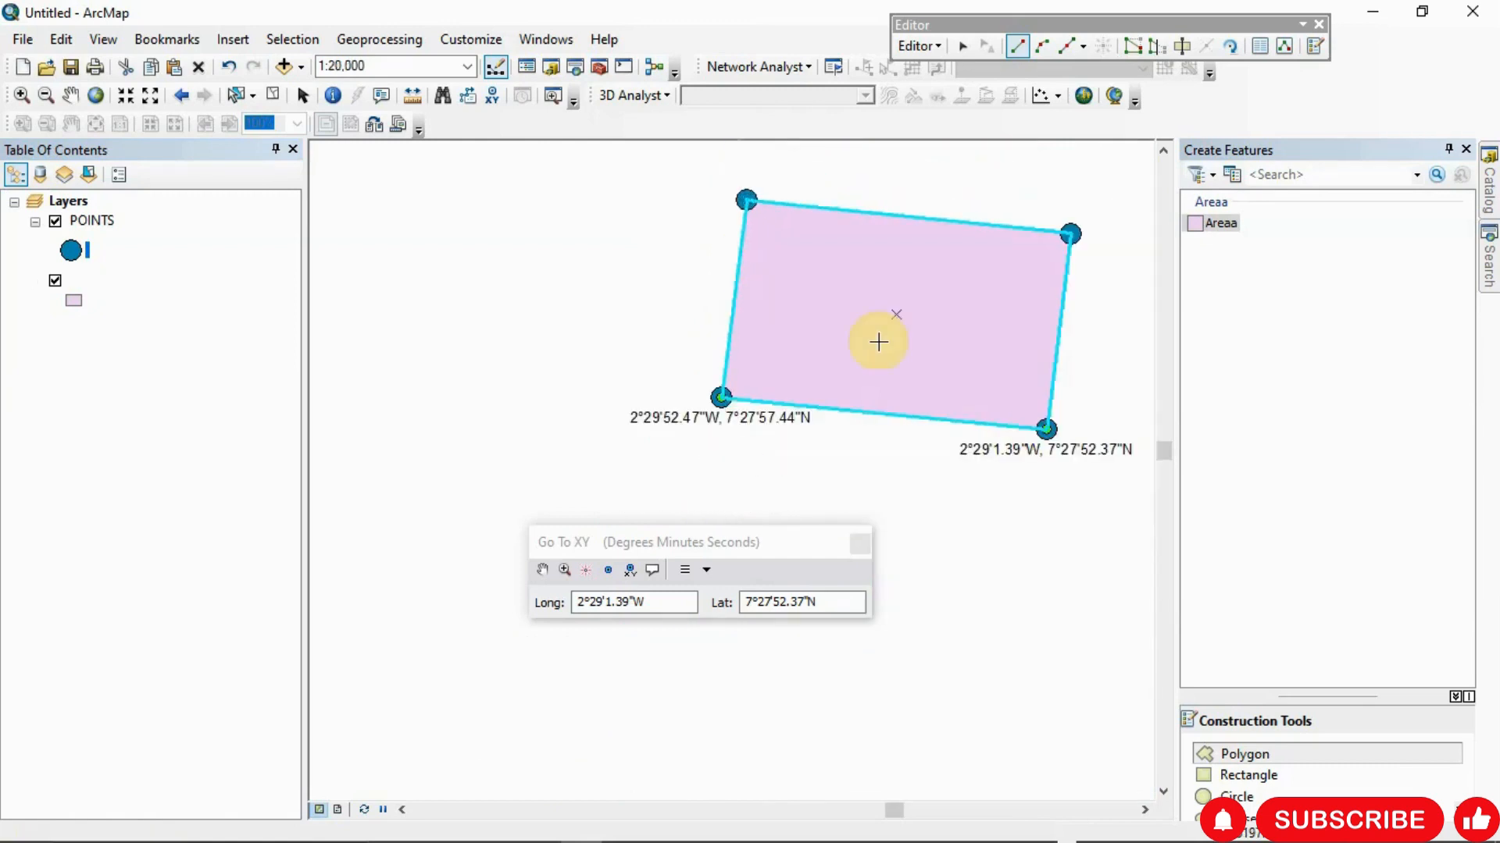
drag(805, 339, 802, 339)
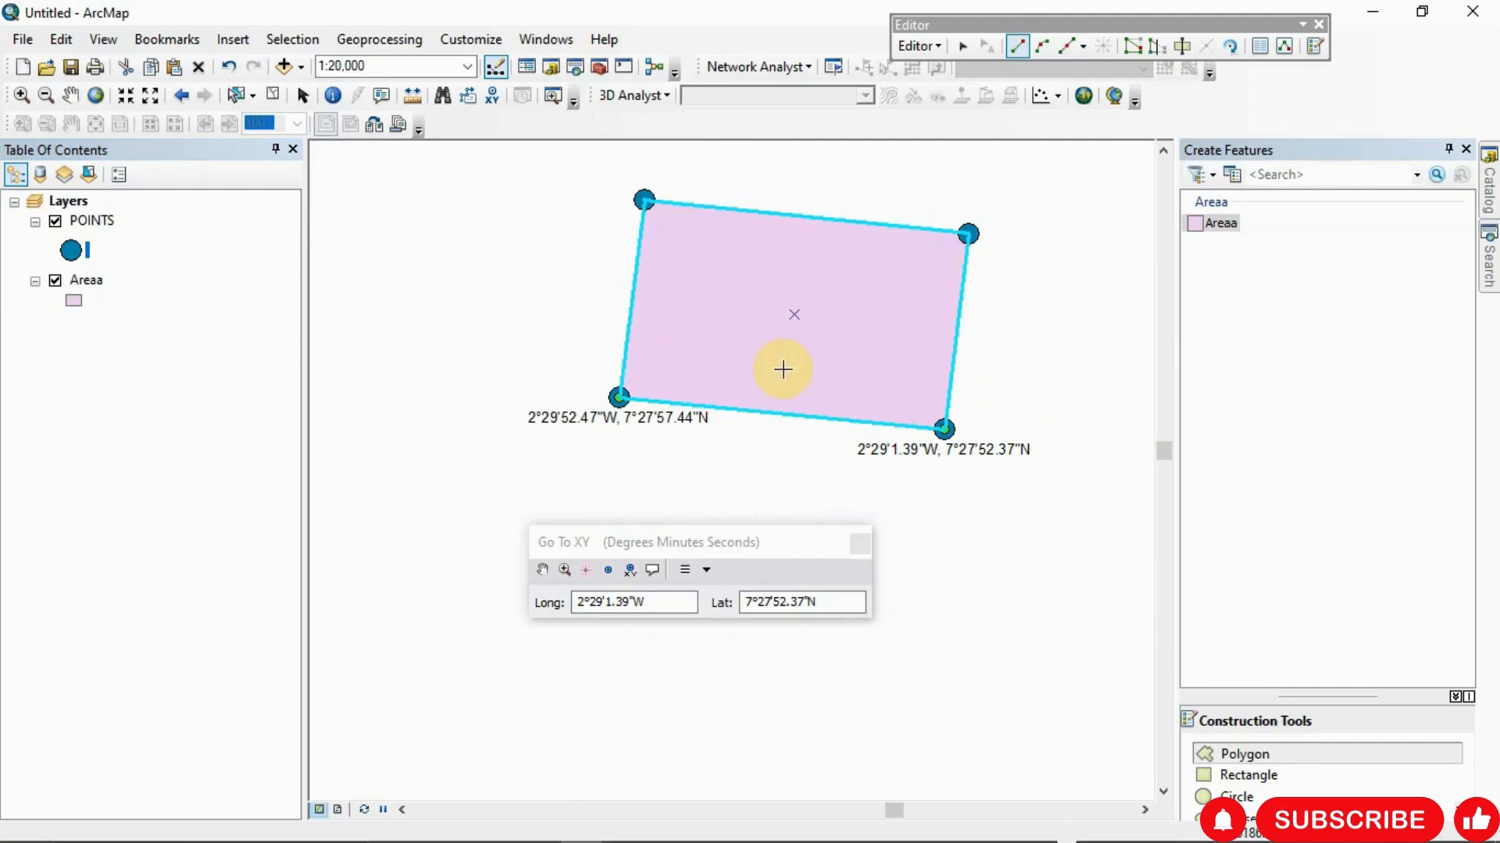
click(860, 543)
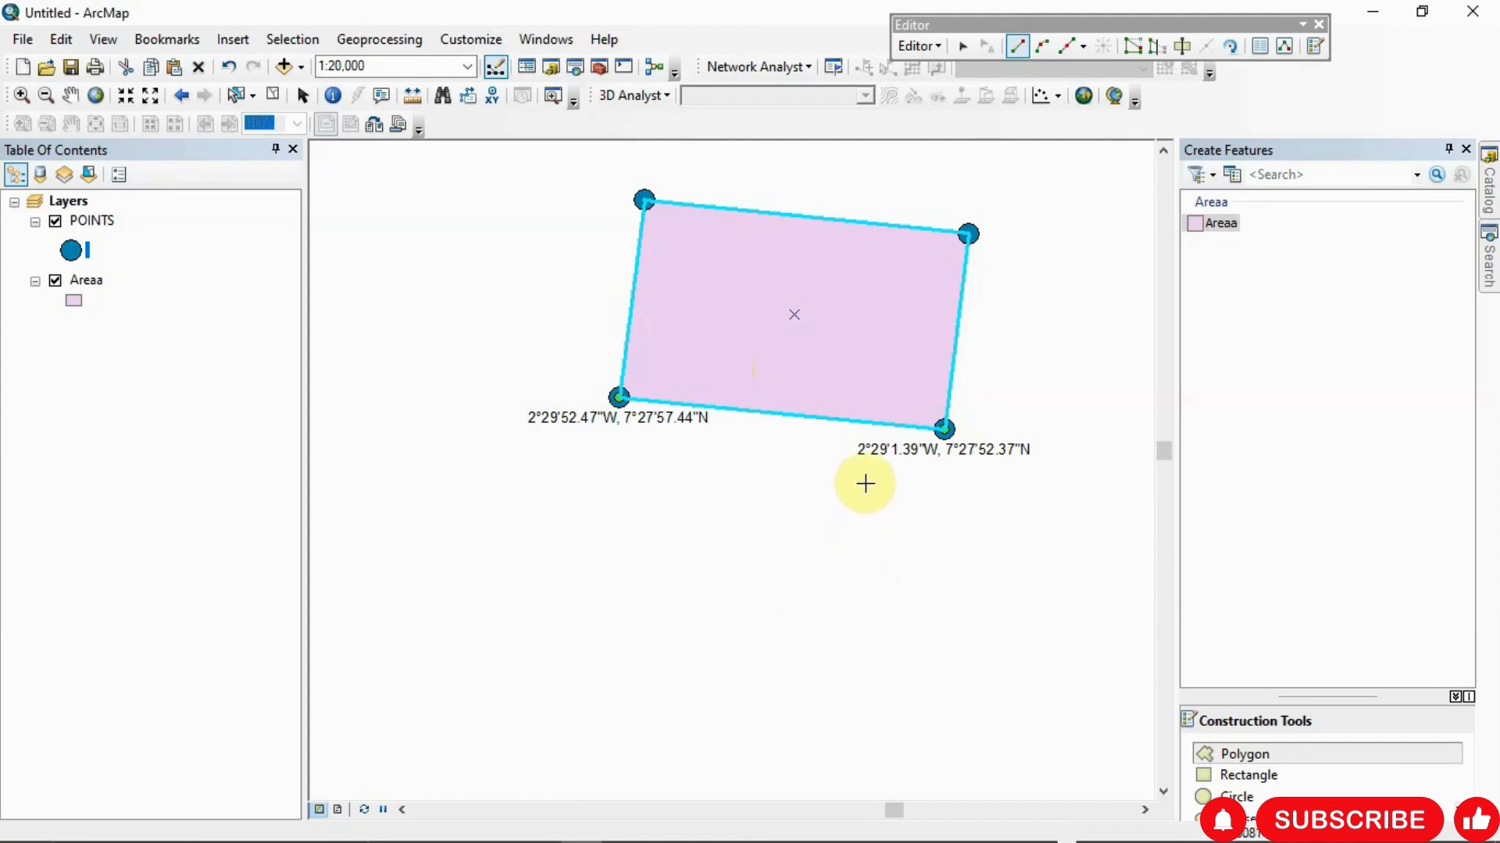
Open the Measure tool and set it to measure an area in hectares
click(412, 95)
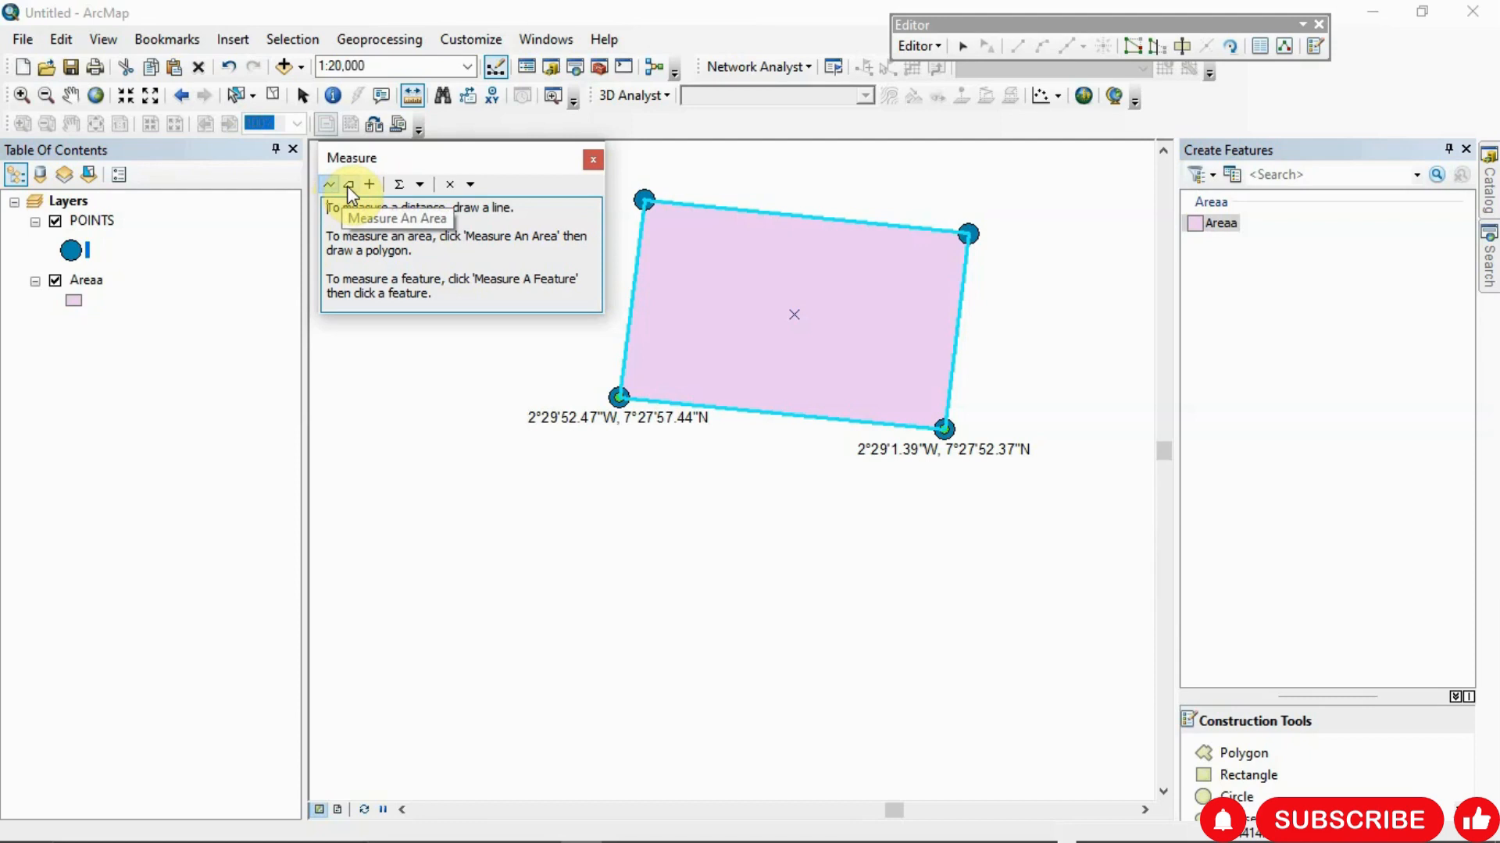
click(469, 186)
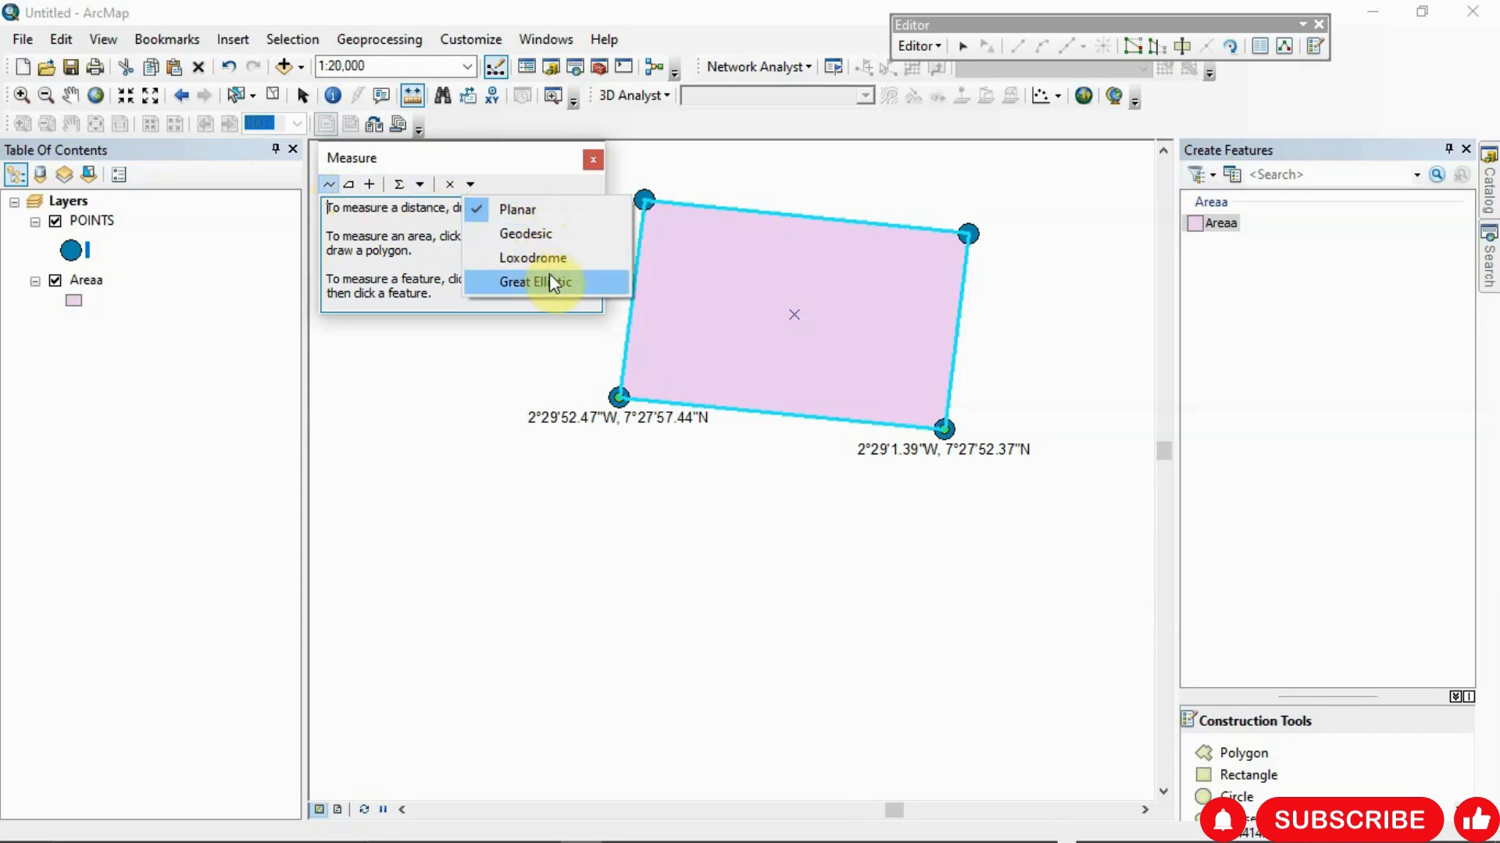
click(416, 186)
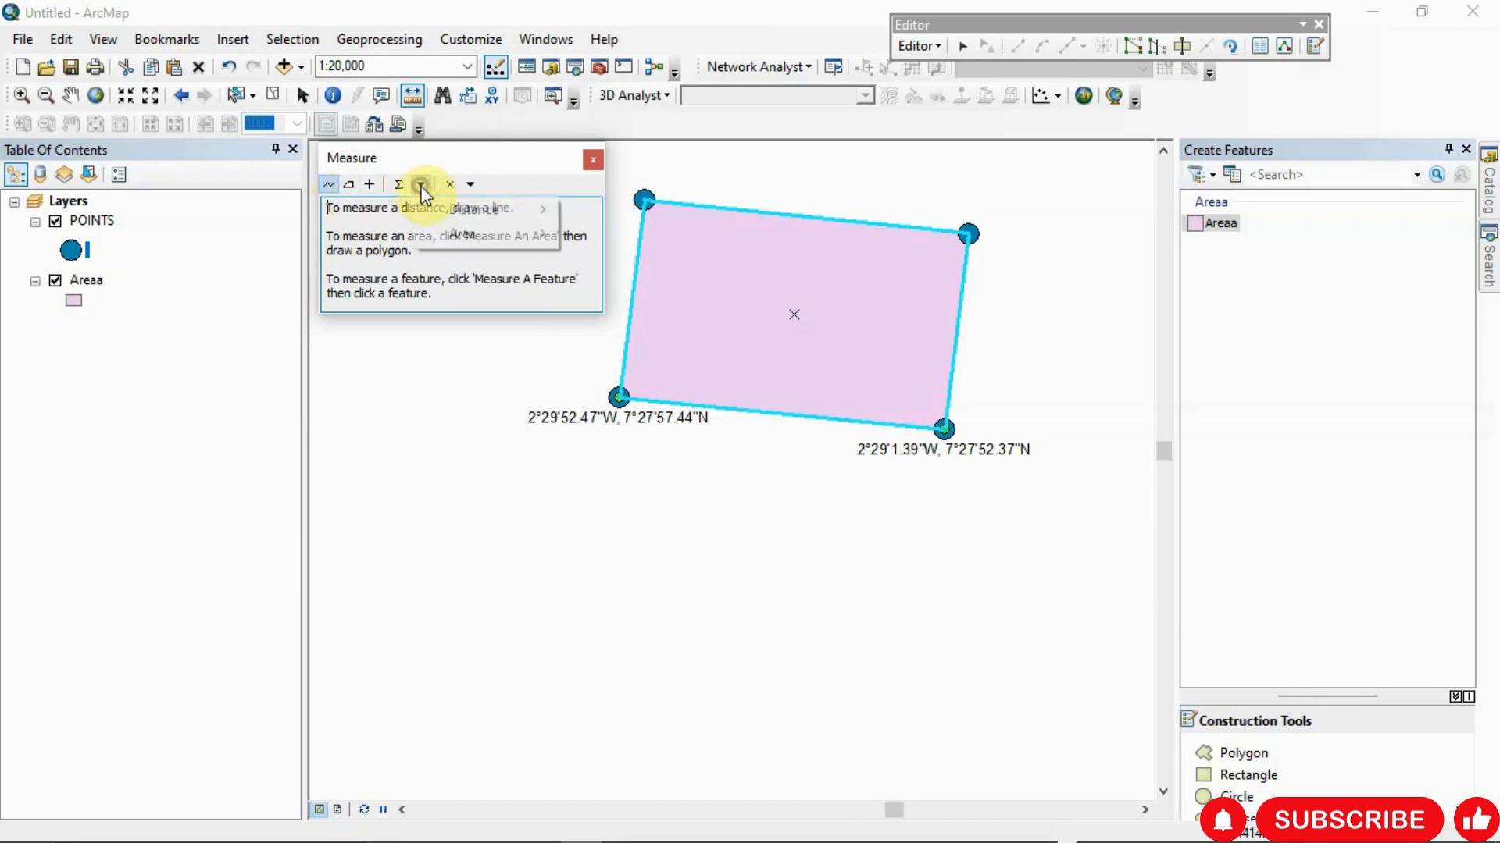
mouse_move(466, 213)
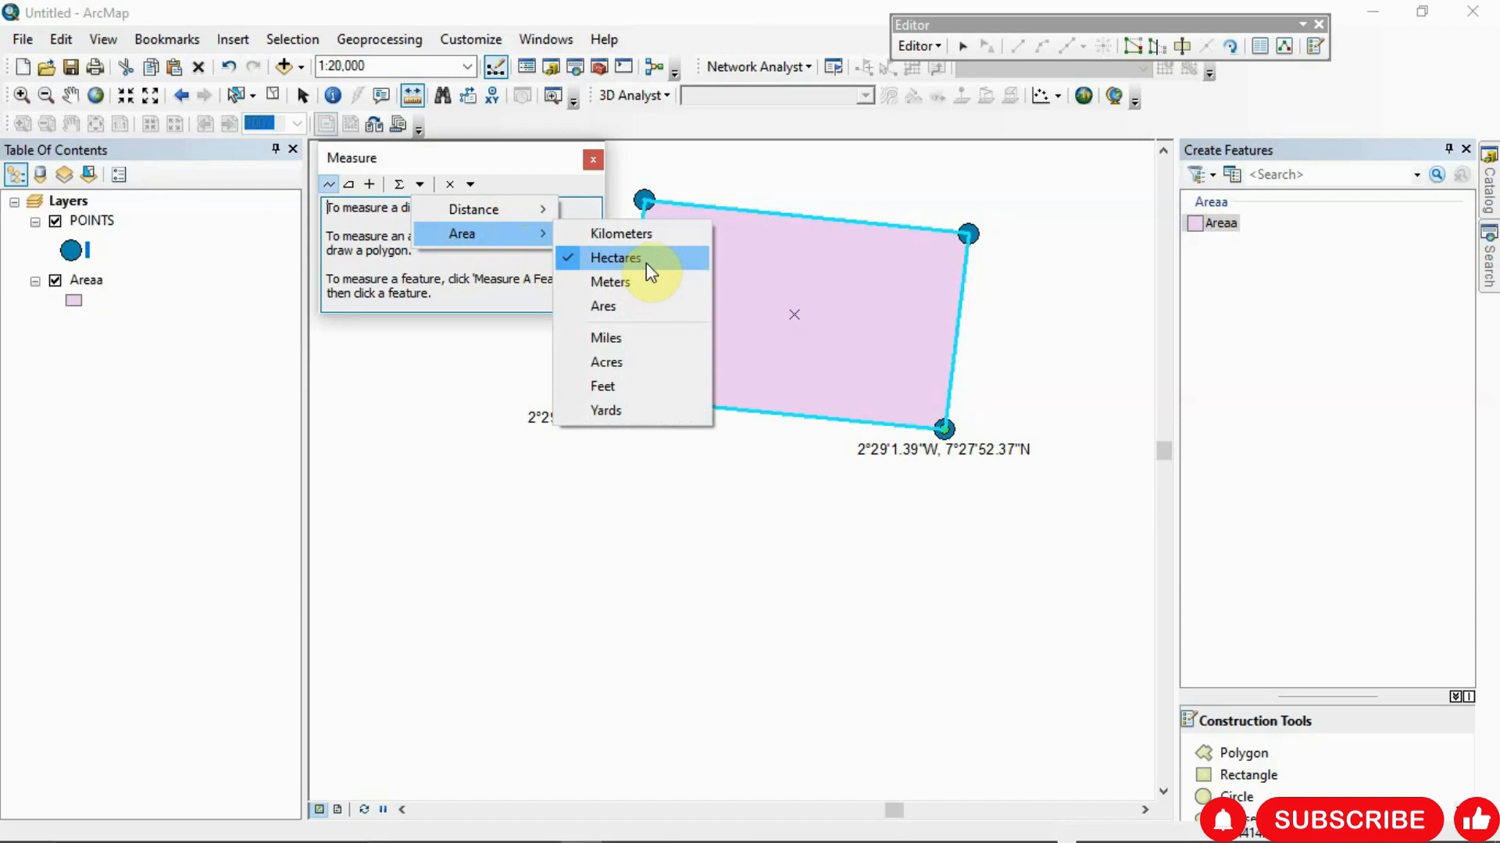
click(354, 185)
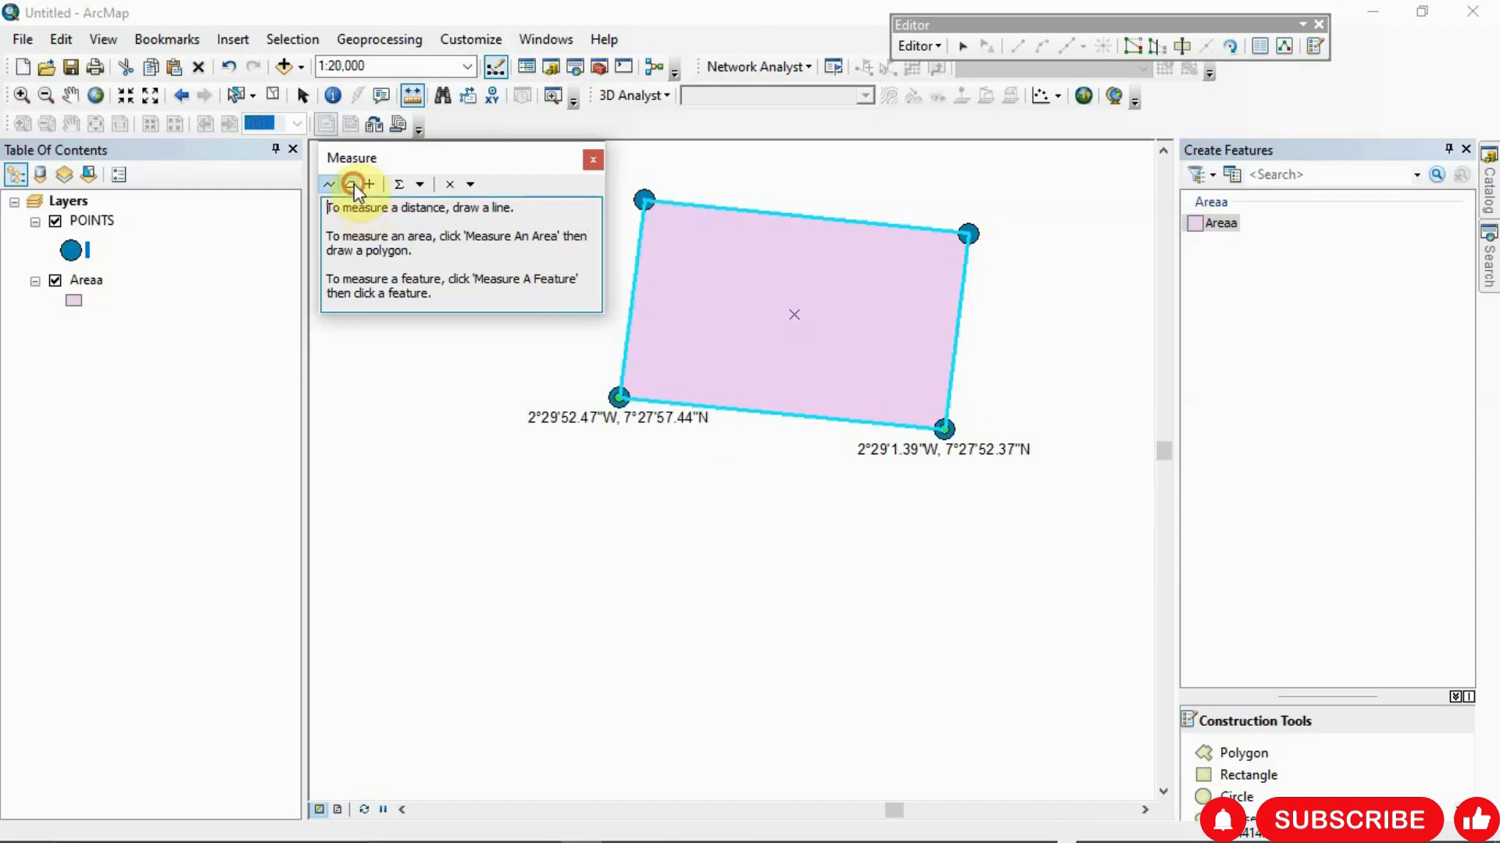
click(421, 186)
mouse_move(438, 232)
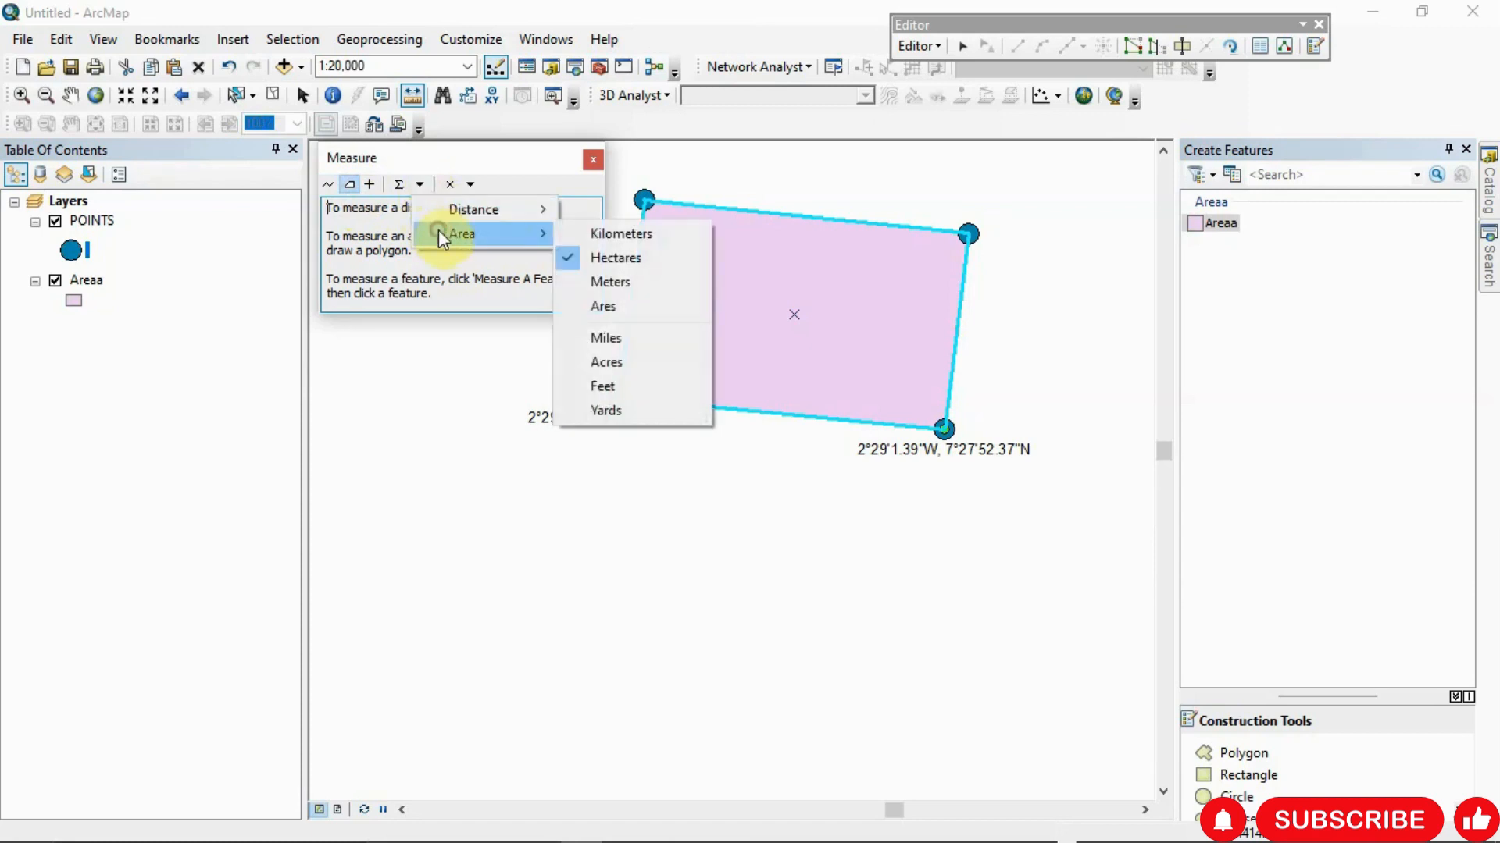
click(600, 259)
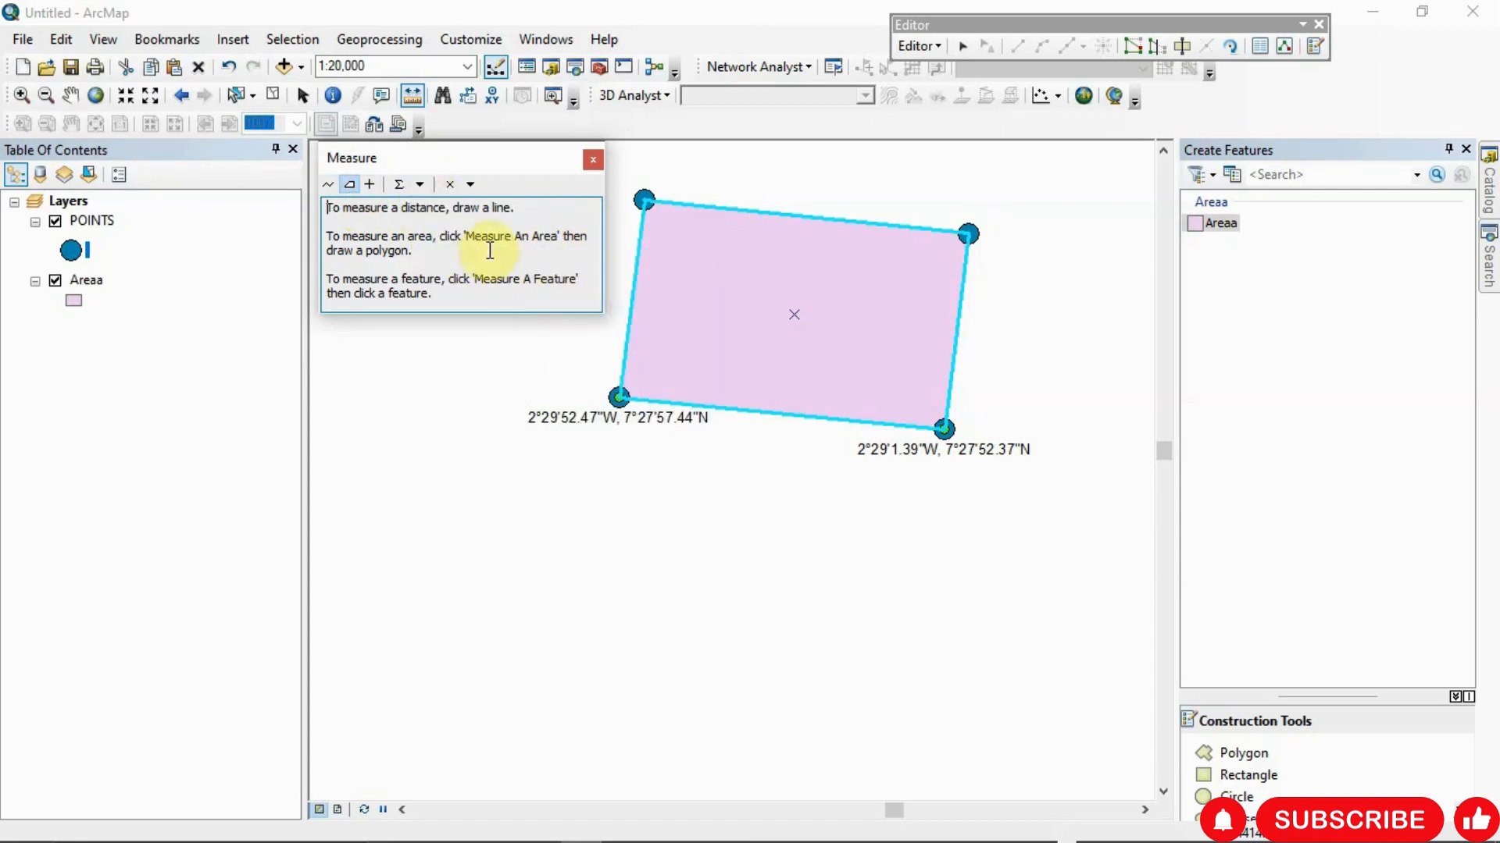
Measure the Areaa polygon's area by tracing its four corner points, from the northwest clockwise to the southwest
click(643, 202)
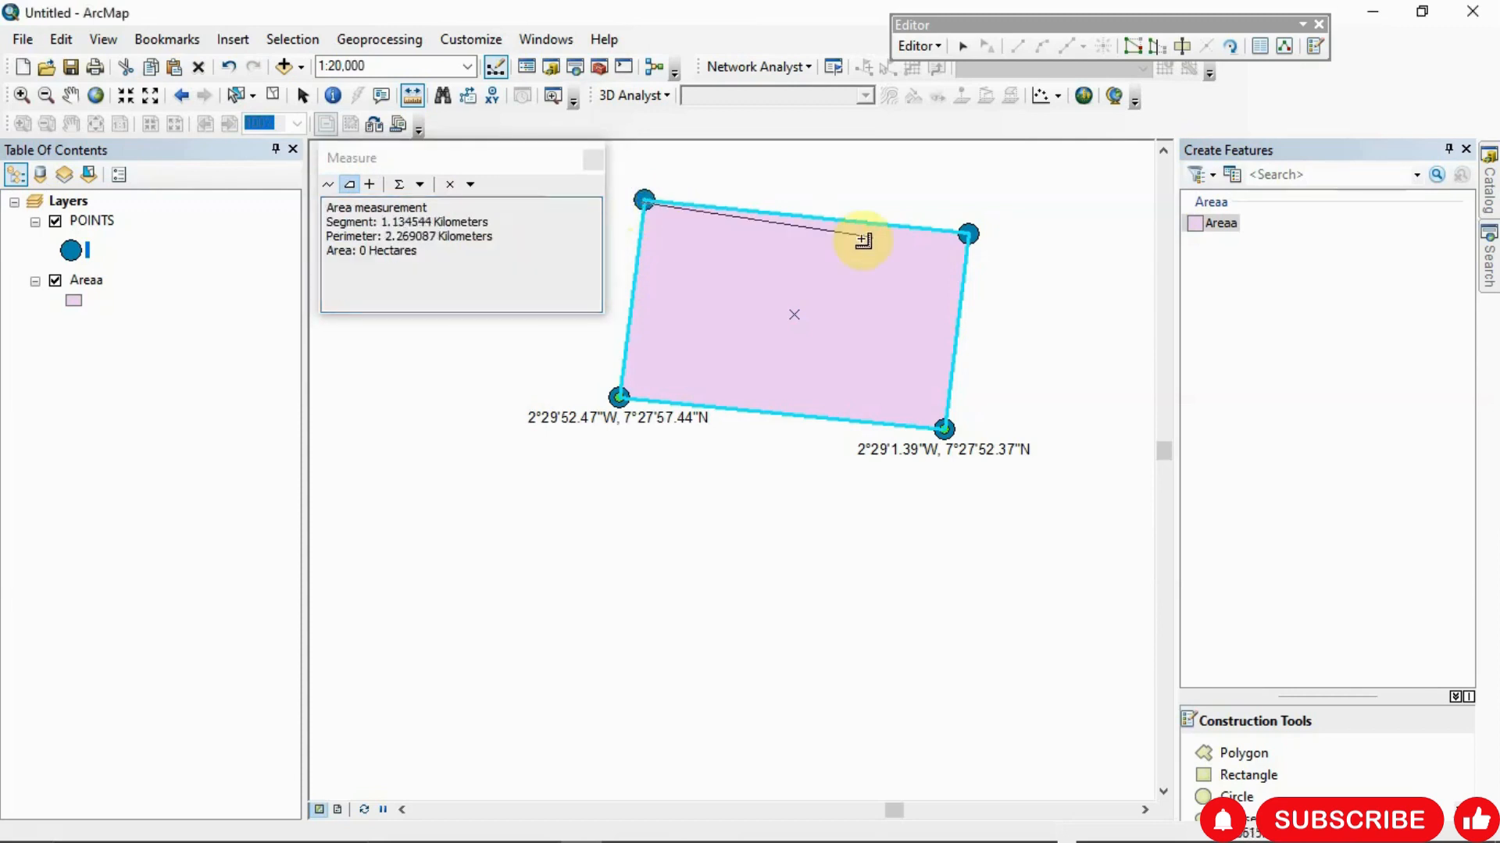
click(968, 235)
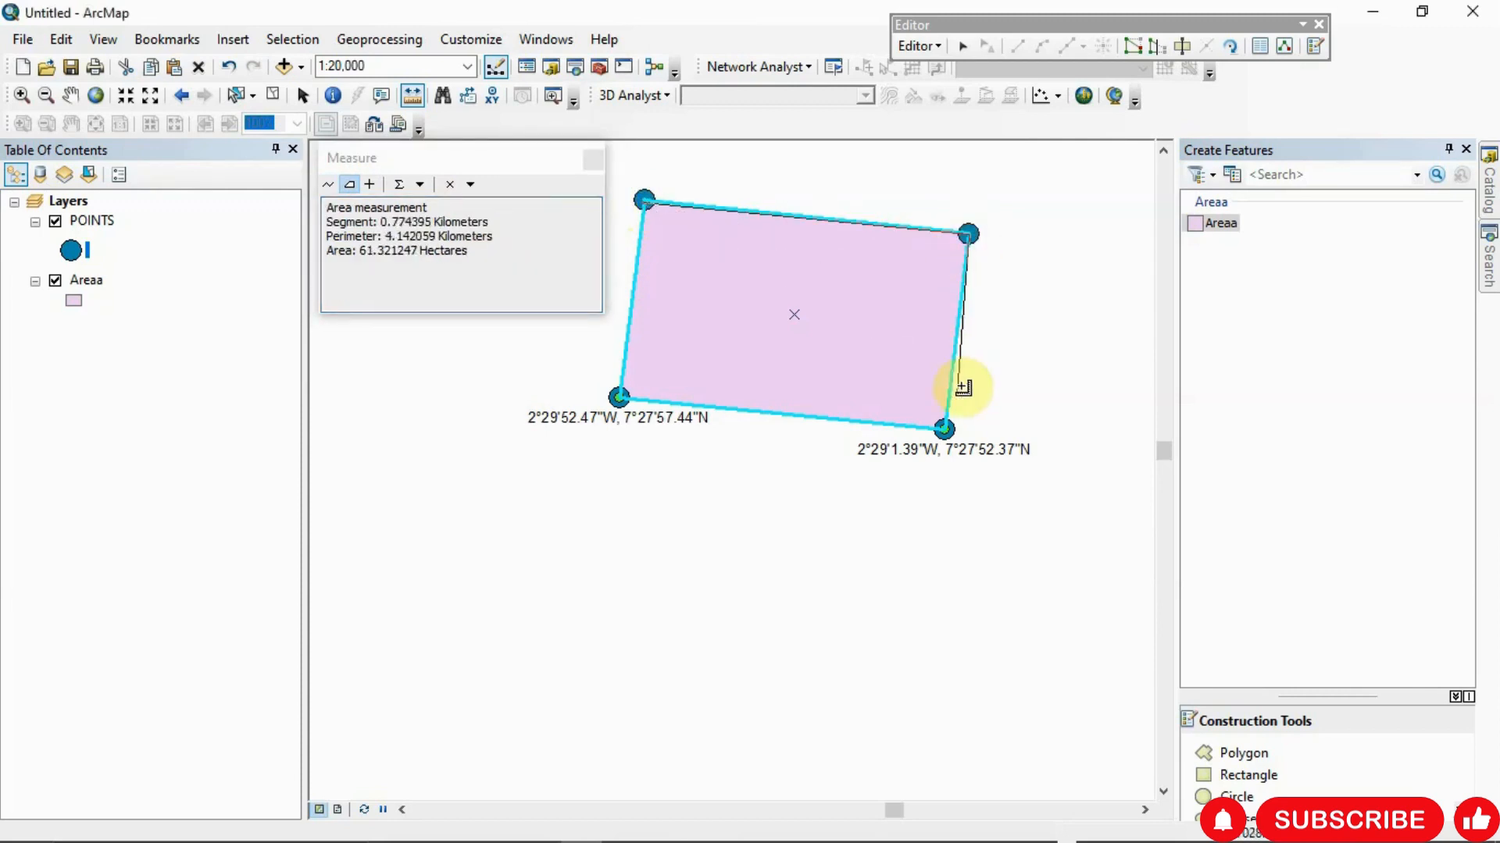
click(947, 429)
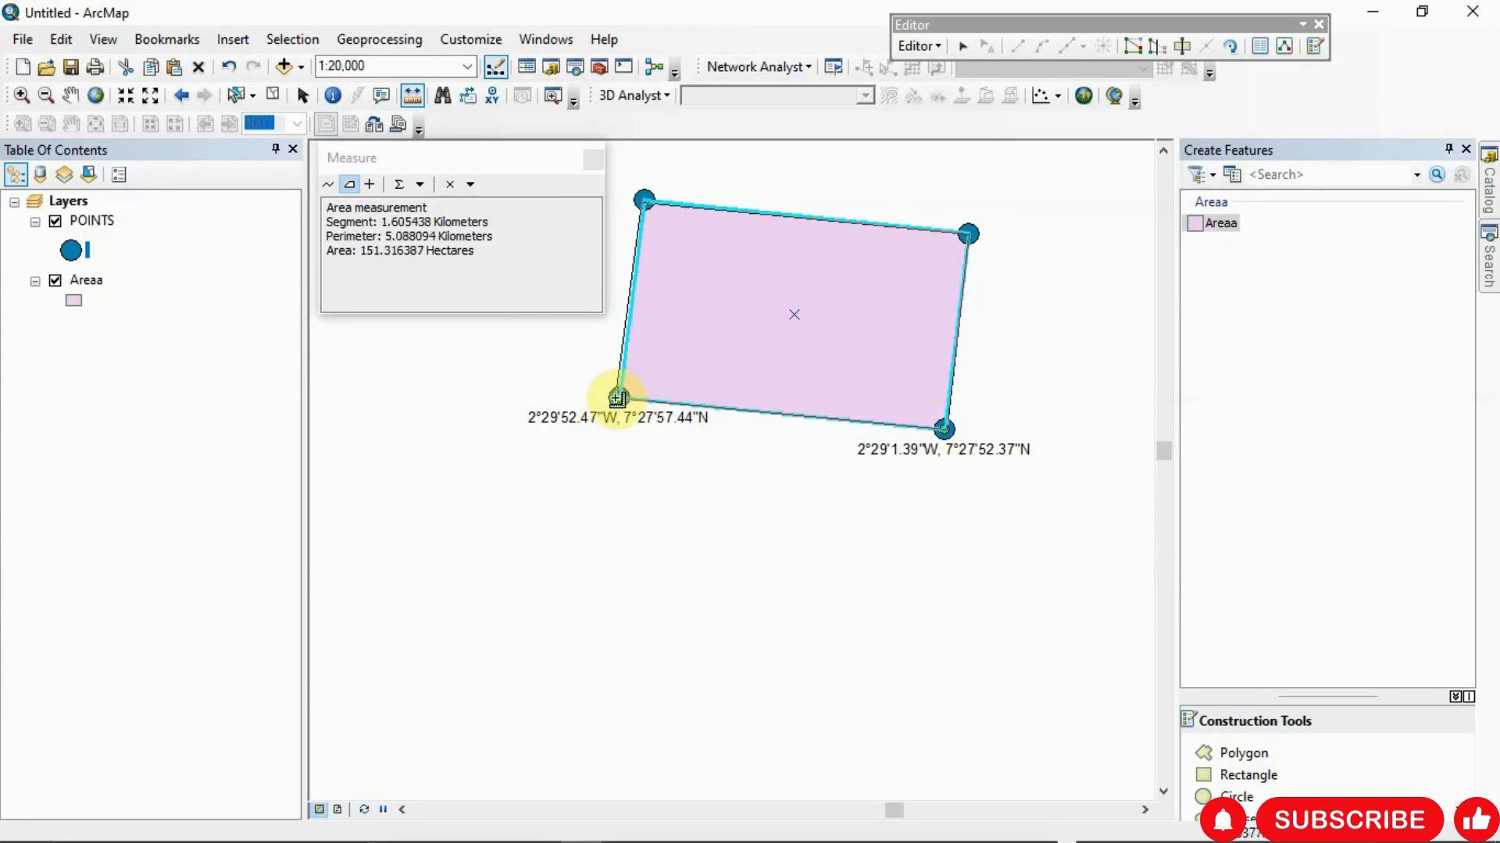
double_click(617, 398)
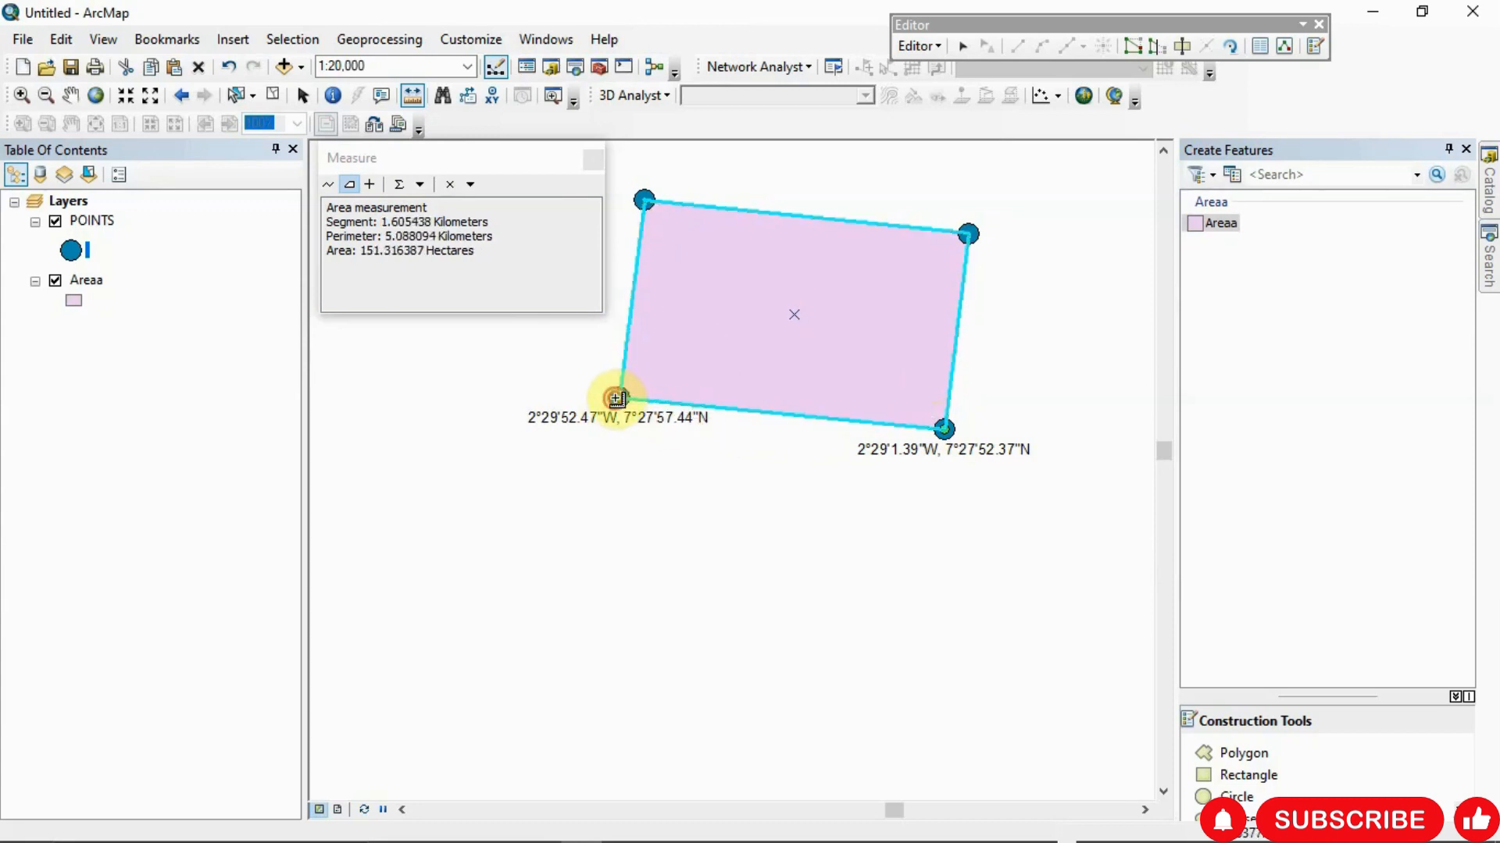